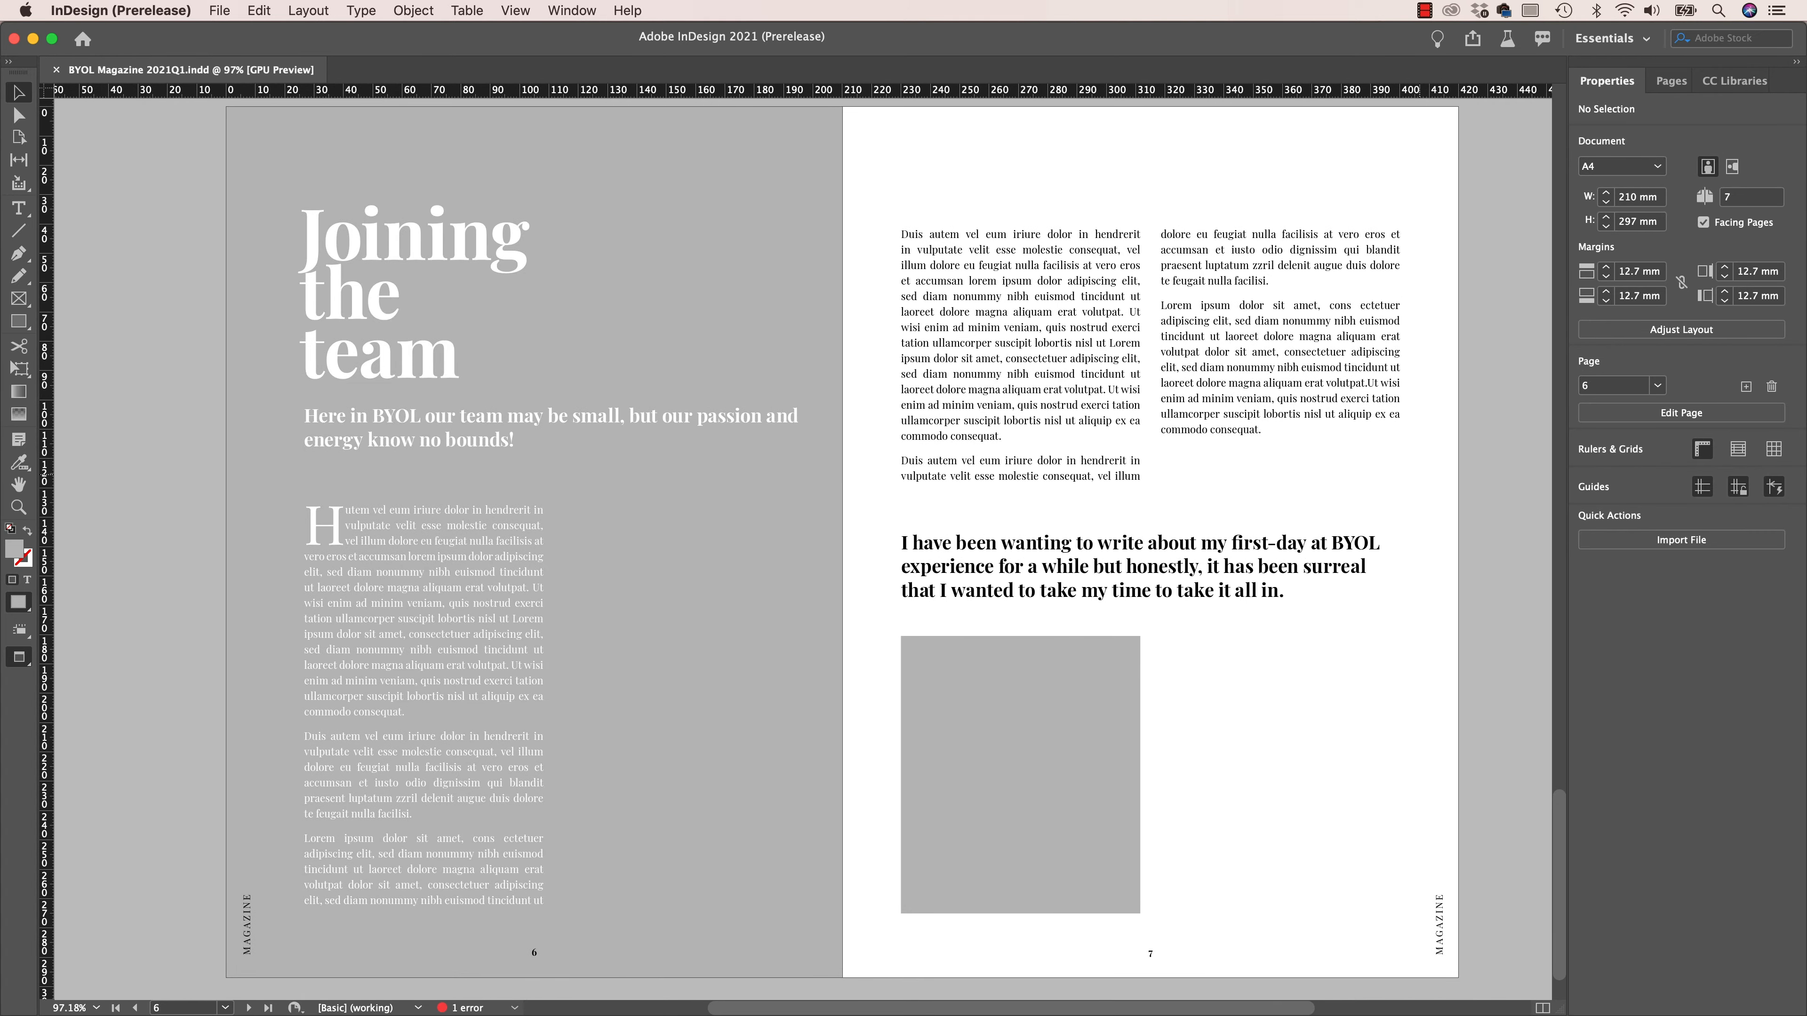
# - Load the cover image and the two portrait JPEGs numbered 01 and 02 from Exercise Files for placing together
pyautogui.press('super+minus')
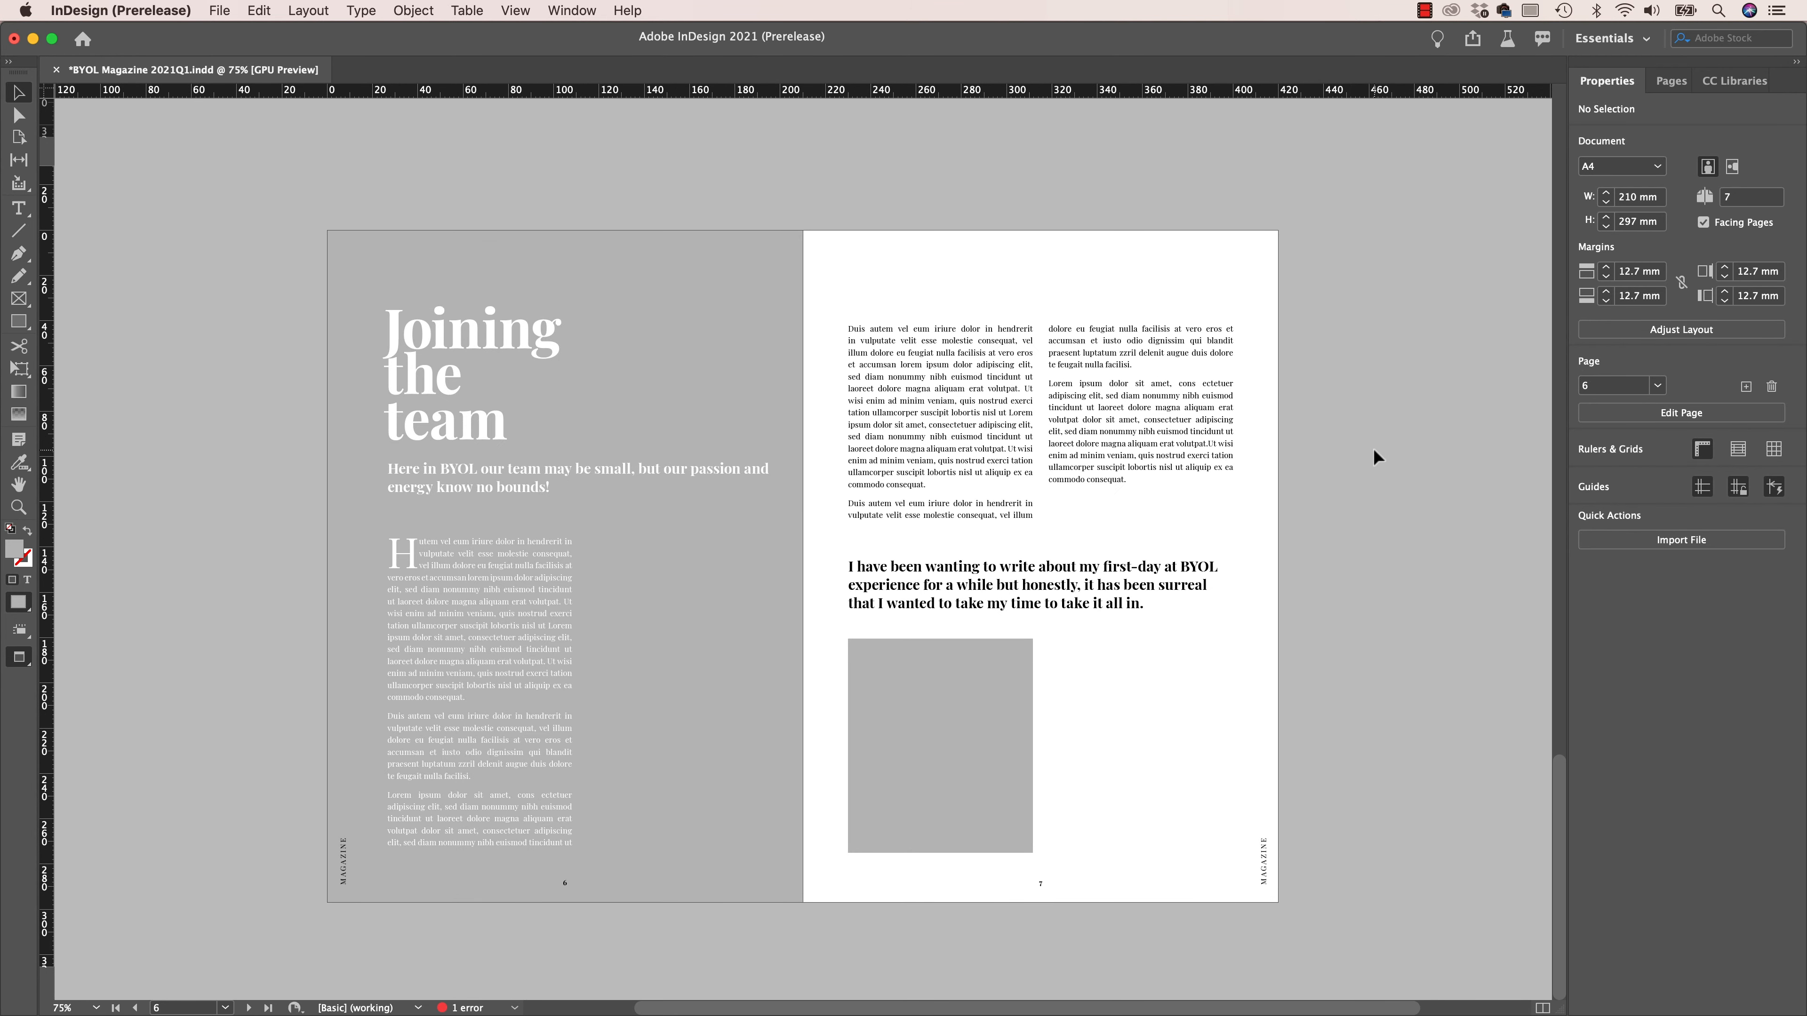
pyautogui.press('super+d')
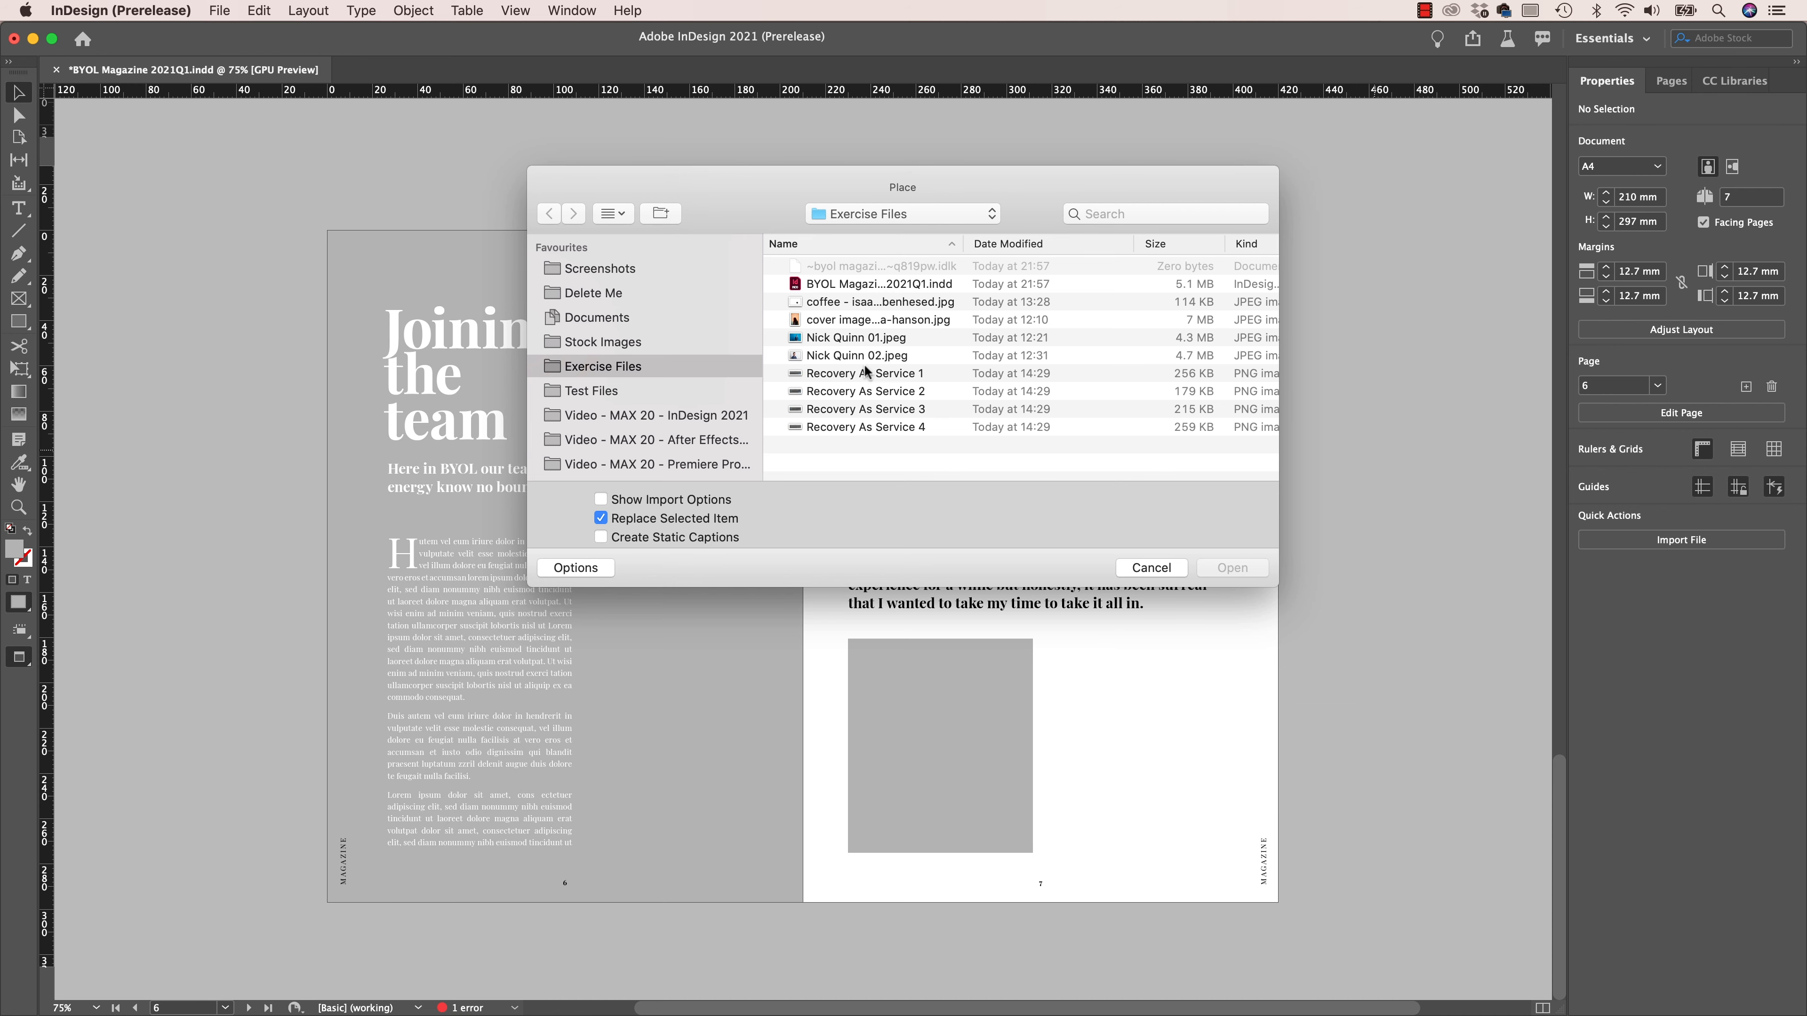
pyautogui.click(868, 335)
pyautogui.keyDown('shift'); pyautogui.click(867, 319); pyautogui.keyUp('shift')
pyautogui.keyDown('shift'); pyautogui.click(866, 356); pyautogui.keyUp('shift')
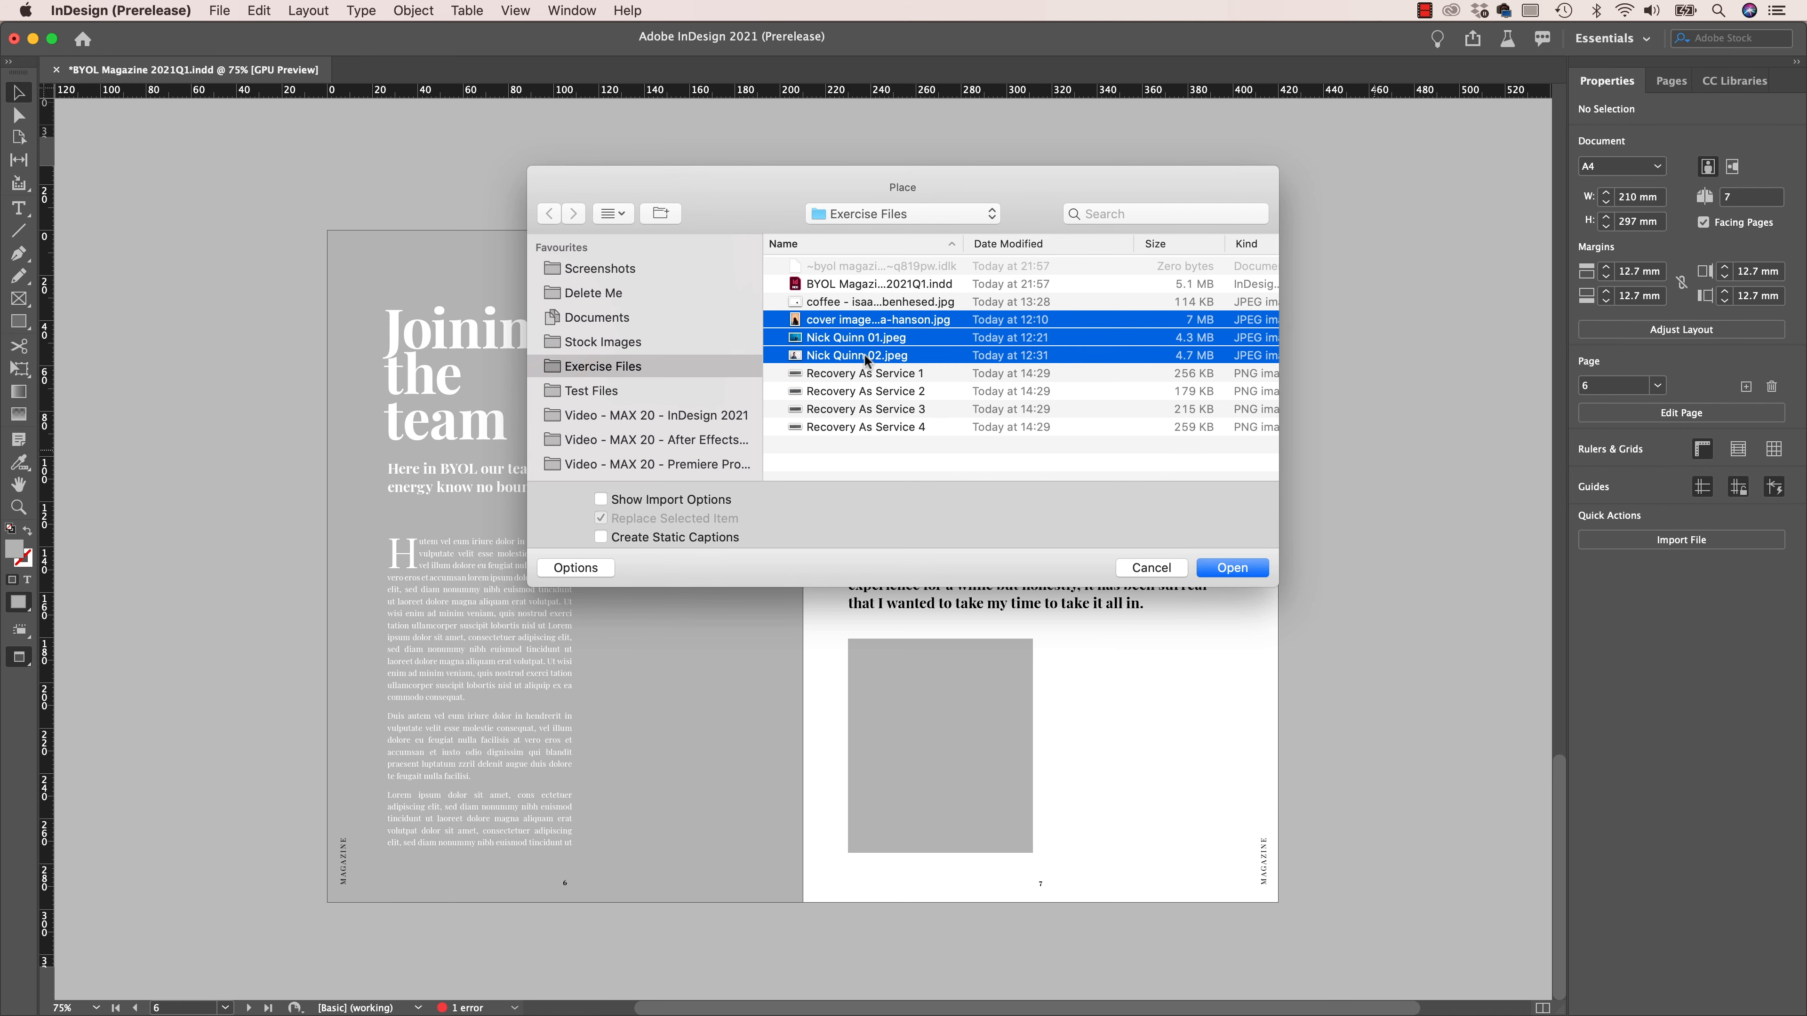
pyautogui.click(1228, 568)
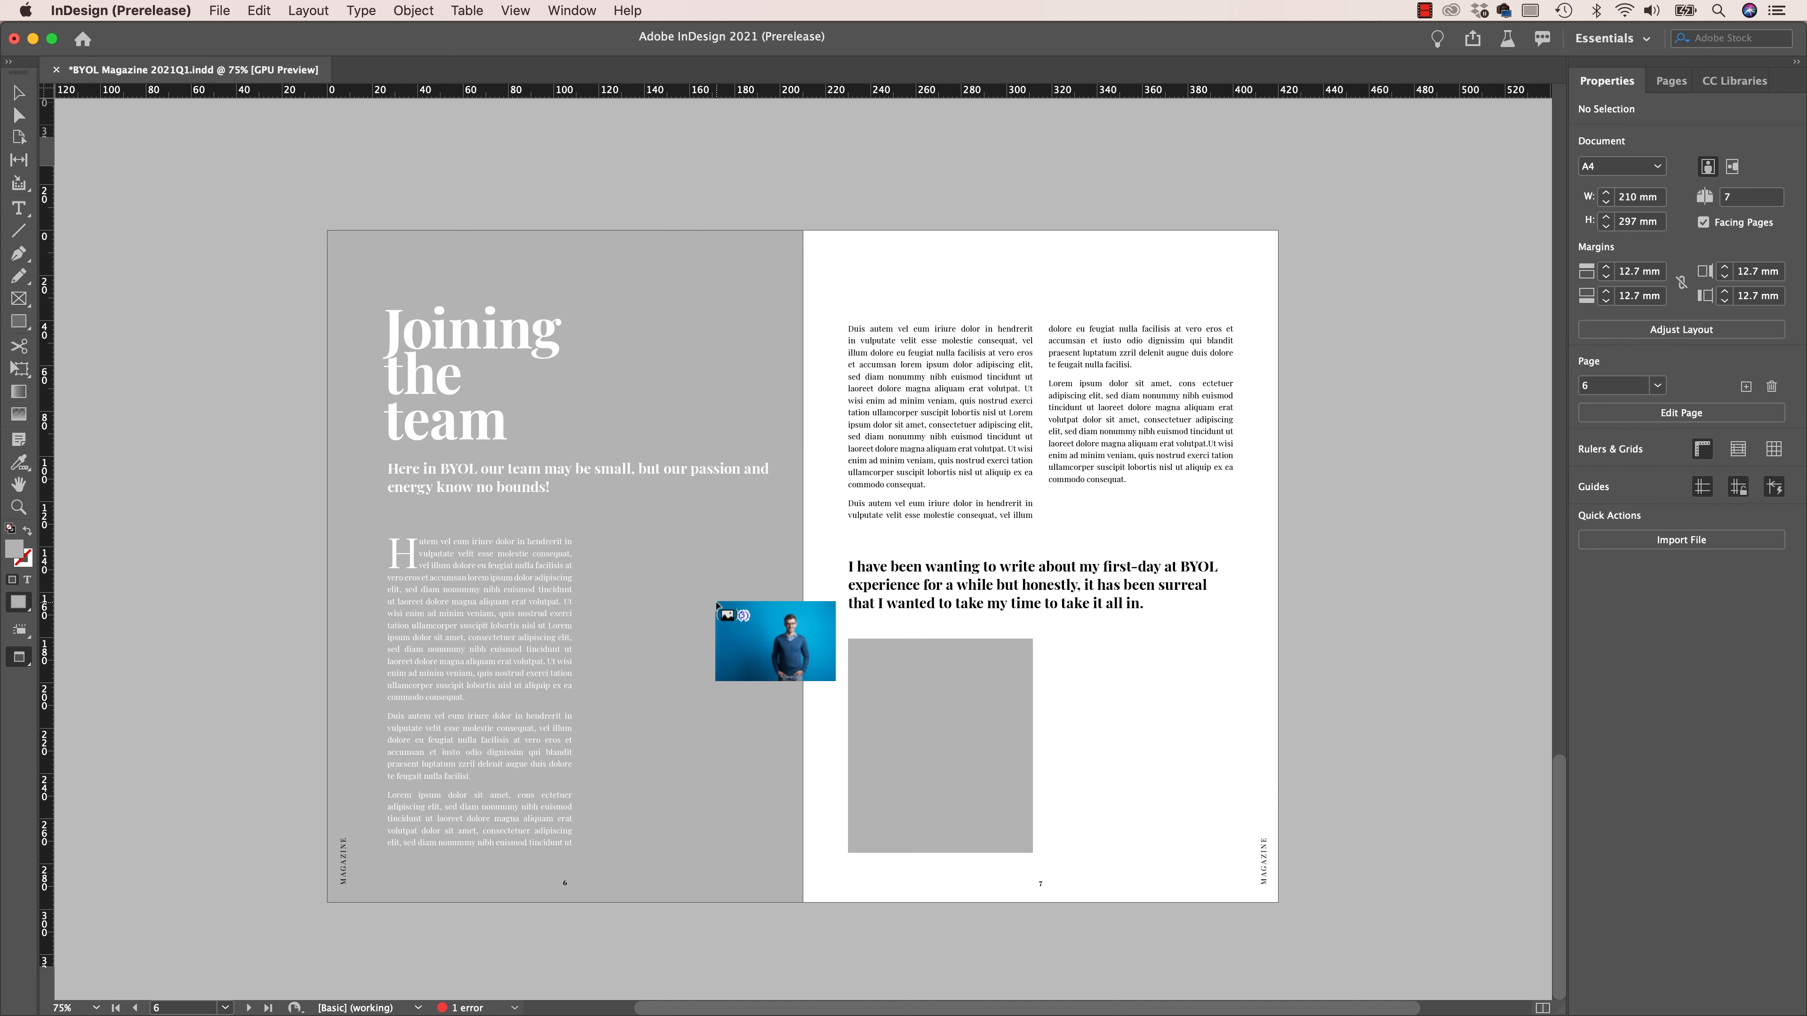
# - Cycle through the loaded images and place the blue-background portrait on page 6 and the white-background portrait in page 7's gray frame
pyautogui.press('Right')
pyautogui.press('Right')
pyautogui.press('Right')
pyautogui.press('Right')
pyautogui.press('Right')
pyautogui.press('Left')
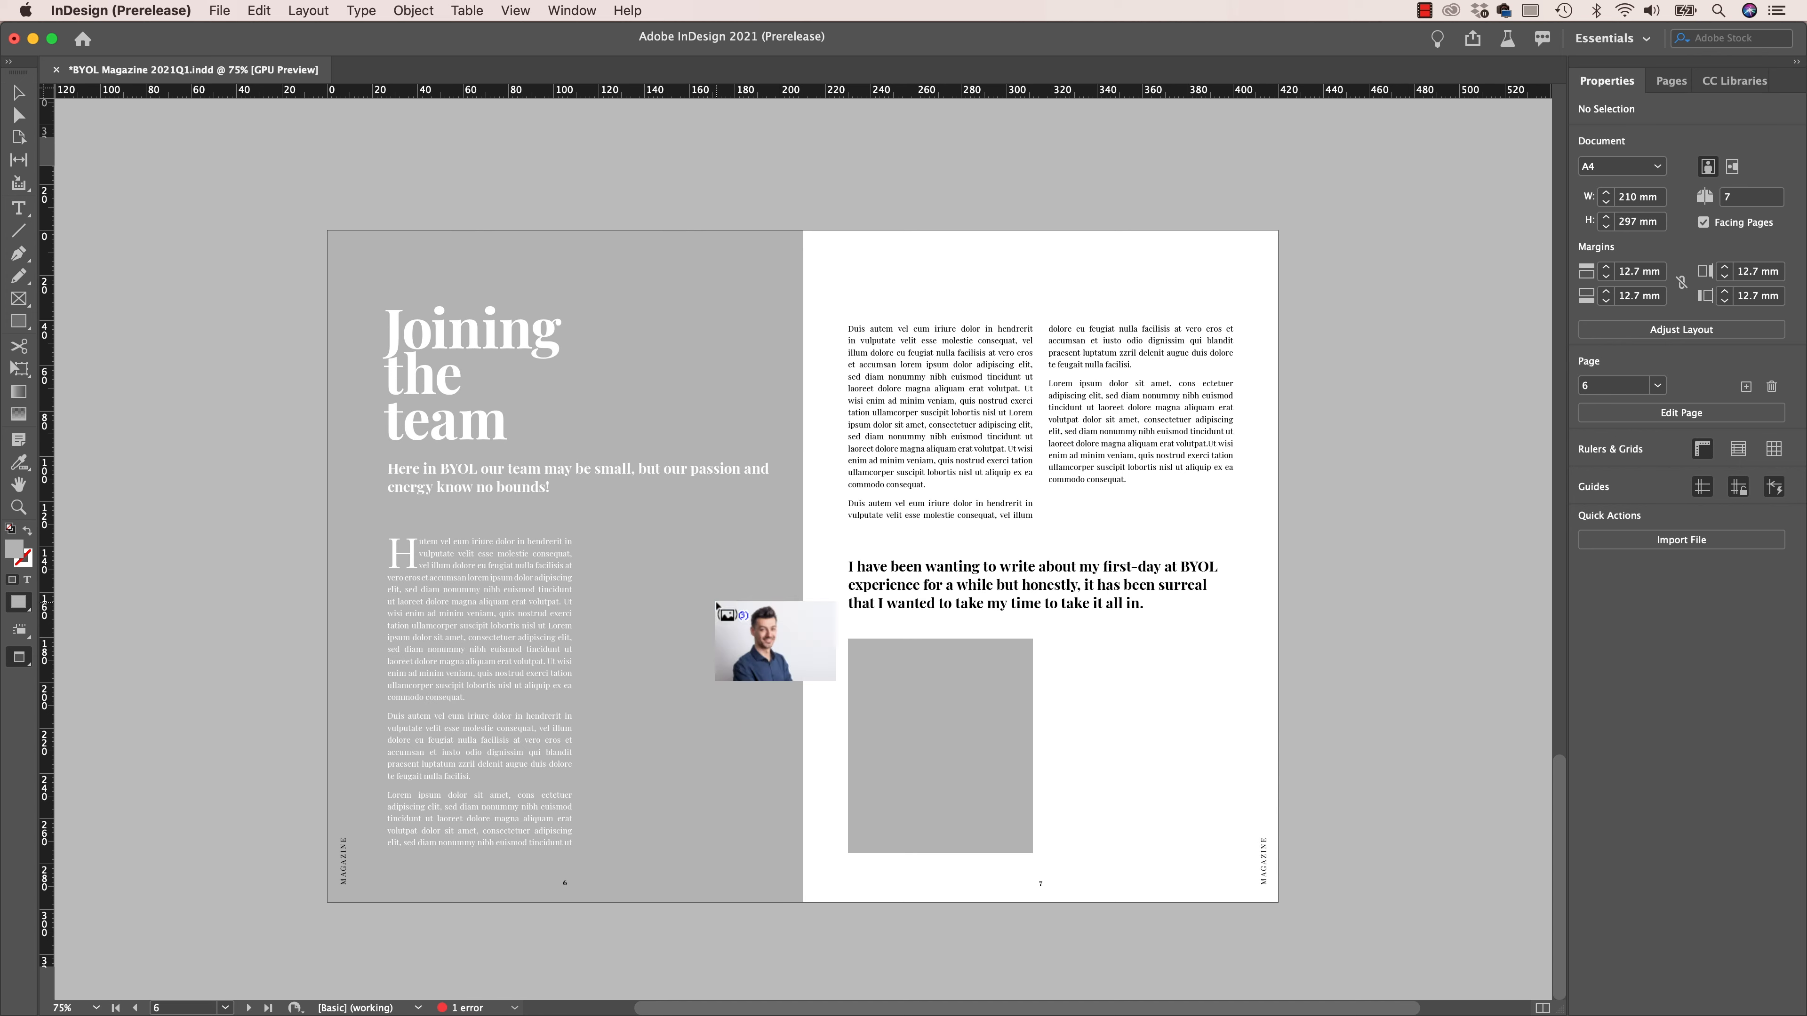
pyautogui.press('Right')
pyautogui.press('Right')
pyautogui.press('Right')
pyautogui.press('Right')
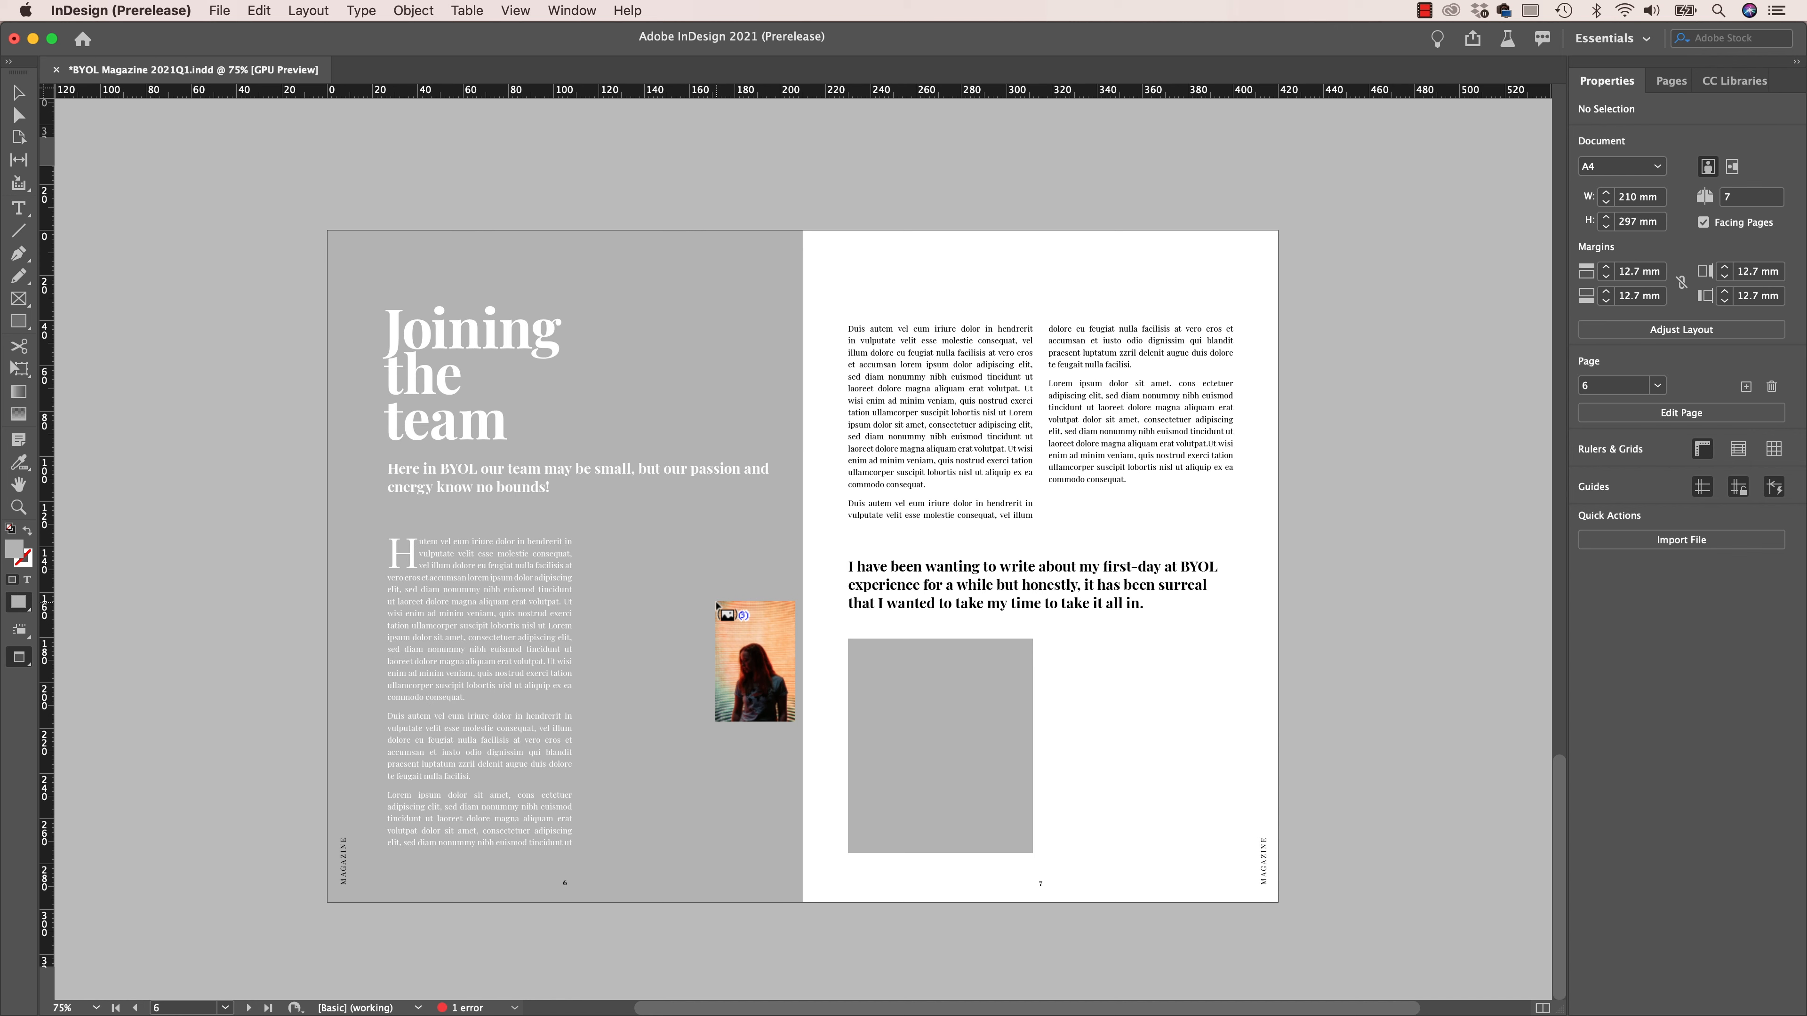
pyautogui.press('Right')
pyautogui.press('Left')
pyautogui.press('Right')
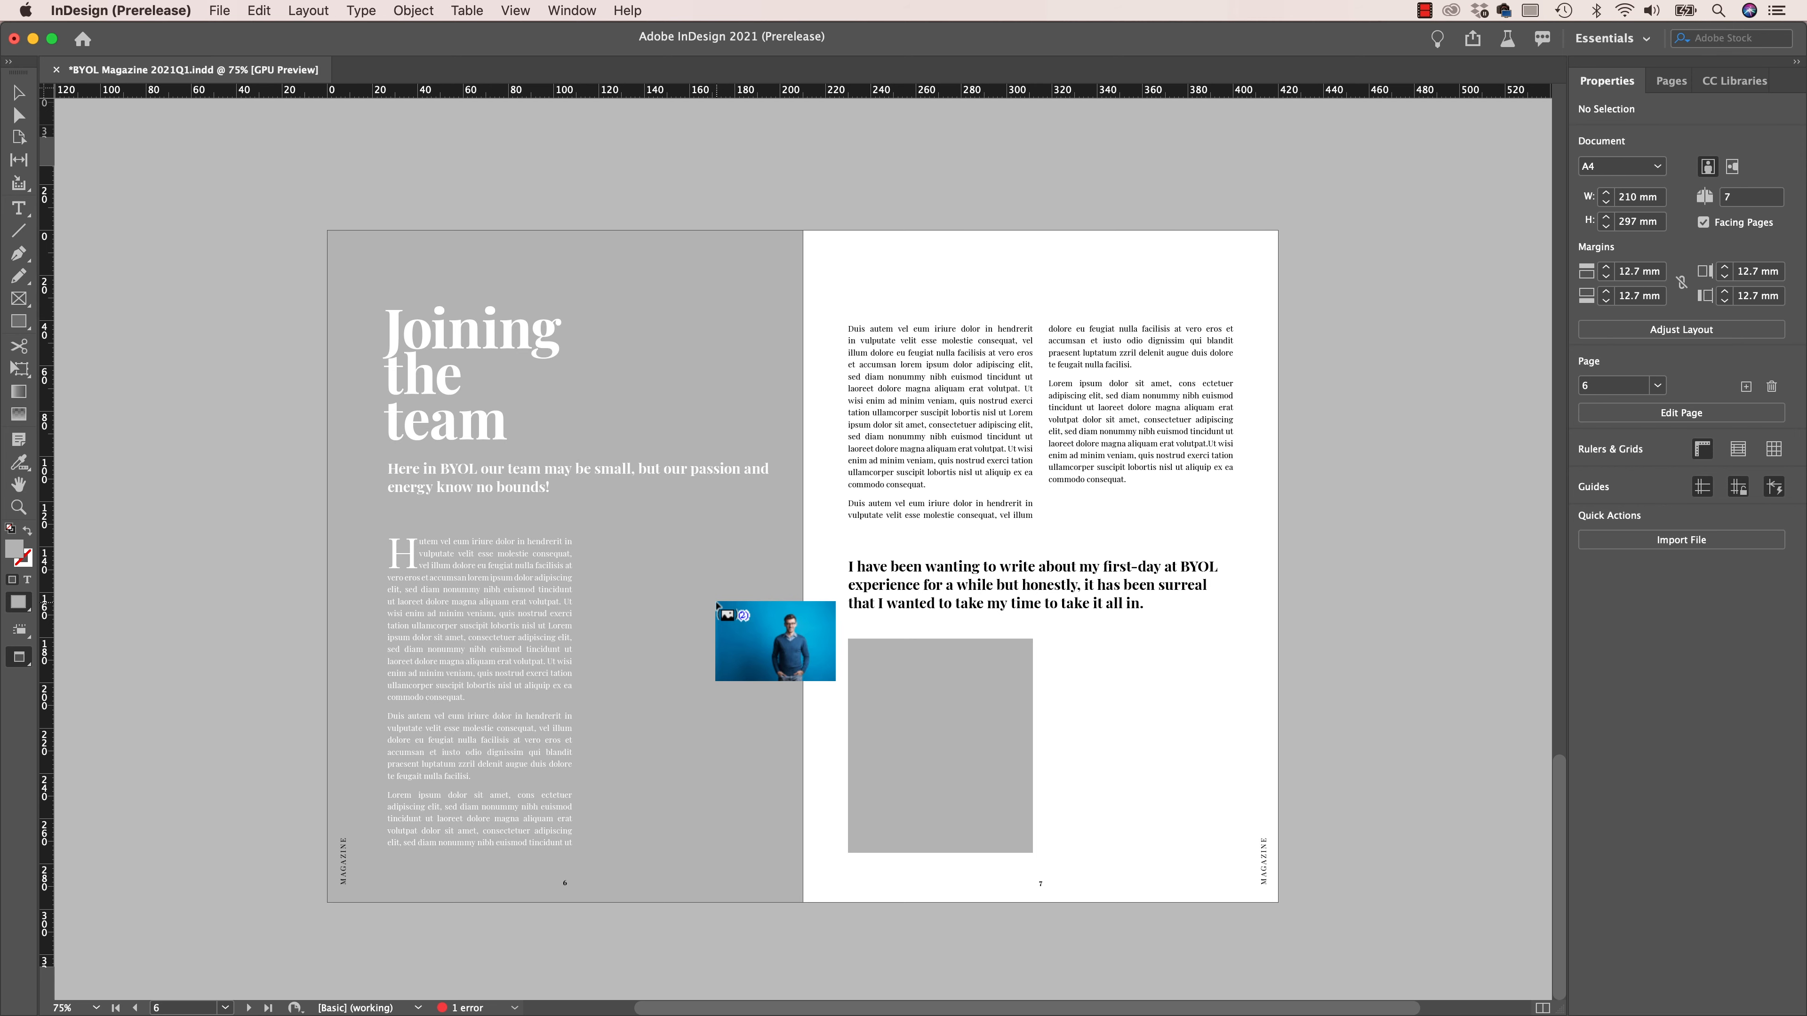
pyautogui.click(716, 604)
pyautogui.click(910, 697)
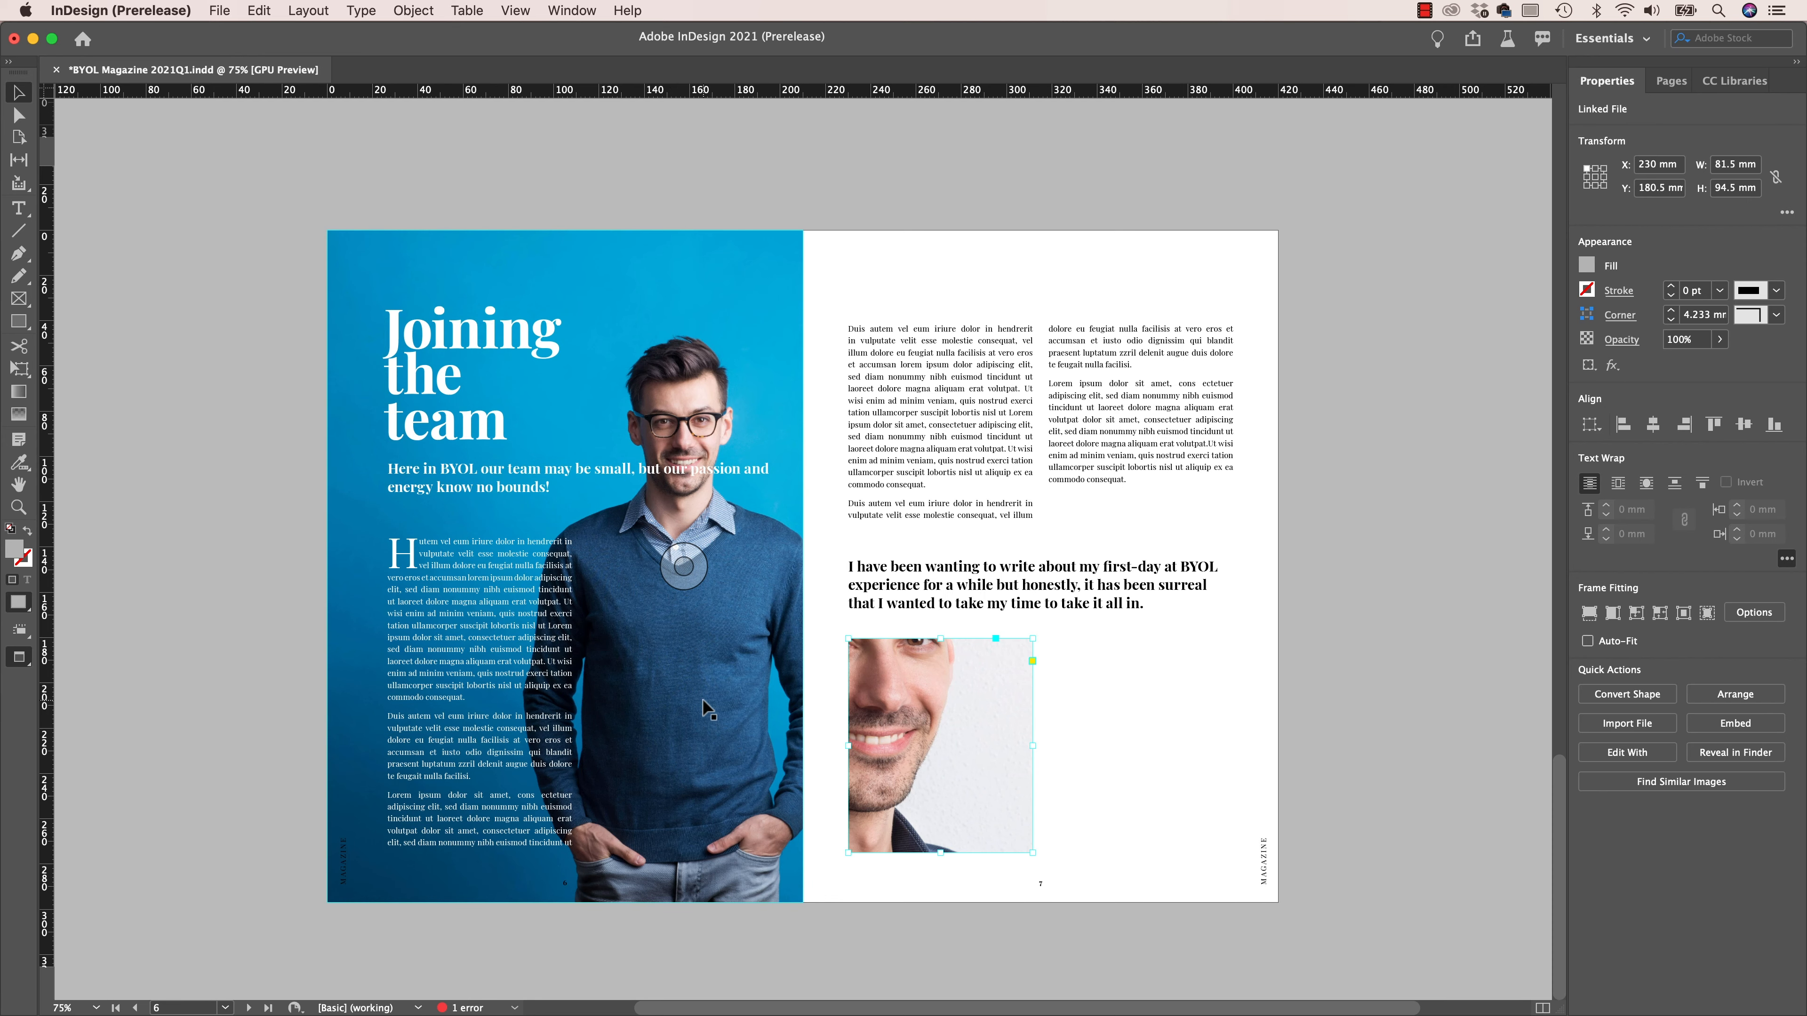
# - Wrap the page 6 text around the object shape of the blue portrait, using Select subject as the contour type
pyautogui.click(693, 684)
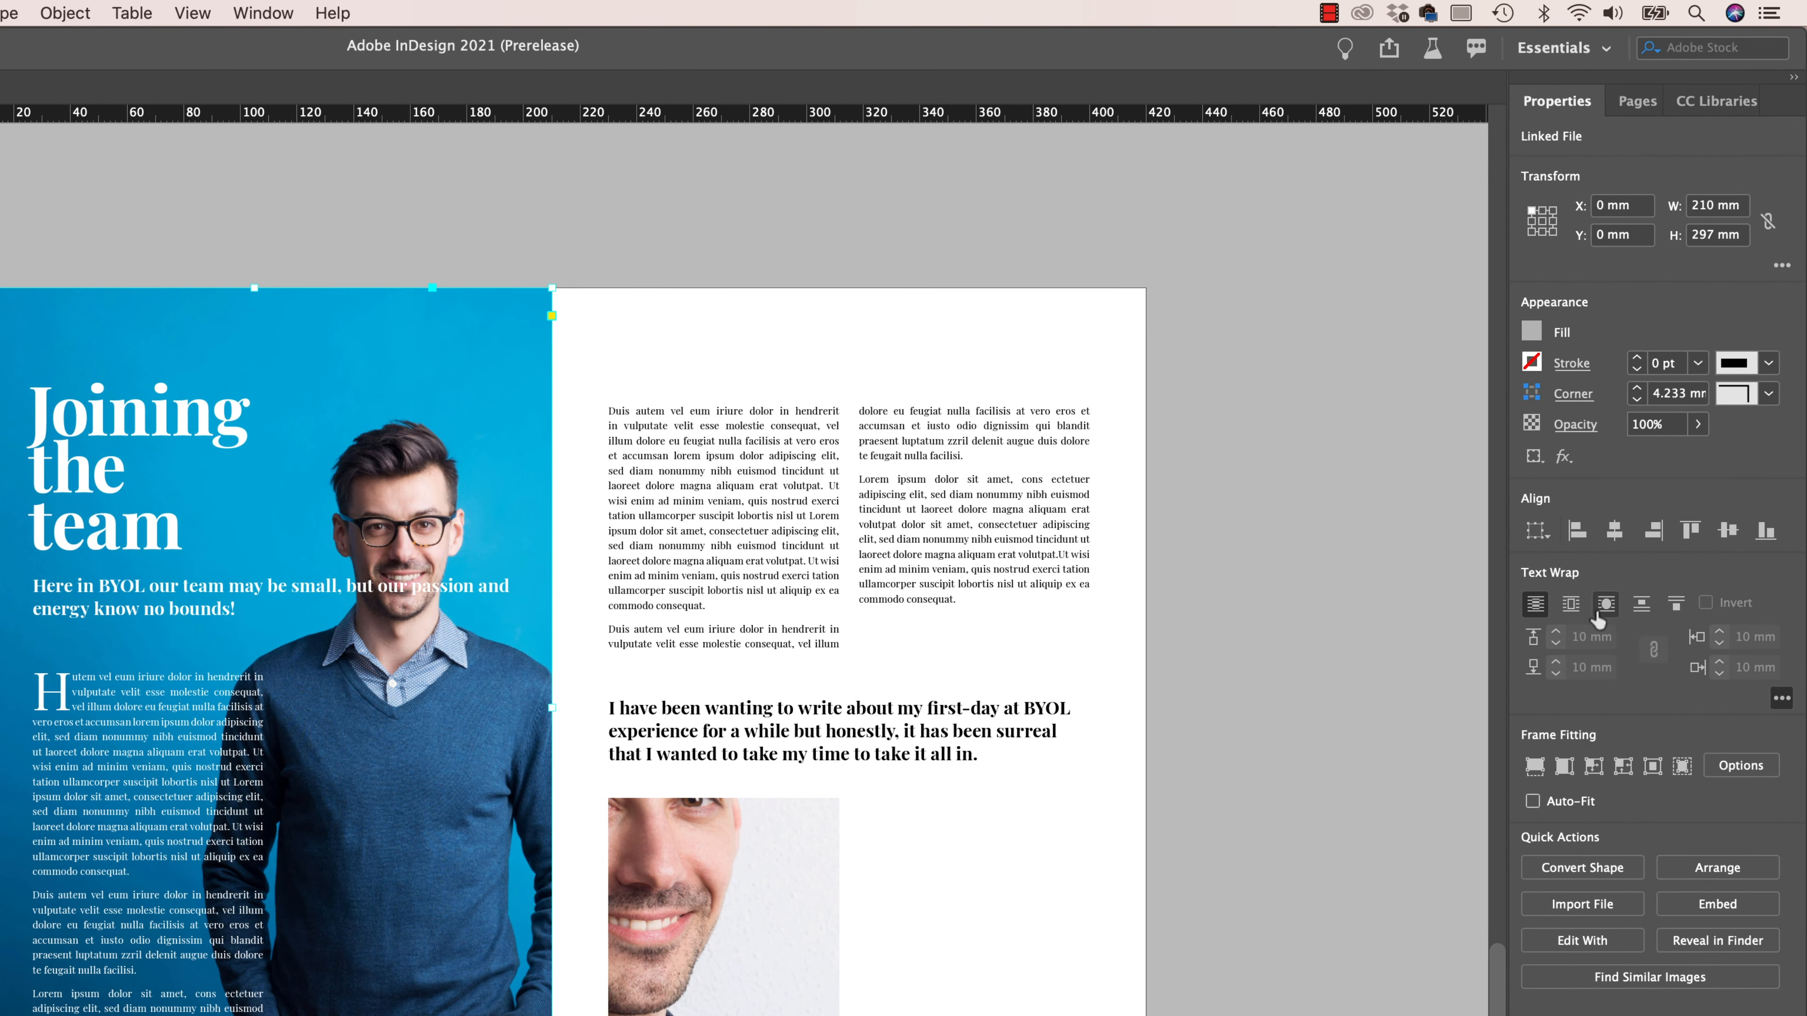
pyautogui.click(262, 10)
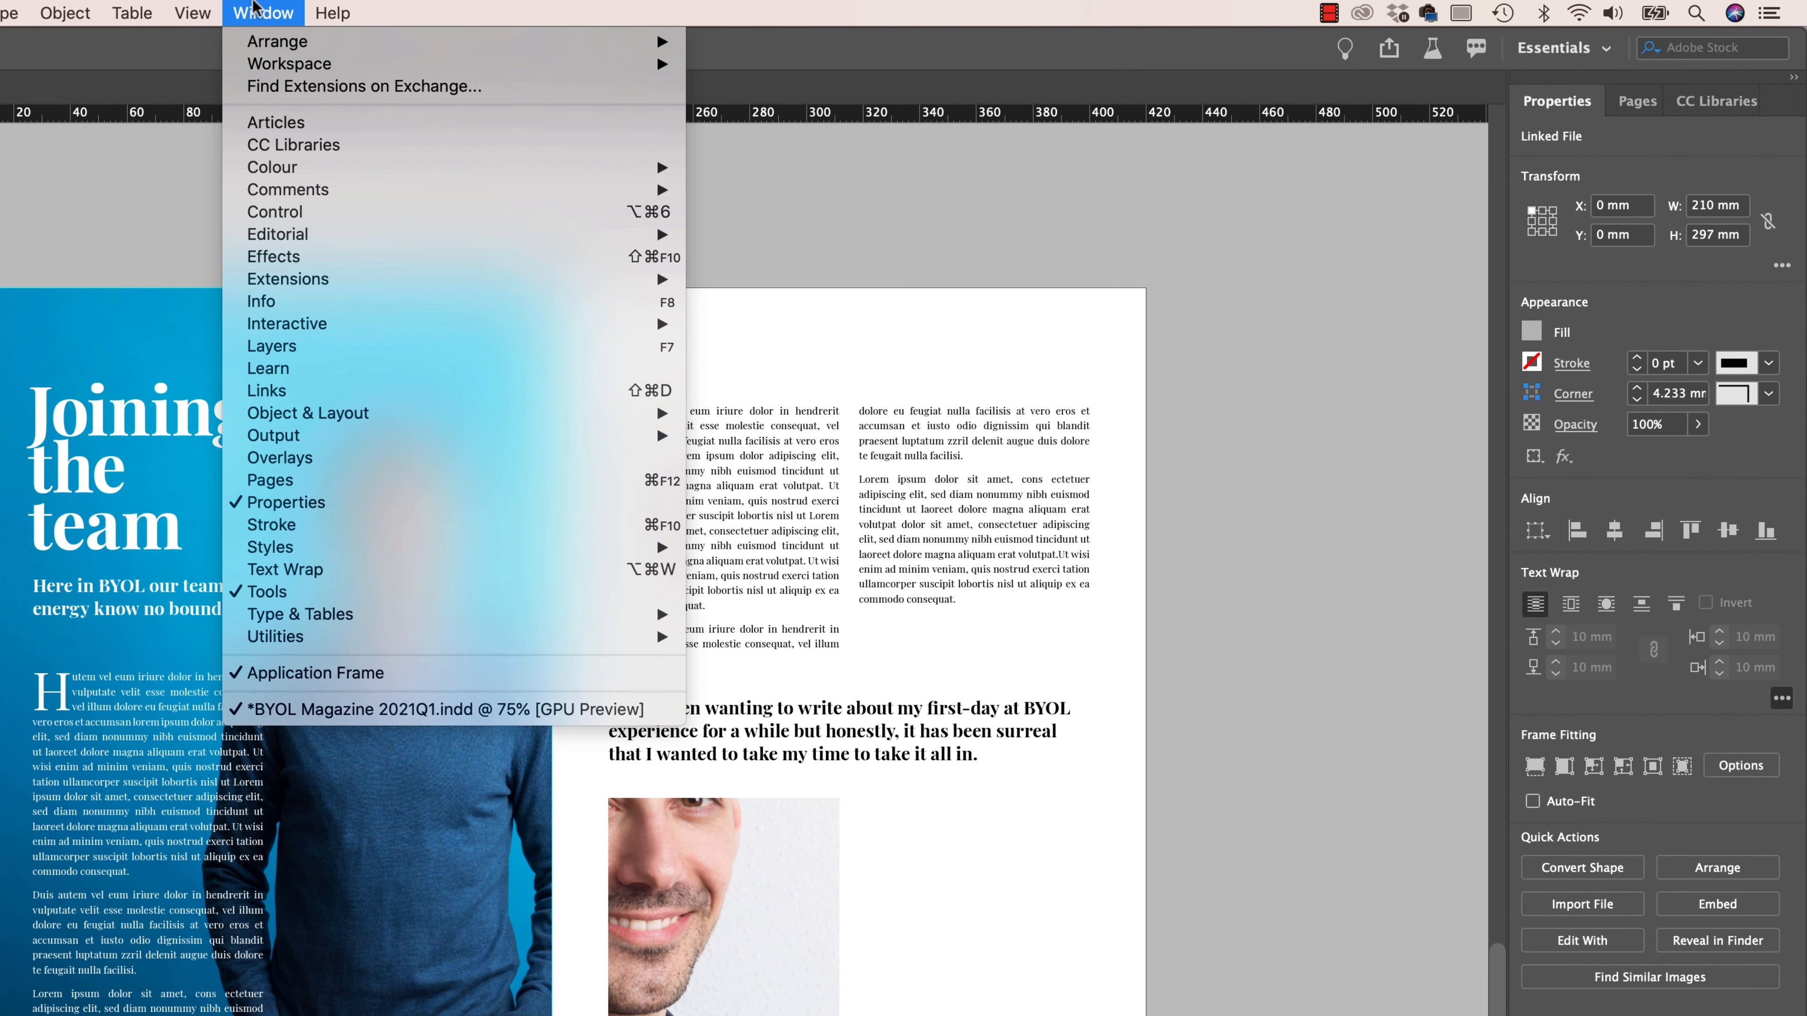
pyautogui.click(329, 570)
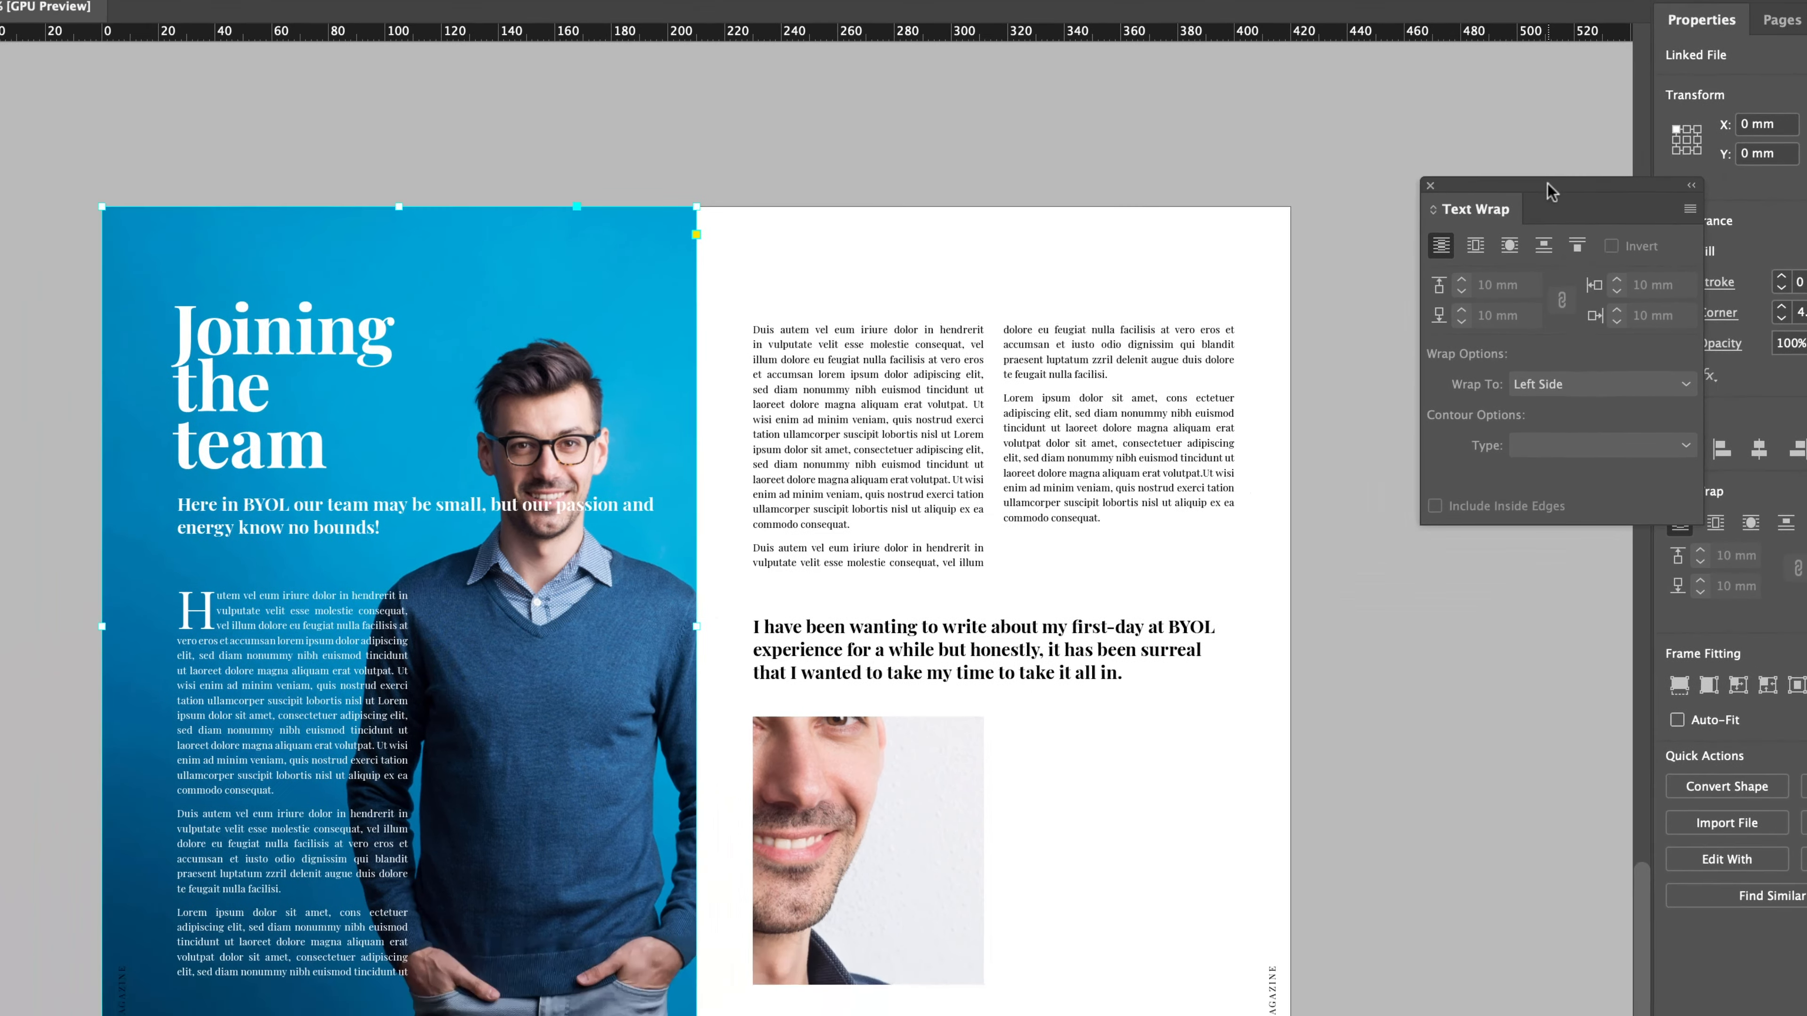
pyautogui.moveTo(1408, 265); pyautogui.dragTo(1086, 418)
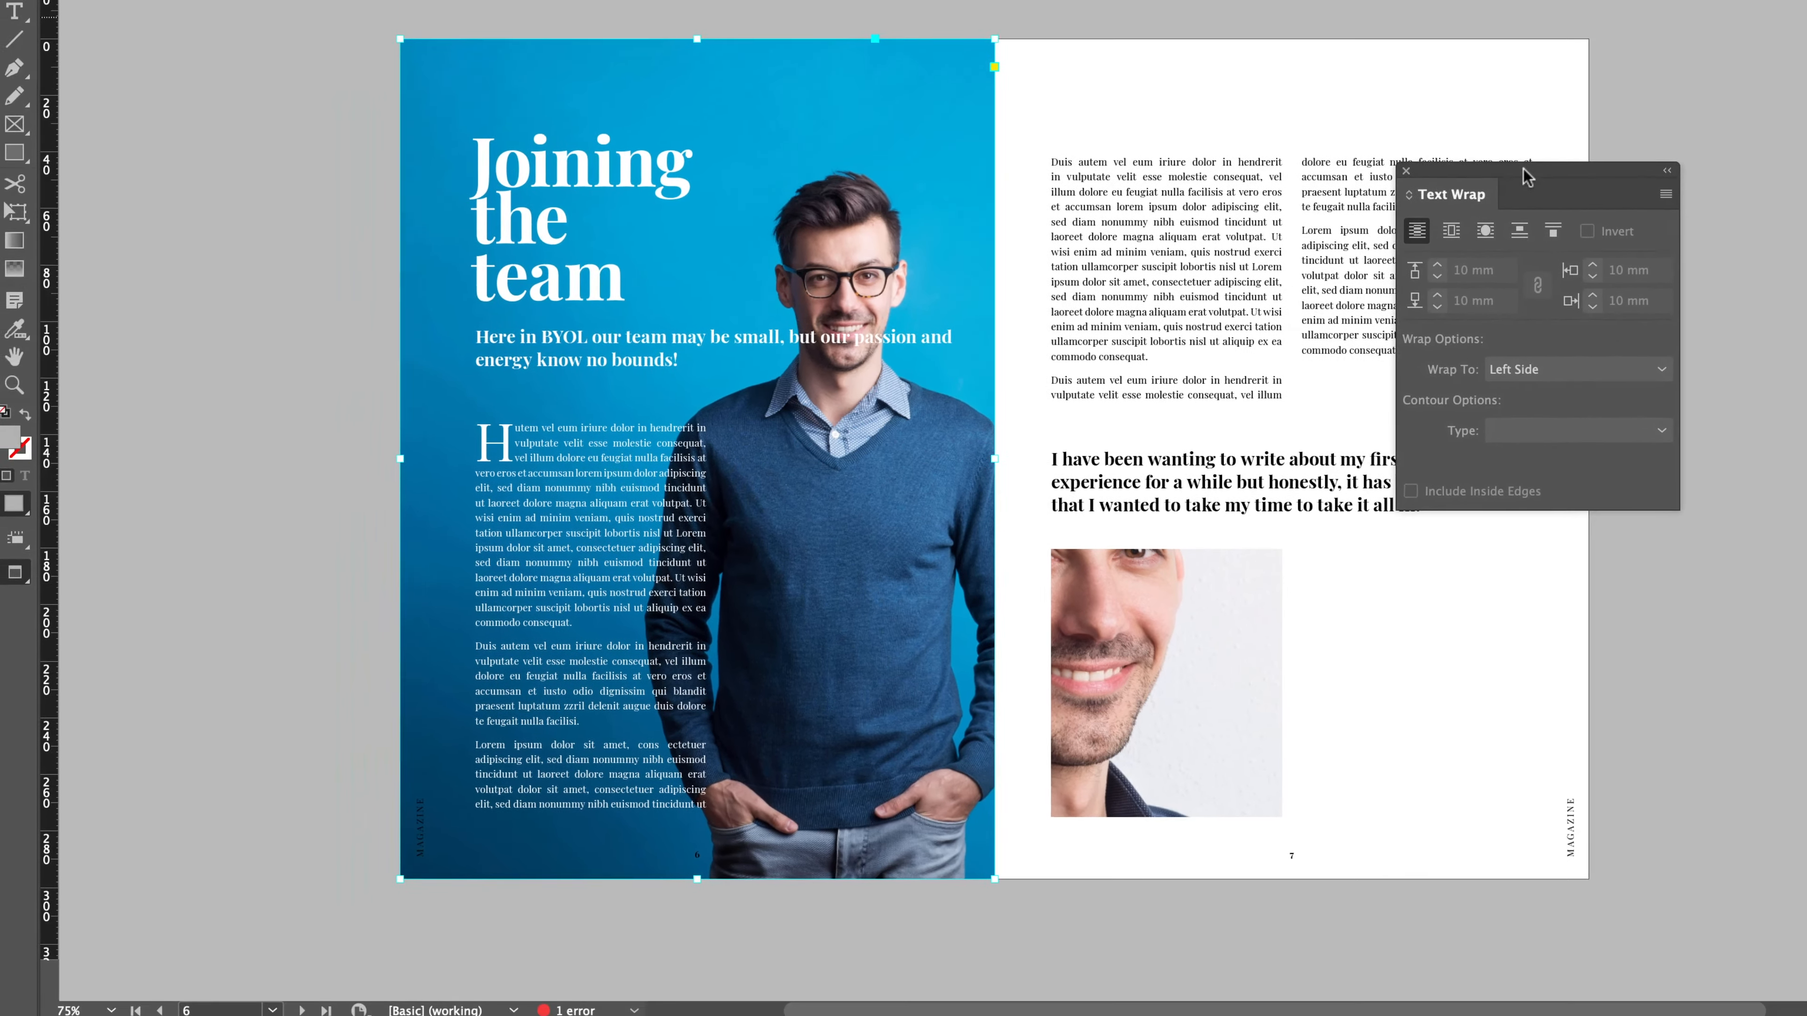
pyautogui.click(1493, 226)
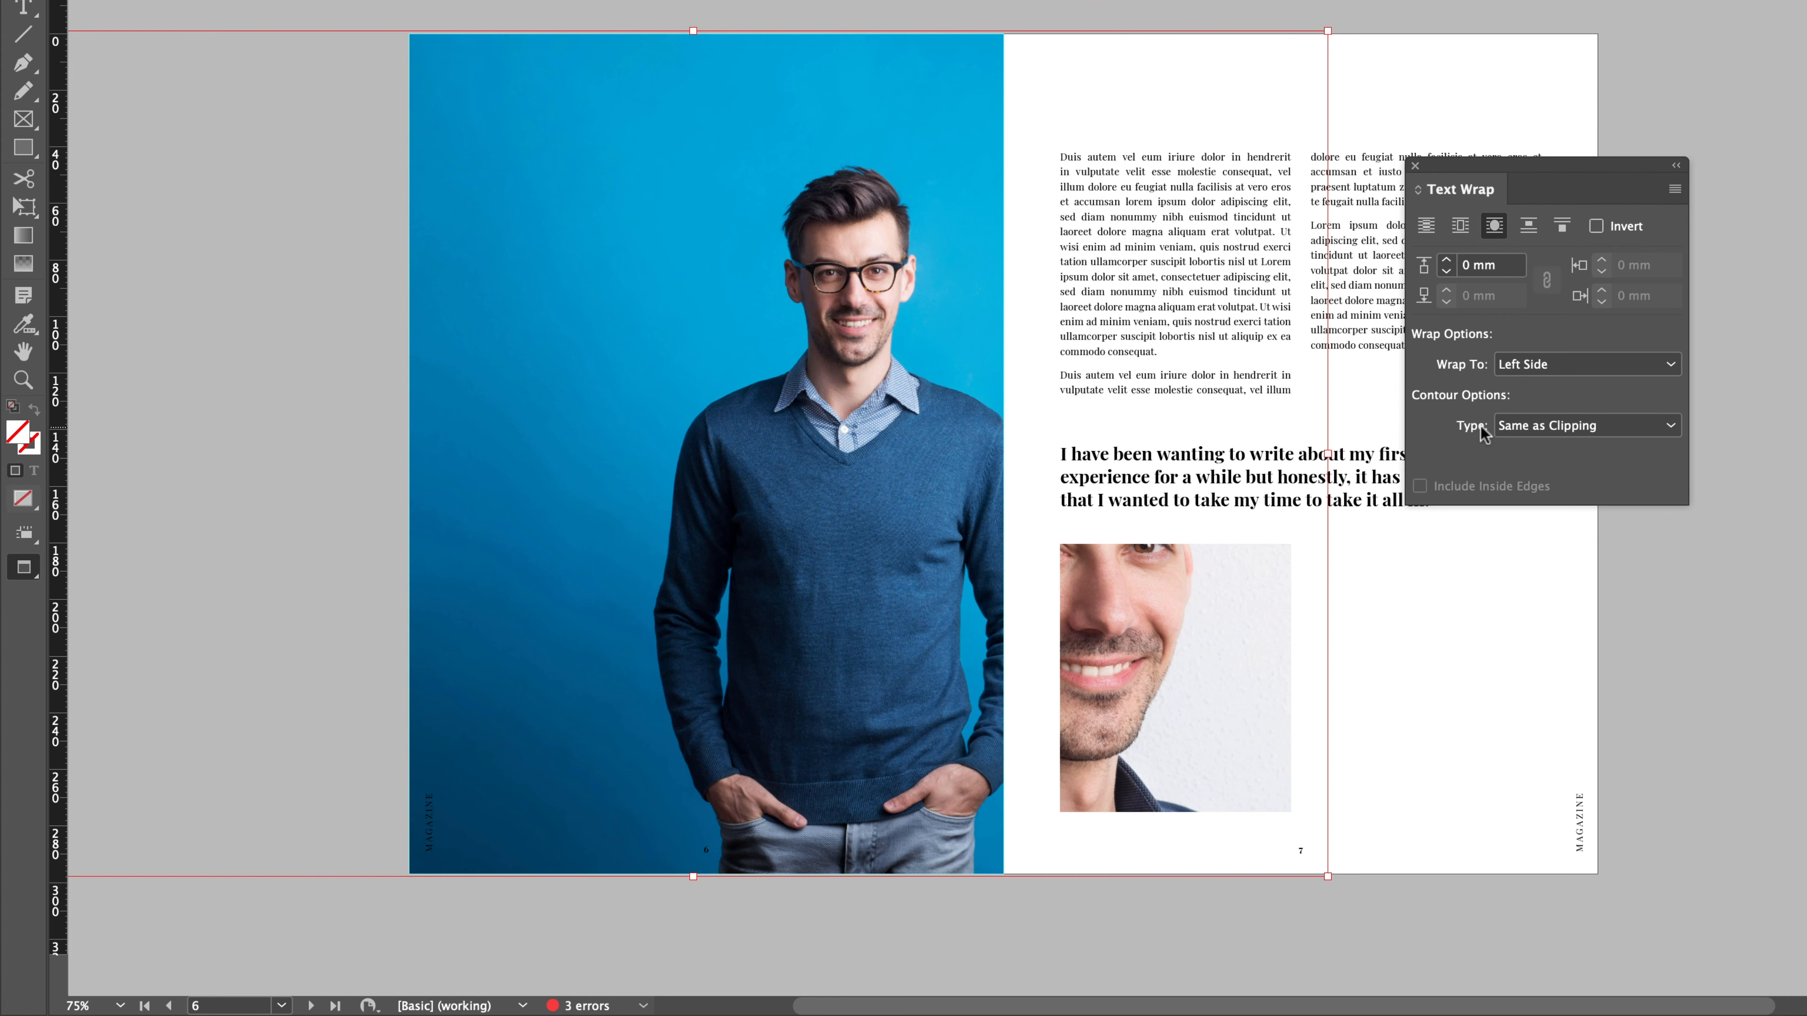
pyautogui.click(1551, 432)
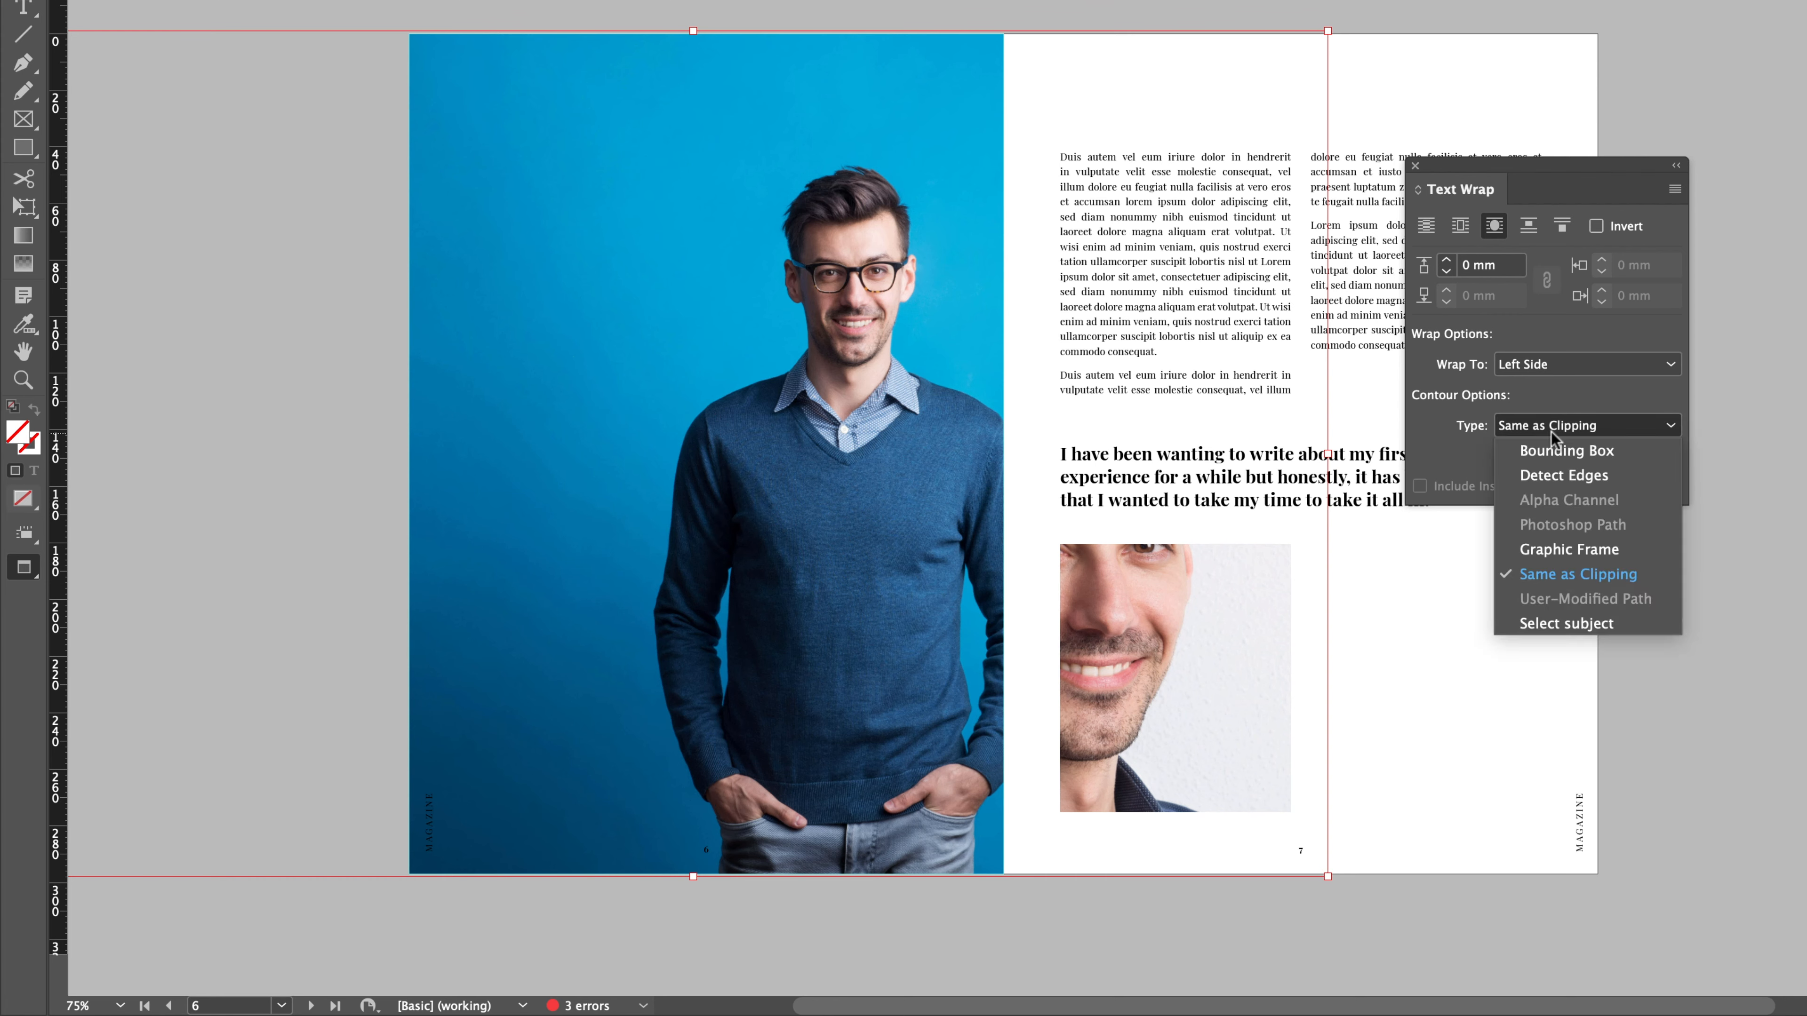
pyautogui.click(1557, 624)
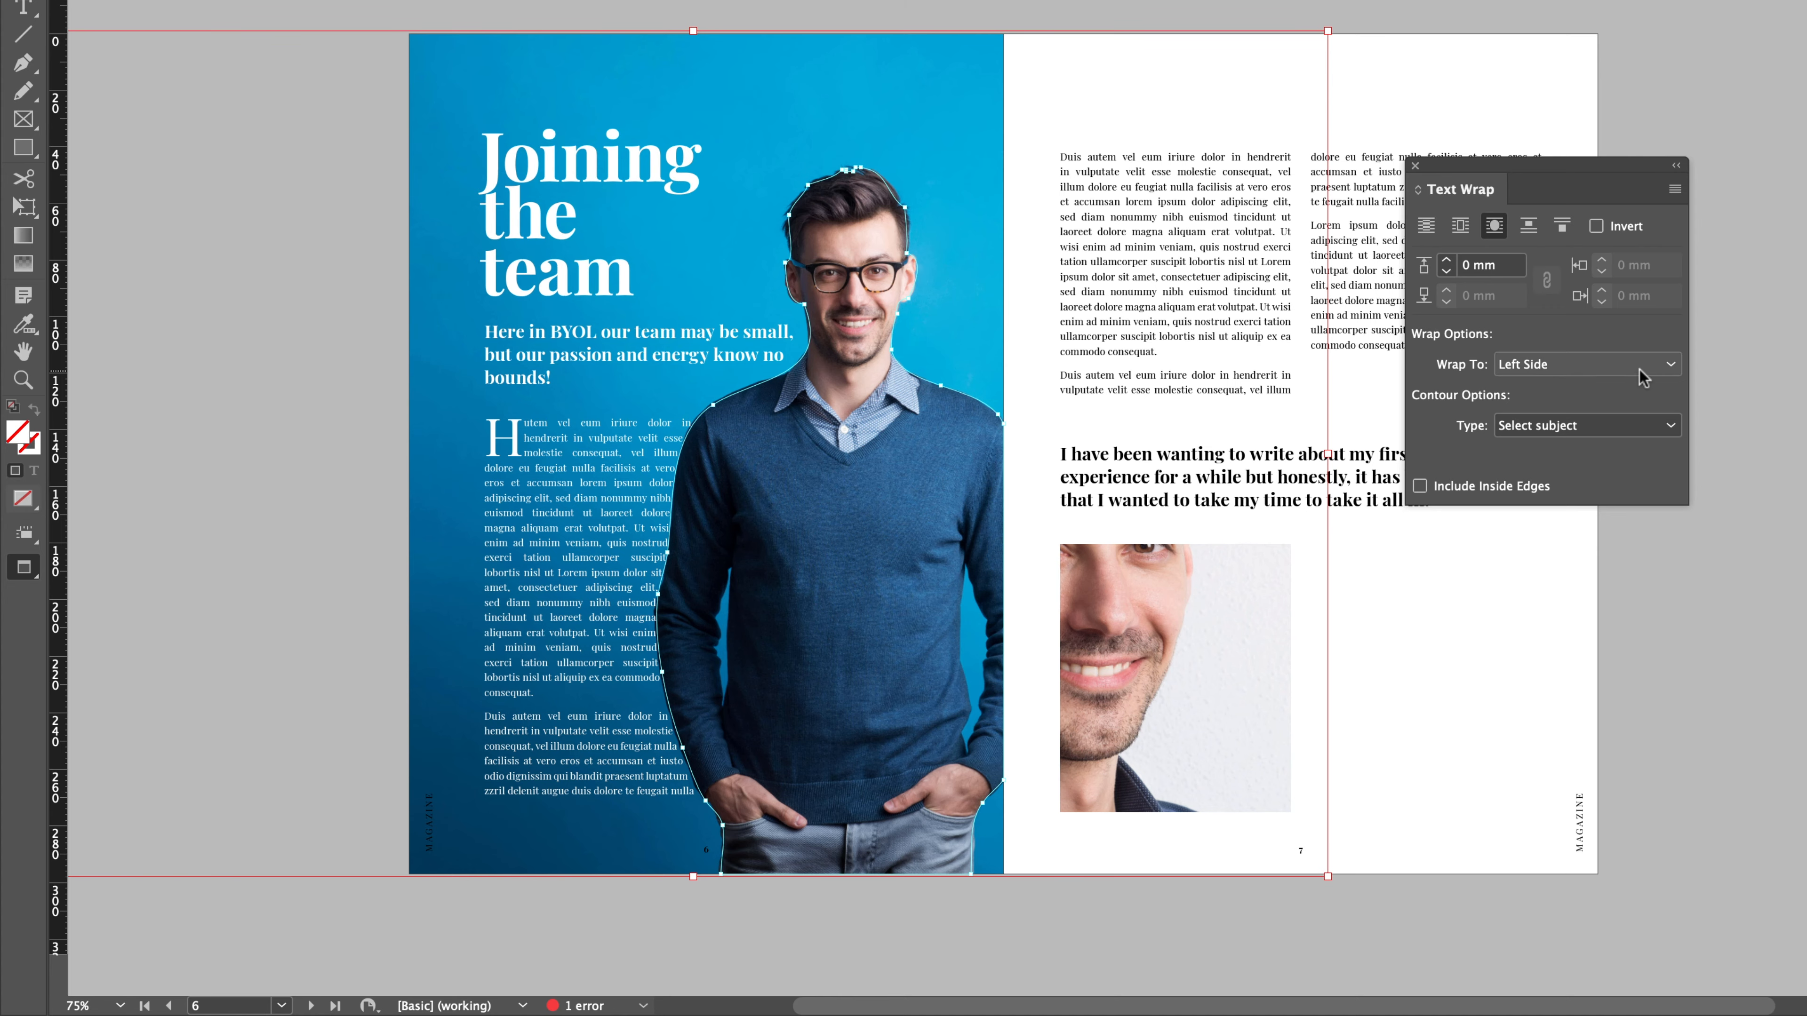
# - Try wrapping to Right Side and to Both Right & Left Sides, and settle the portrait's wrap on Largest Area
pyautogui.click(1558, 363)
pyautogui.click(1540, 393)
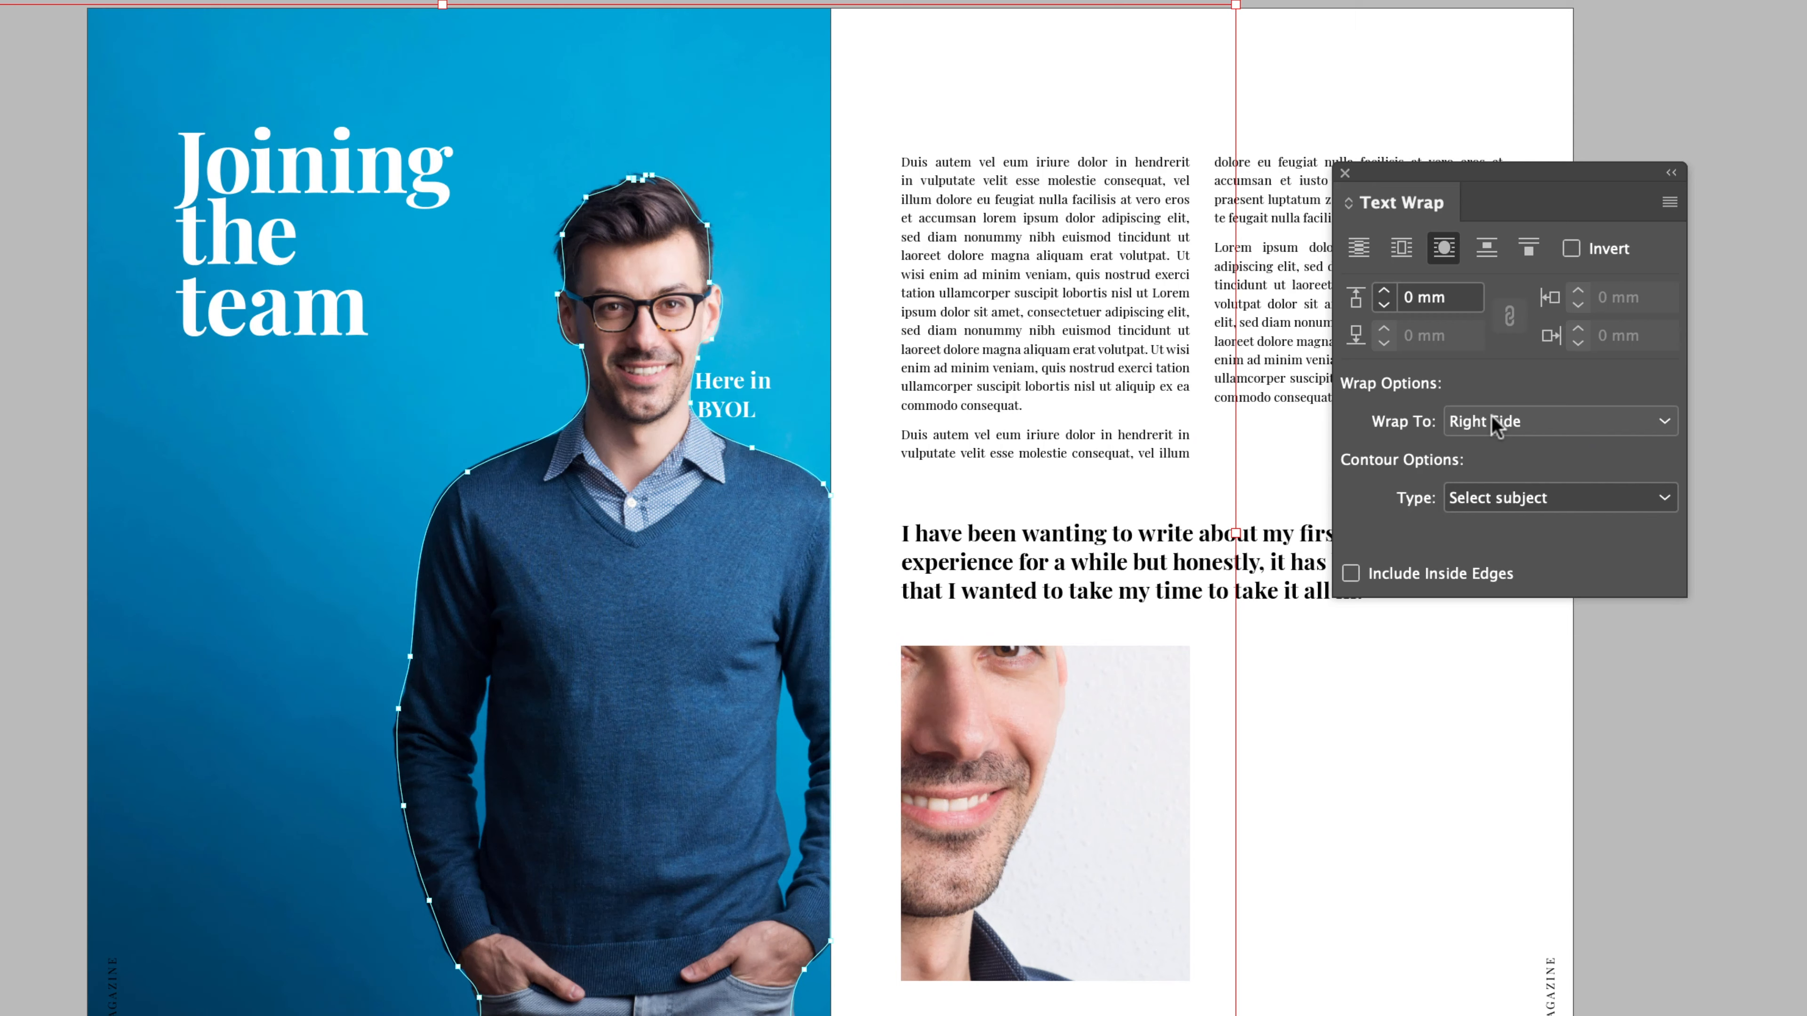
pyautogui.click(1491, 415)
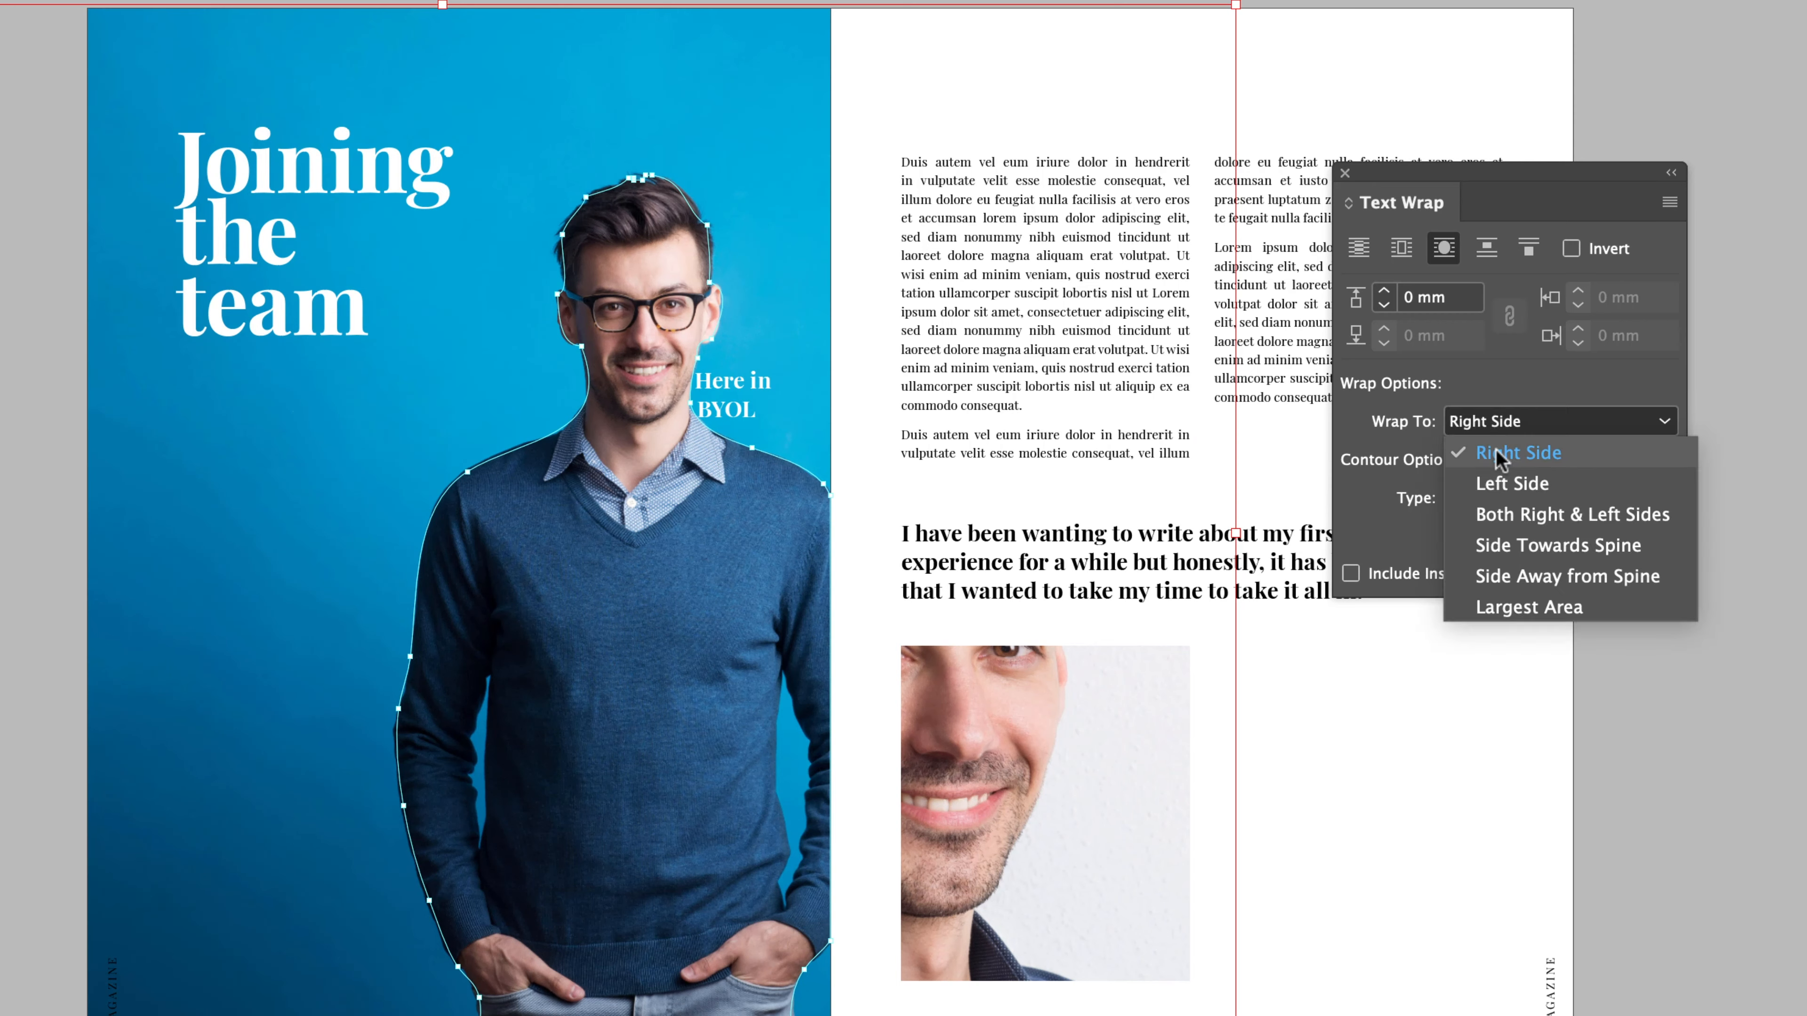
pyautogui.click(1498, 506)
pyautogui.click(1509, 419)
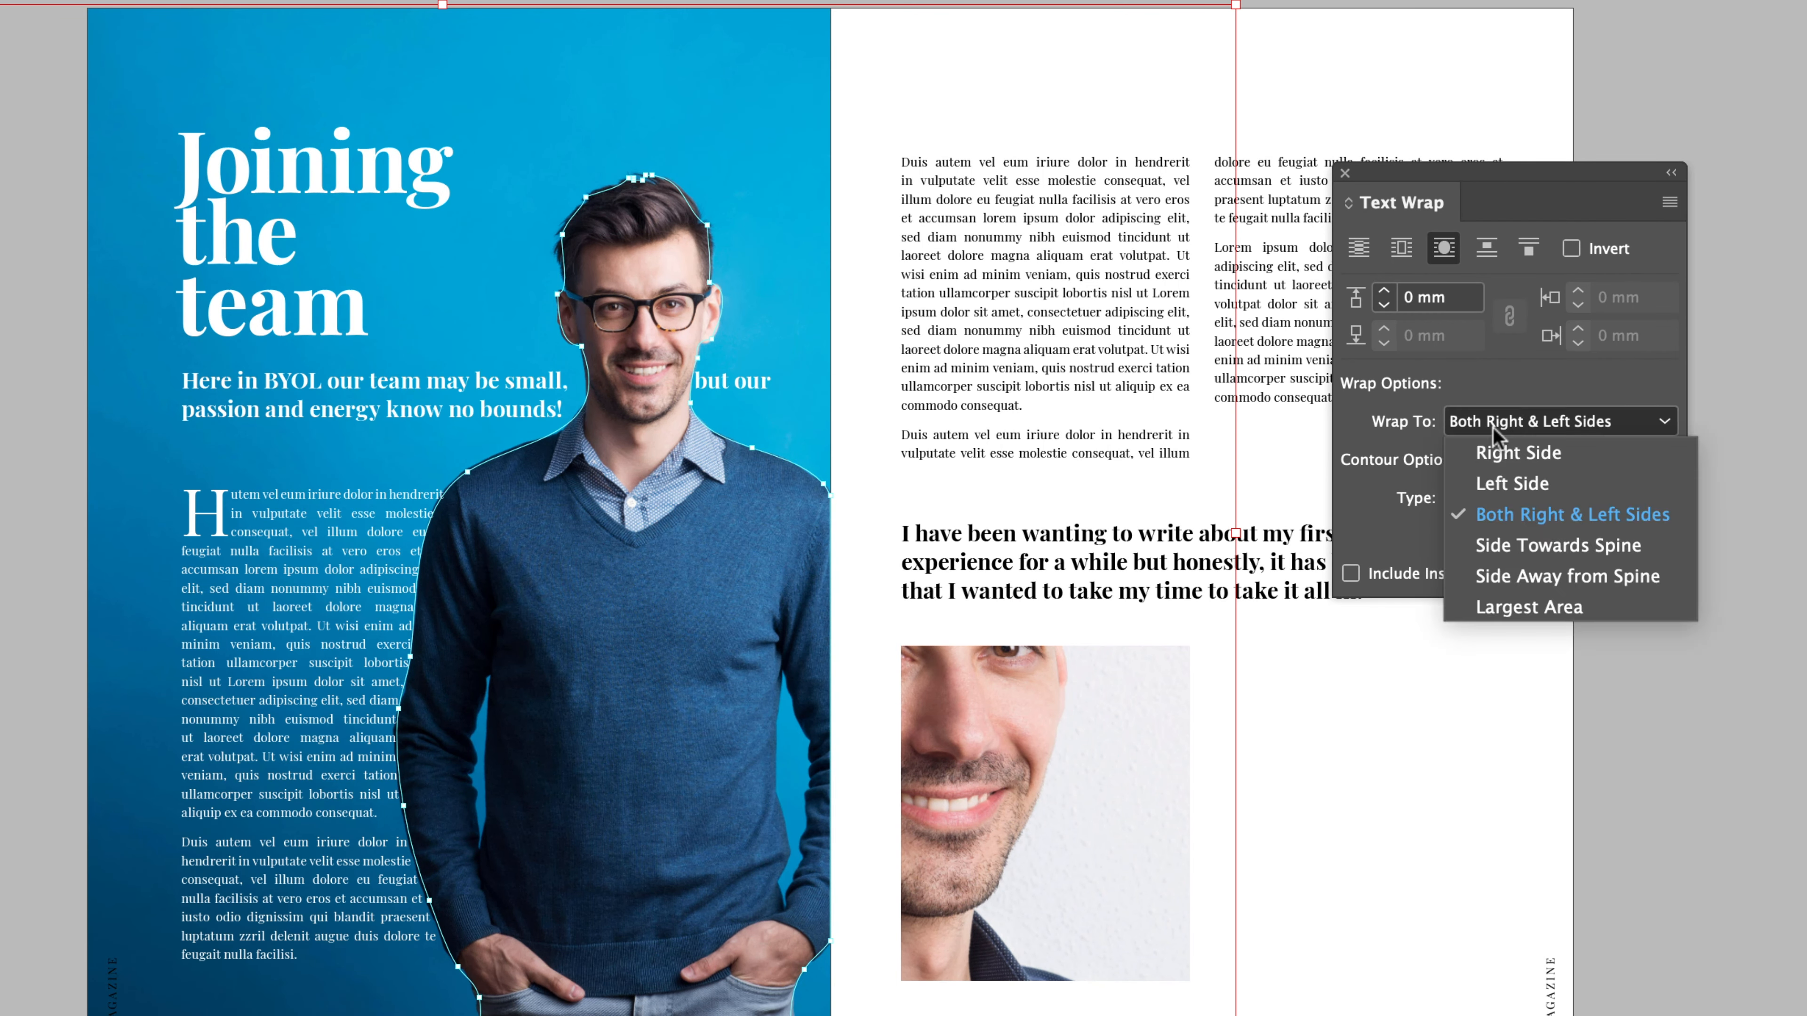
pyautogui.click(1527, 612)
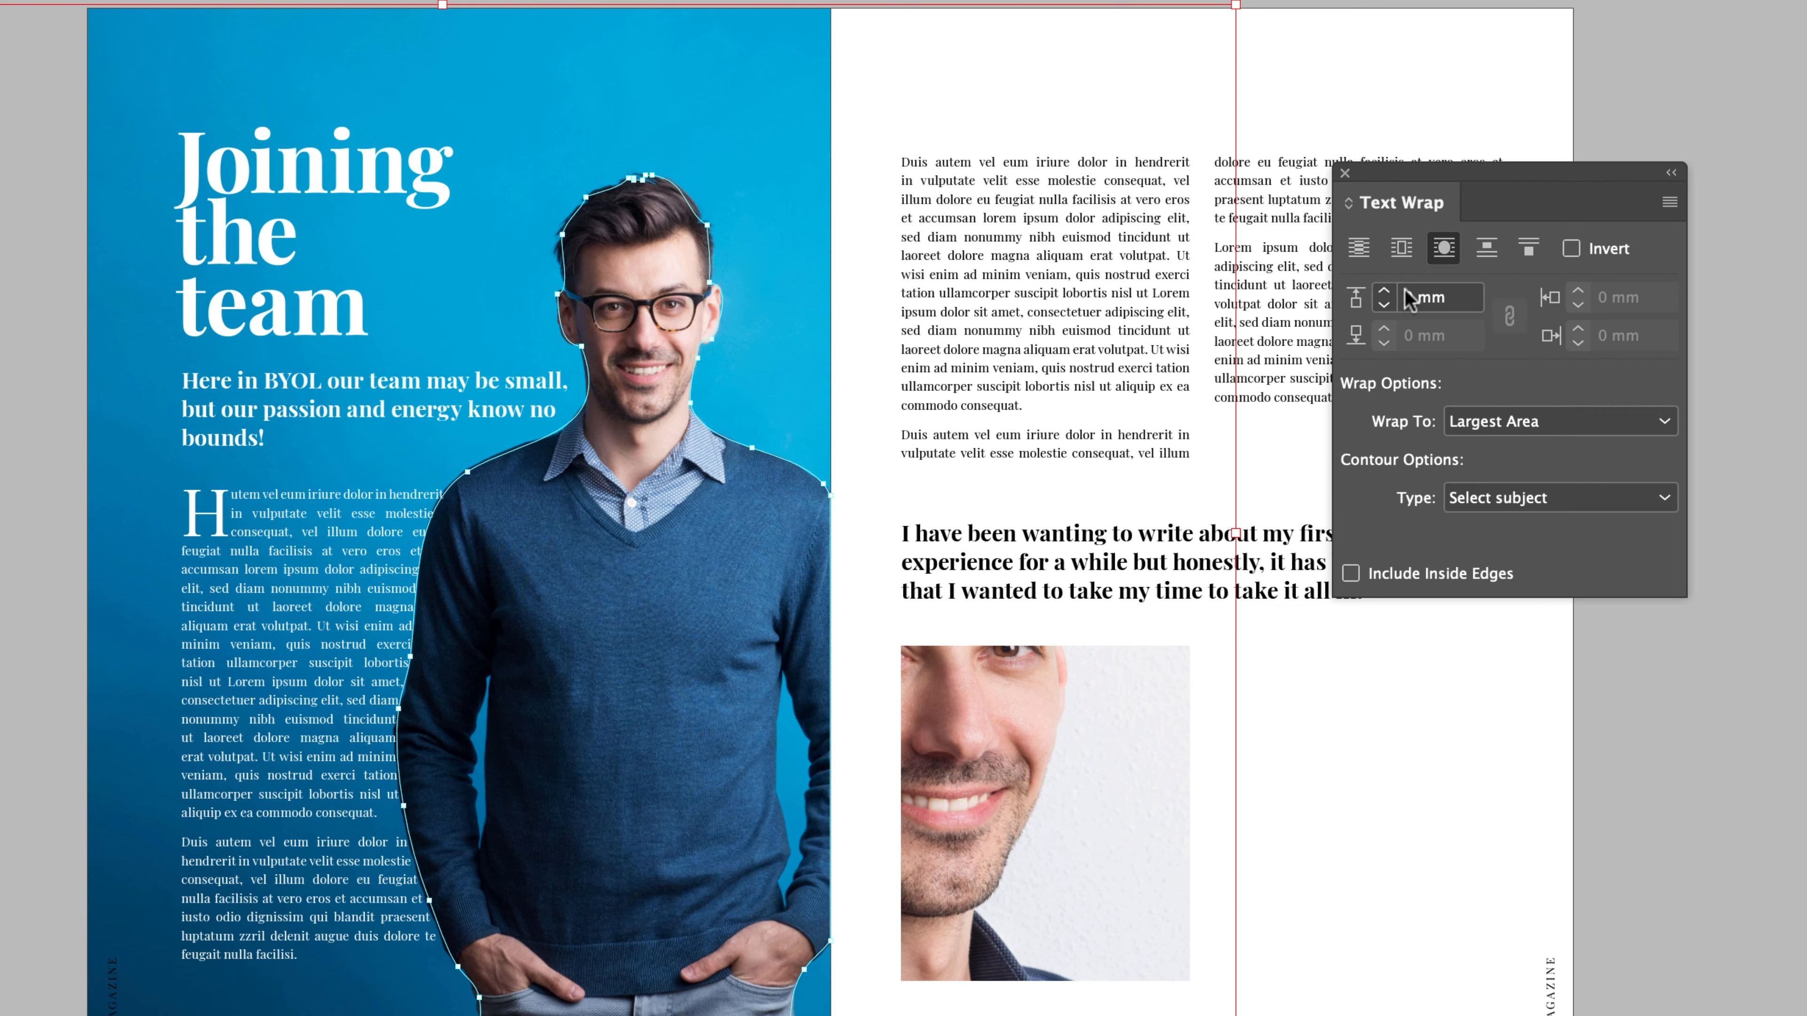
# - Try different wrap offsets up to 20 mm, set the portrait's offset to 10 mm and deselect the image
pyautogui.click(1385, 293)
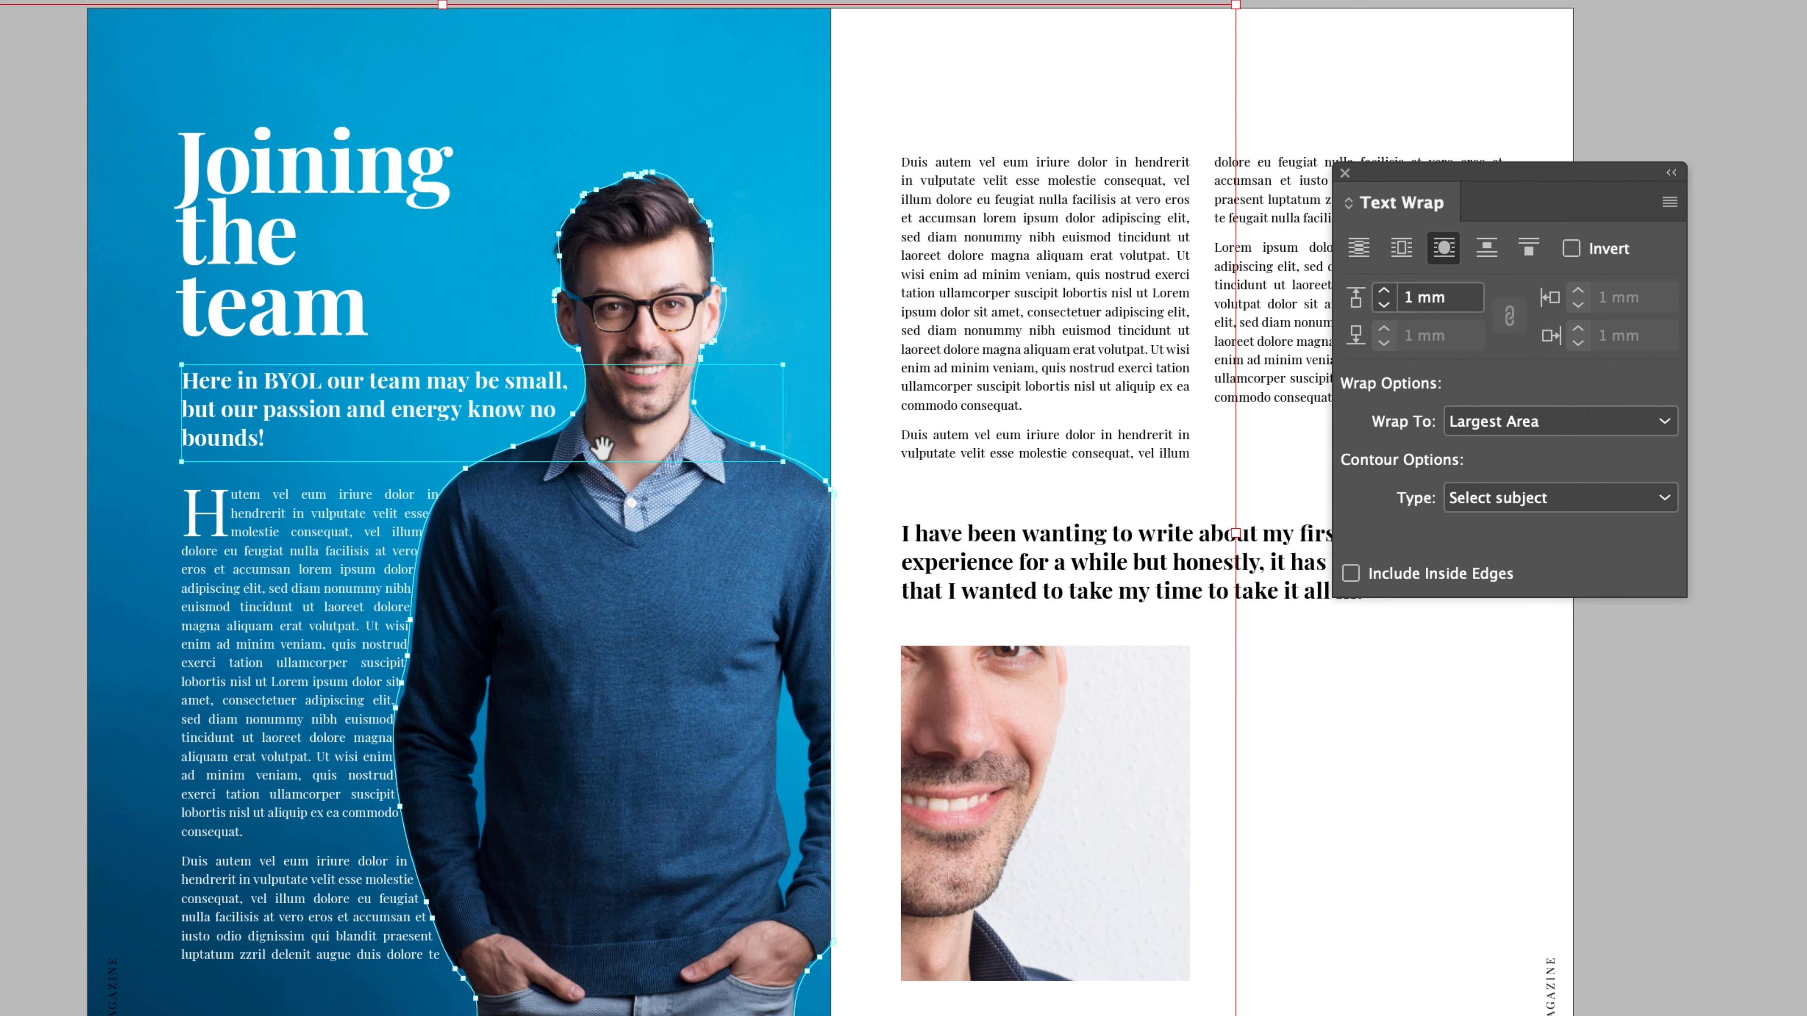
pyautogui.click(1383, 293)
pyautogui.click(1383, 293)
pyautogui.click(1383, 294)
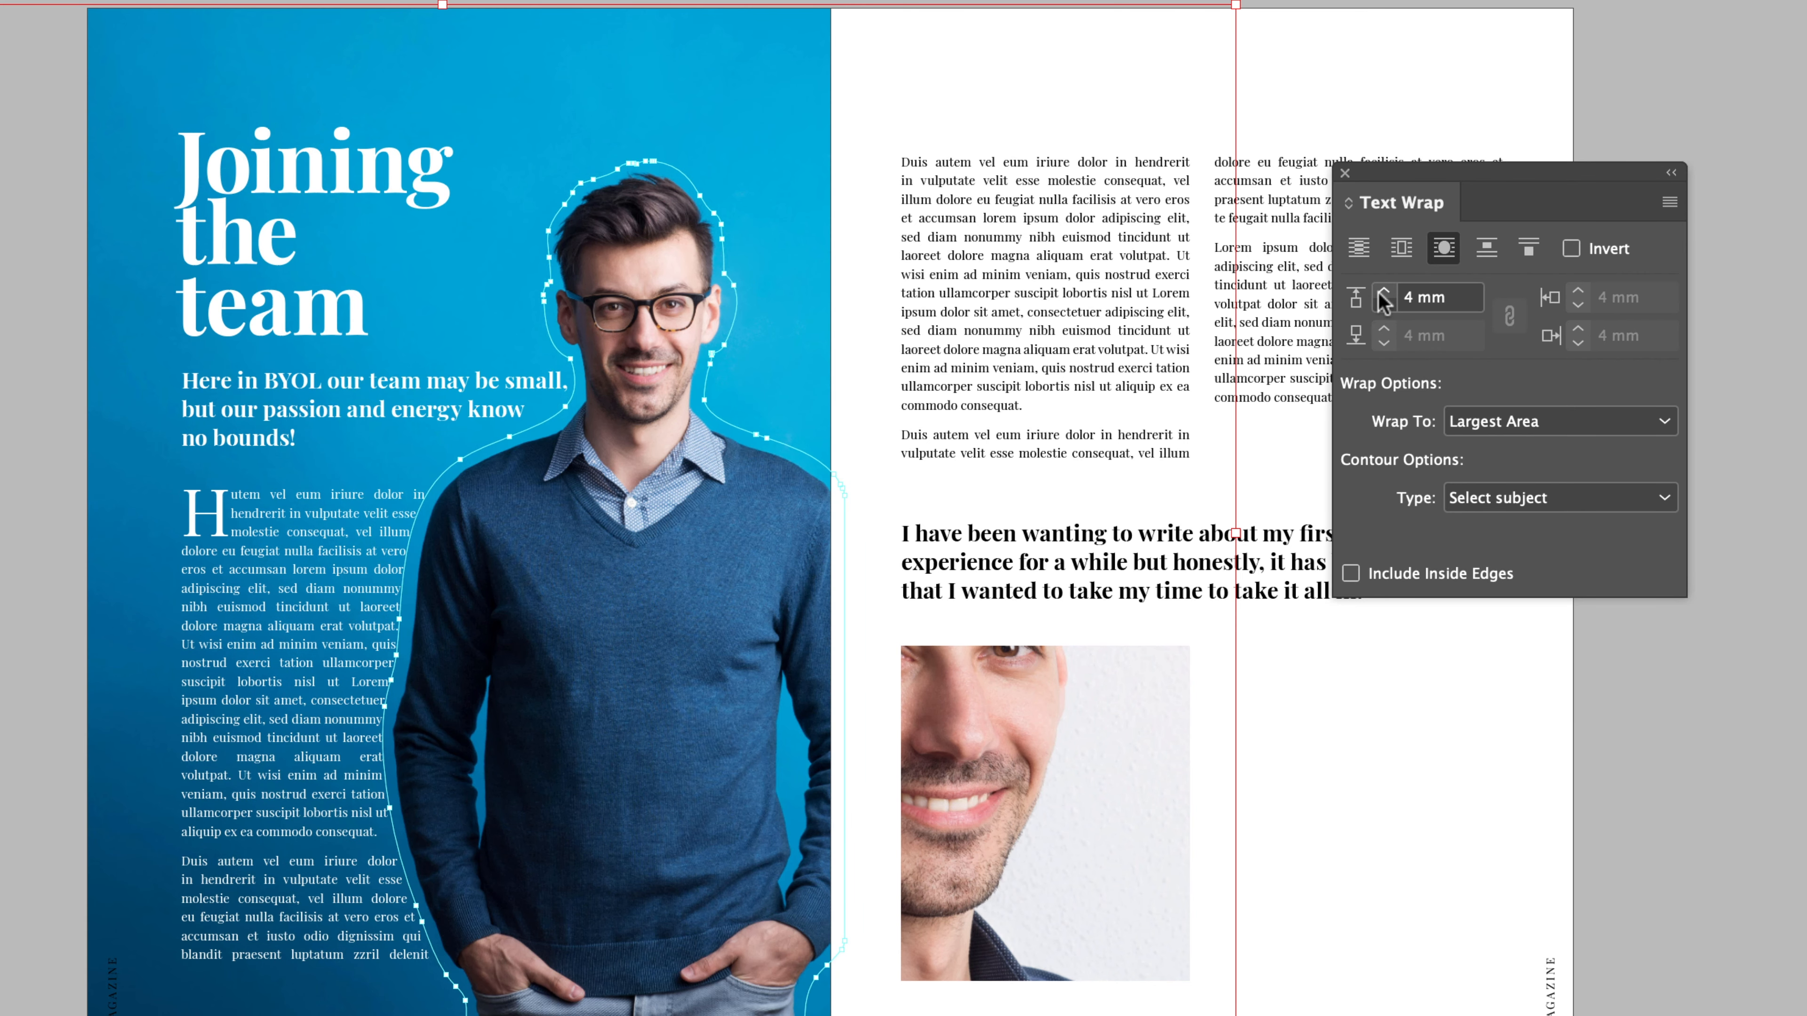
pyautogui.click(1383, 293)
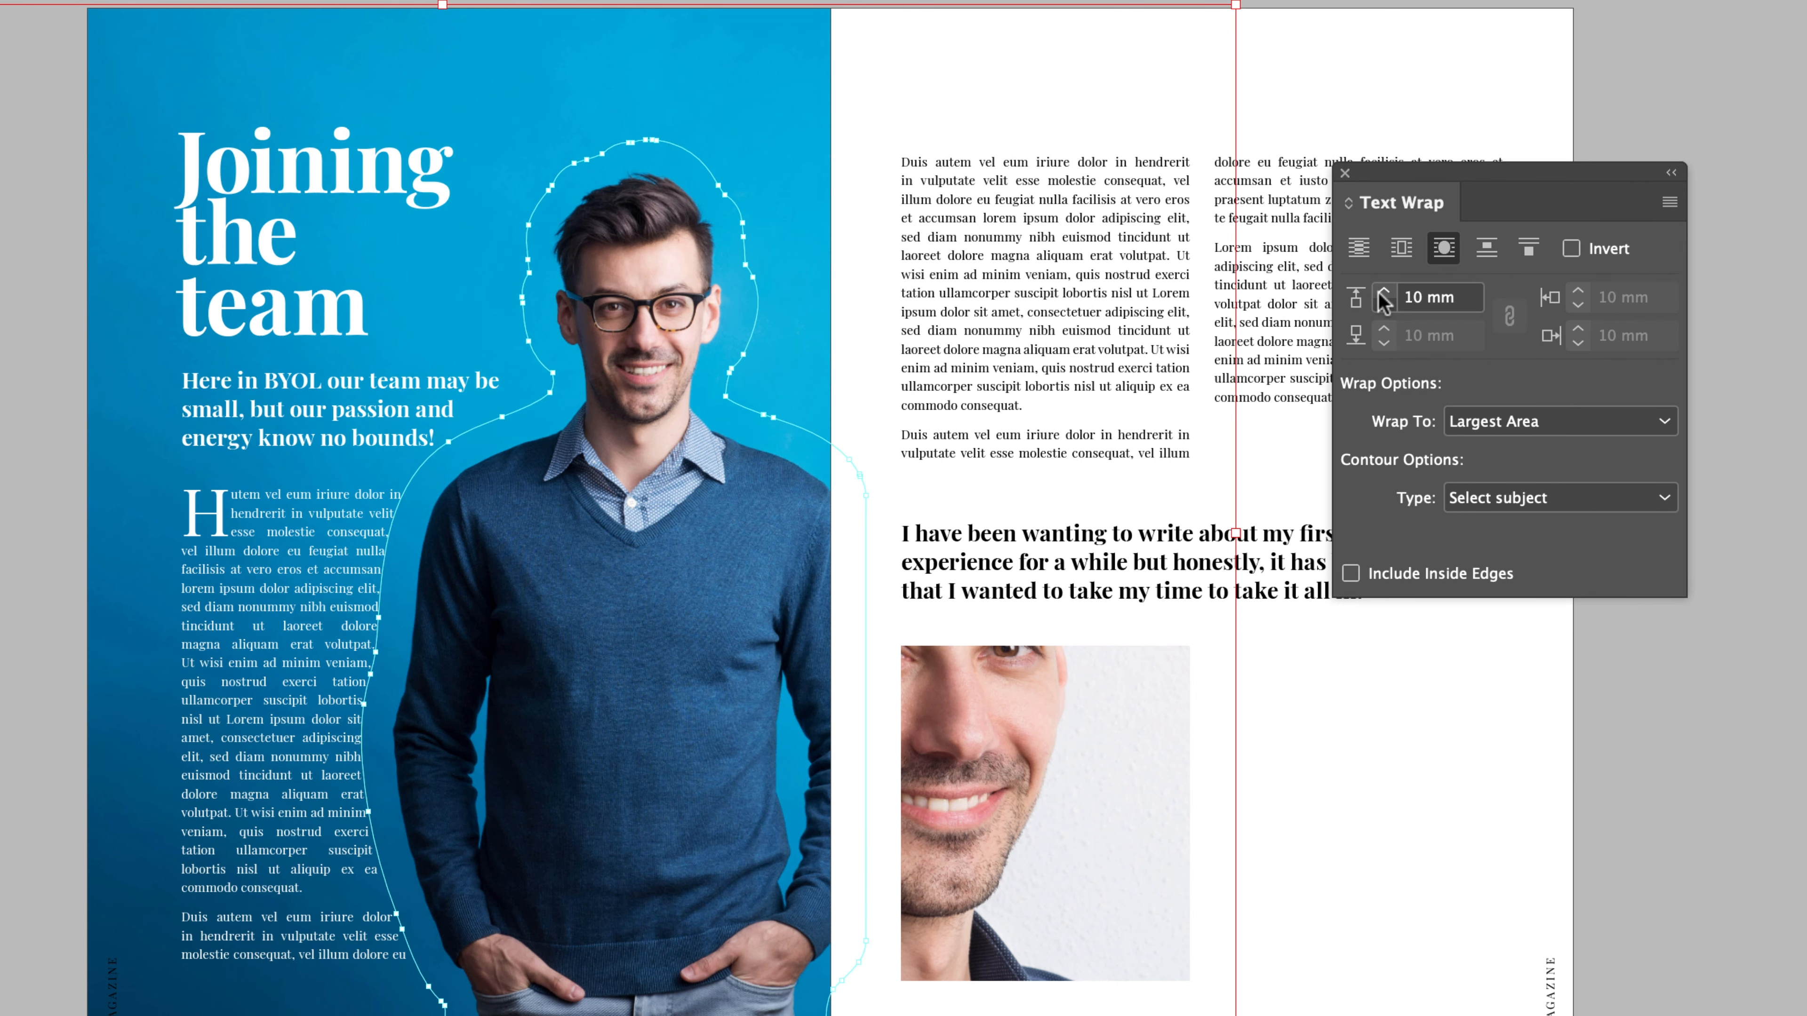
pyautogui.keyDown('shift'); pyautogui.click(1380, 293); pyautogui.keyUp('shift')
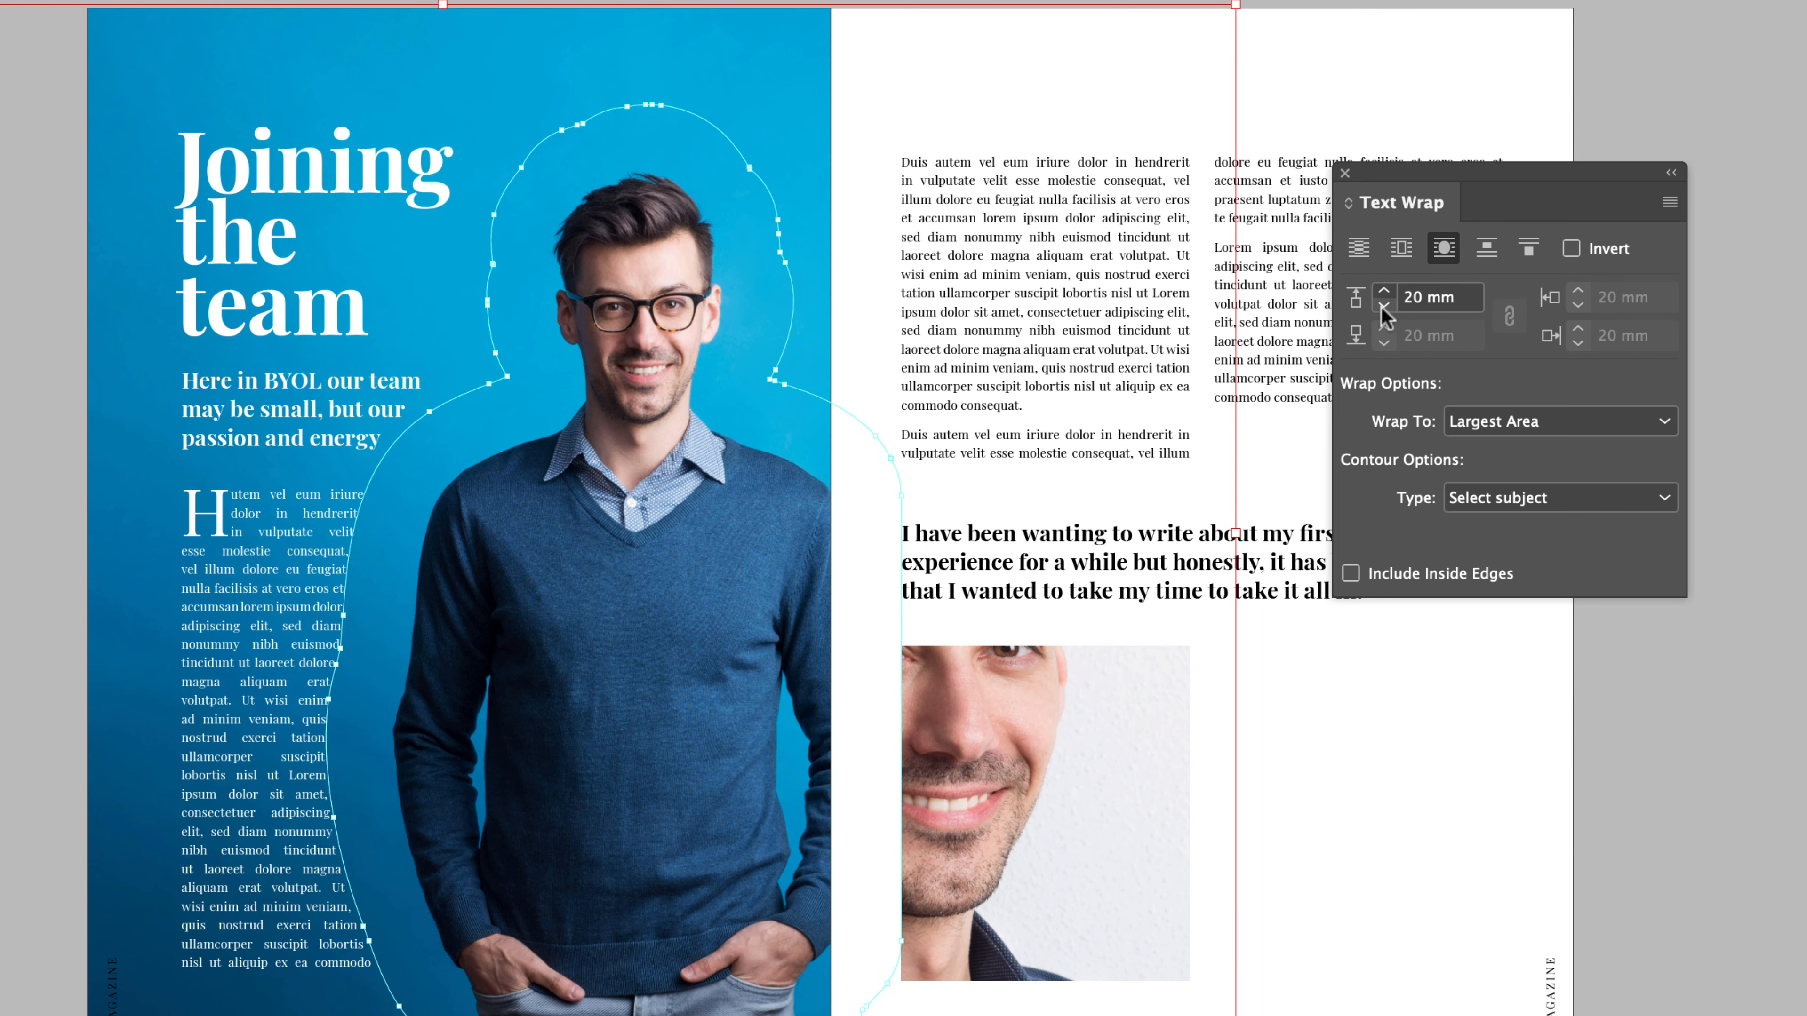
pyautogui.keyDown('shift'); pyautogui.click(1384, 307); pyautogui.keyUp('shift')
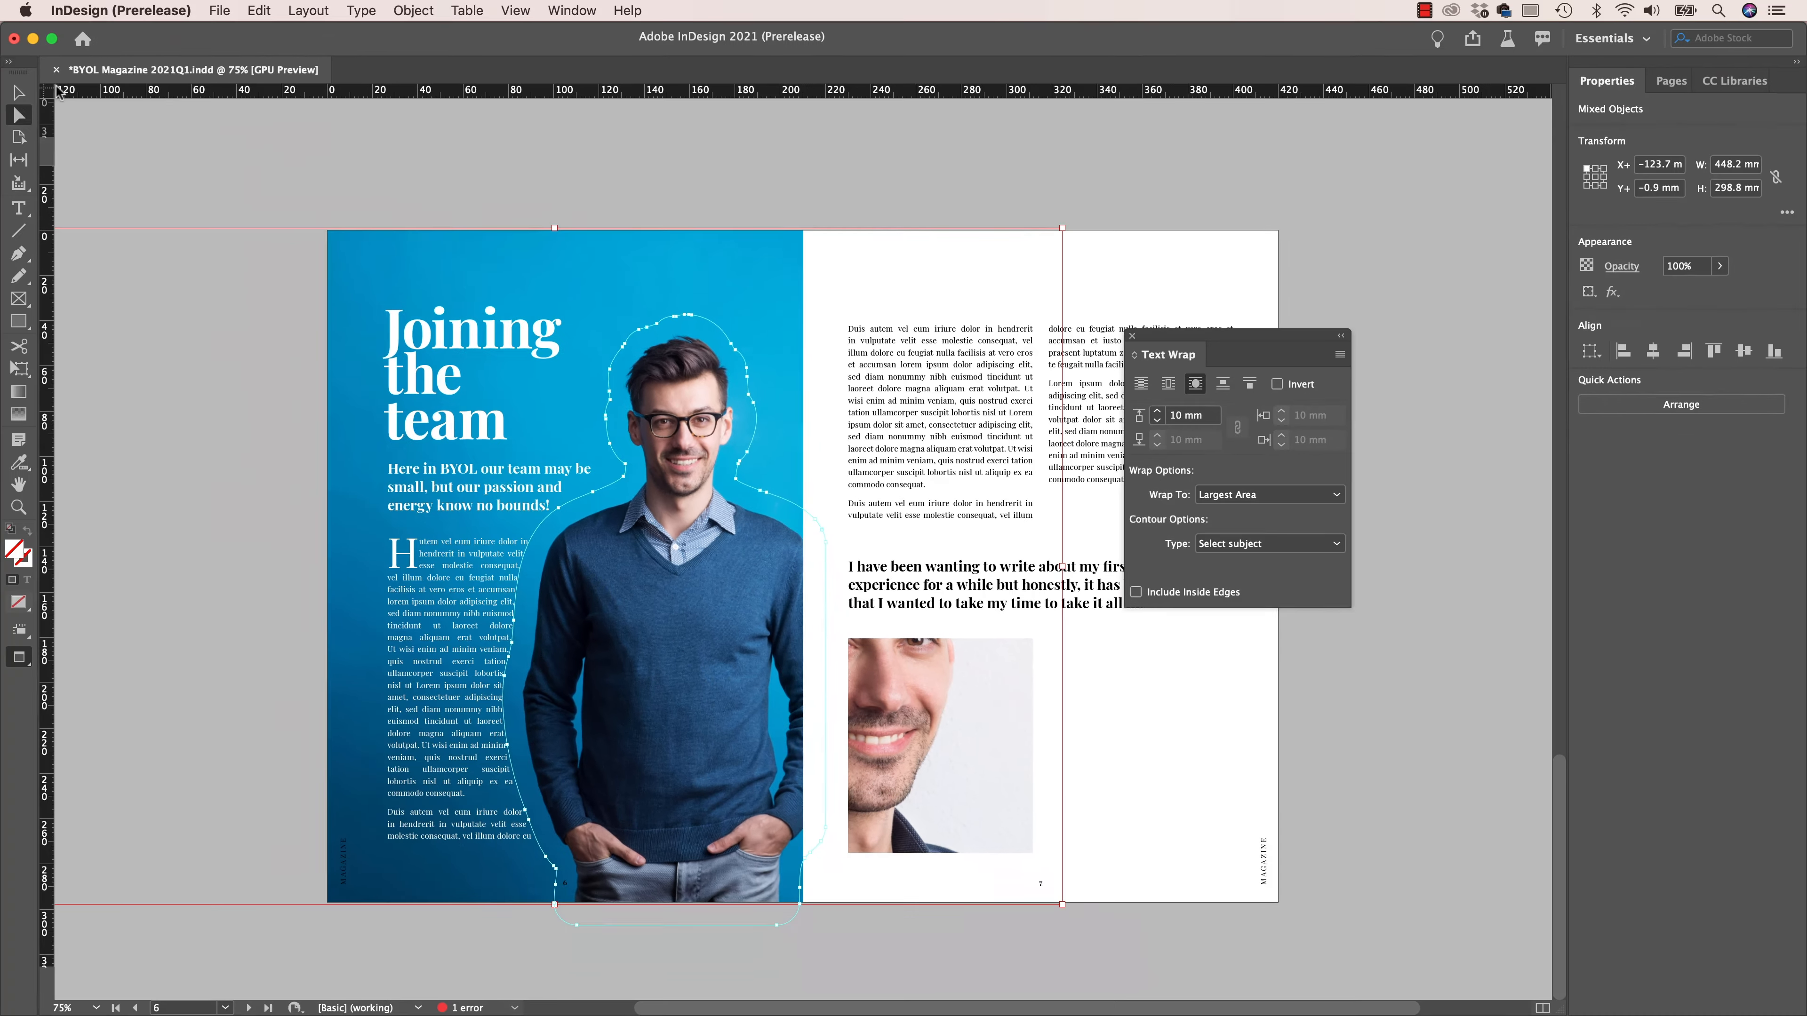
pyautogui.click(18, 92)
pyautogui.click(196, 164)
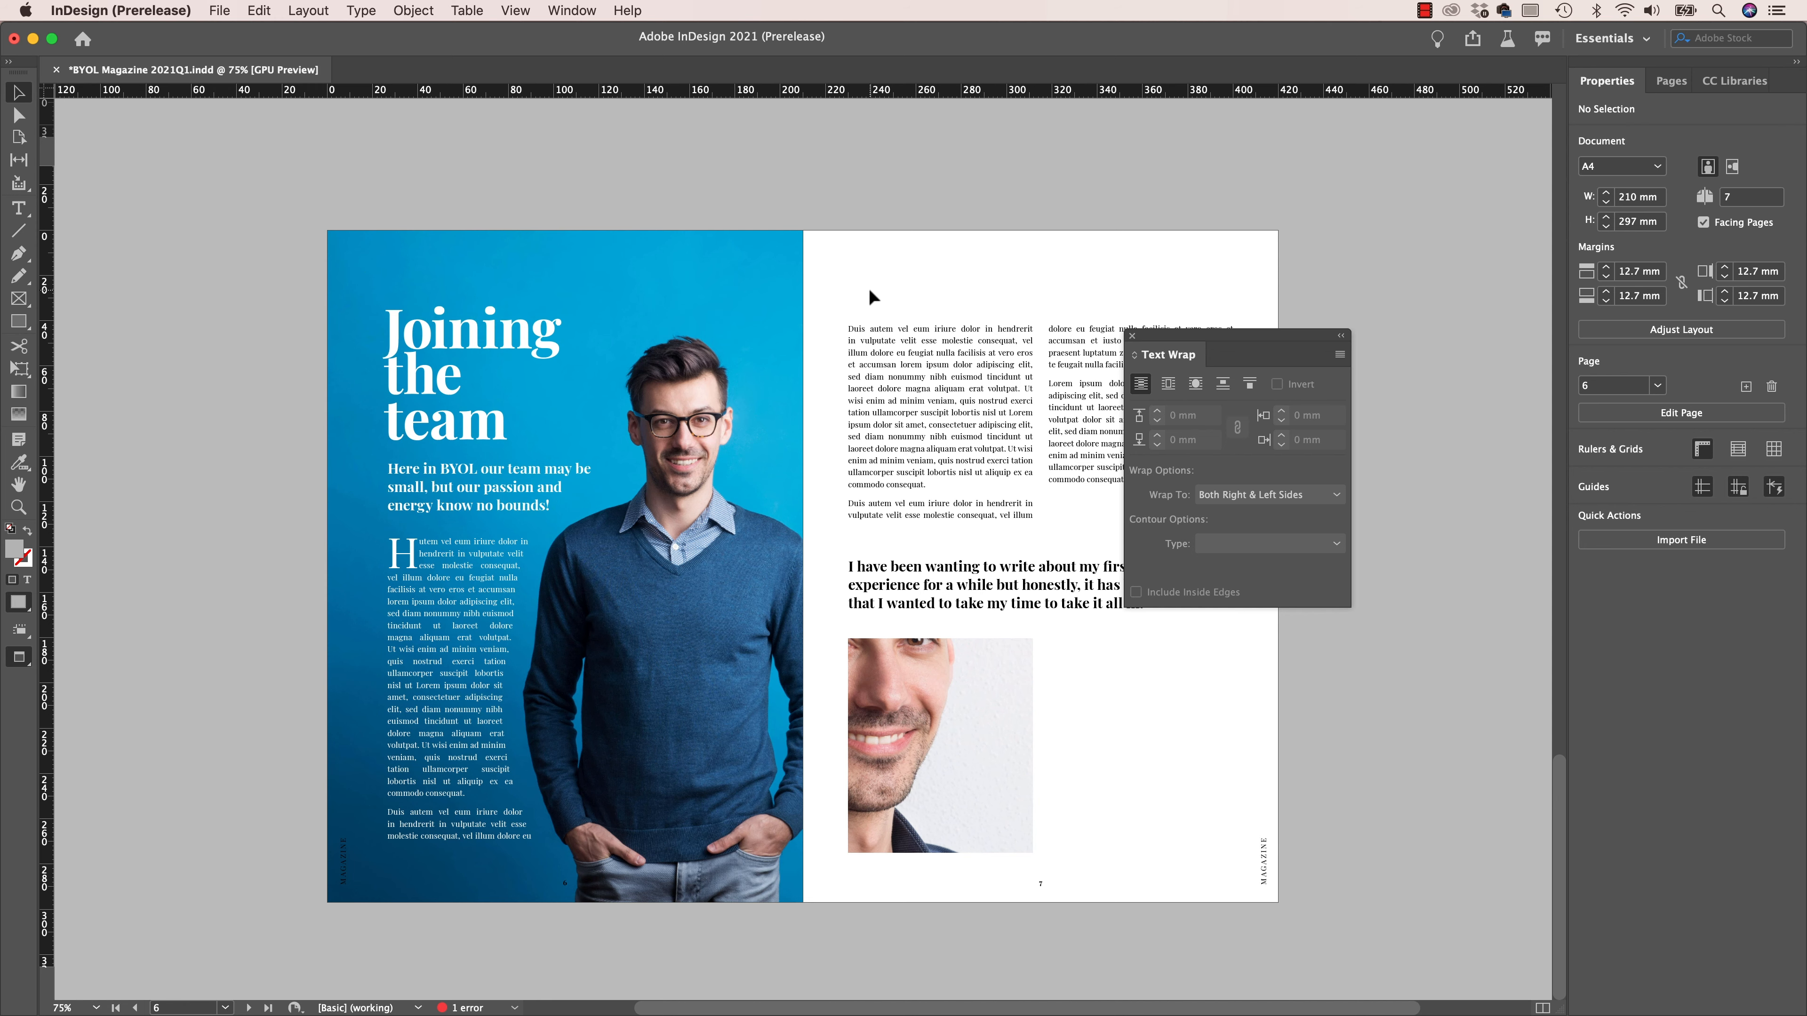
# - Place the coffee JPEG from Exercise Files at about 319 by 212 mm, starting above page 6 and reaching beyond page 7
pyautogui.press('super+d')
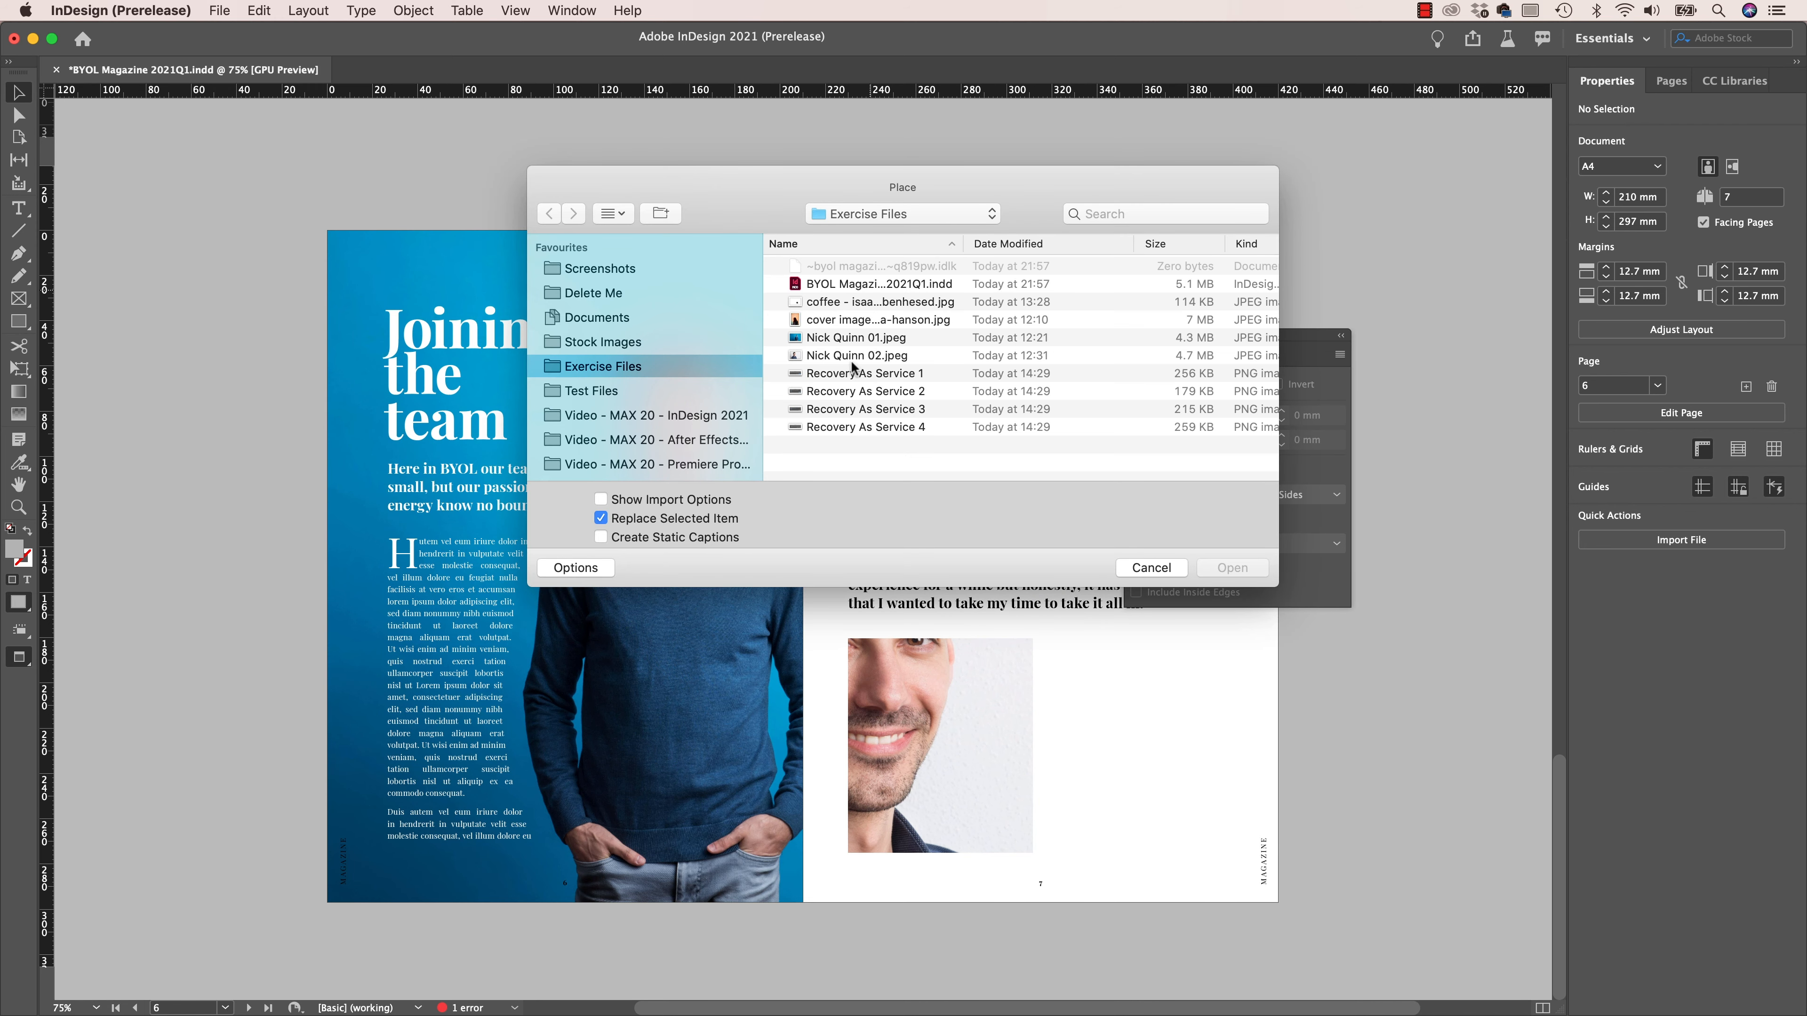
pyautogui.click(856, 303)
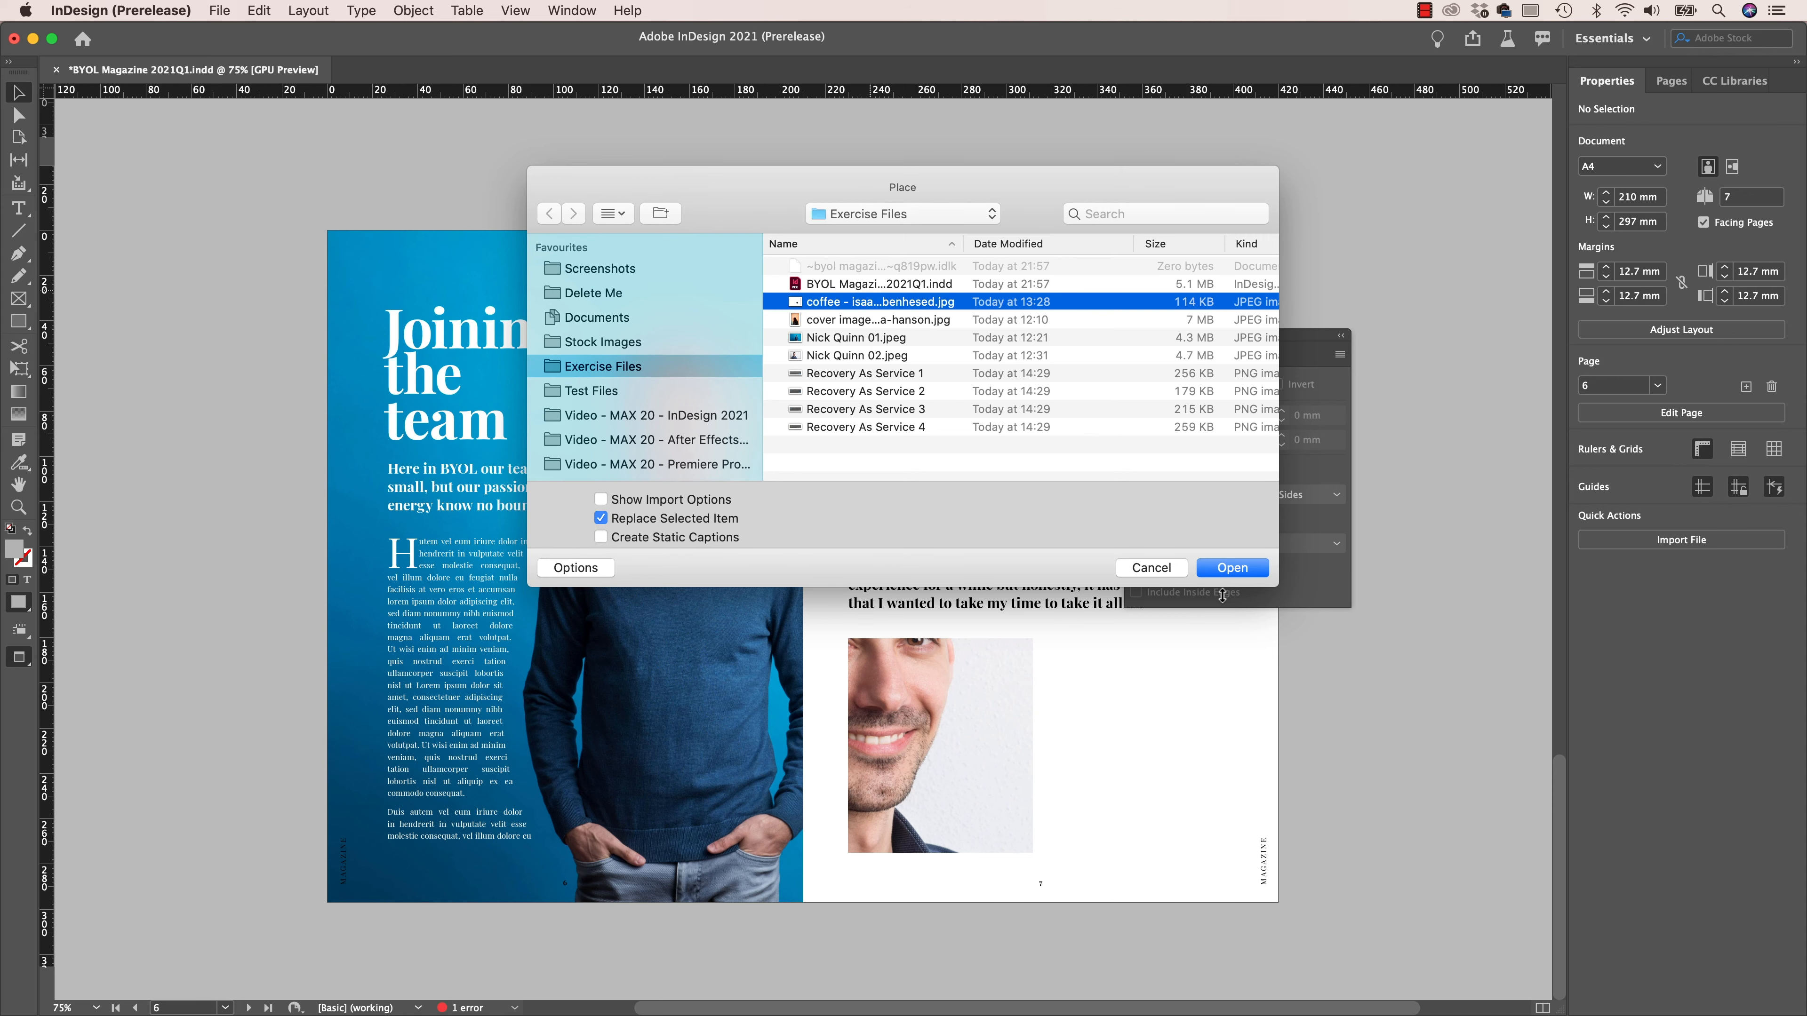
pyautogui.click(1233, 568)
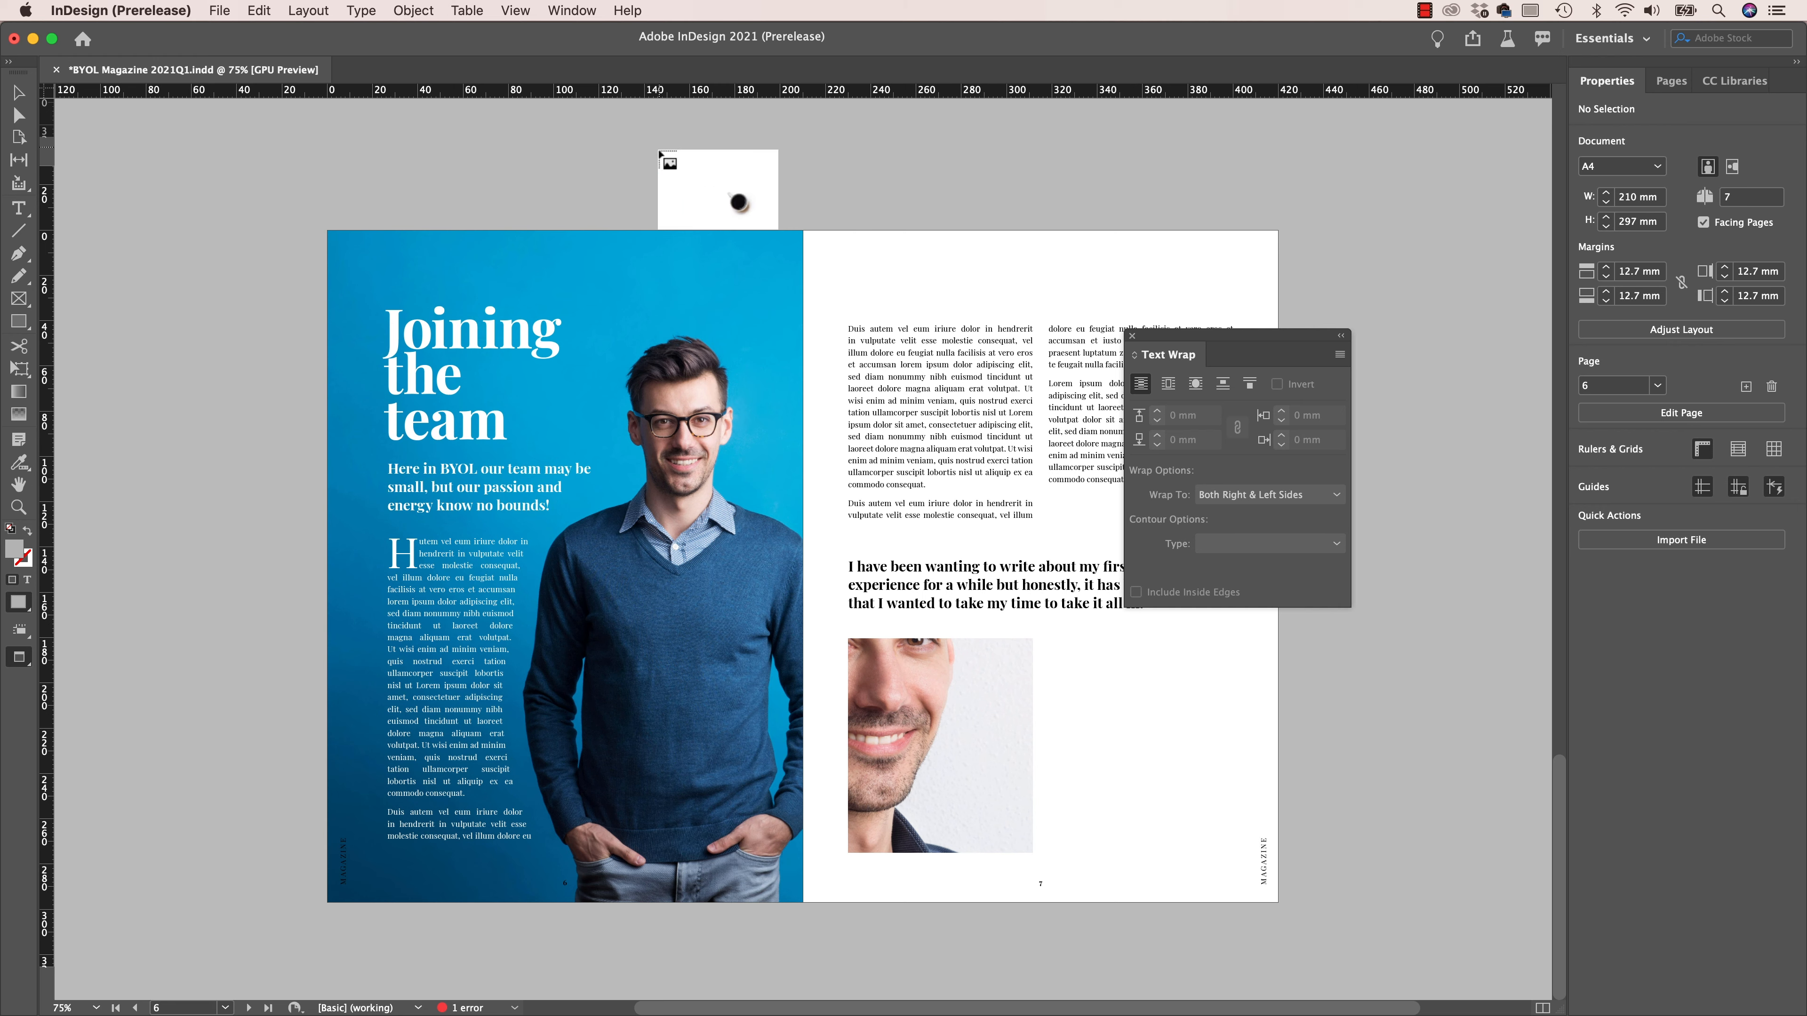
pyautogui.moveTo(639, 170); pyautogui.dragTo(1361, 651)
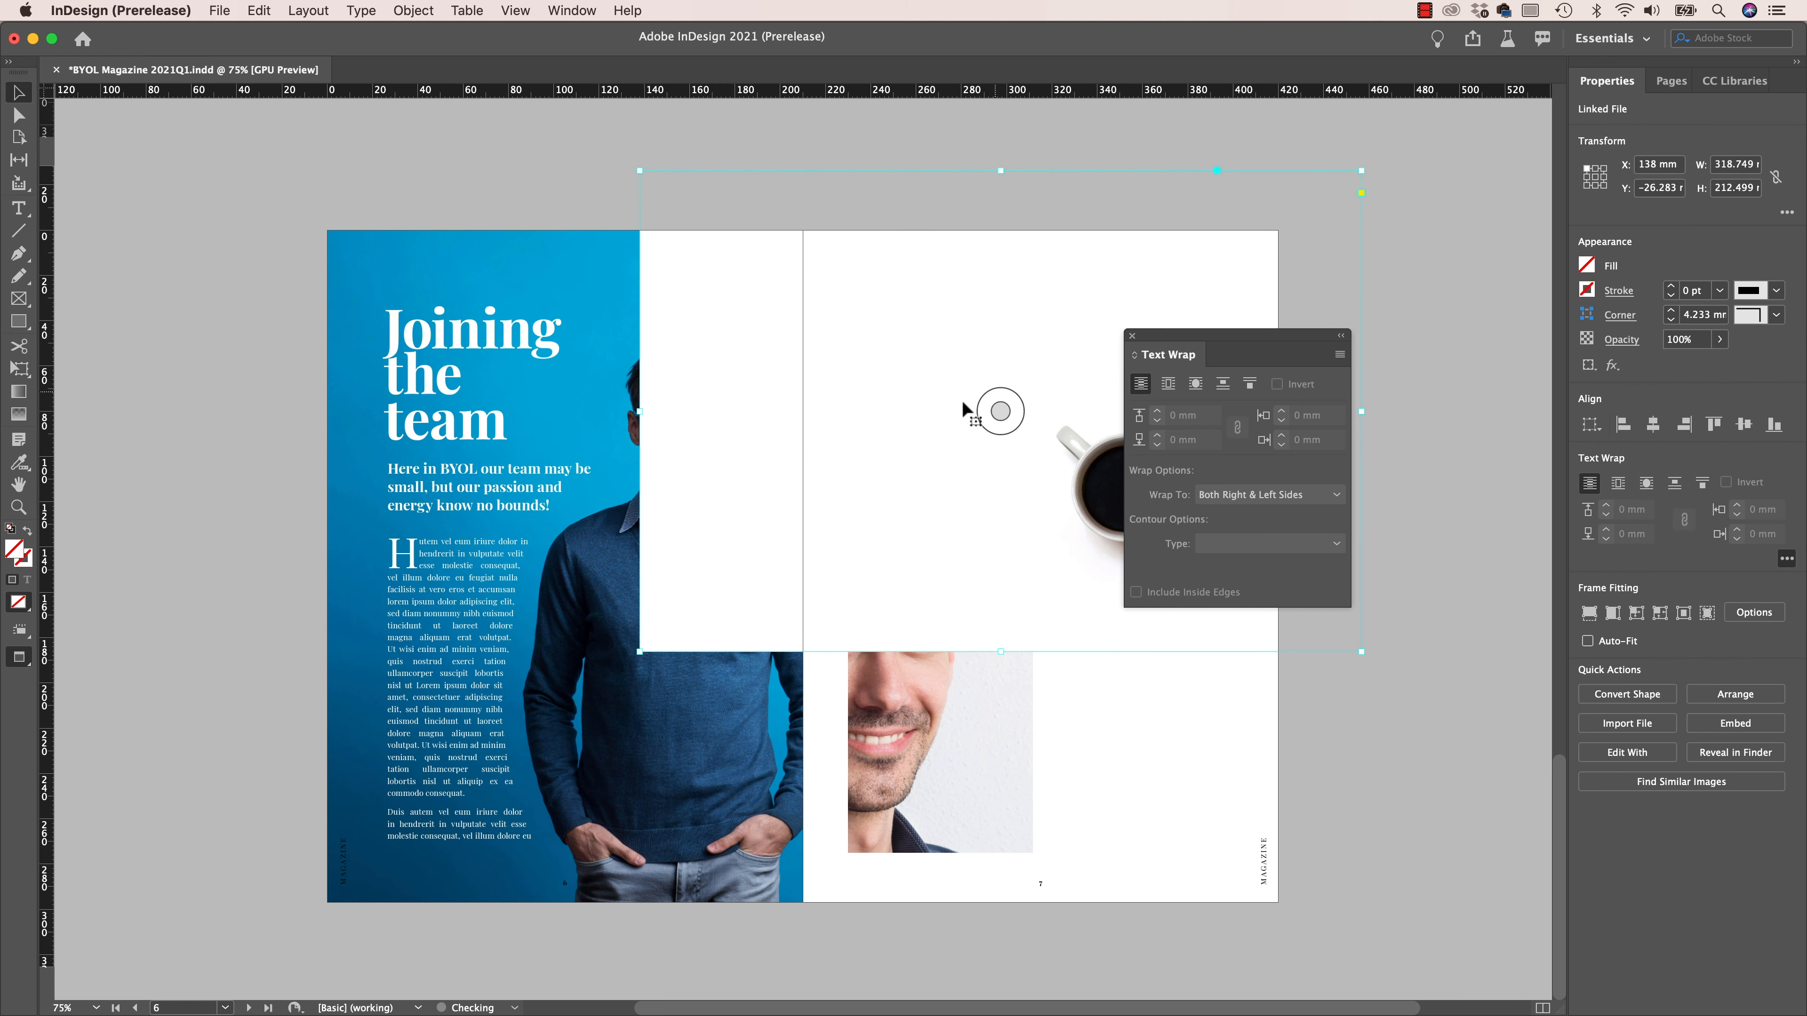
# - Enlarge the coffee image to about 353 by 235 mm and position it so the cup overlaps page 7's two text columns
pyautogui.moveTo(1070, 450); pyautogui.dragTo(964, 346)
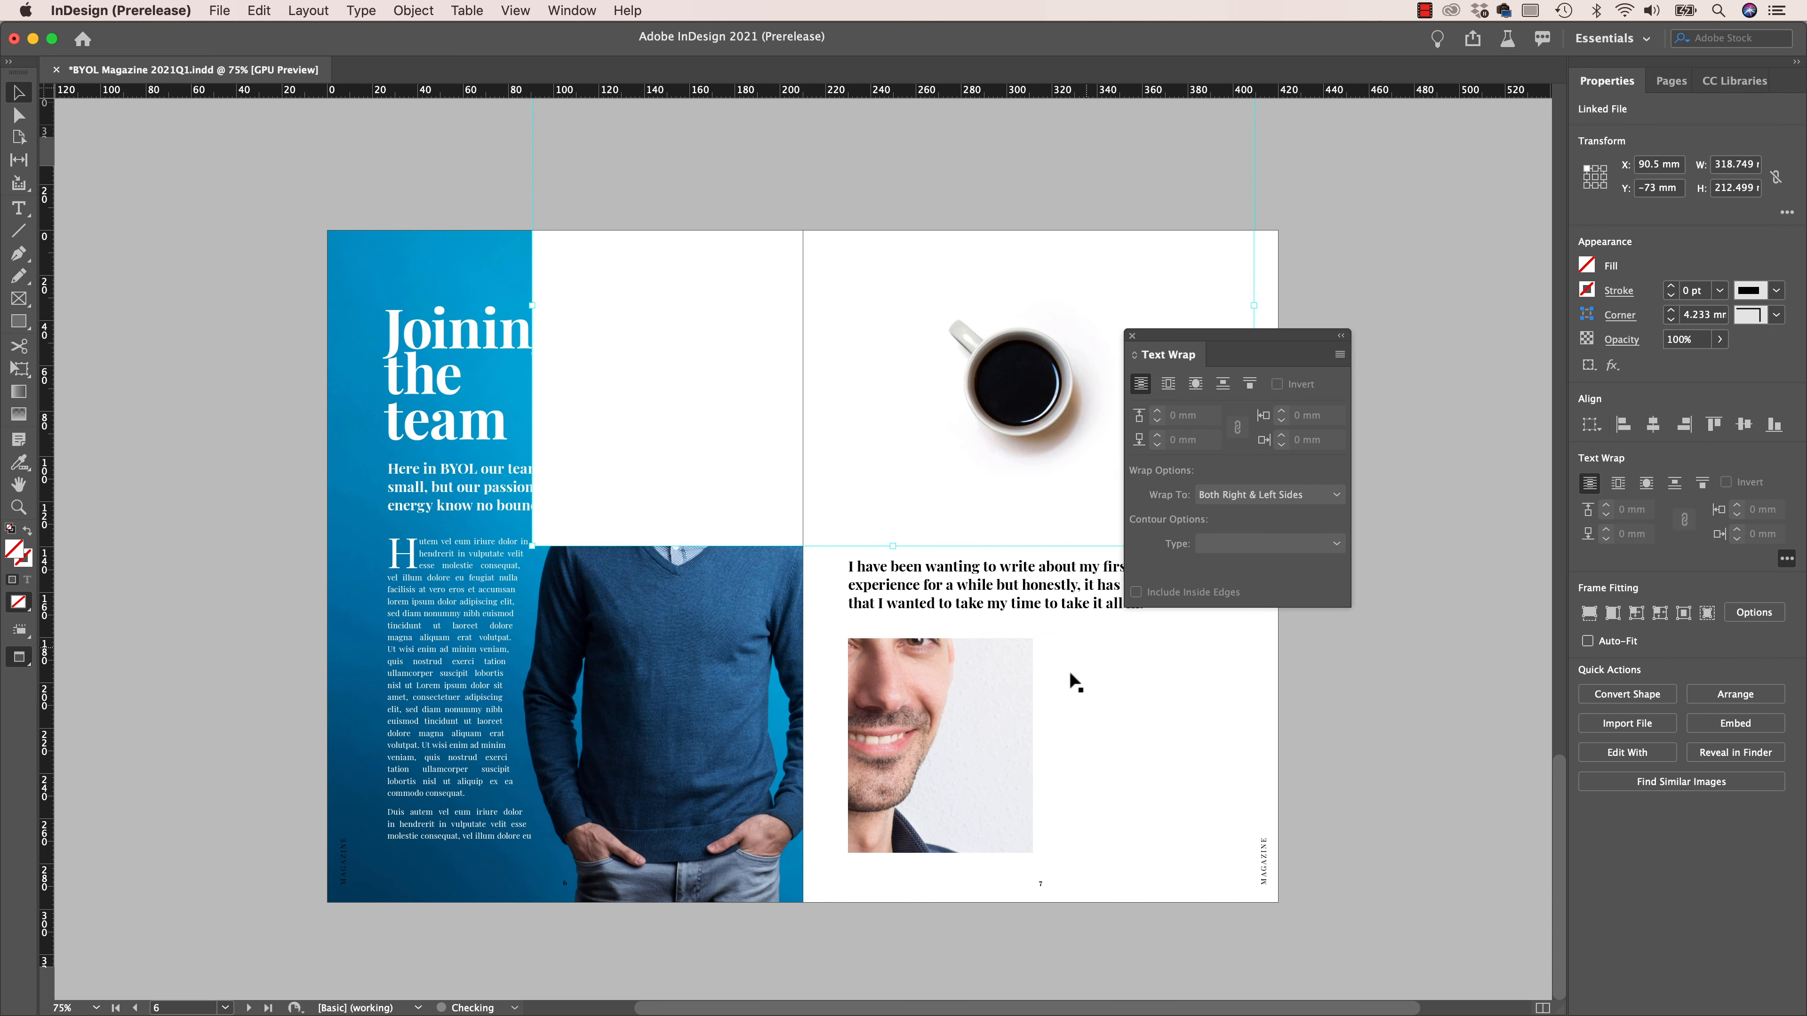
pyautogui.moveTo(1170, 348); pyautogui.dragTo(1410, 355)
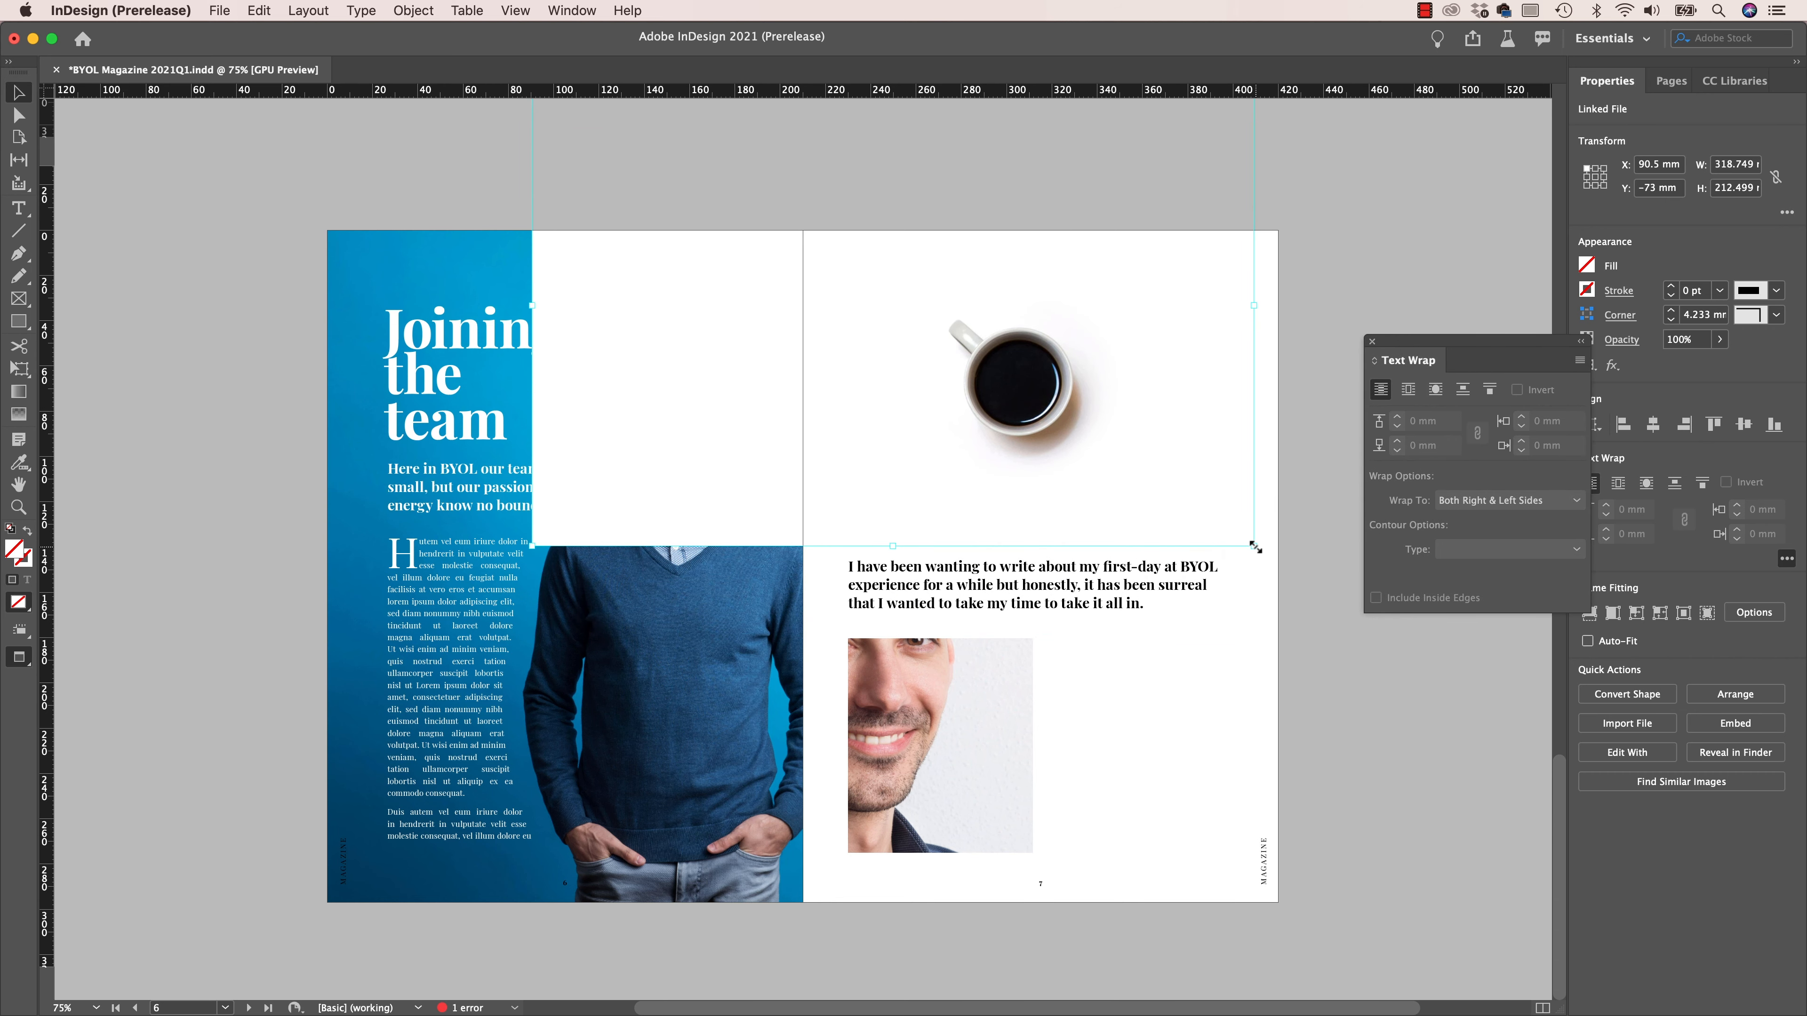
pyautogui.moveTo(1255, 547); pyautogui.dragTo(1332, 598)
pyautogui.moveTo(1178, 341); pyautogui.dragTo(1138, 388)
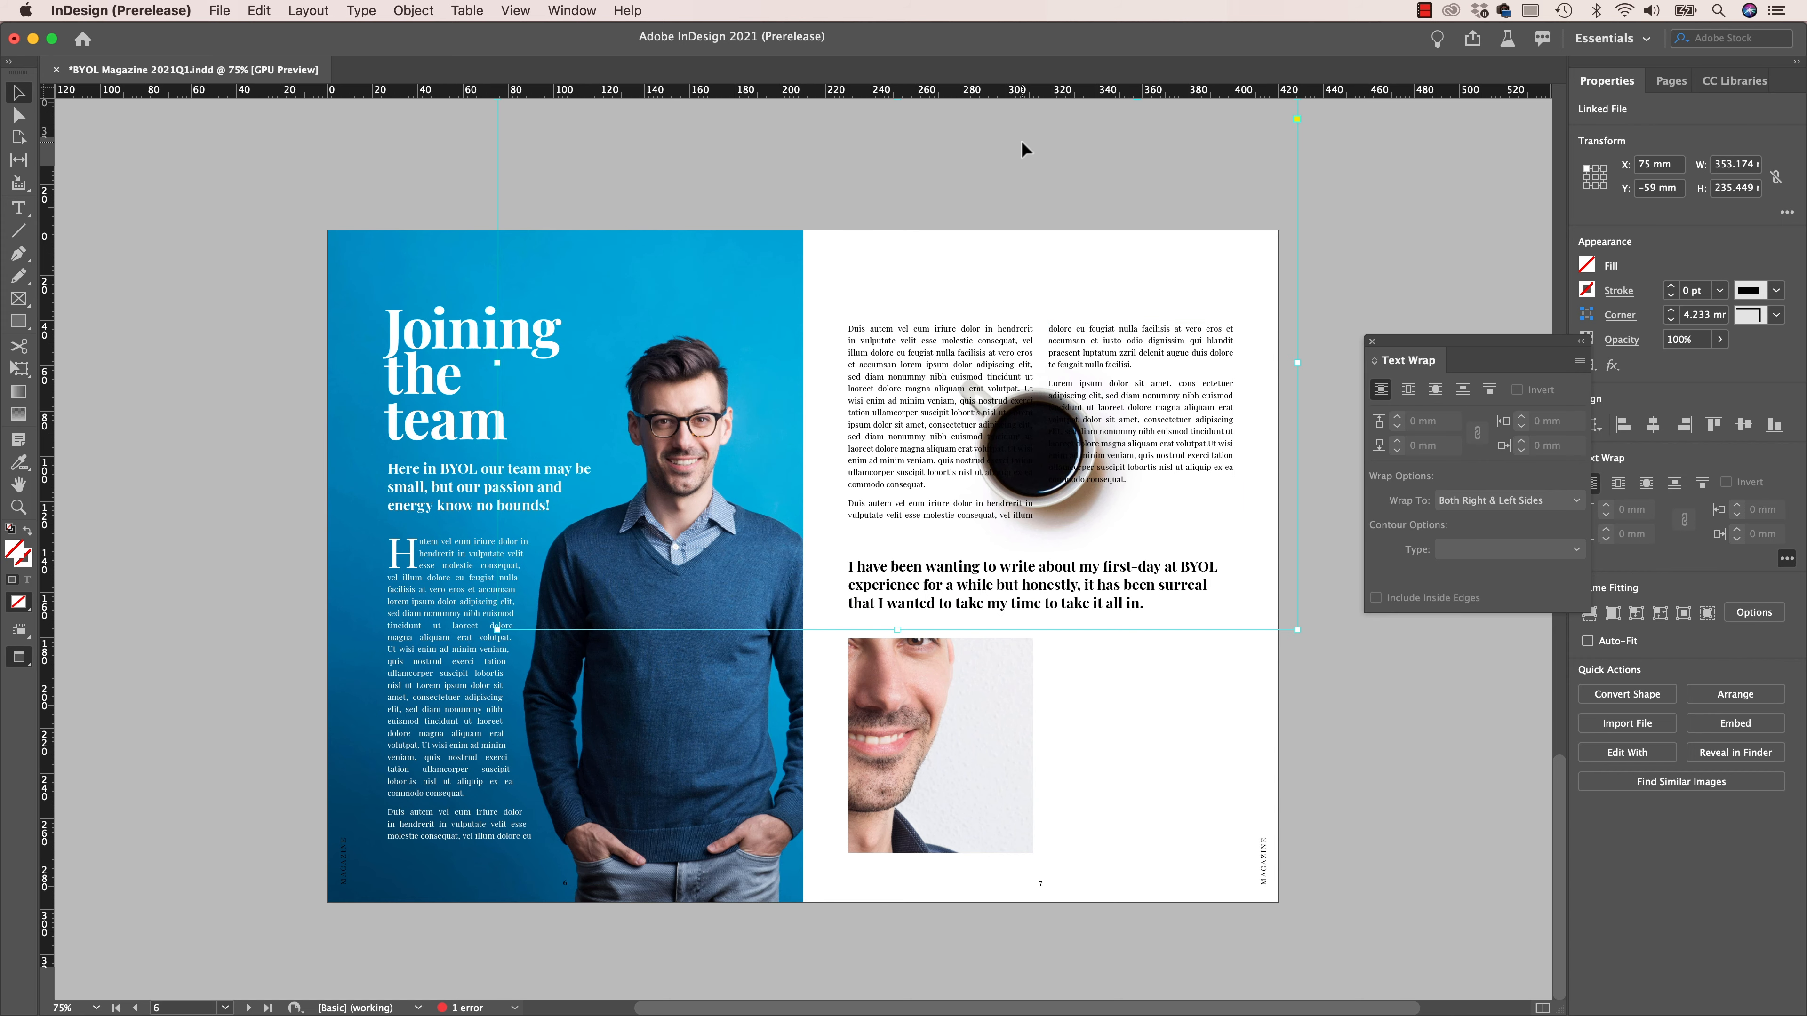
pyautogui.moveTo(1091, 242); pyautogui.dragTo(1091, 200)
# - Crop the coffee image's frame to the top edge, spine and outer edge of page 7
pyautogui.scroll(4, 1089, 221)
pyautogui.scroll(1, 1088, 221)
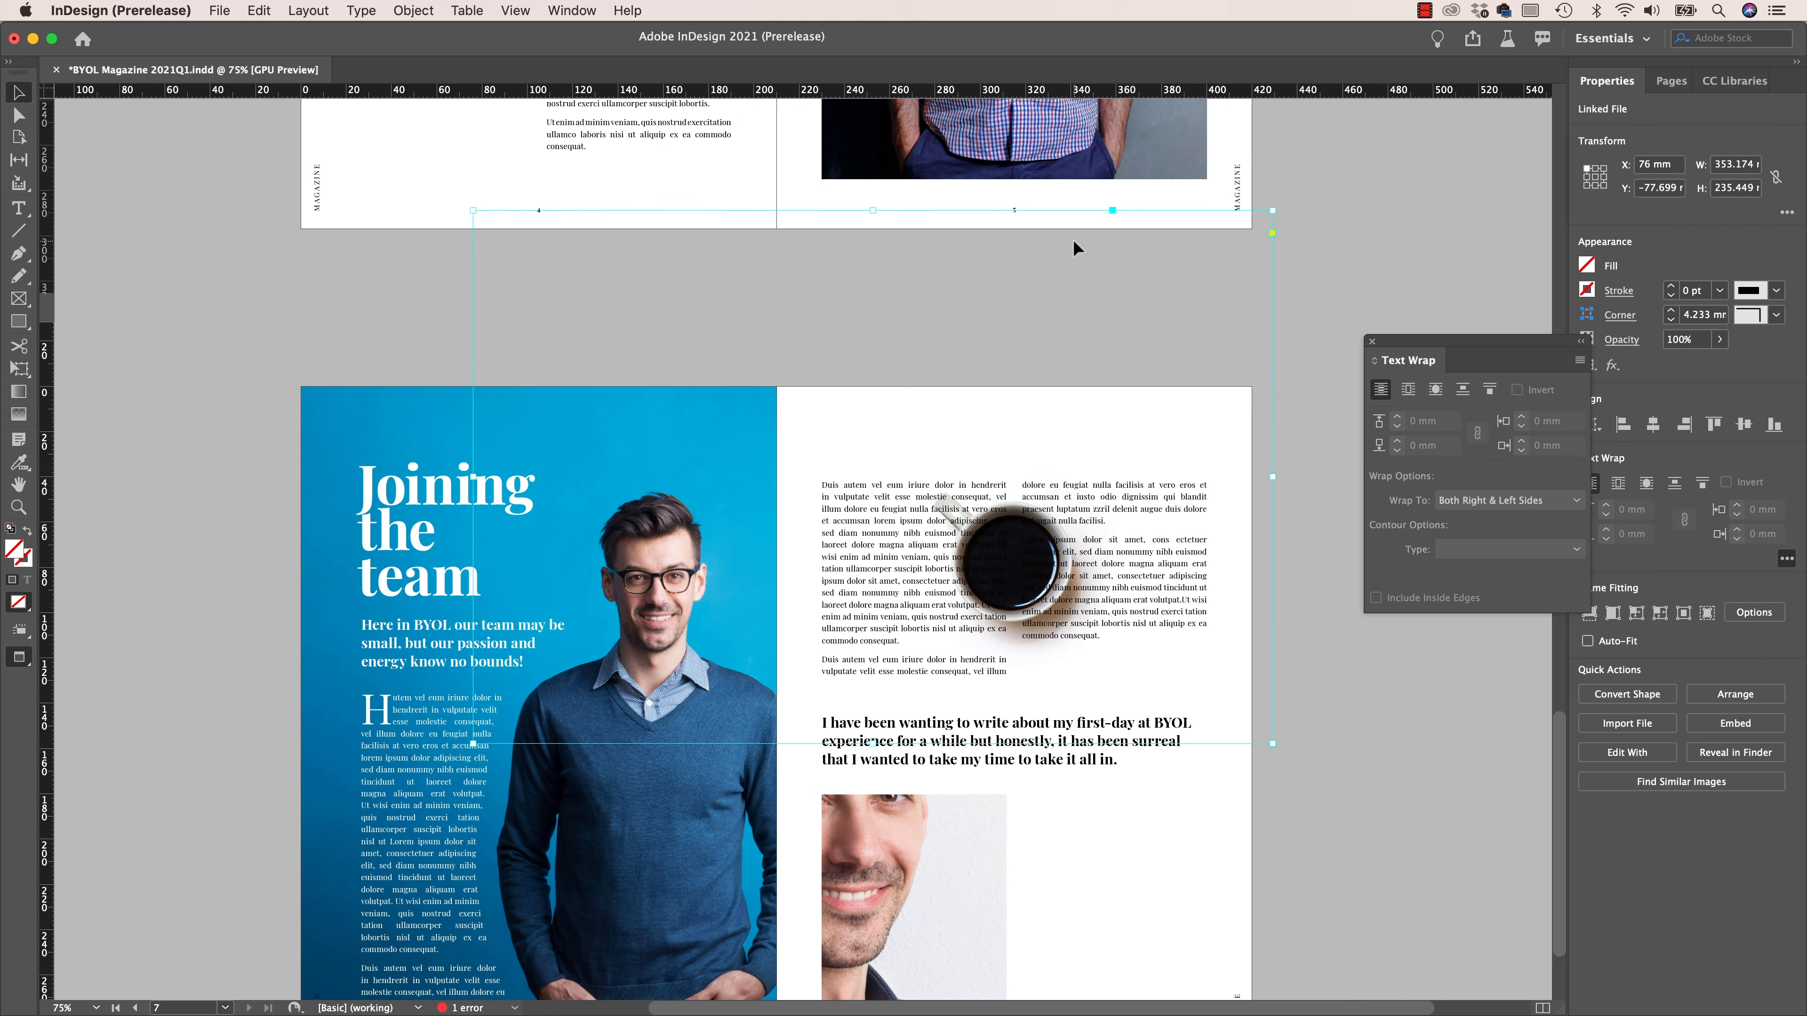
pyautogui.moveTo(876, 210); pyautogui.dragTo(876, 386)
pyautogui.moveTo(488, 573); pyautogui.dragTo(780, 570)
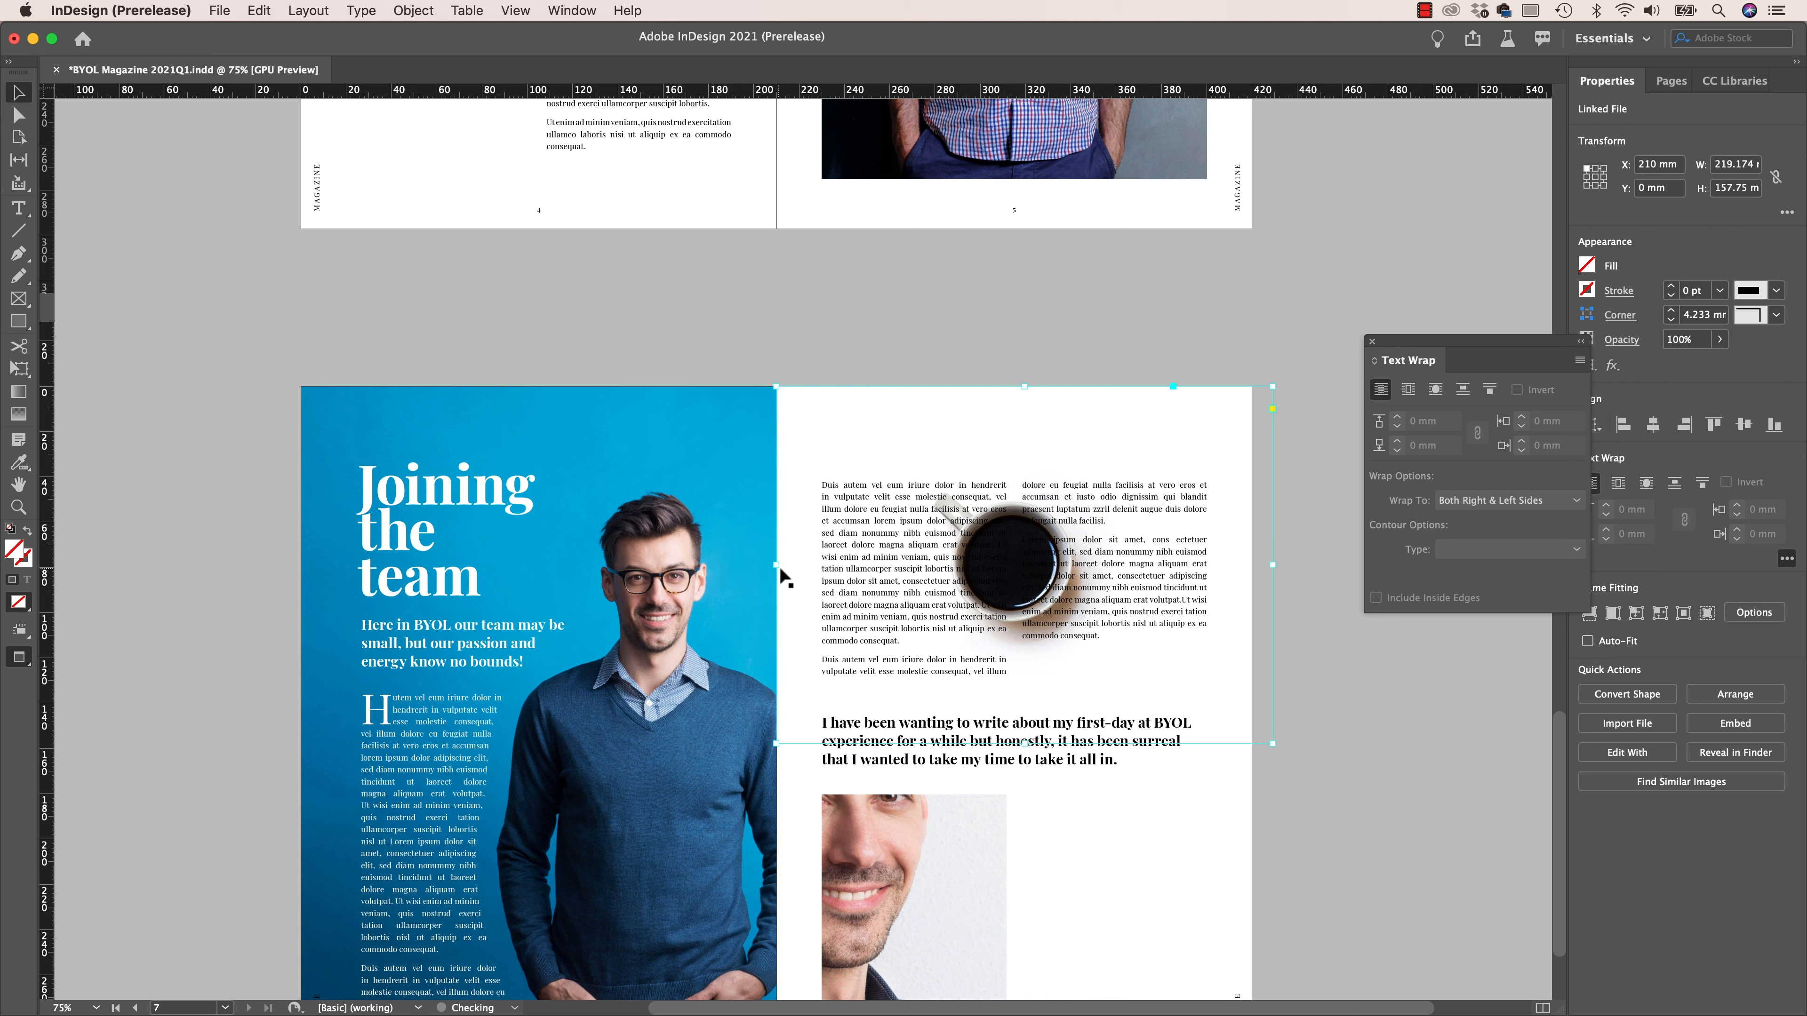
pyautogui.moveTo(1278, 566); pyautogui.dragTo(1254, 566)
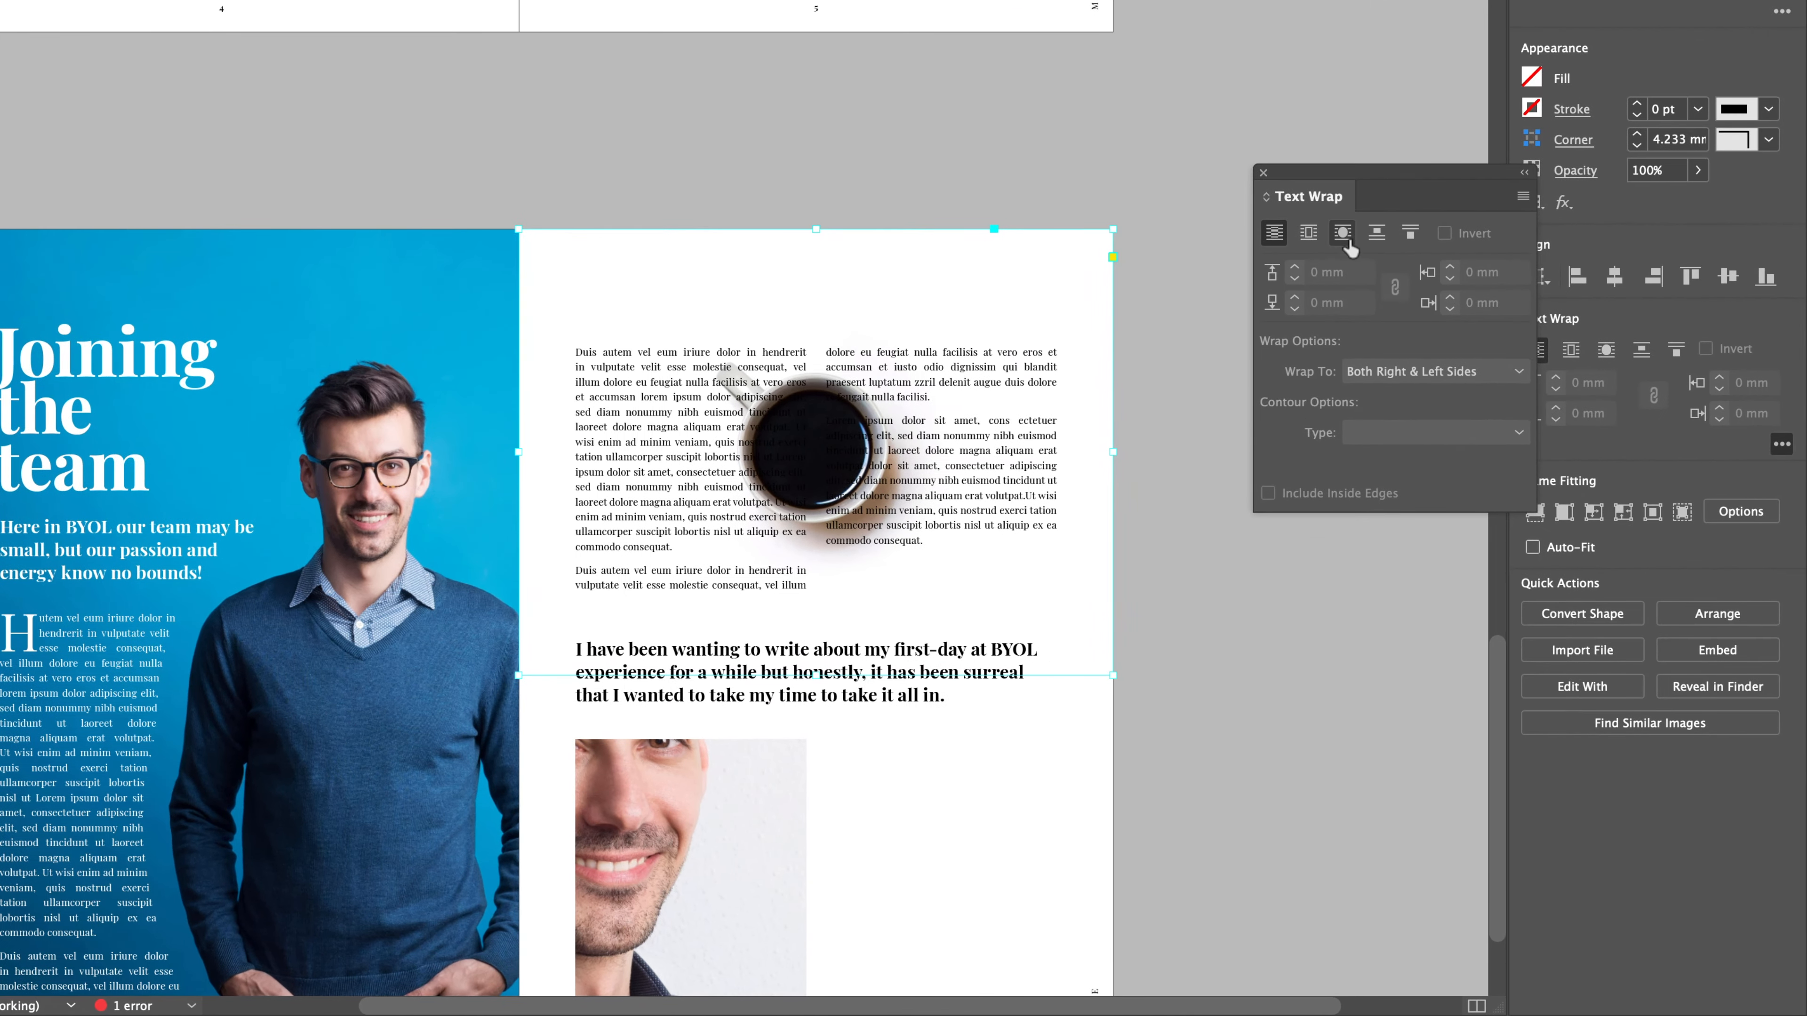
# - Wrap the text around the coffee image's object shape using the Select subject contour type
pyautogui.click(1437, 393)
pyautogui.click(1405, 432)
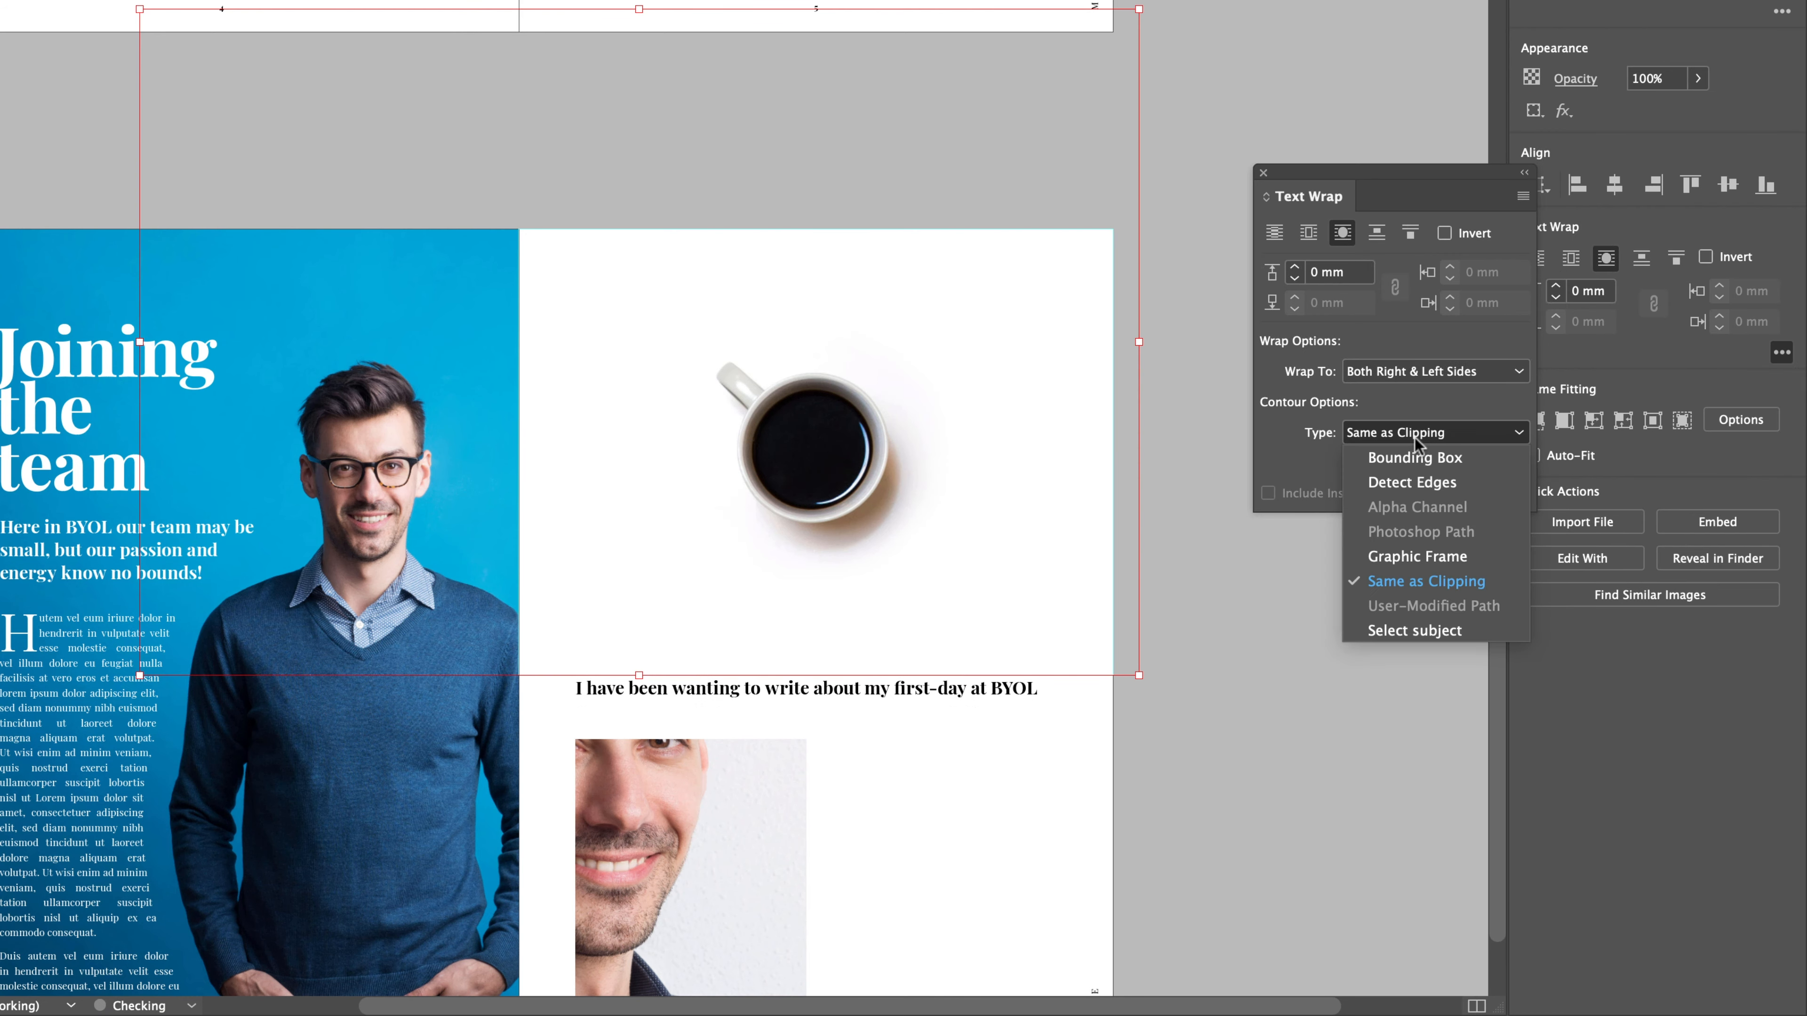
pyautogui.click(1398, 632)
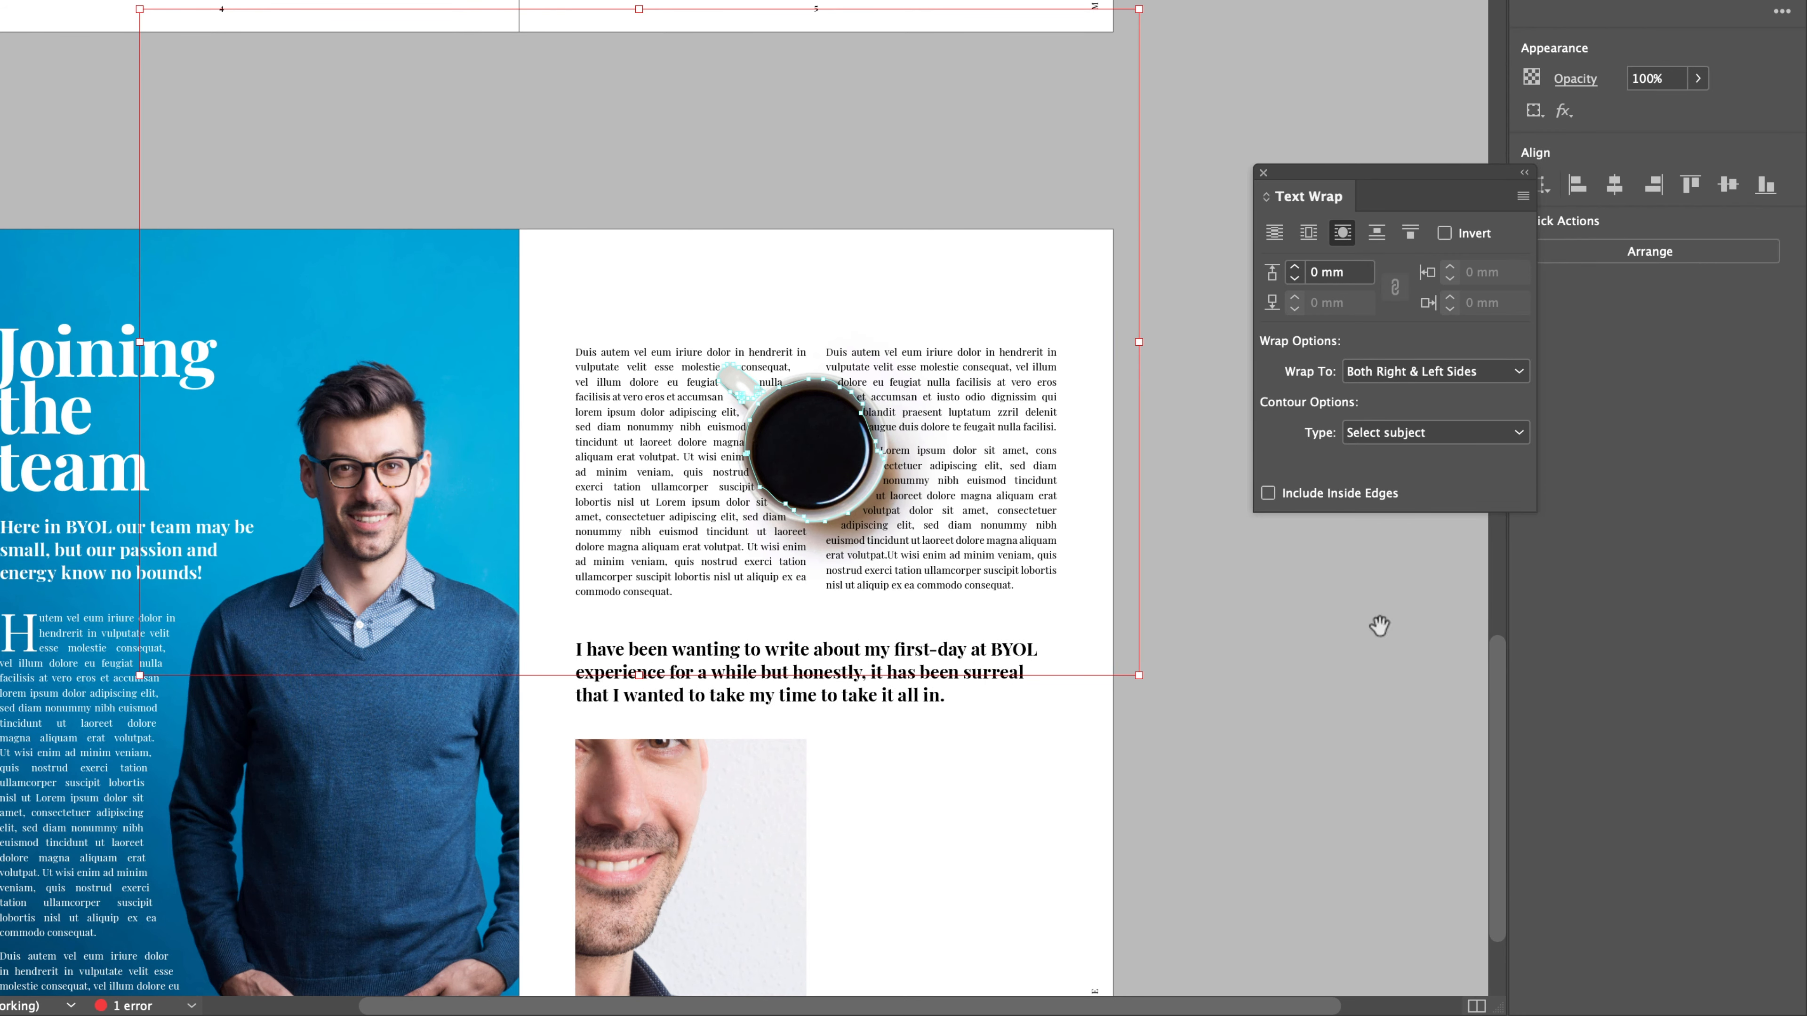
# - Set the coffee cup's text wrap offset to 9 mm and wrap the text to the Largest Area
pyautogui.press('super+equal')
pyautogui.press('super+equal')
pyautogui.scroll(-3, 943, 507)
pyautogui.hscroll(2, 942, 507)
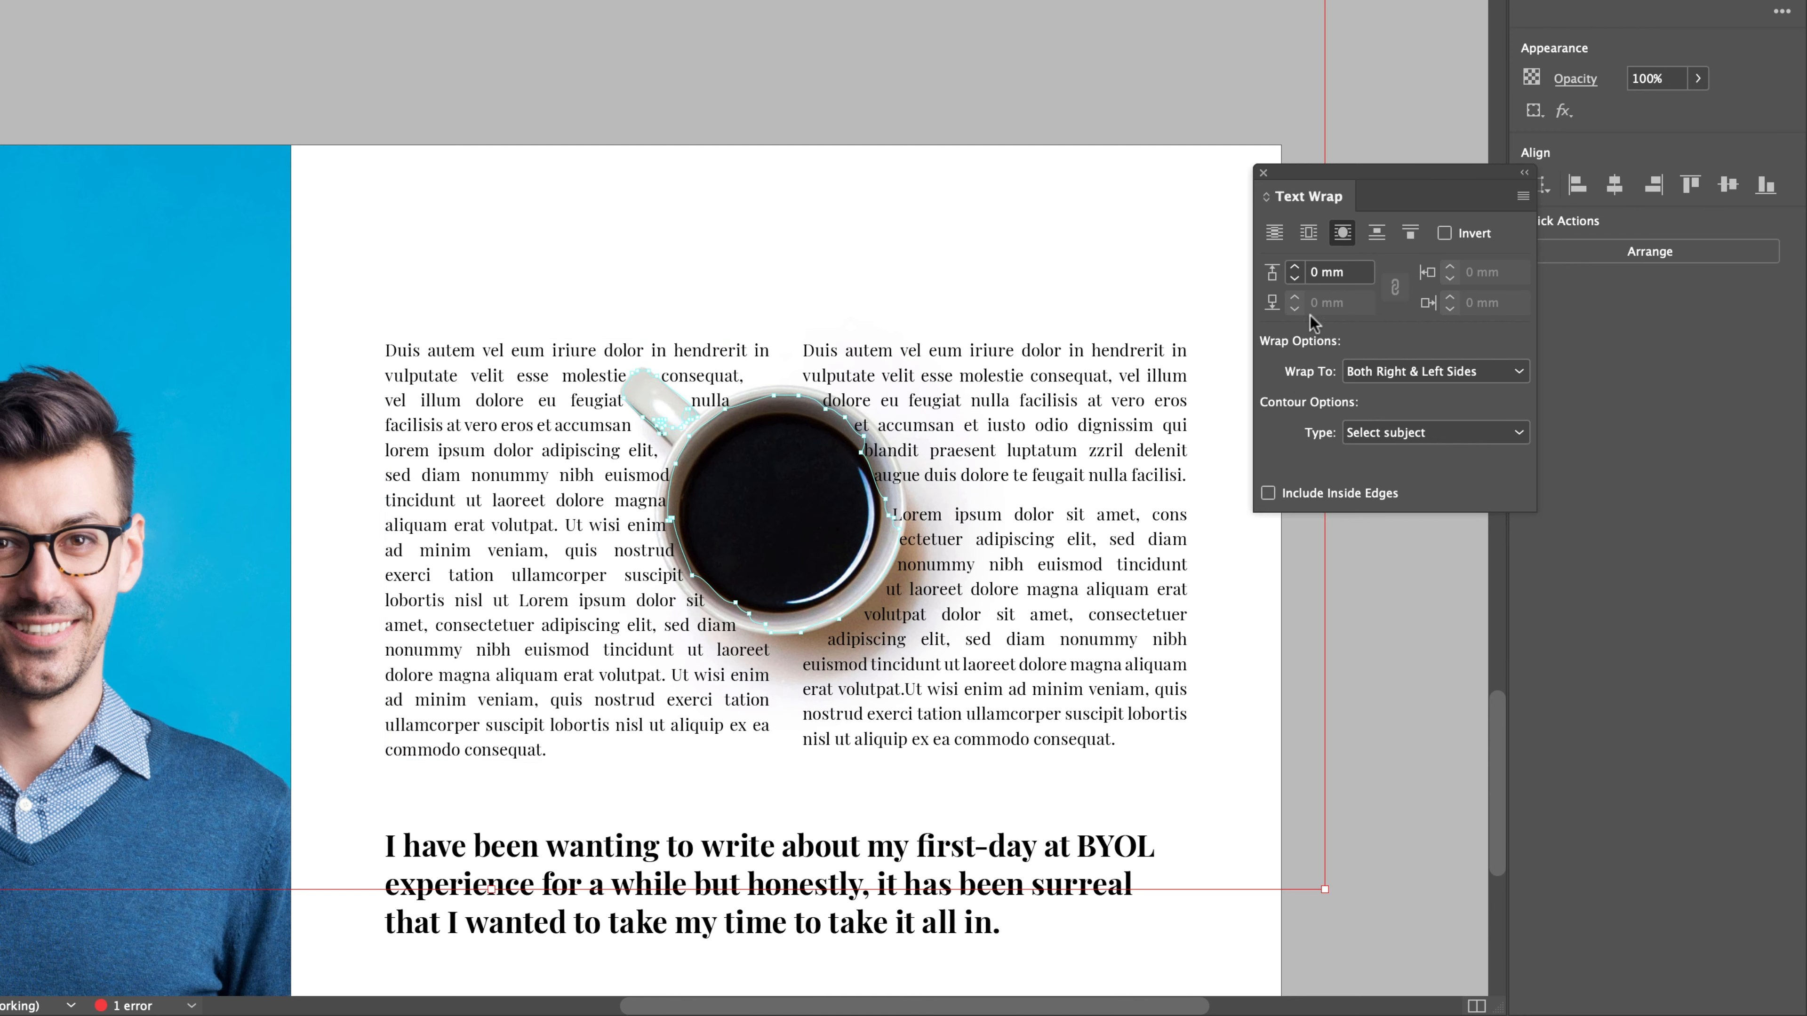
pyautogui.click(1292, 268)
pyautogui.click(1292, 268)
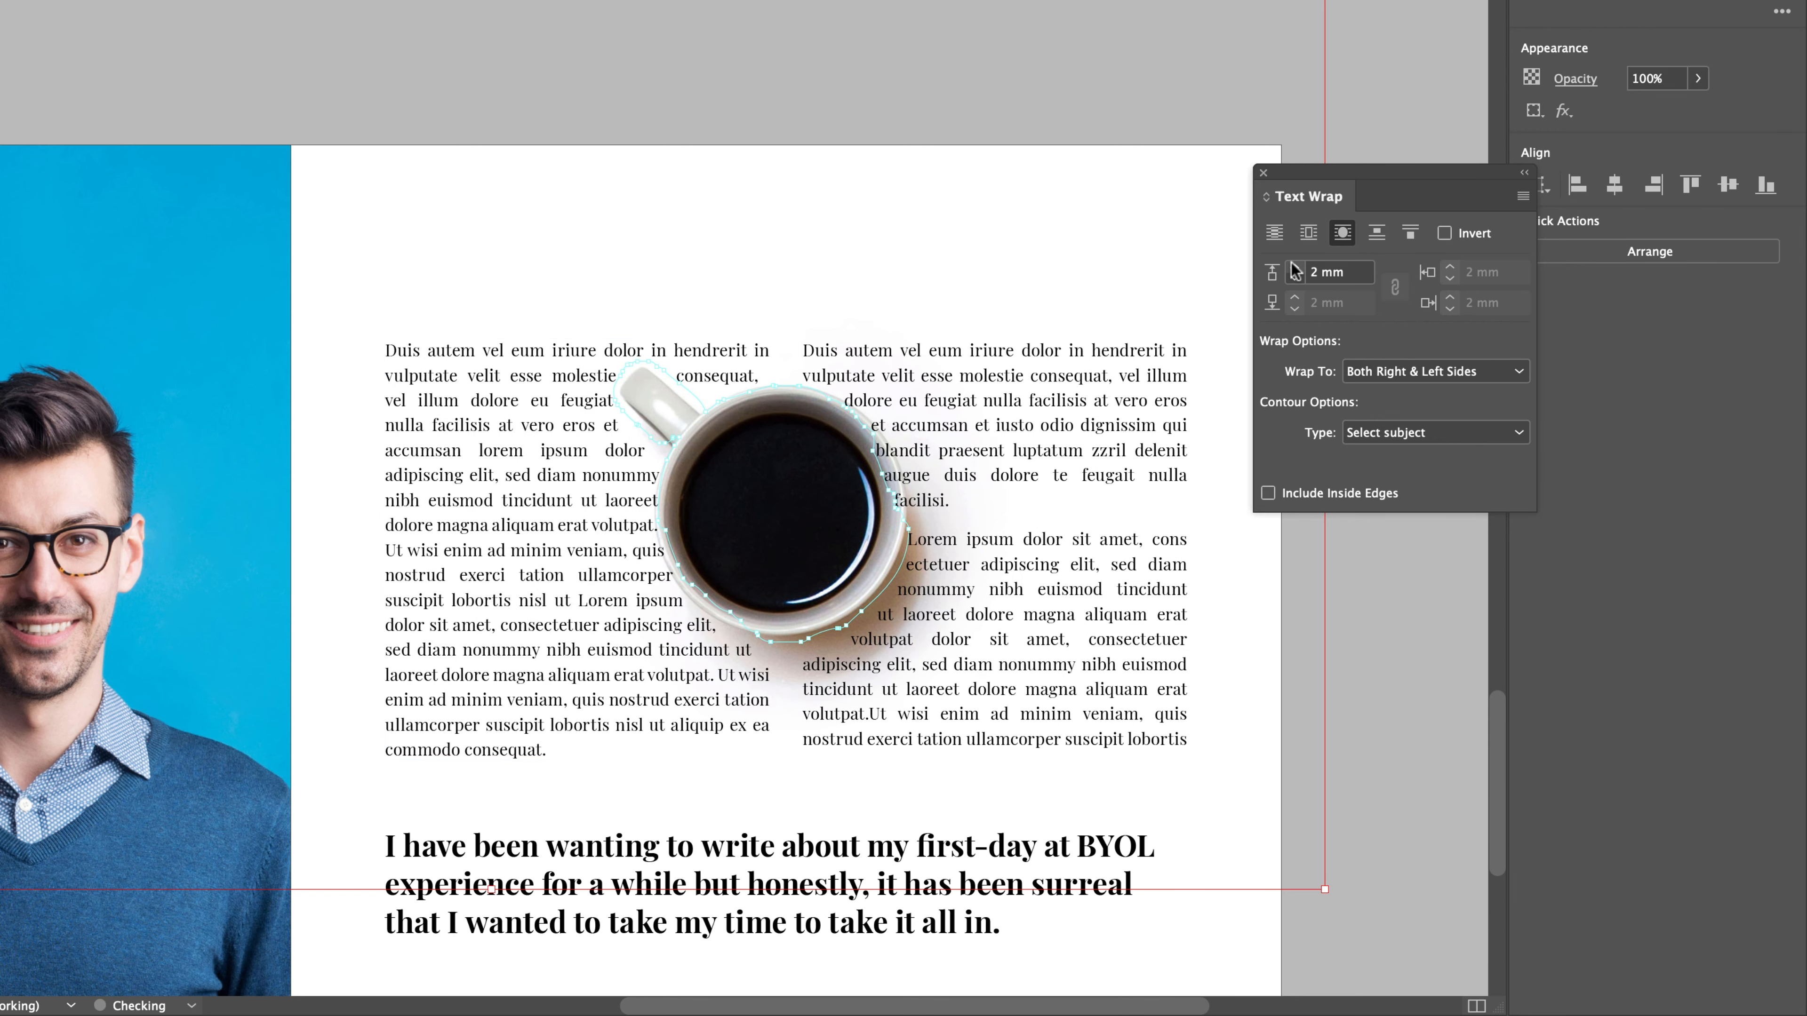
pyautogui.click(1294, 267)
pyautogui.click(1294, 266)
pyautogui.click(1294, 266)
pyautogui.click(1294, 266)
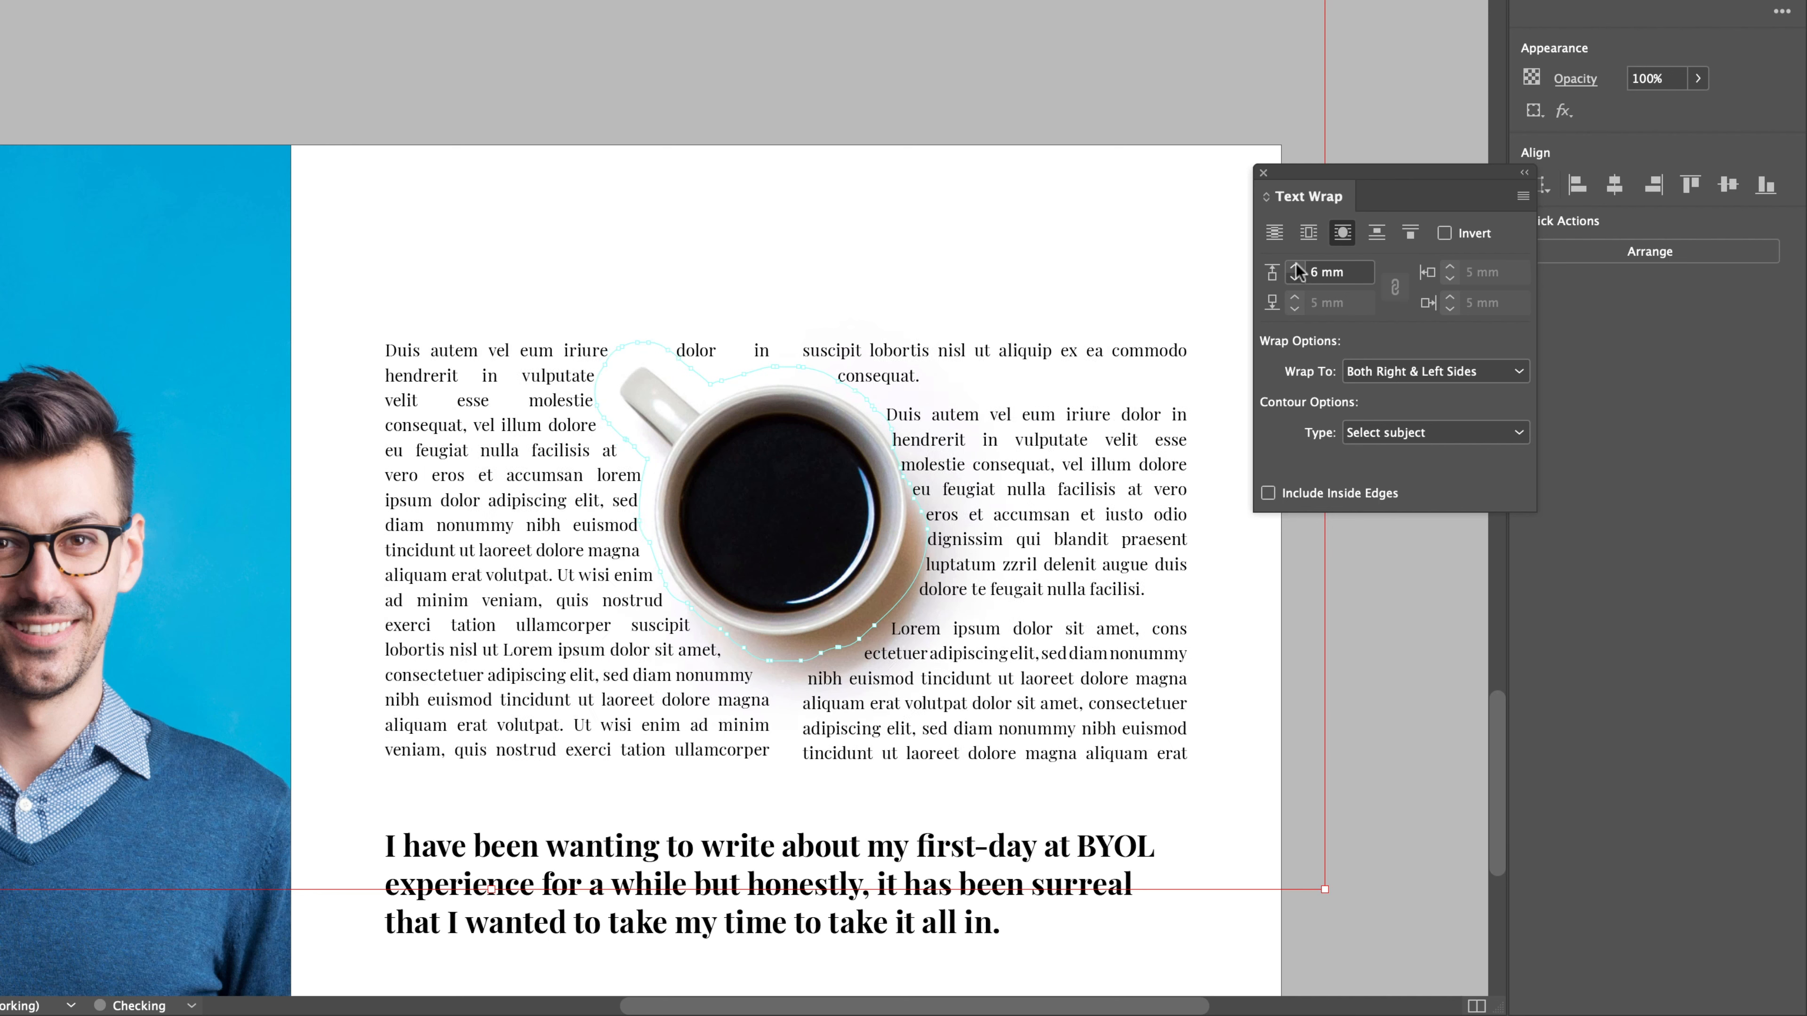
pyautogui.click(1295, 267)
pyautogui.click(1295, 267)
pyautogui.click(1295, 266)
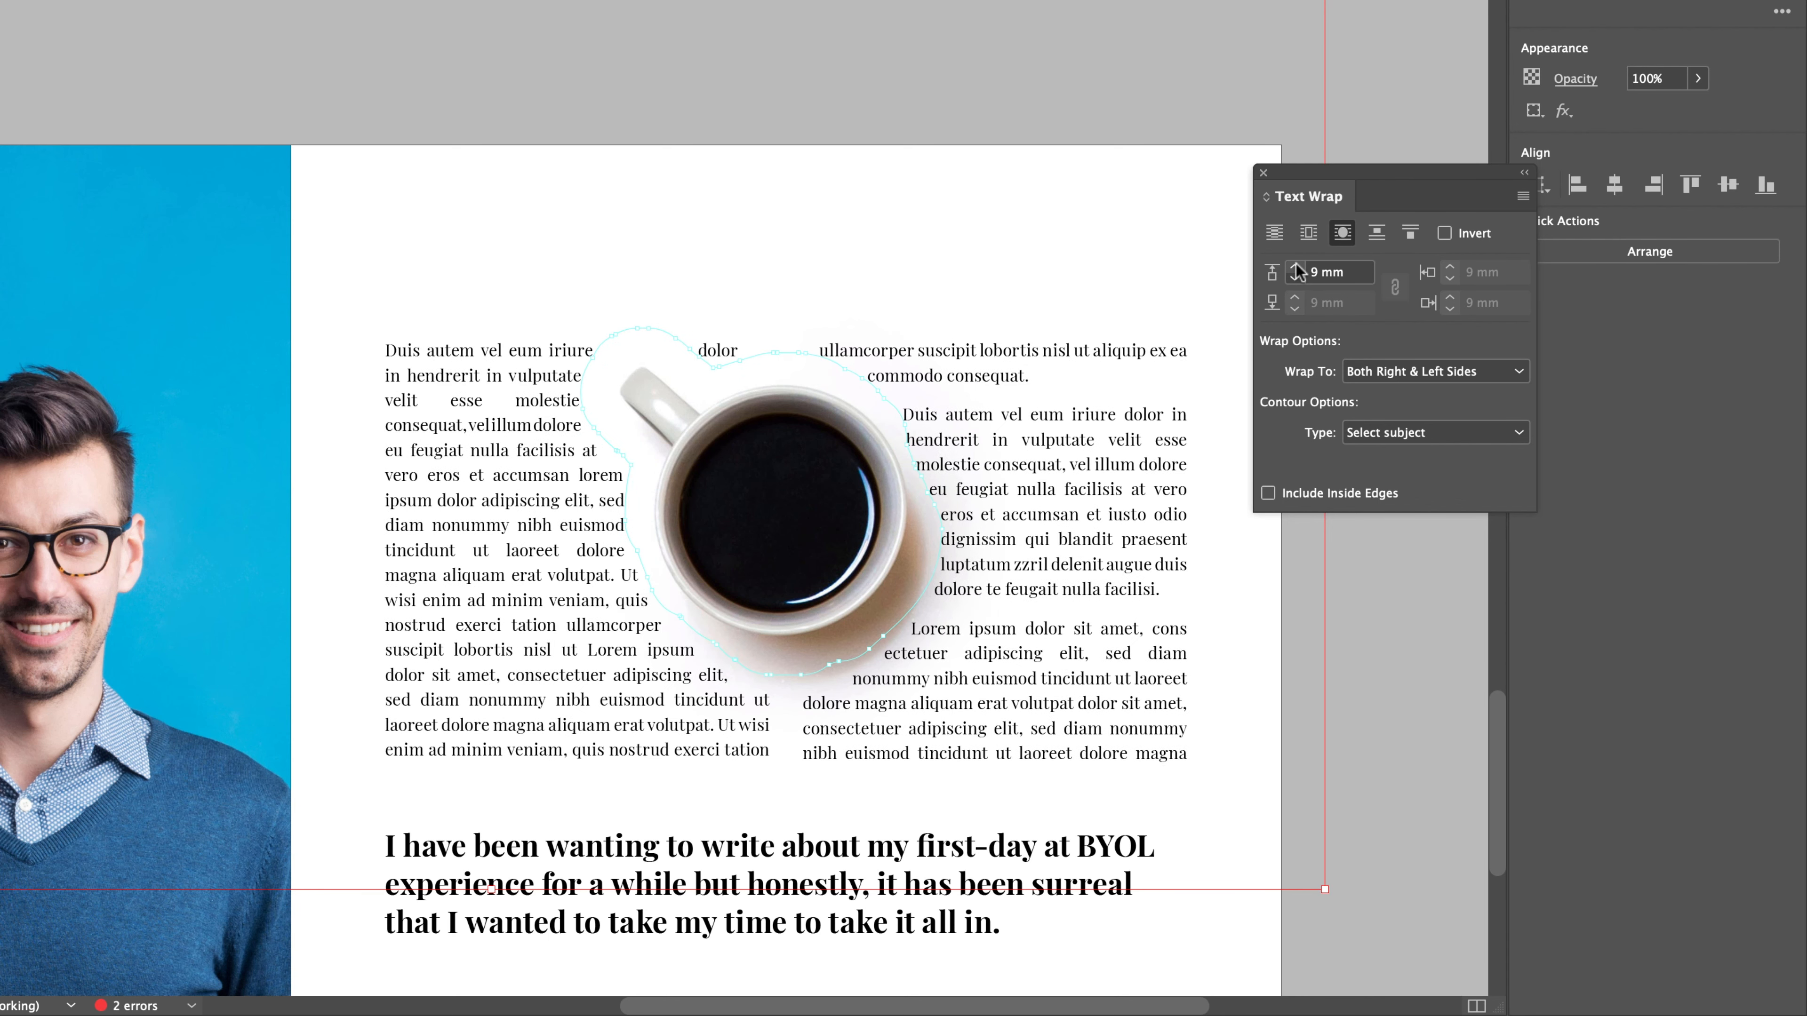
pyautogui.click(1407, 377)
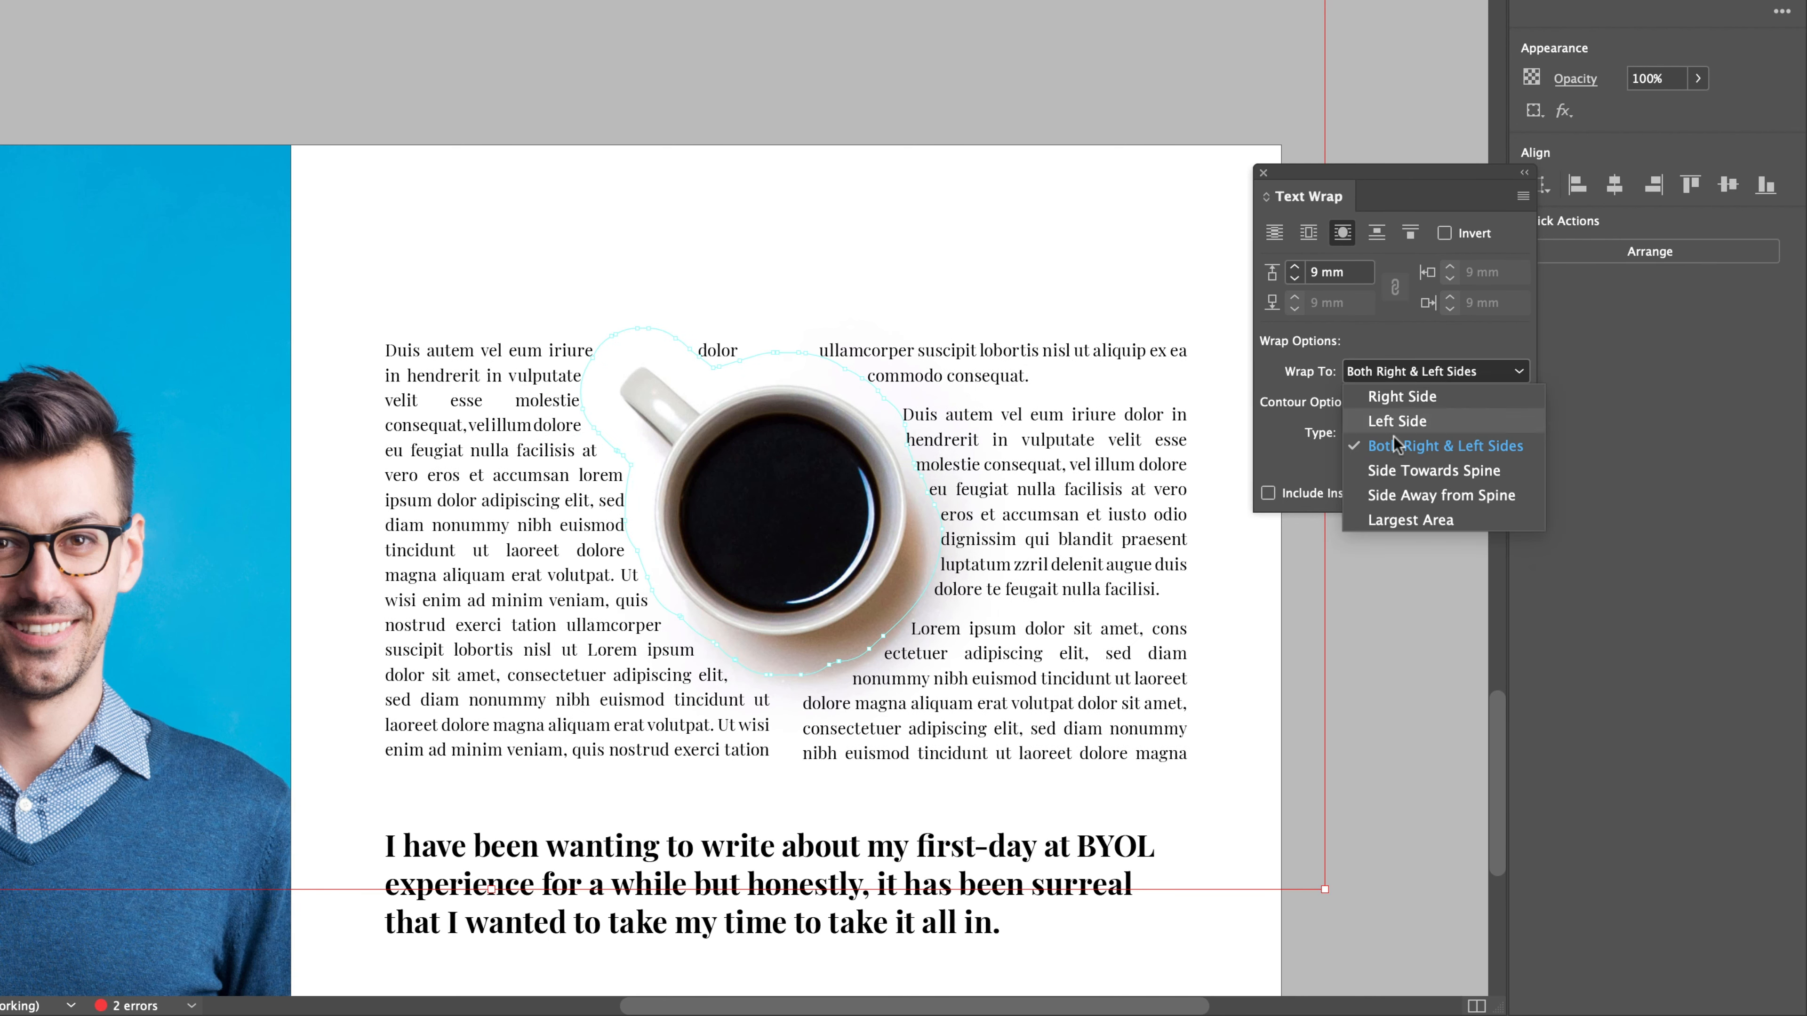
pyautogui.click(1423, 520)
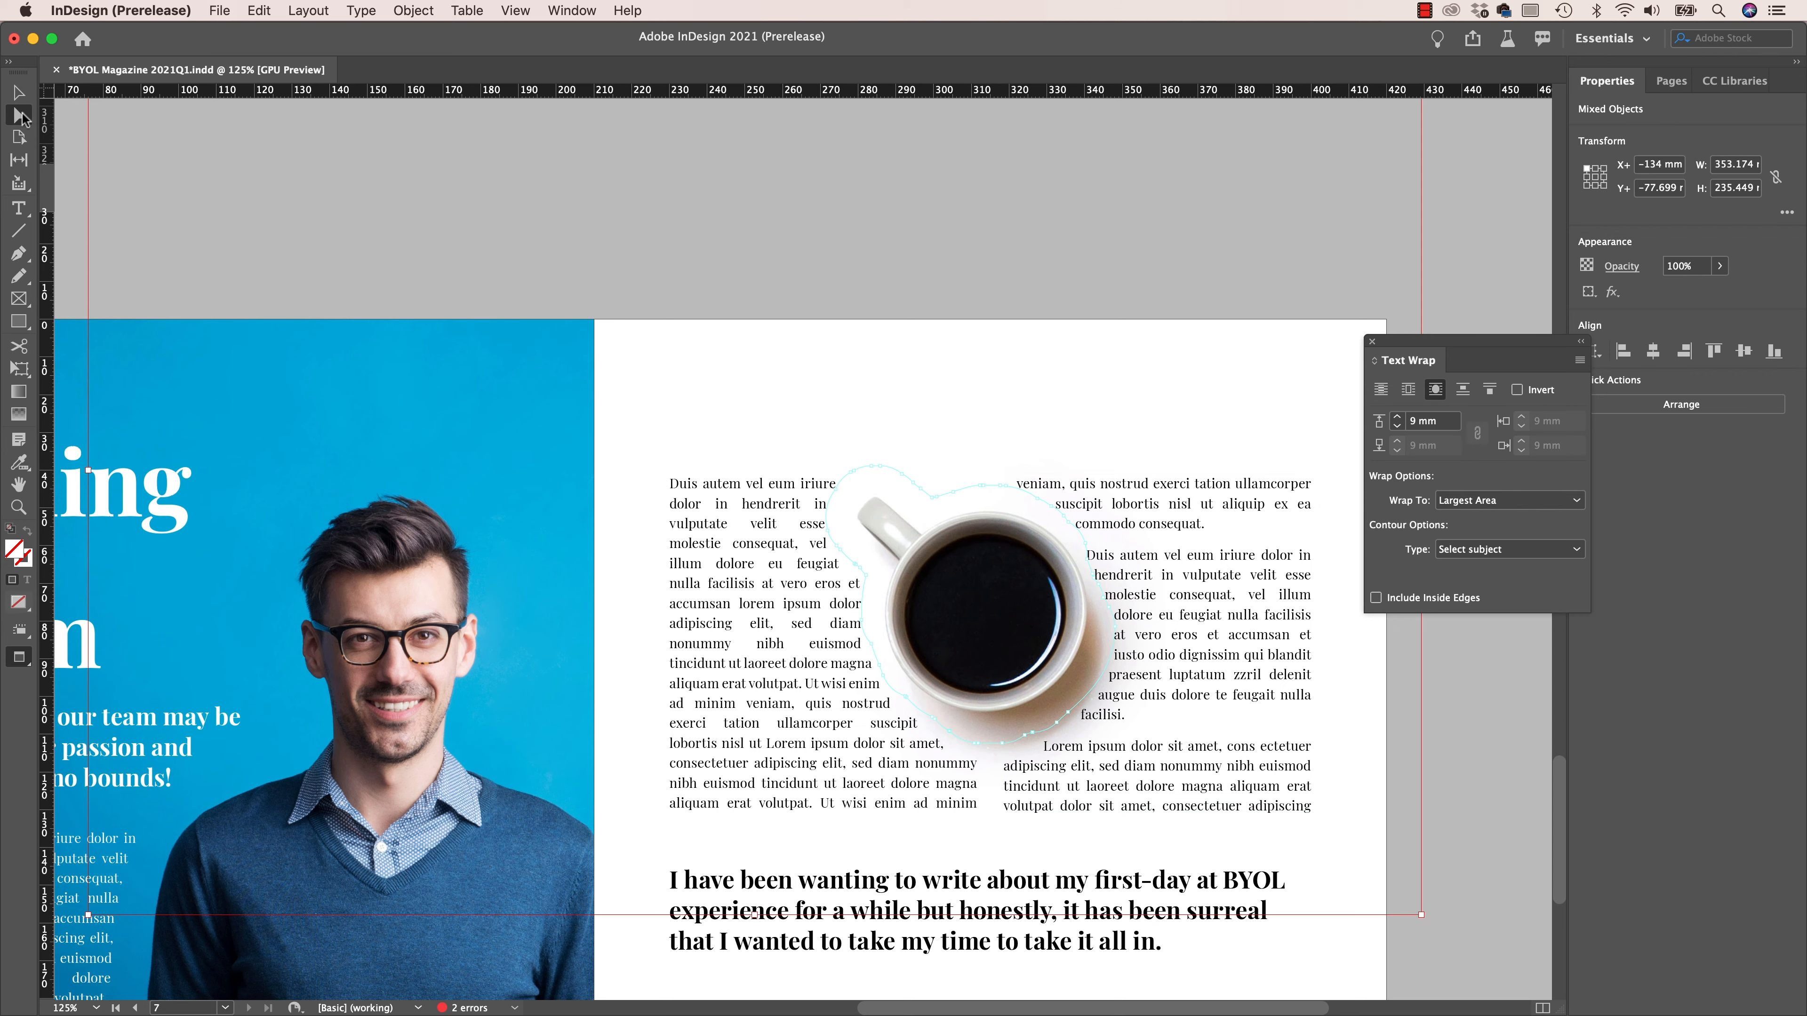
# - Reshape the cup's wrap contour beside the second text column by moving an anchor point with the Direct Selection tool, and deselect the image
pyautogui.click(20, 115)
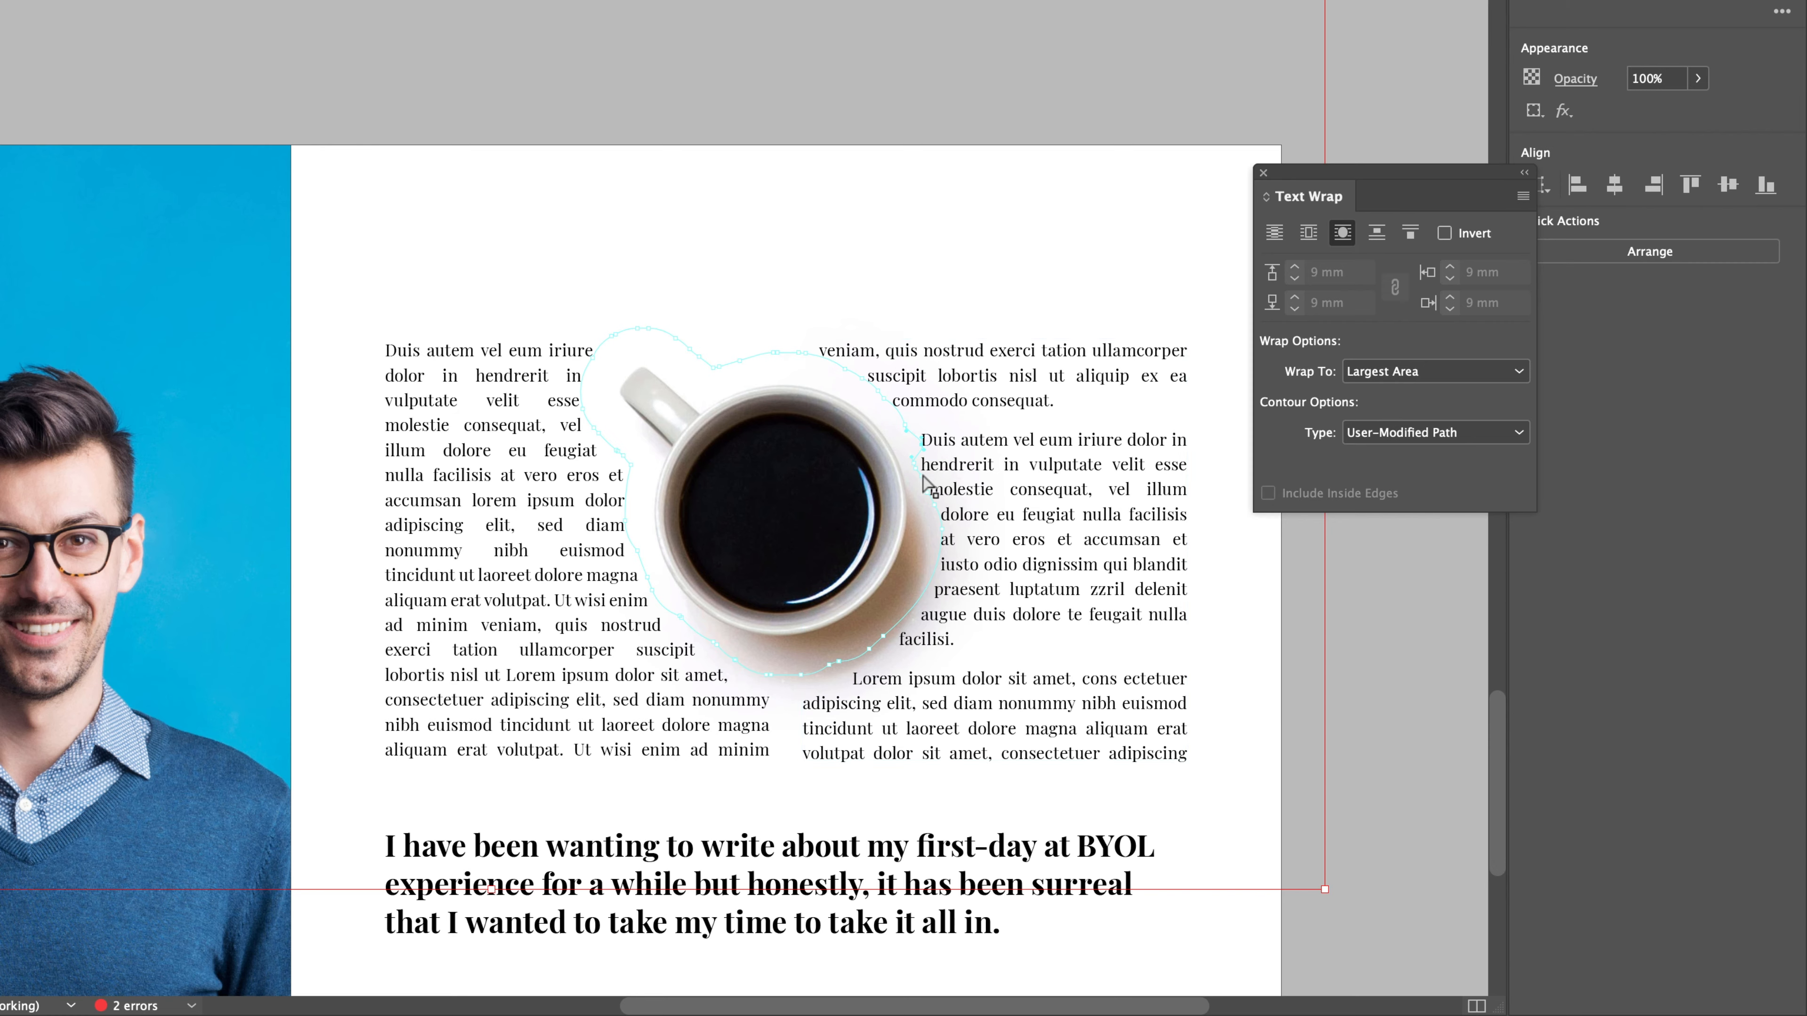
pyautogui.press('super+equal')
pyautogui.press('super+equal')
pyautogui.press('super+equal')
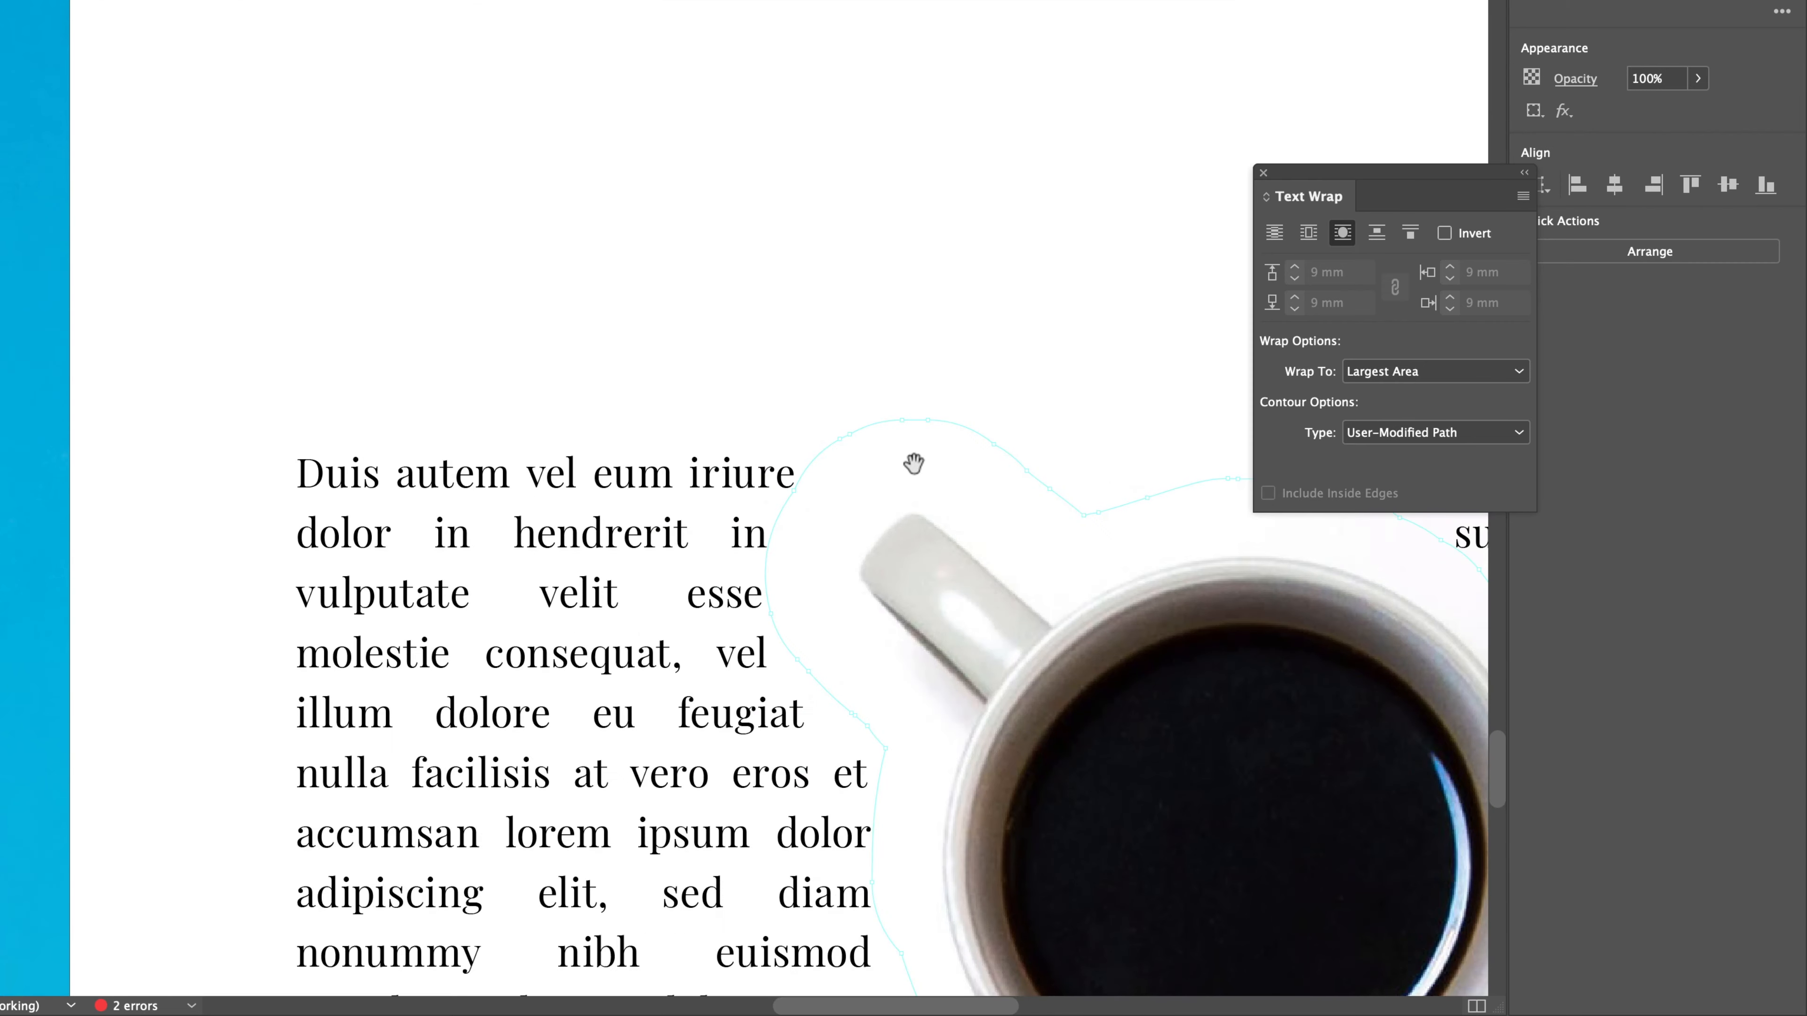
pyautogui.hscroll(20, 913, 464)
pyautogui.scroll(-10, 914, 464)
pyautogui.hscroll(-8, 913, 464)
pyautogui.scroll(7, 913, 464)
pyautogui.hscroll(-10, 913, 463)
pyautogui.scroll(5, 914, 464)
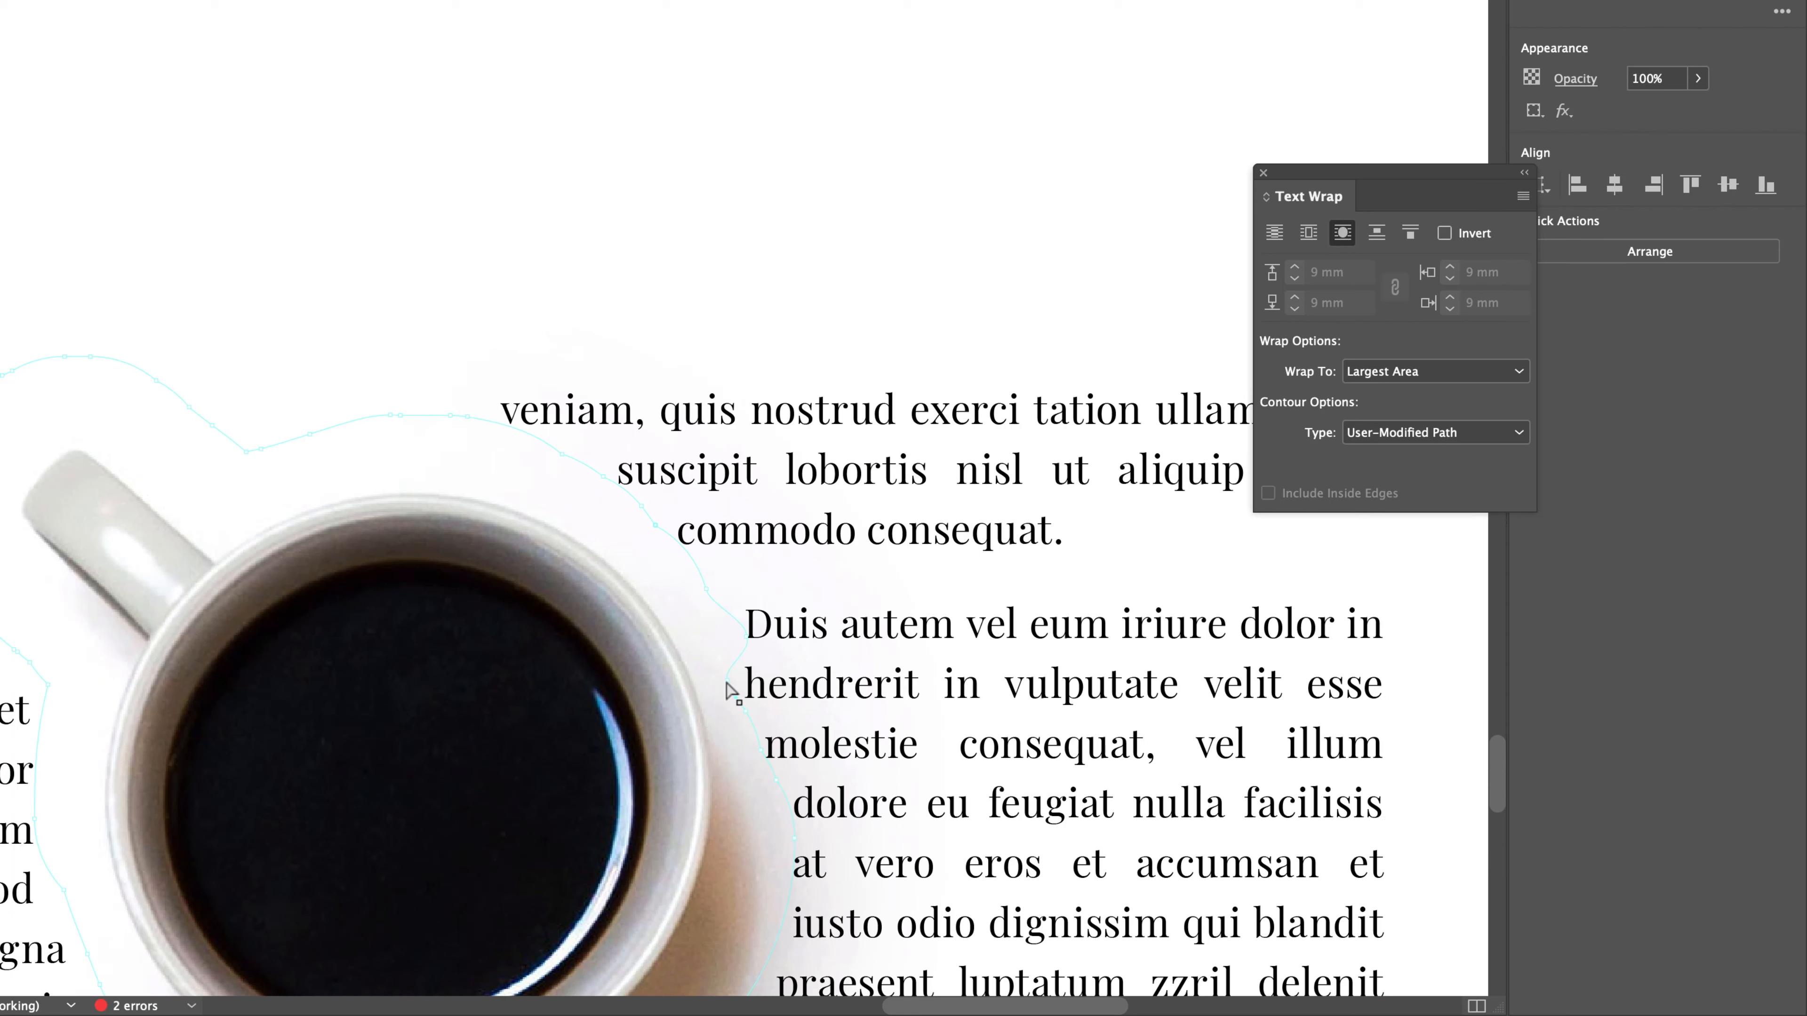
pyautogui.moveTo(726, 684); pyautogui.dragTo(760, 737)
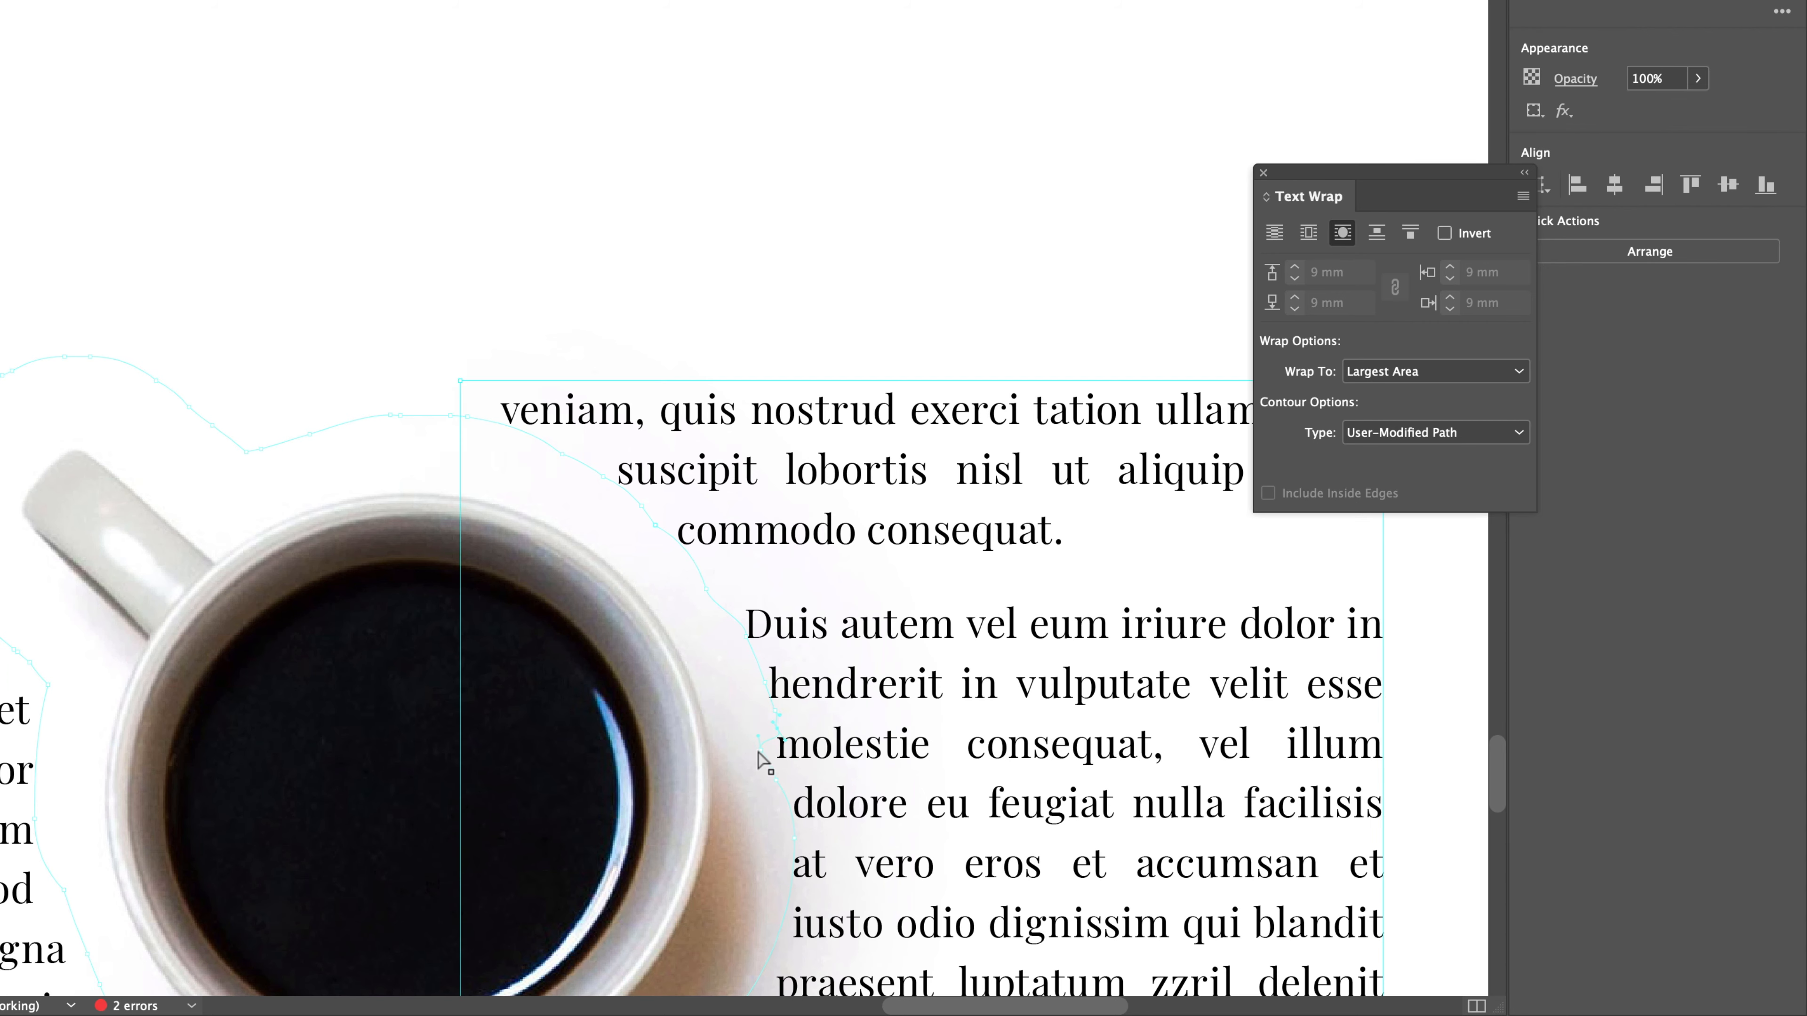
pyautogui.press('super+minus')
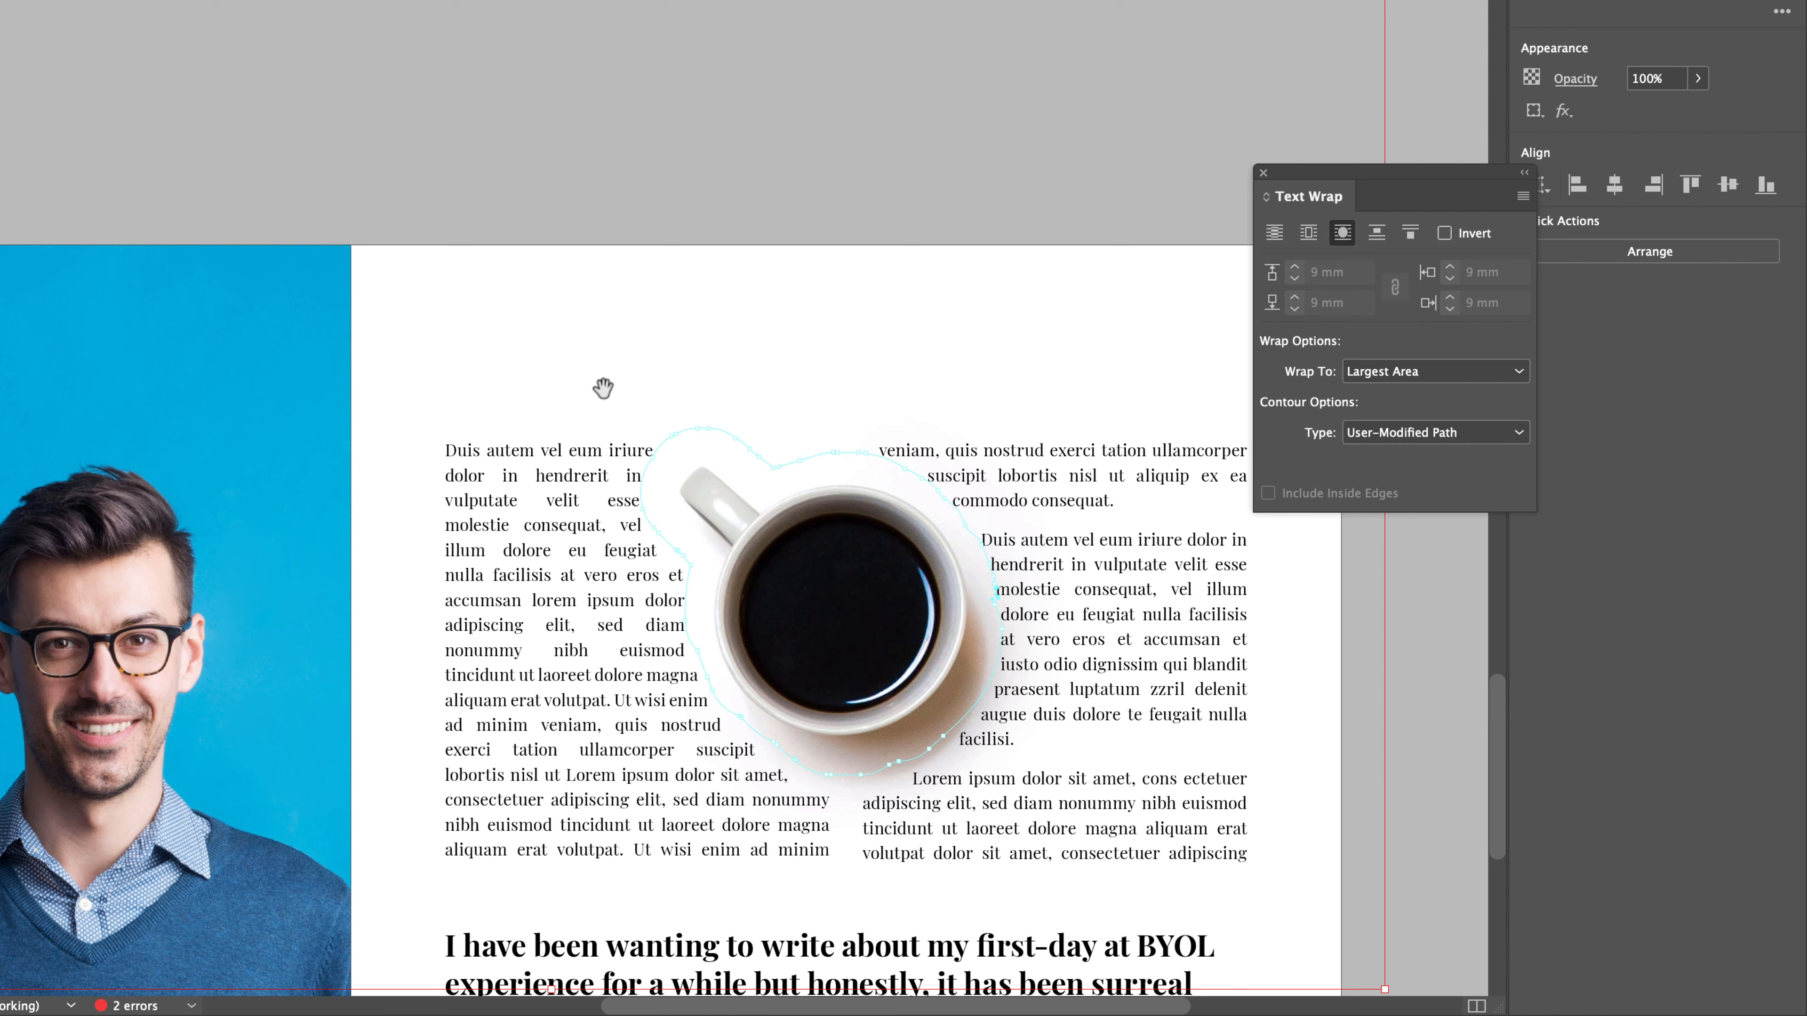
pyautogui.click(1424, 649)
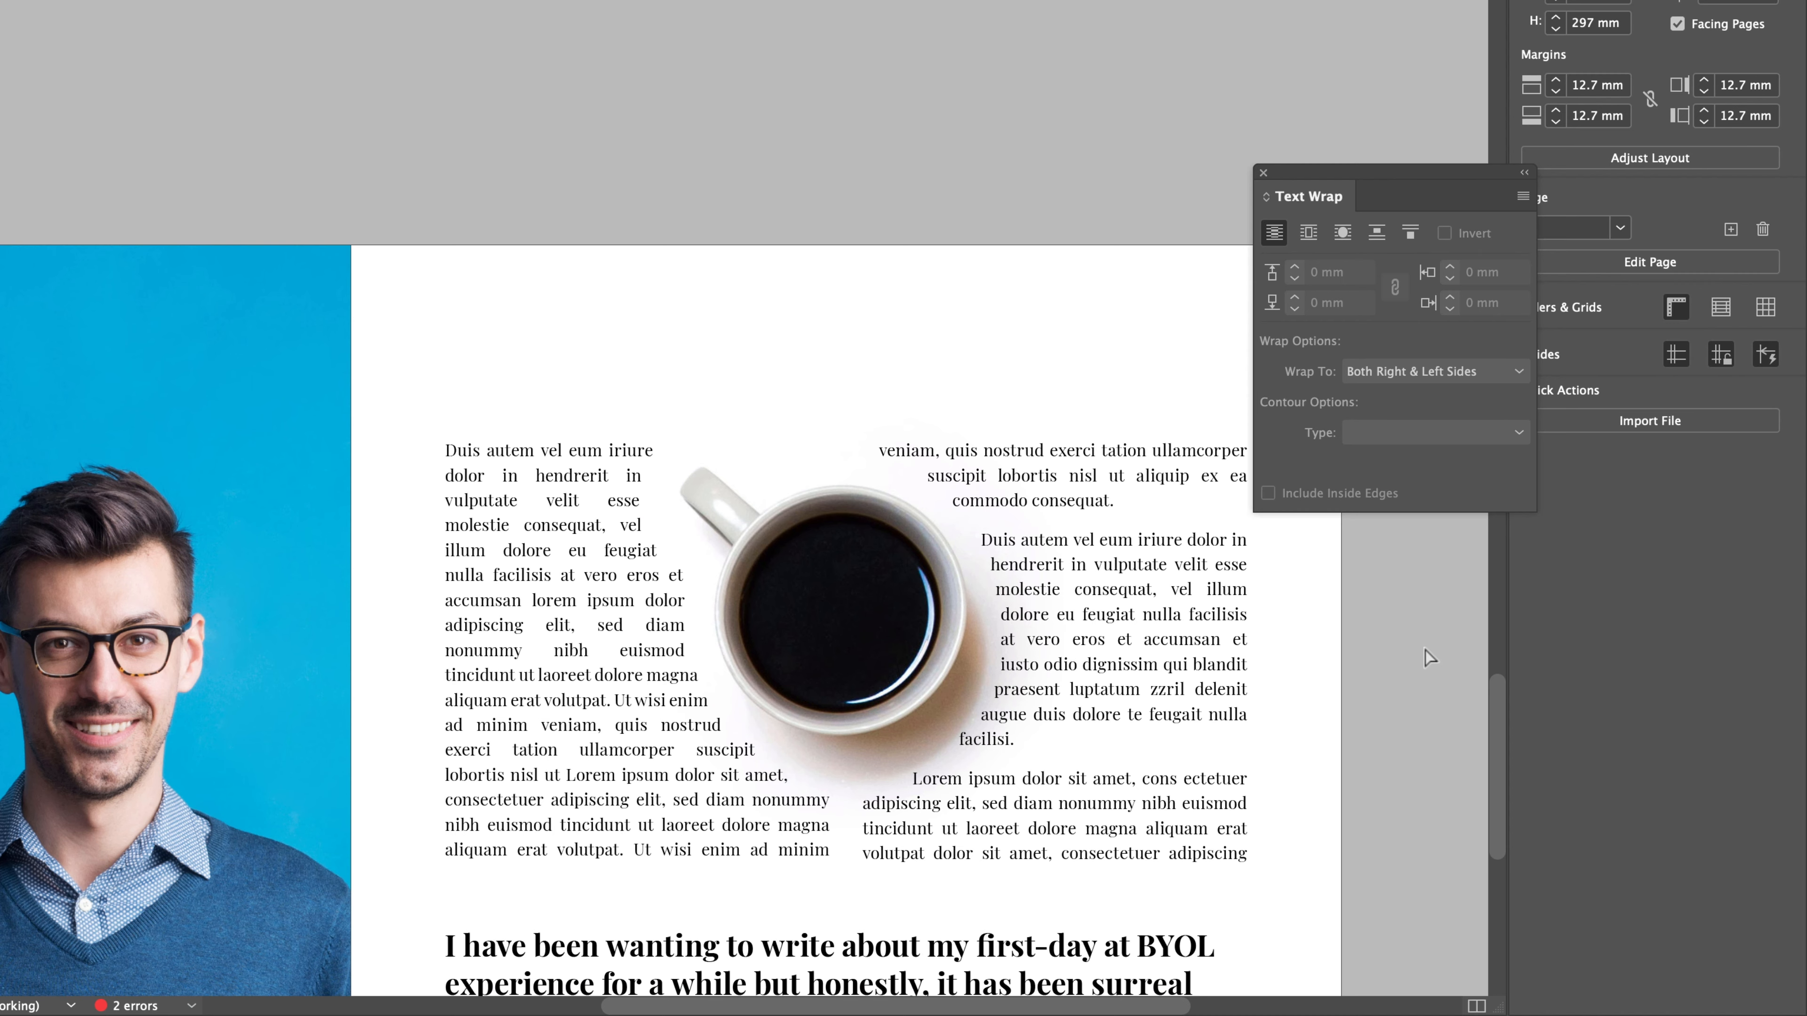
# - Apply Content-Aware Fit to the small portrait on page 7, shift the photo slightly right within its frame and deselect it
pyautogui.press('super+minus')
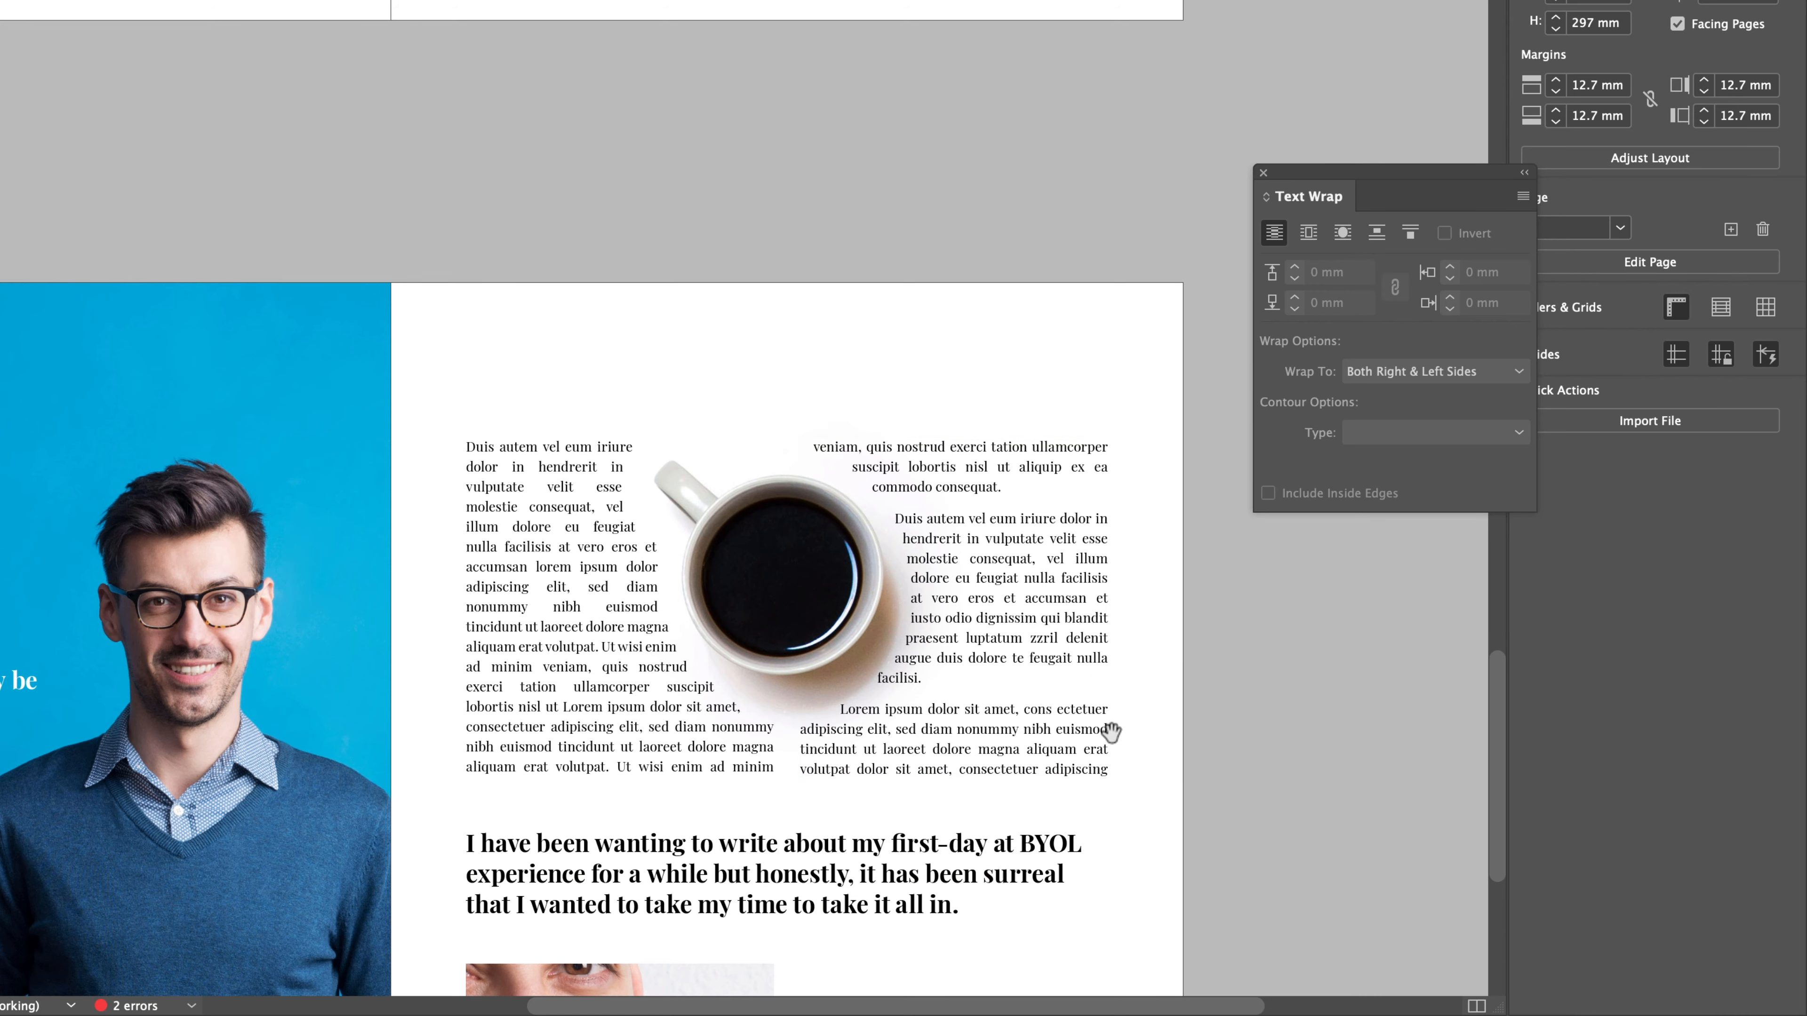
pyautogui.scroll(-3, 1150, 756)
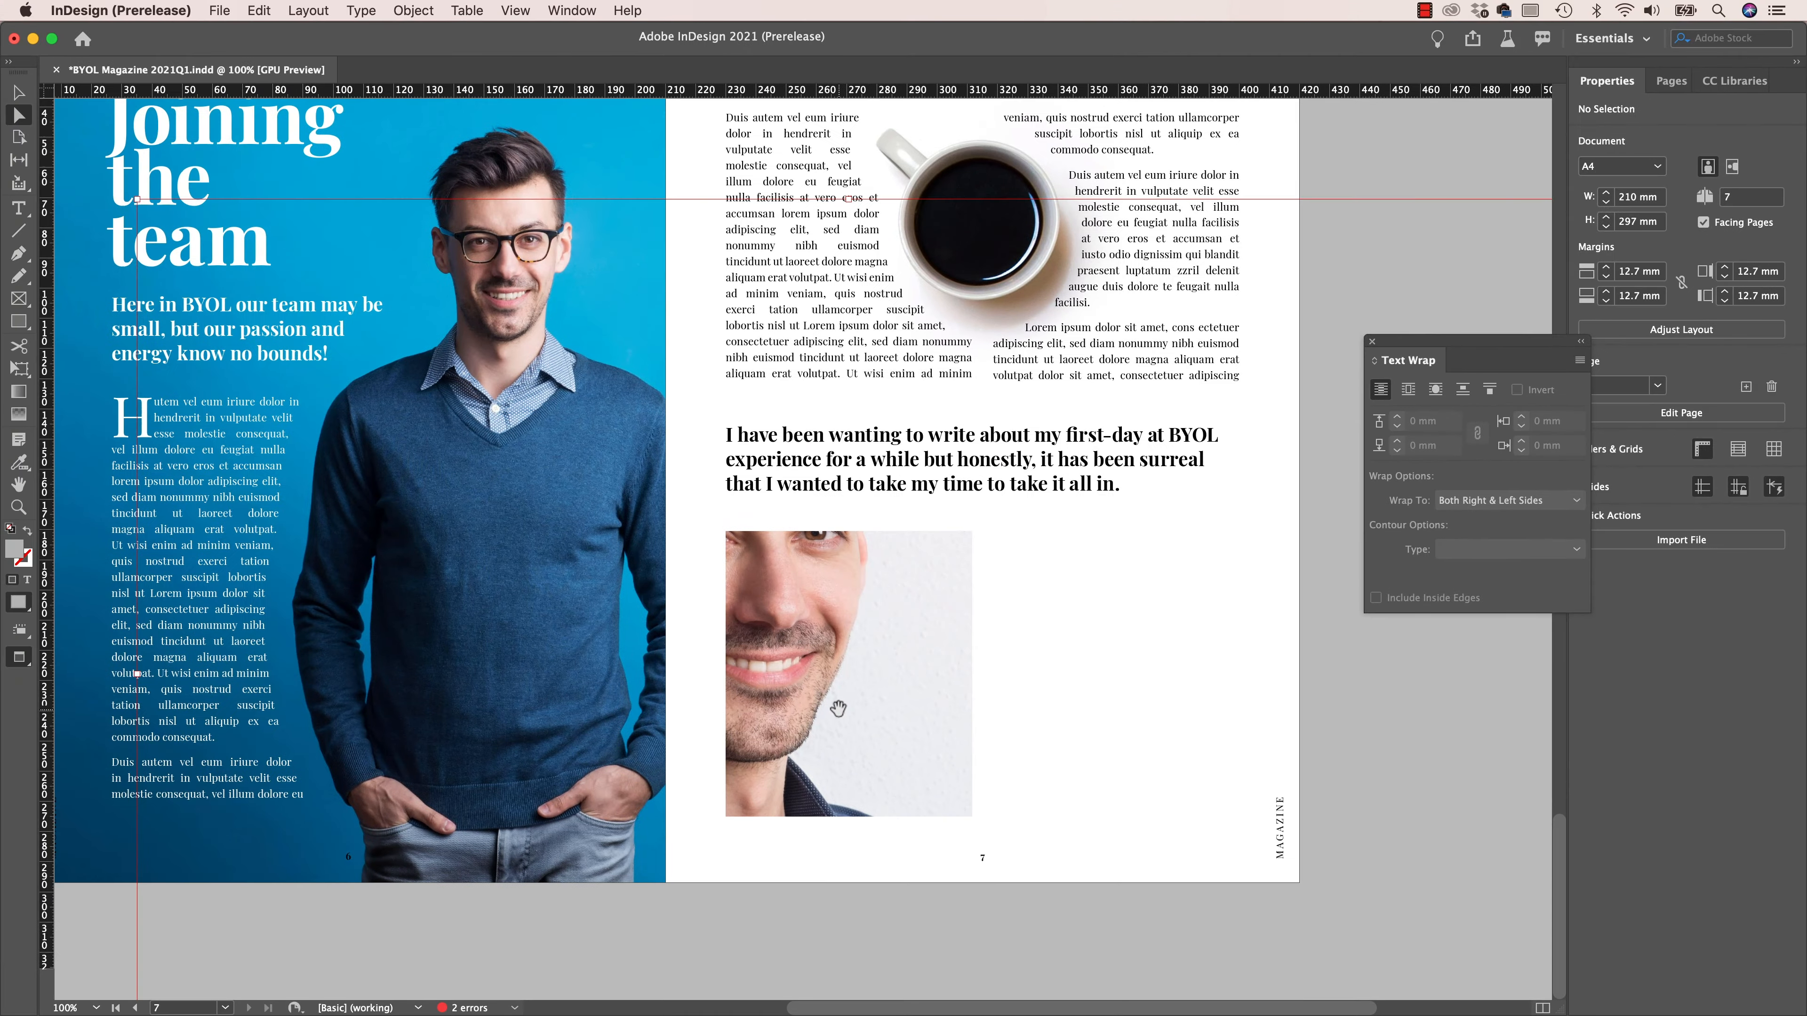
pyautogui.click(443, 539)
pyautogui.click(19, 91)
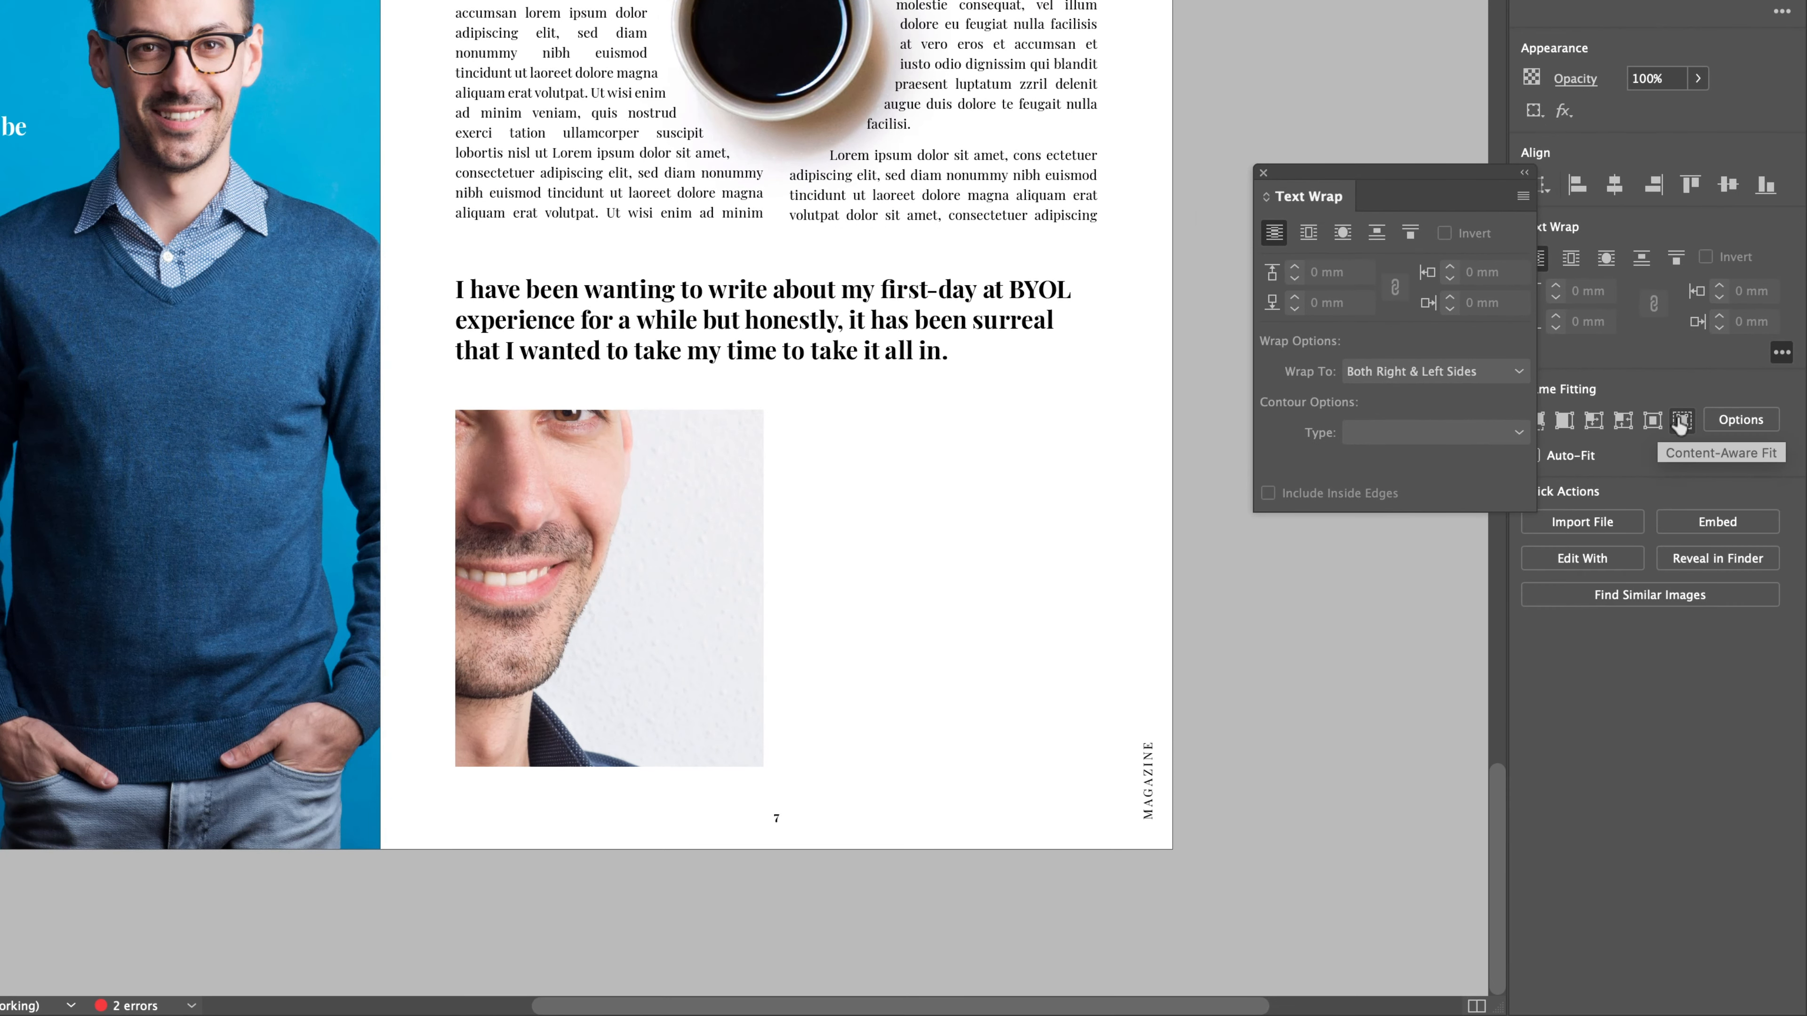
pyautogui.click(1680, 422)
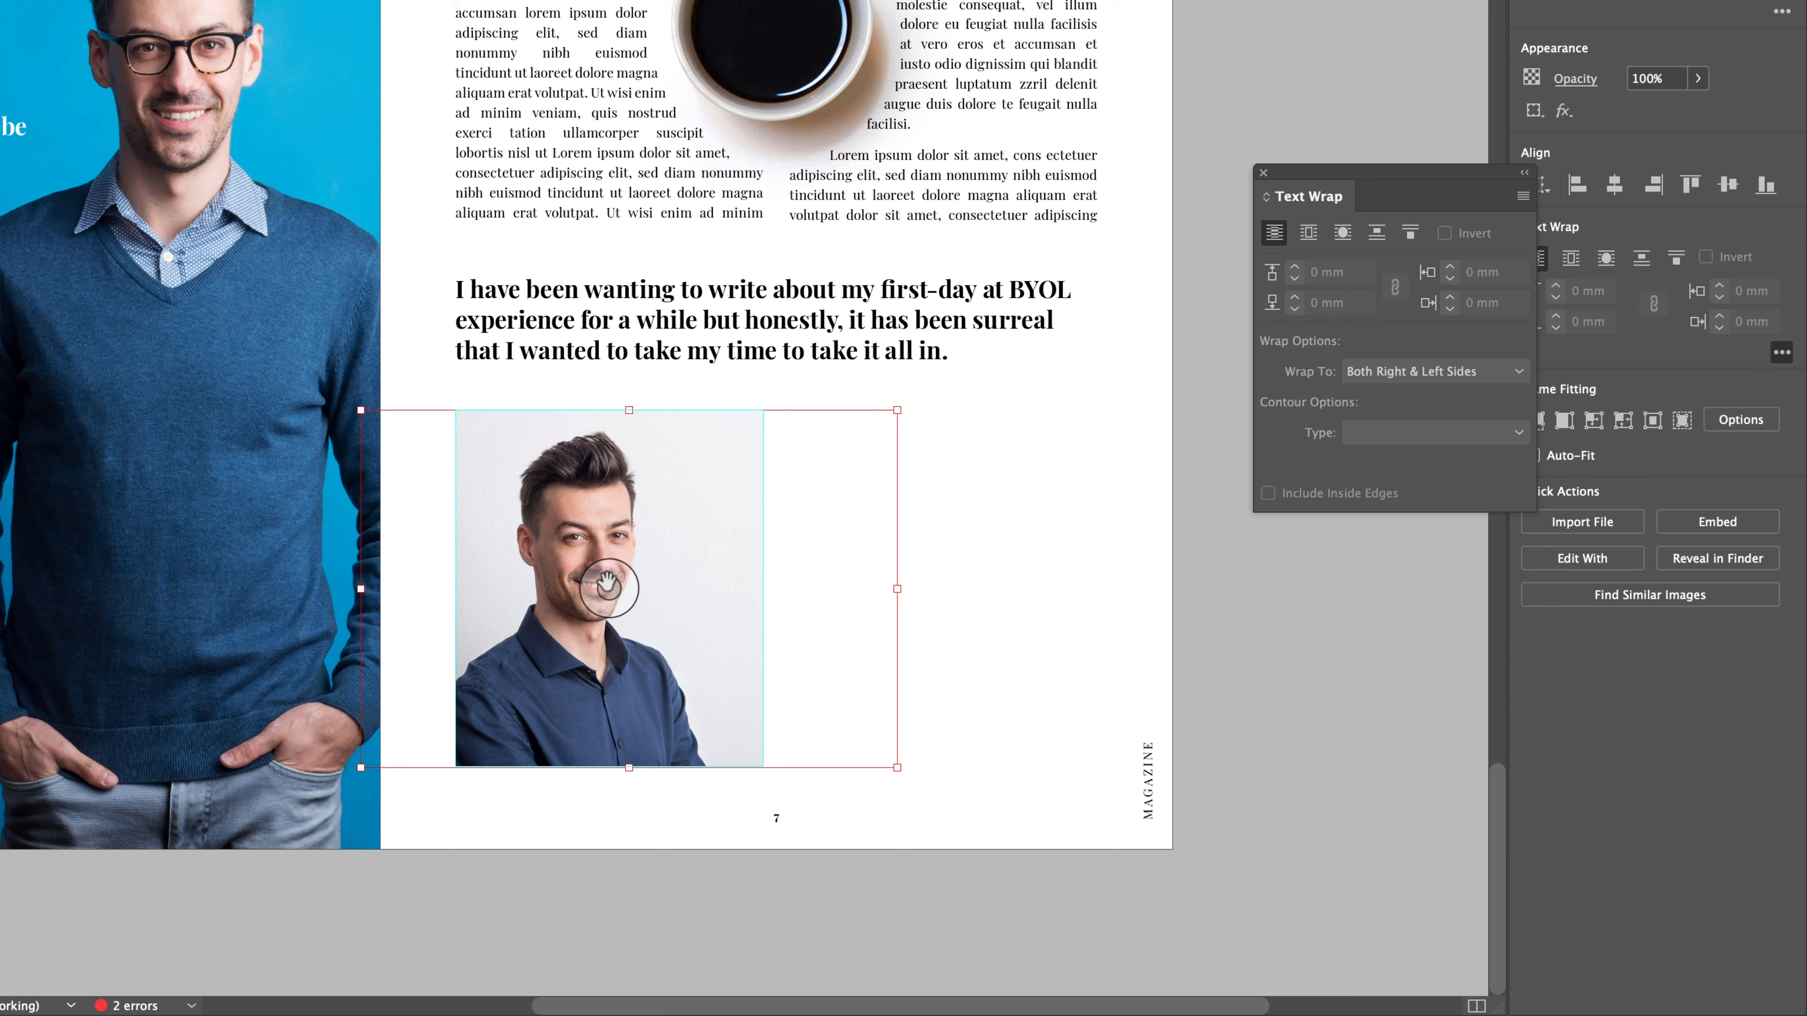
pyautogui.moveTo(607, 587); pyautogui.dragTo(634, 587)
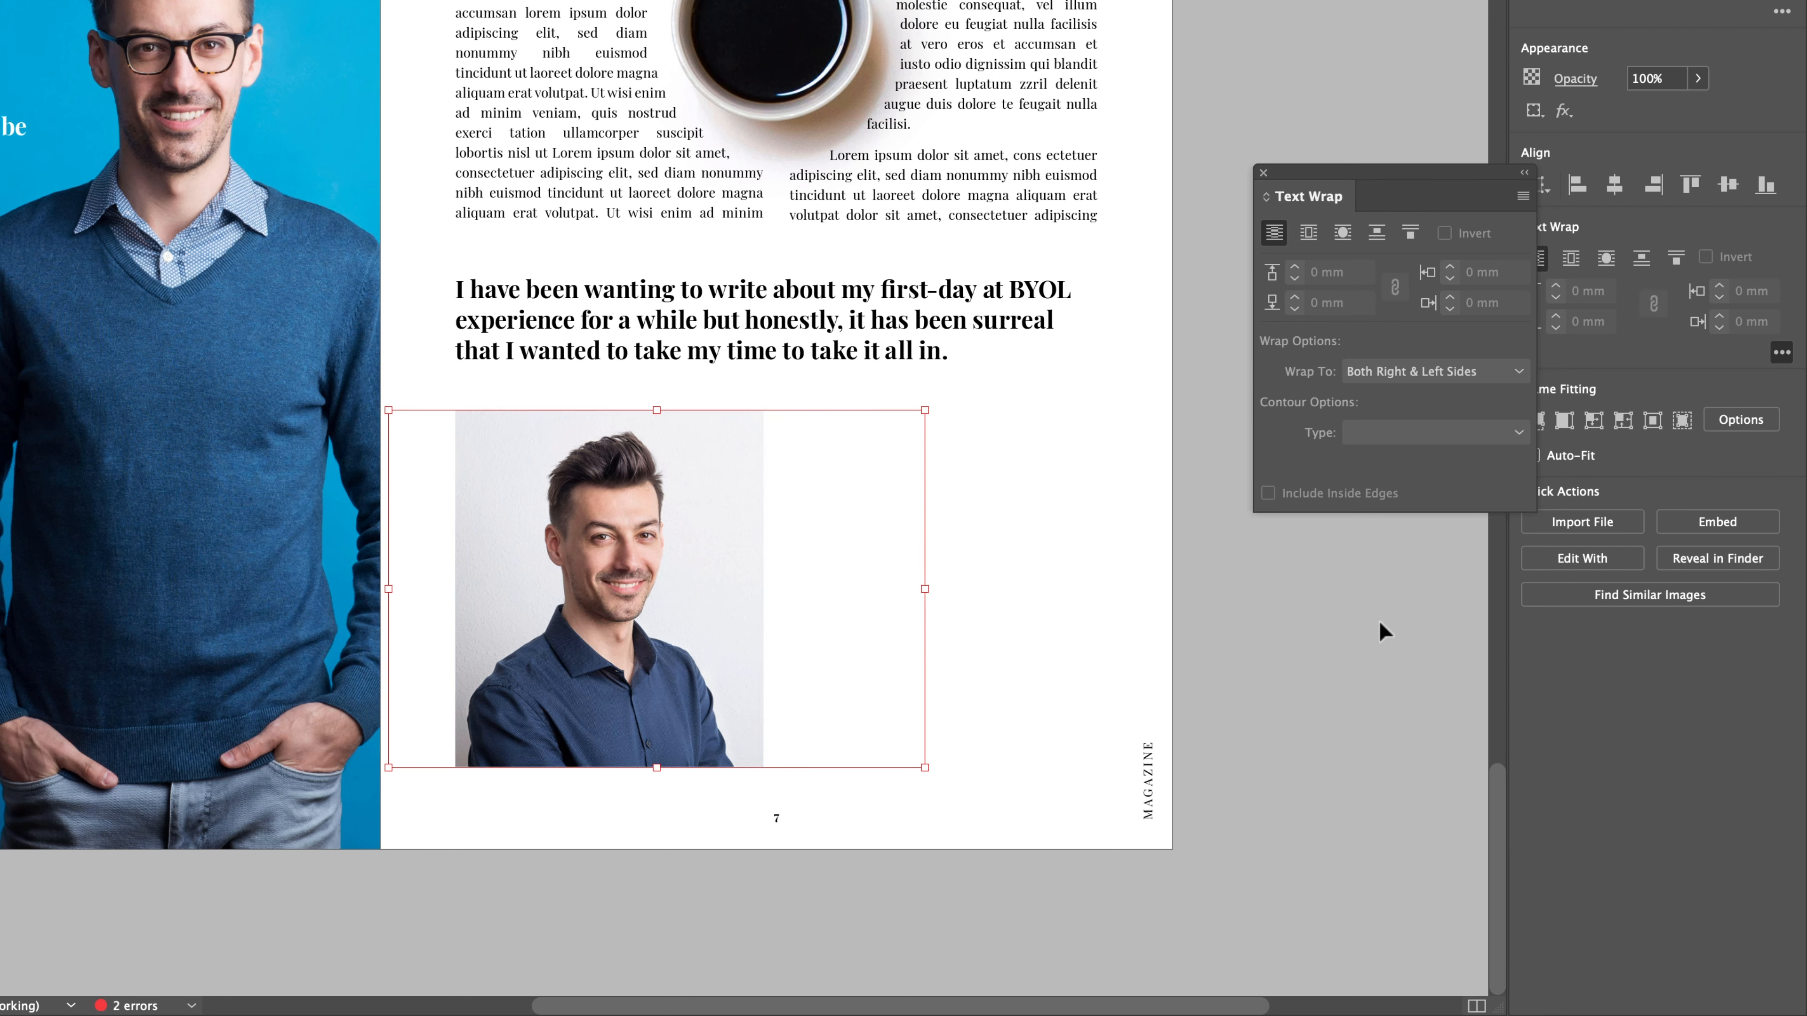
pyautogui.click(1357, 639)
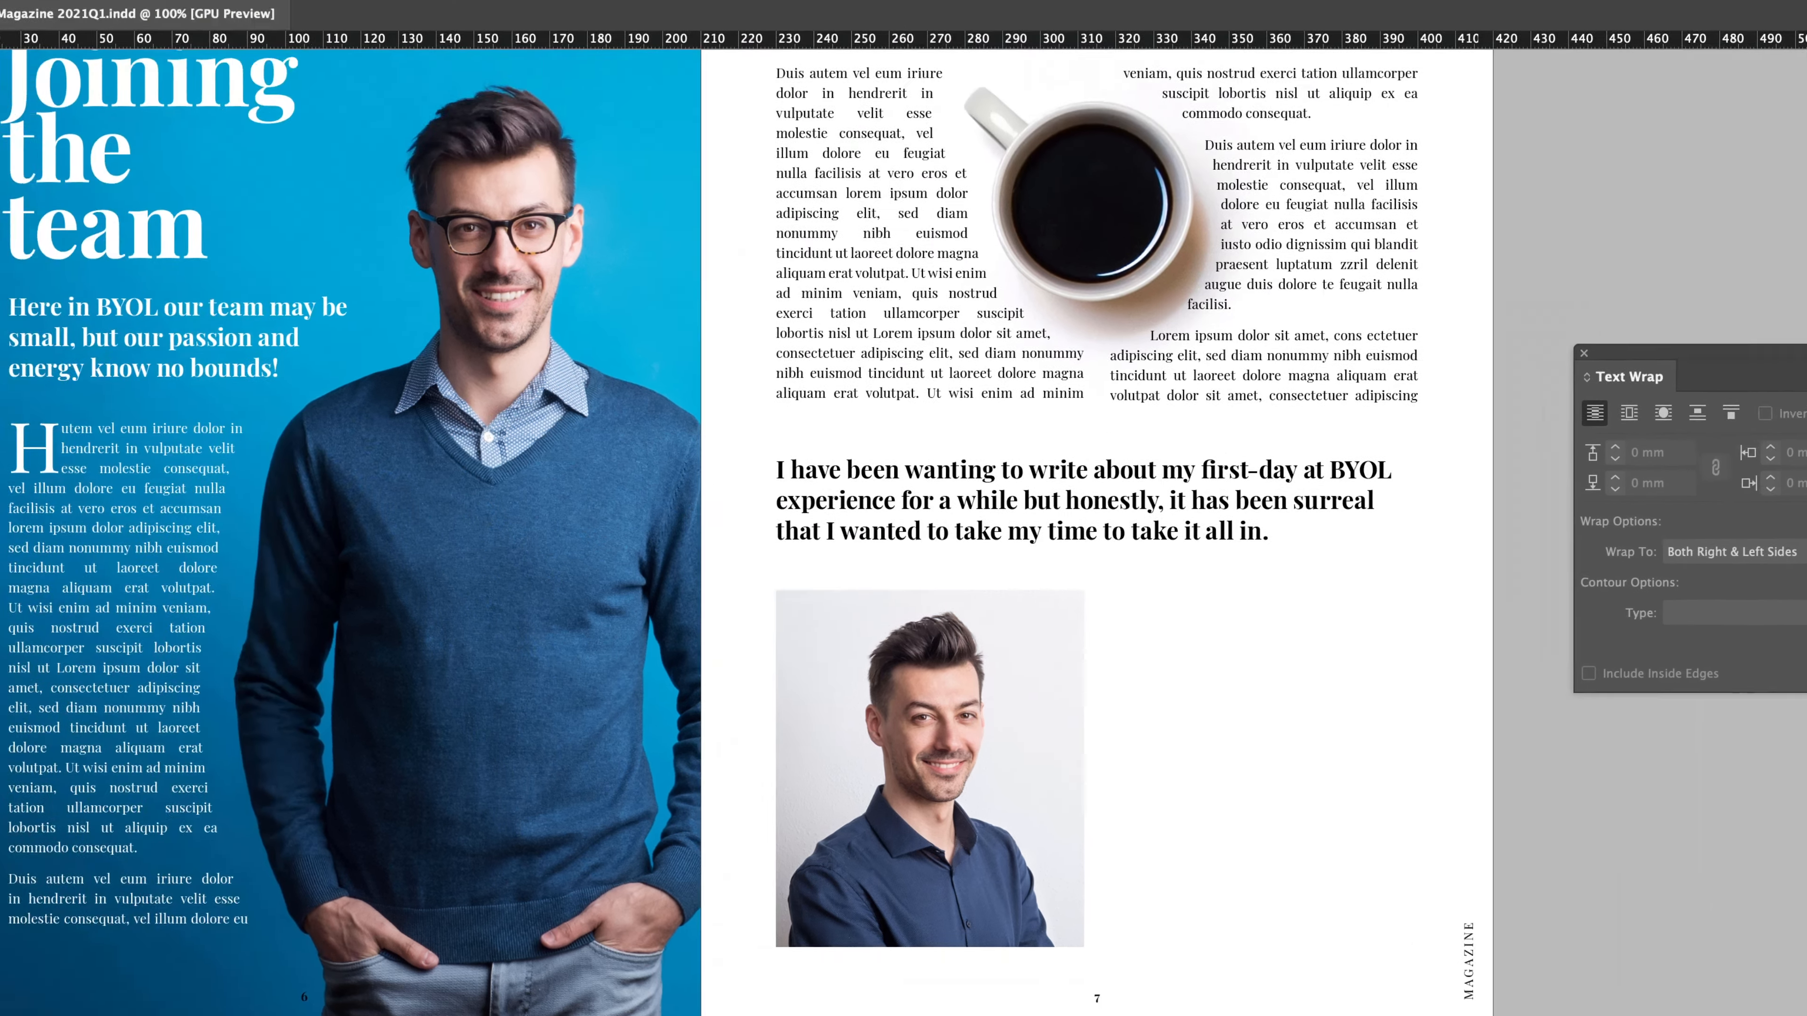
# - Look at the colour search and replace options in Find/Change and close the dialog
pyautogui.click(0, 0)
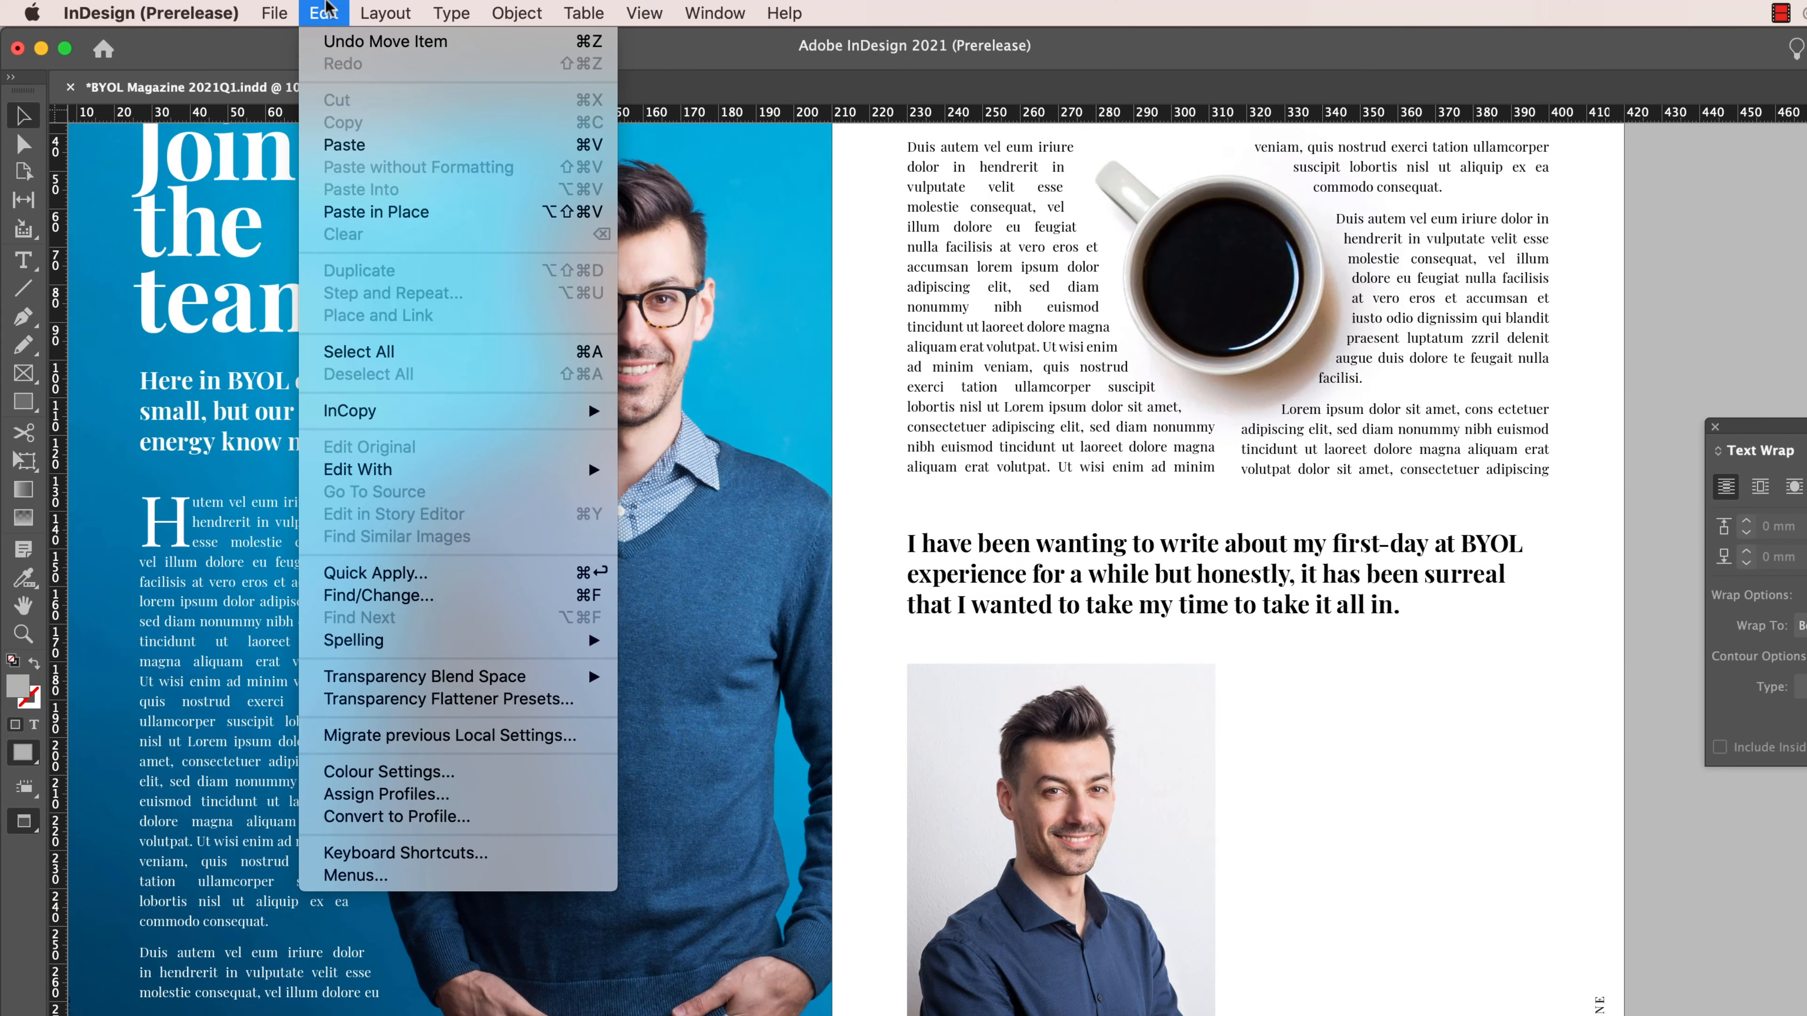
pyautogui.click(398, 596)
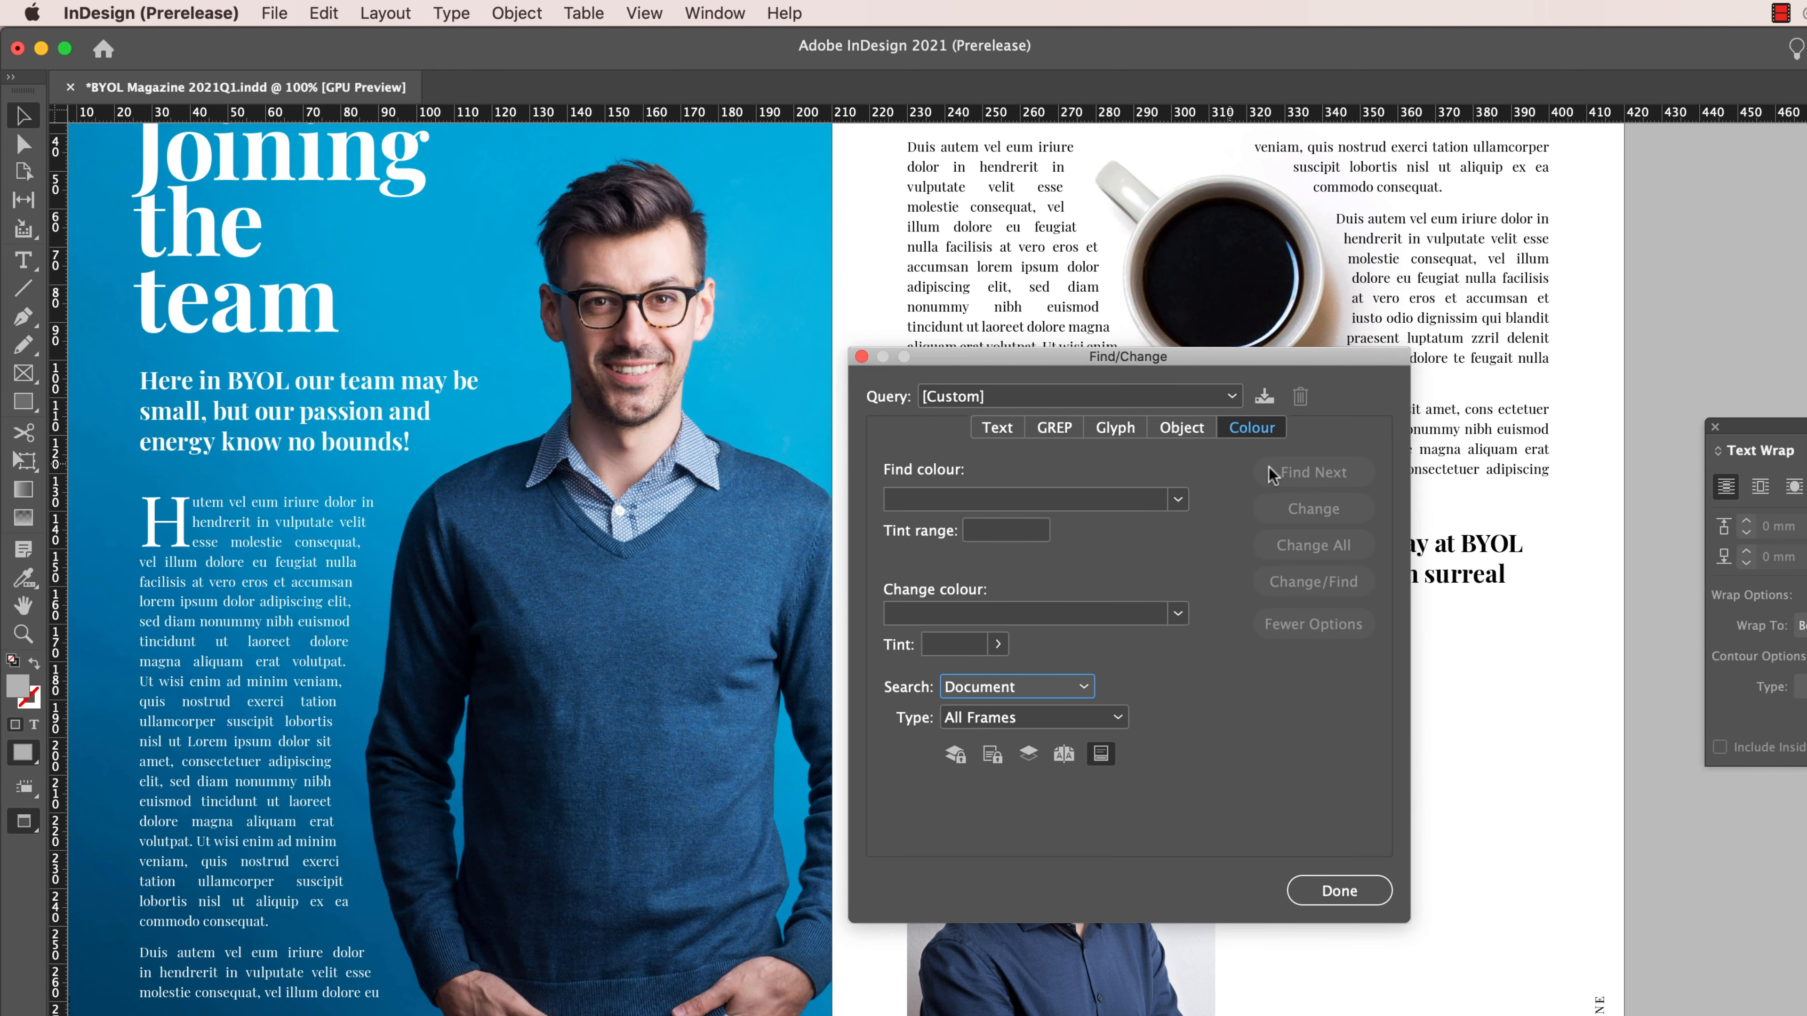
pyautogui.click(1340, 890)
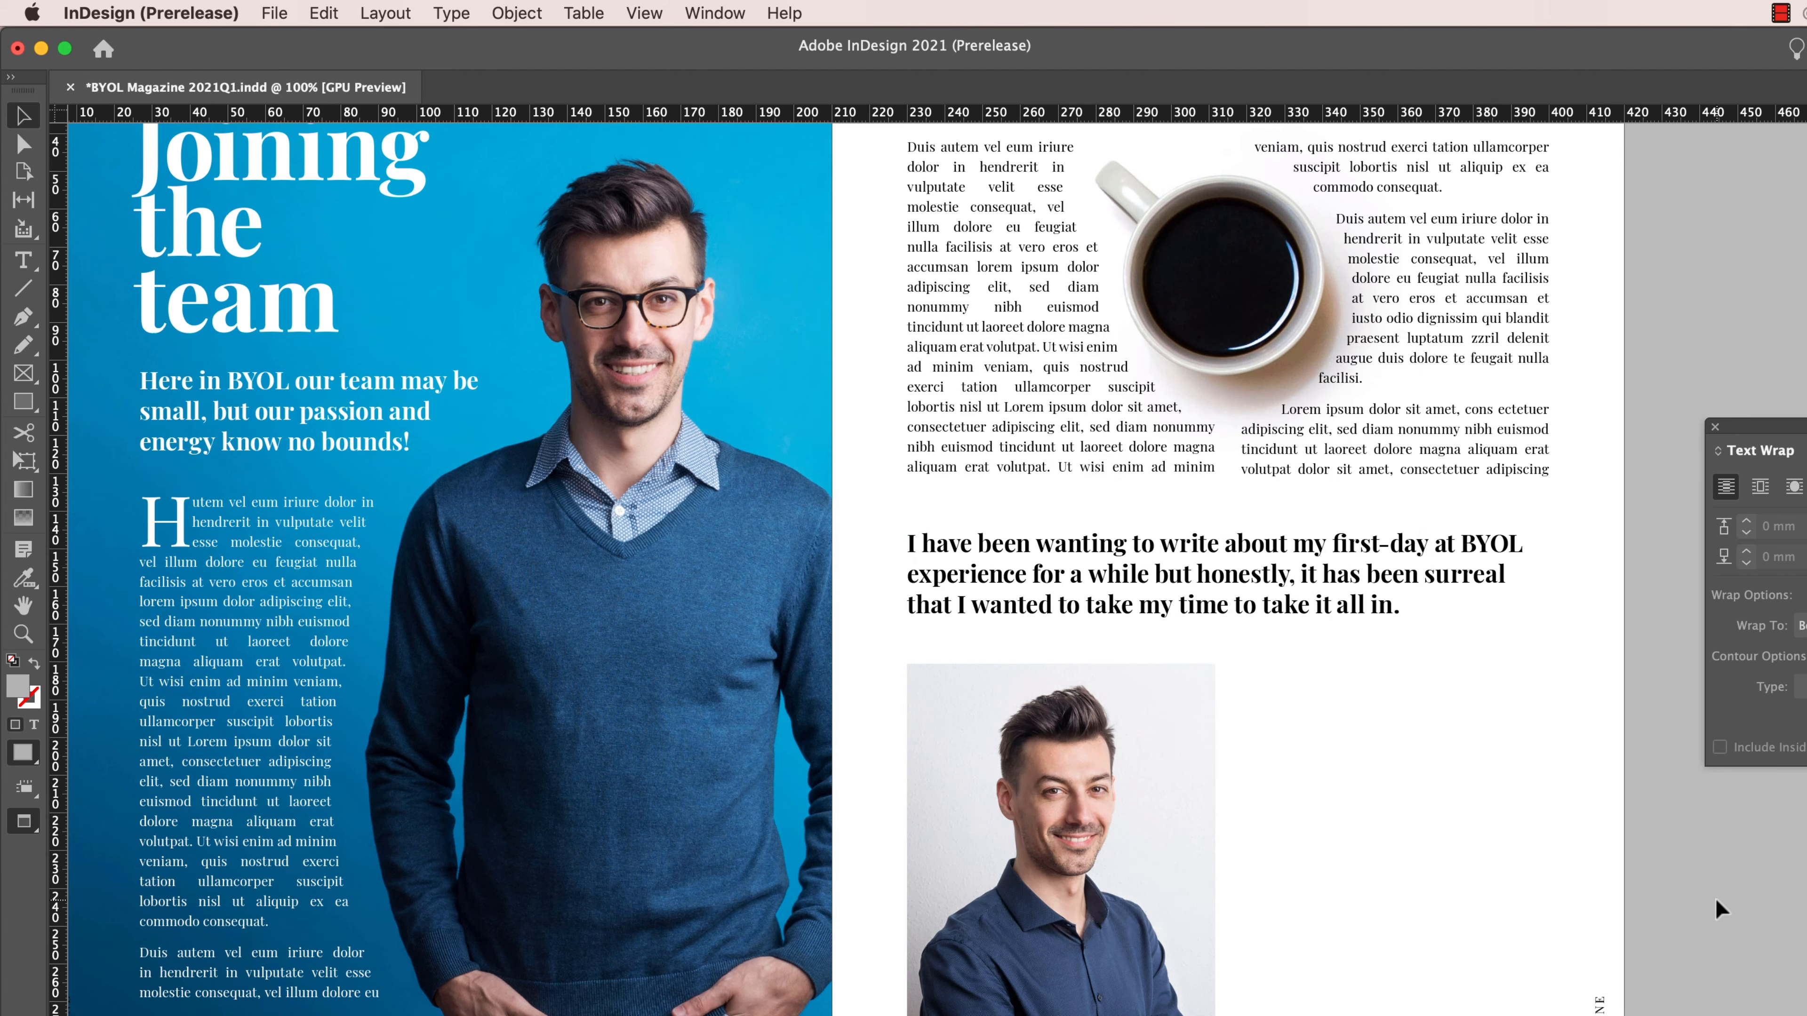
# - Place the cover image JPEG from Exercise Files in the grey frame on the cover, apply Content-Aware Fit and deselect it
pyautogui.scroll(-15, 1715, 898)
pyautogui.scroll(20, 1715, 898)
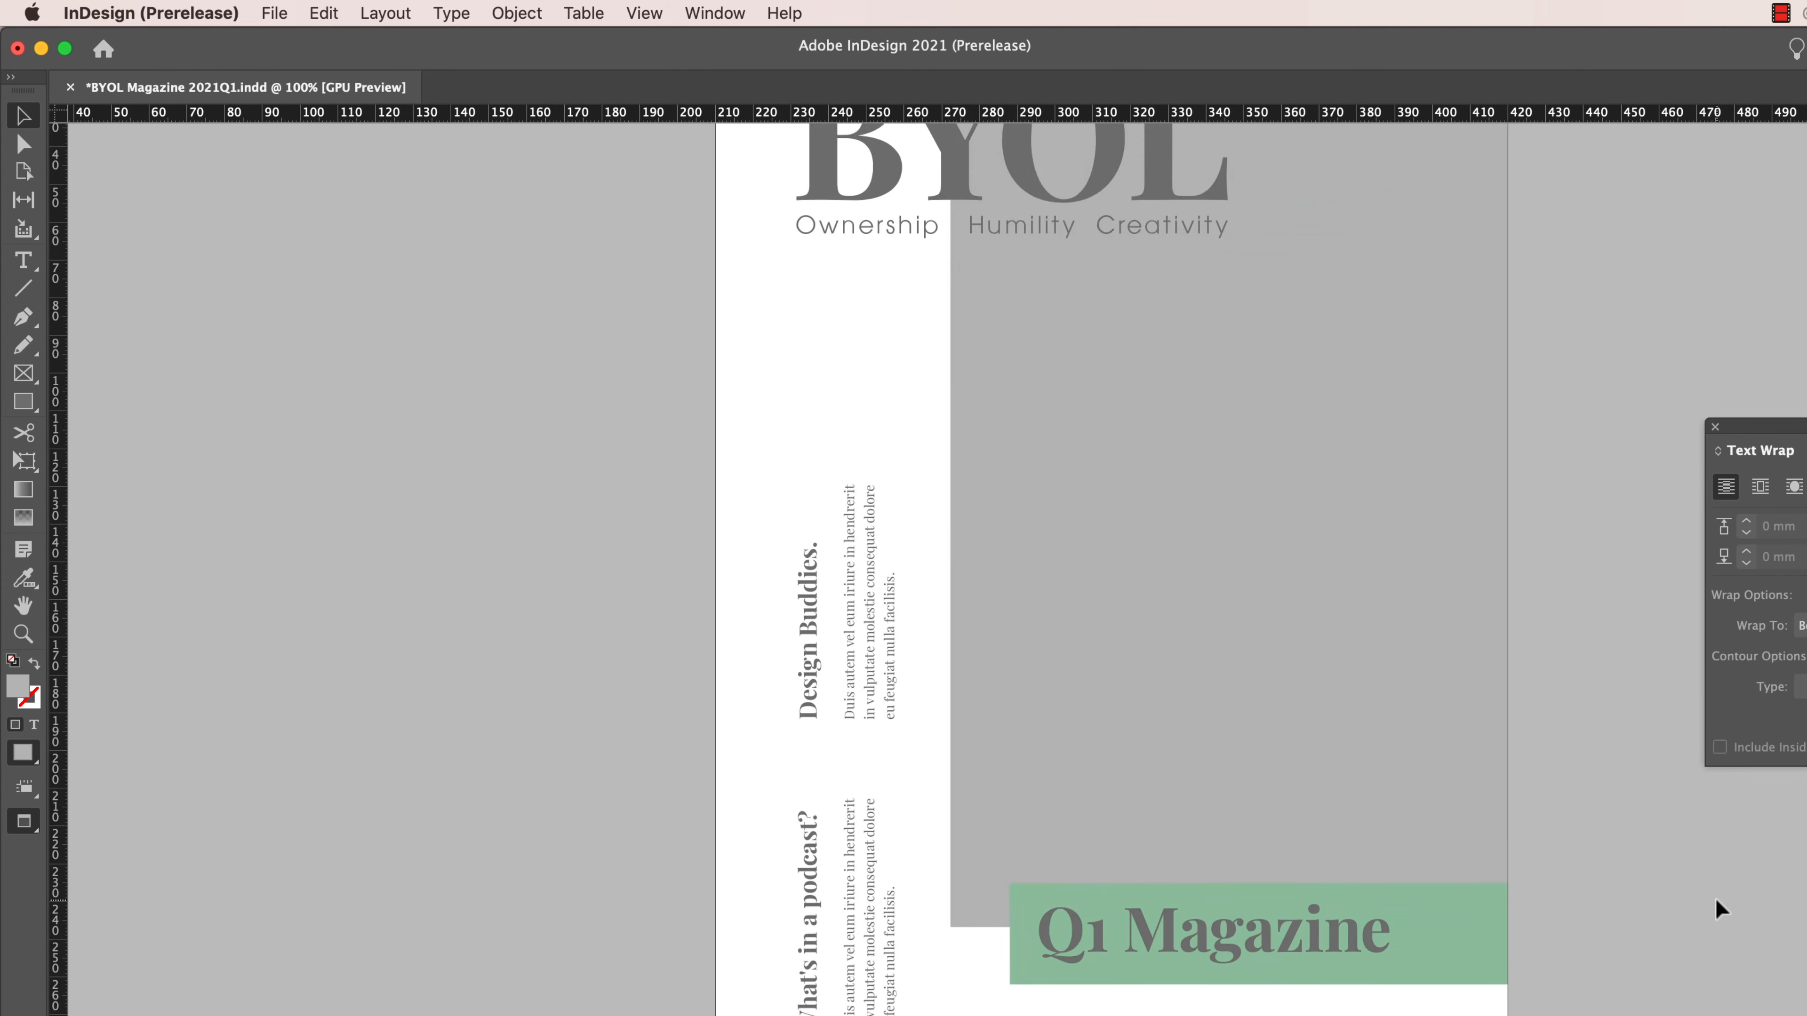
pyautogui.press('super+d')
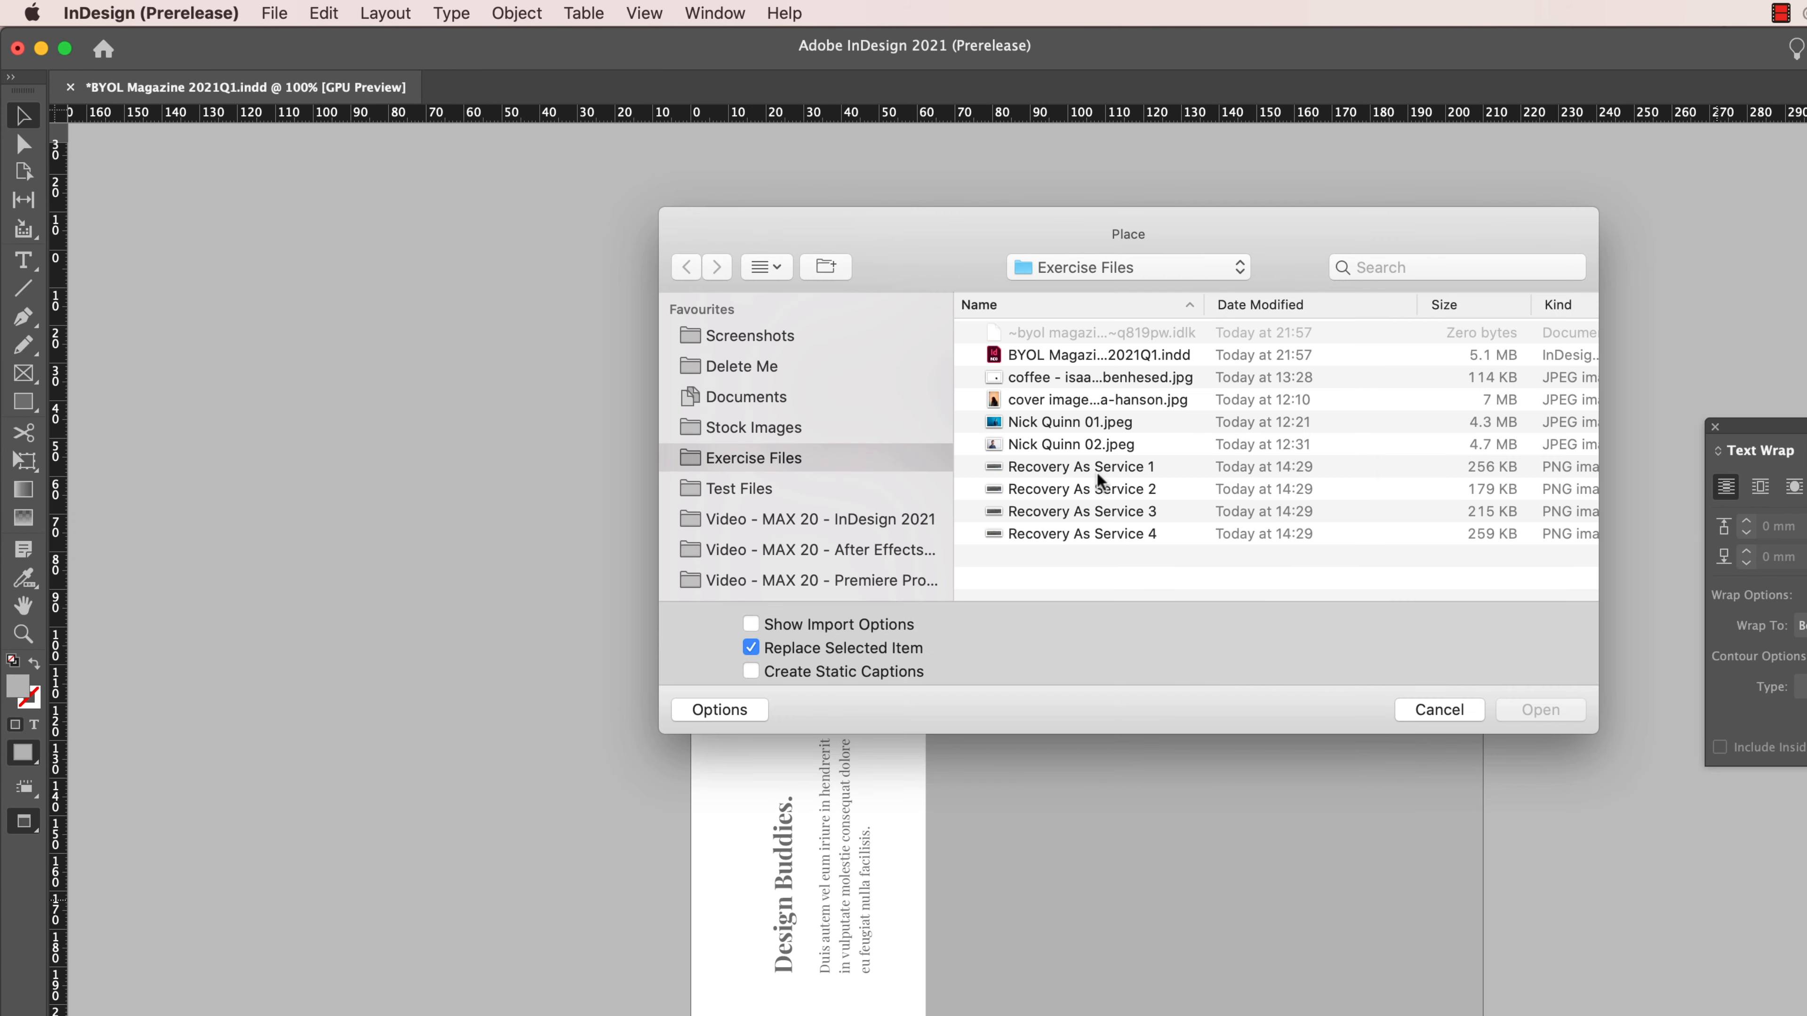
pyautogui.click(1064, 403)
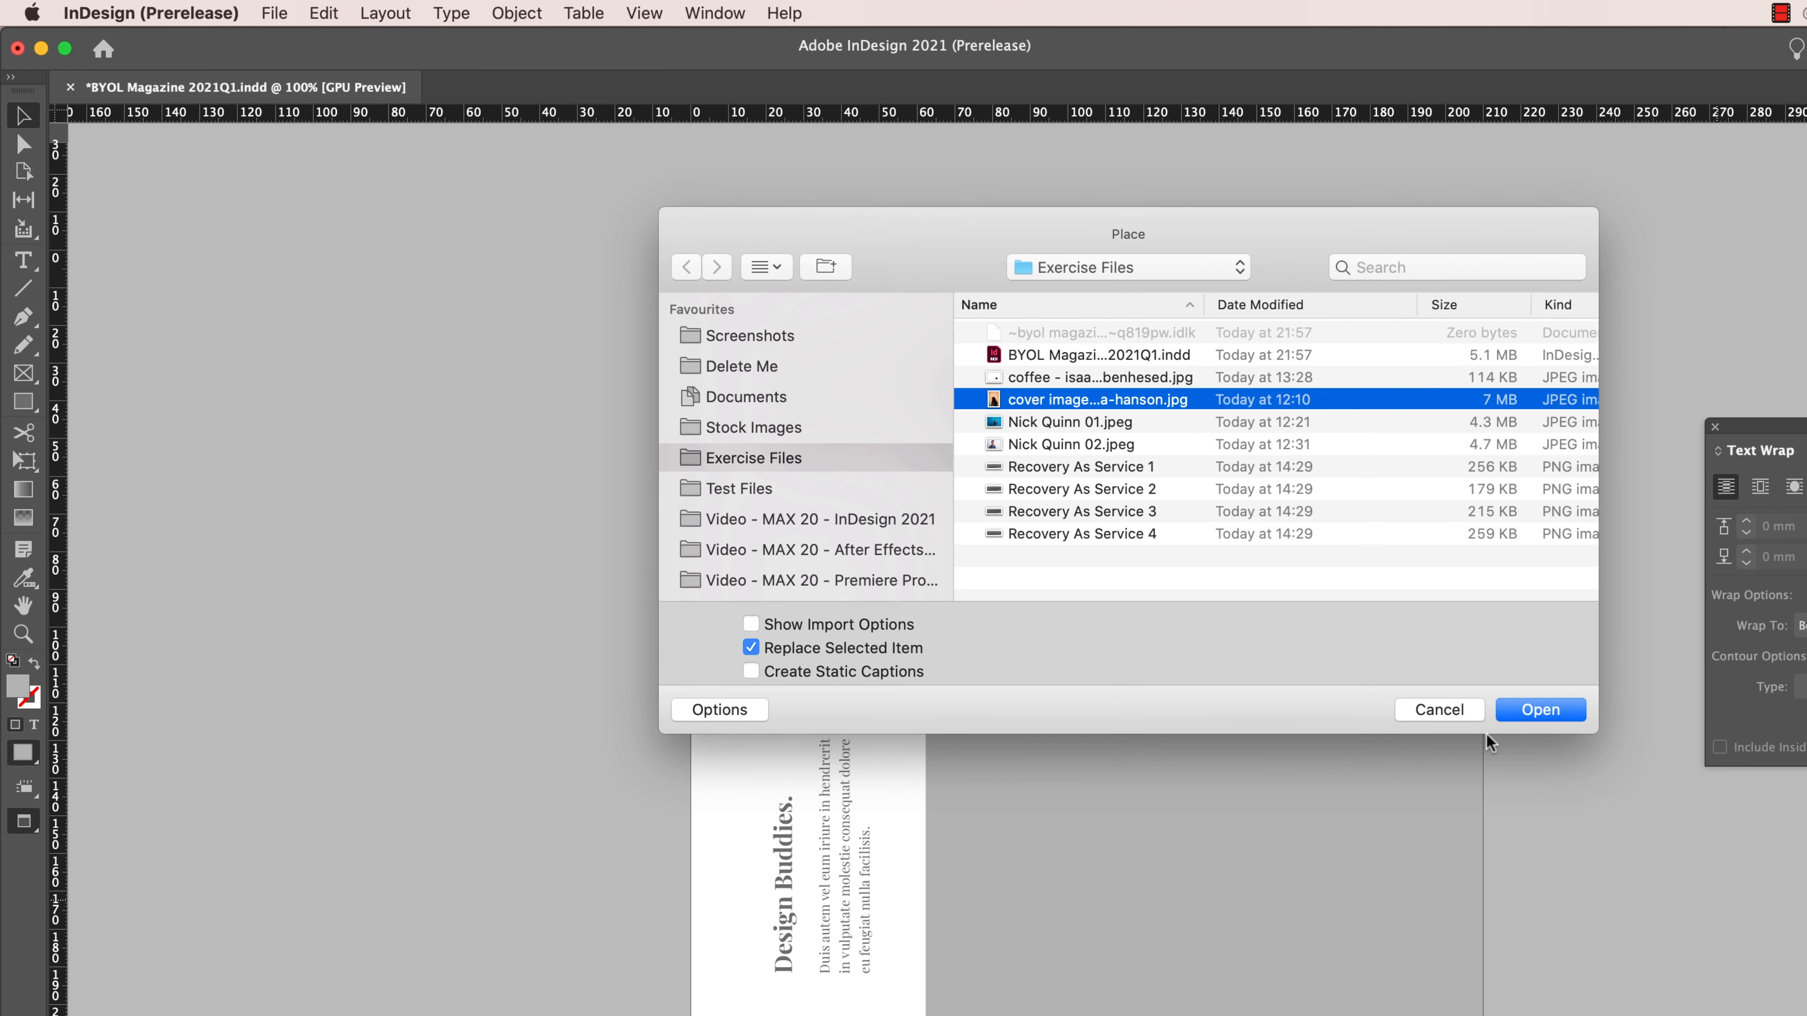
pyautogui.click(1539, 712)
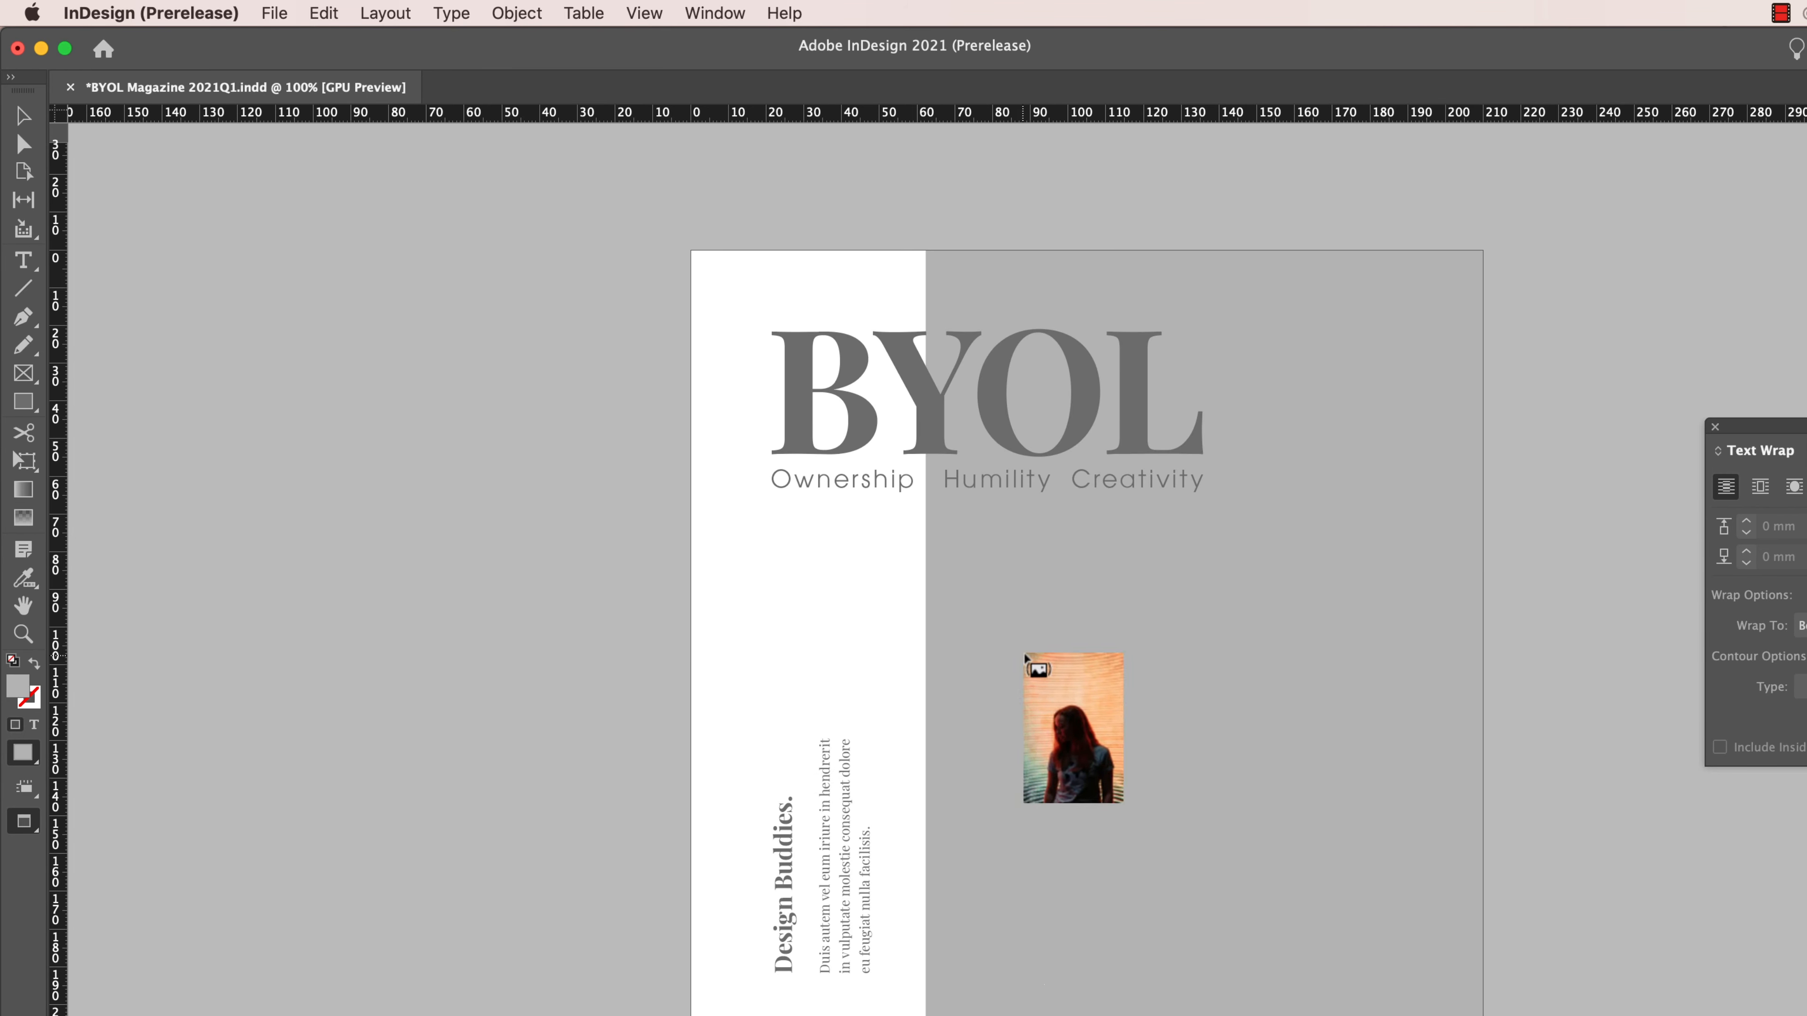
pyautogui.click(1263, 627)
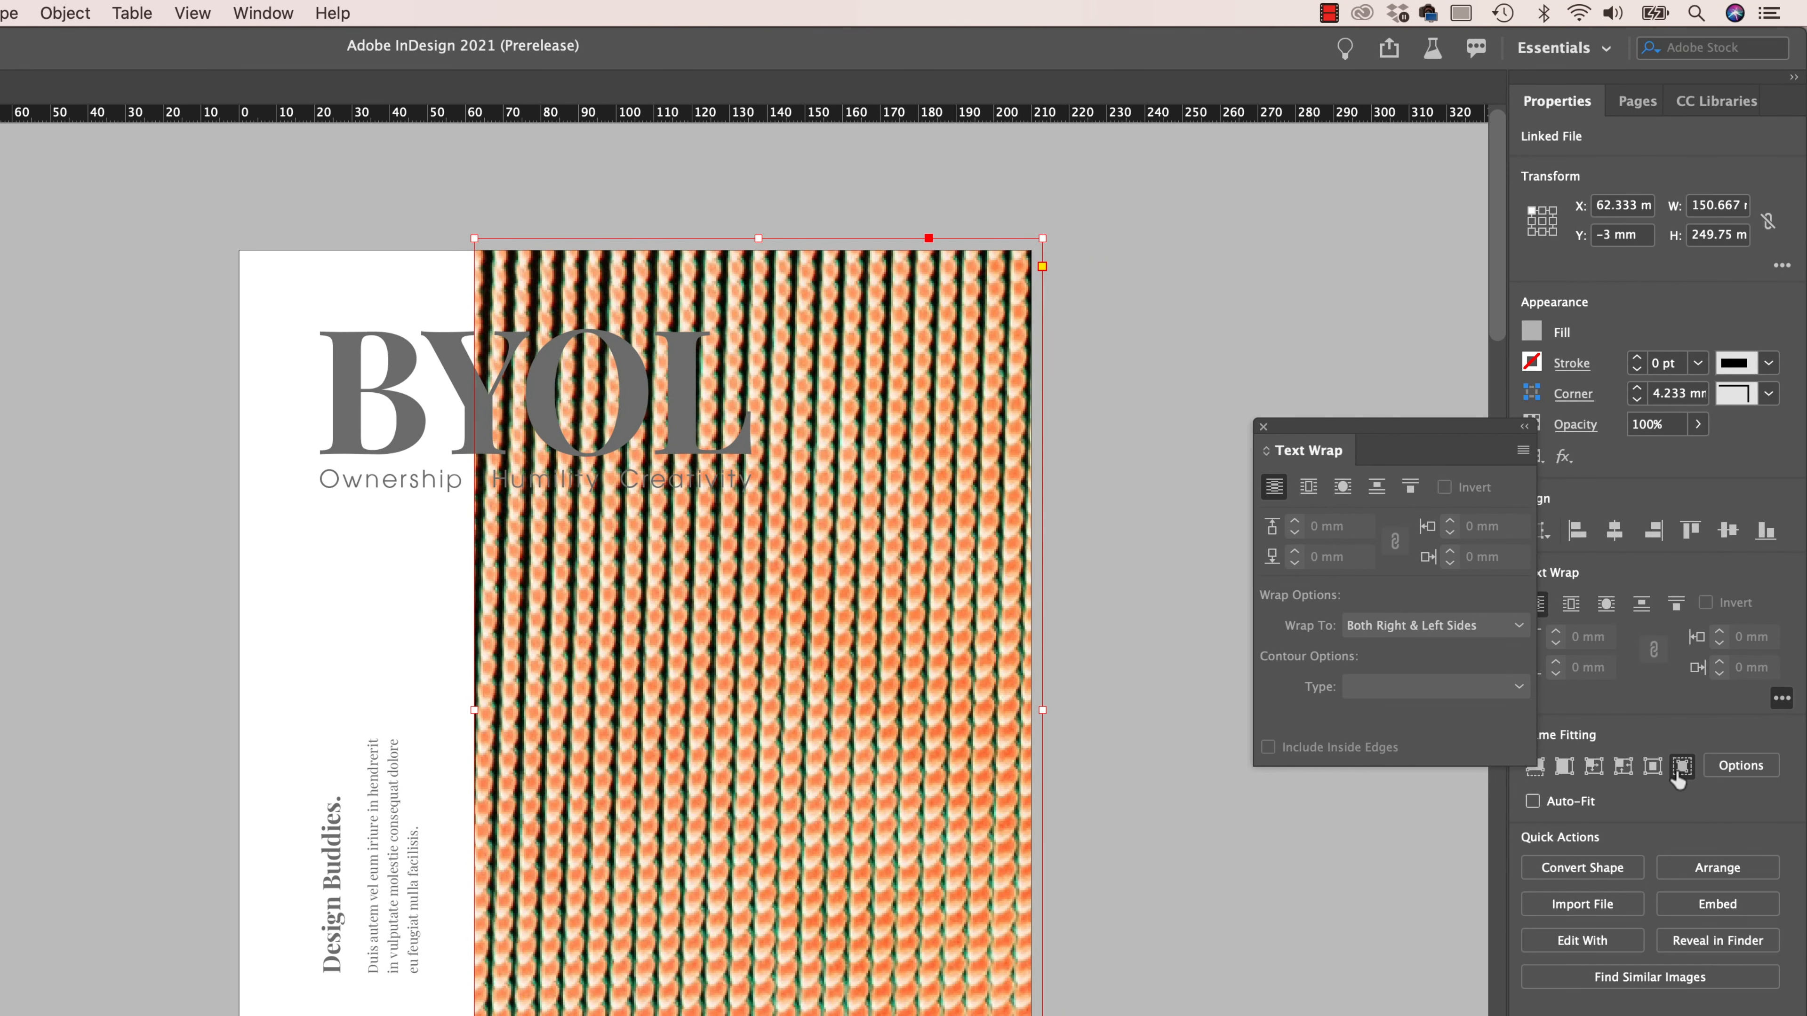
pyautogui.click(1680, 767)
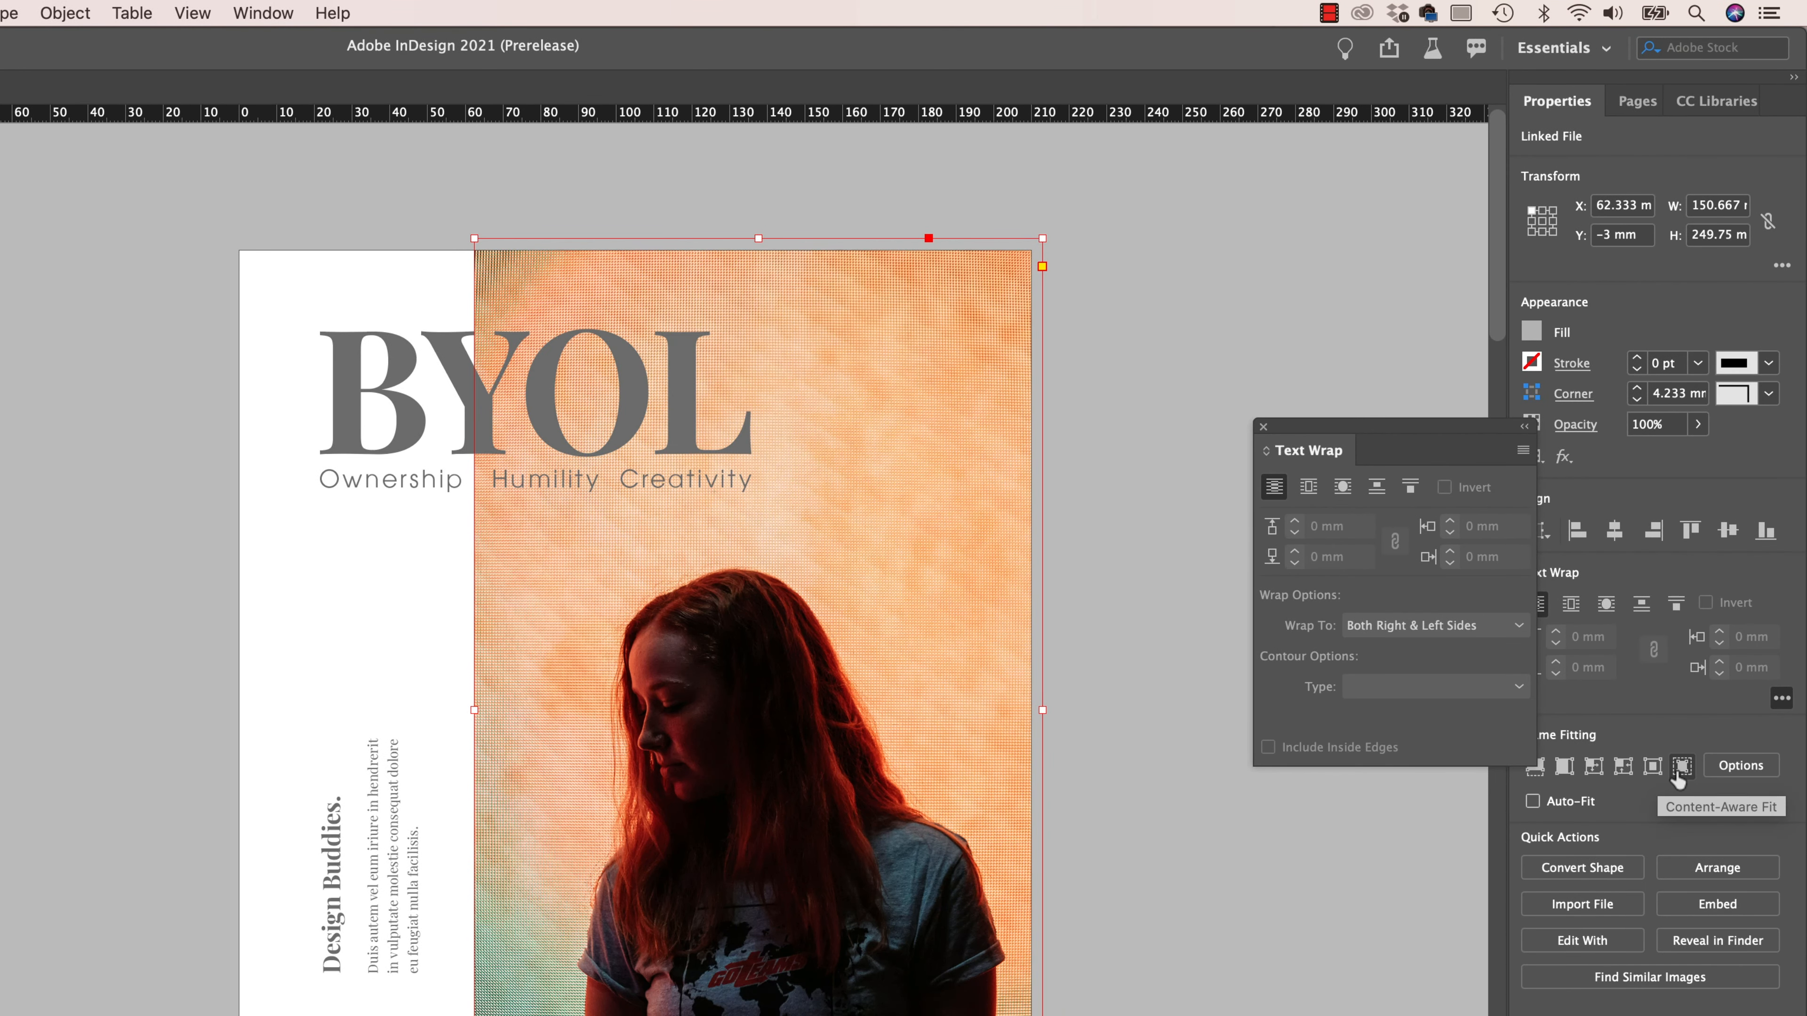
pyautogui.click(1154, 1002)
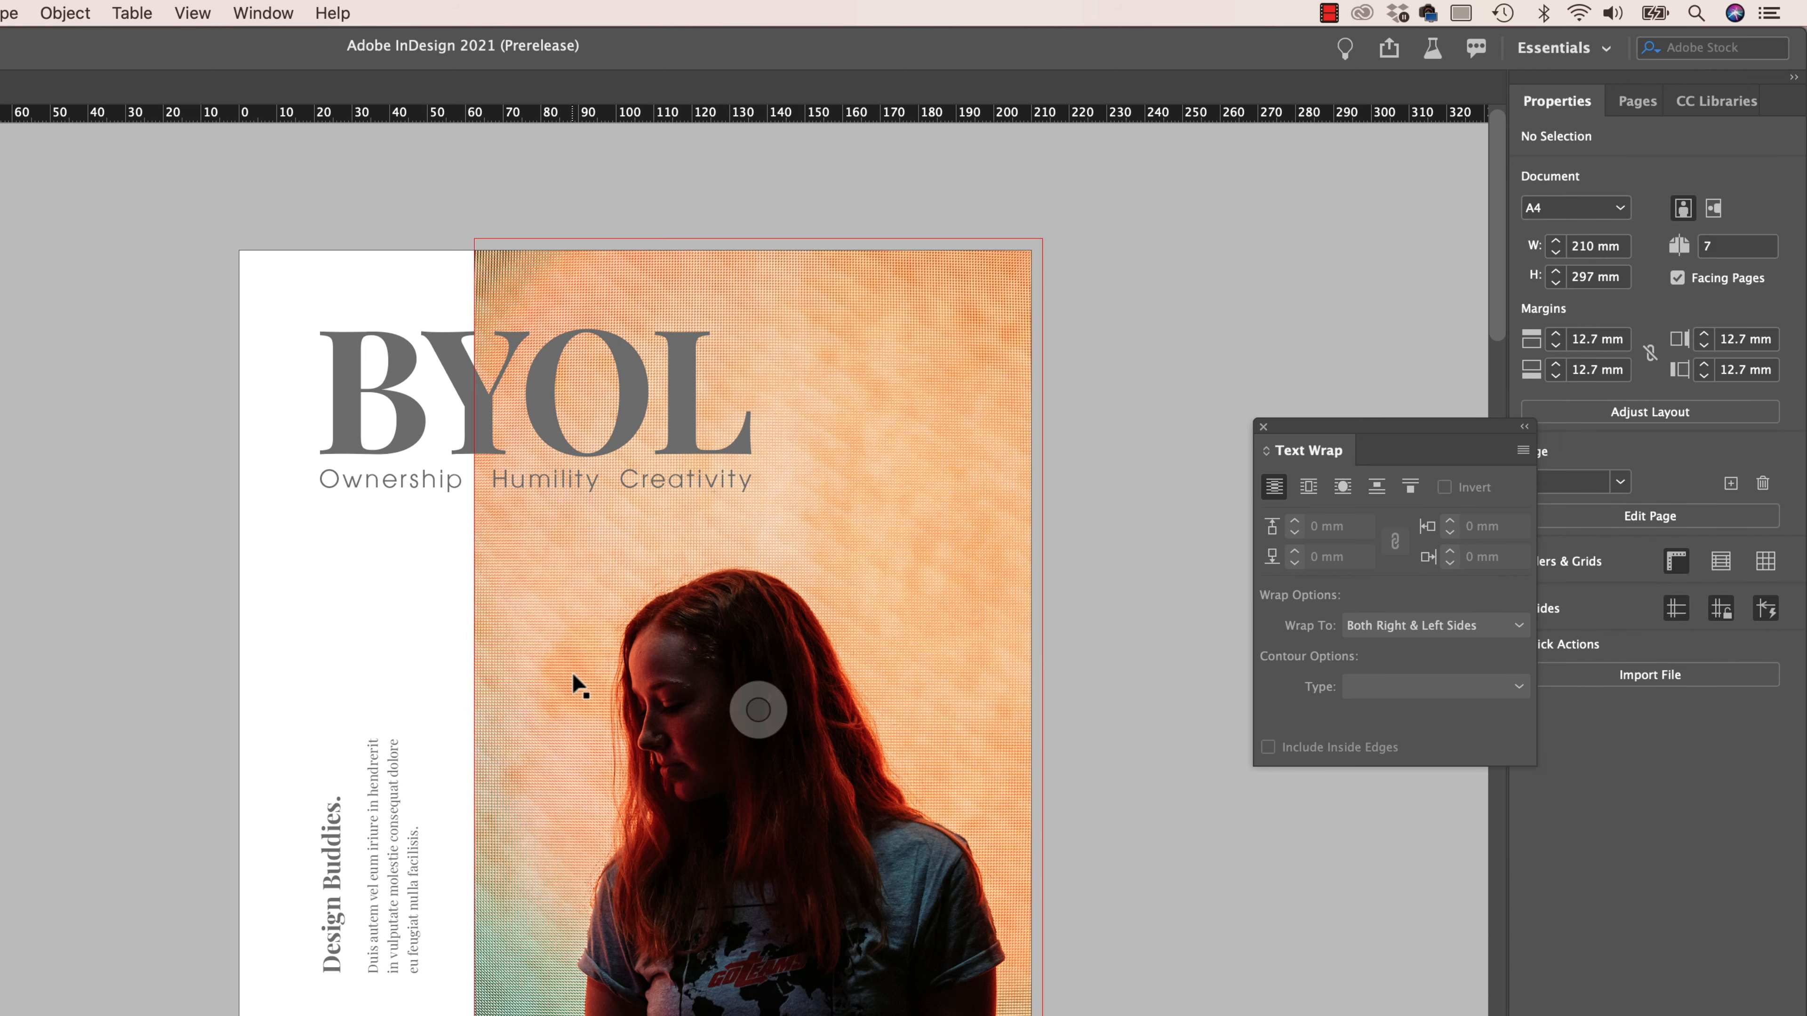
# - Sample a light orange from the cover photo's background with the Eyedropper and add it as swatch R=229 G=199 B=148, closing Text Wrap
pyautogui.press('i')
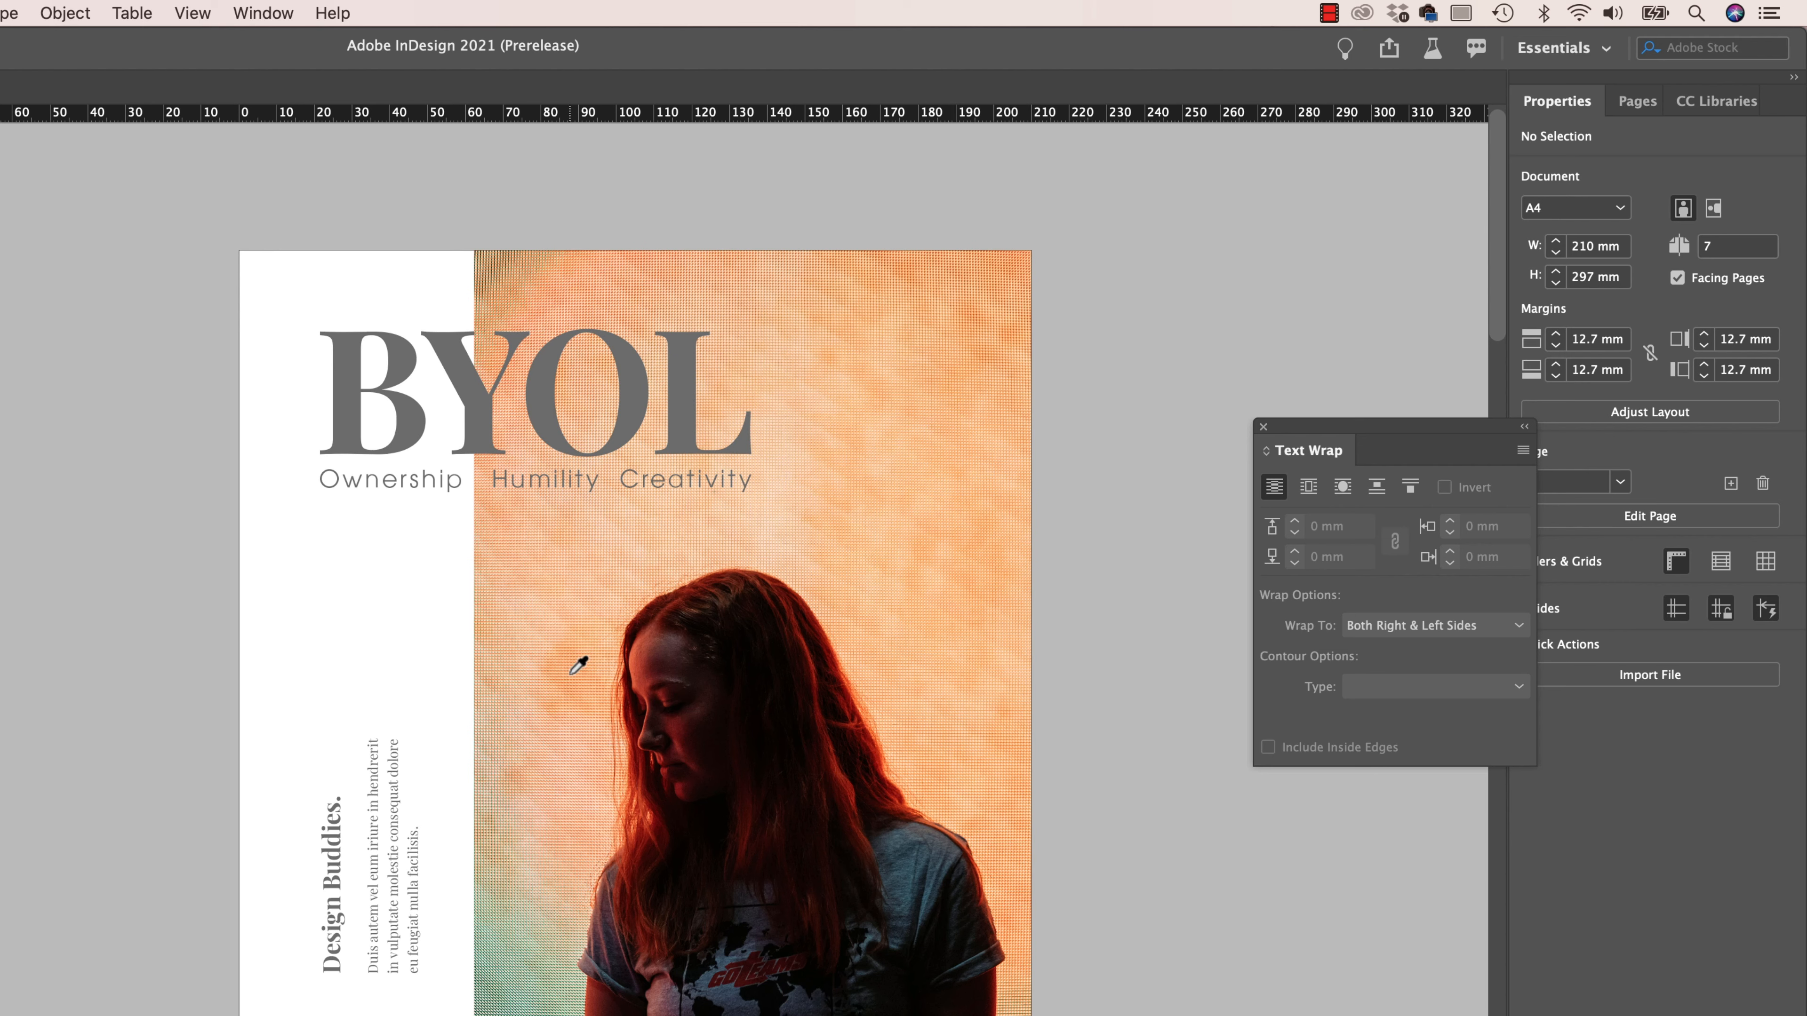
pyautogui.click(570, 674)
pyautogui.click(1263, 426)
pyautogui.click(260, 11)
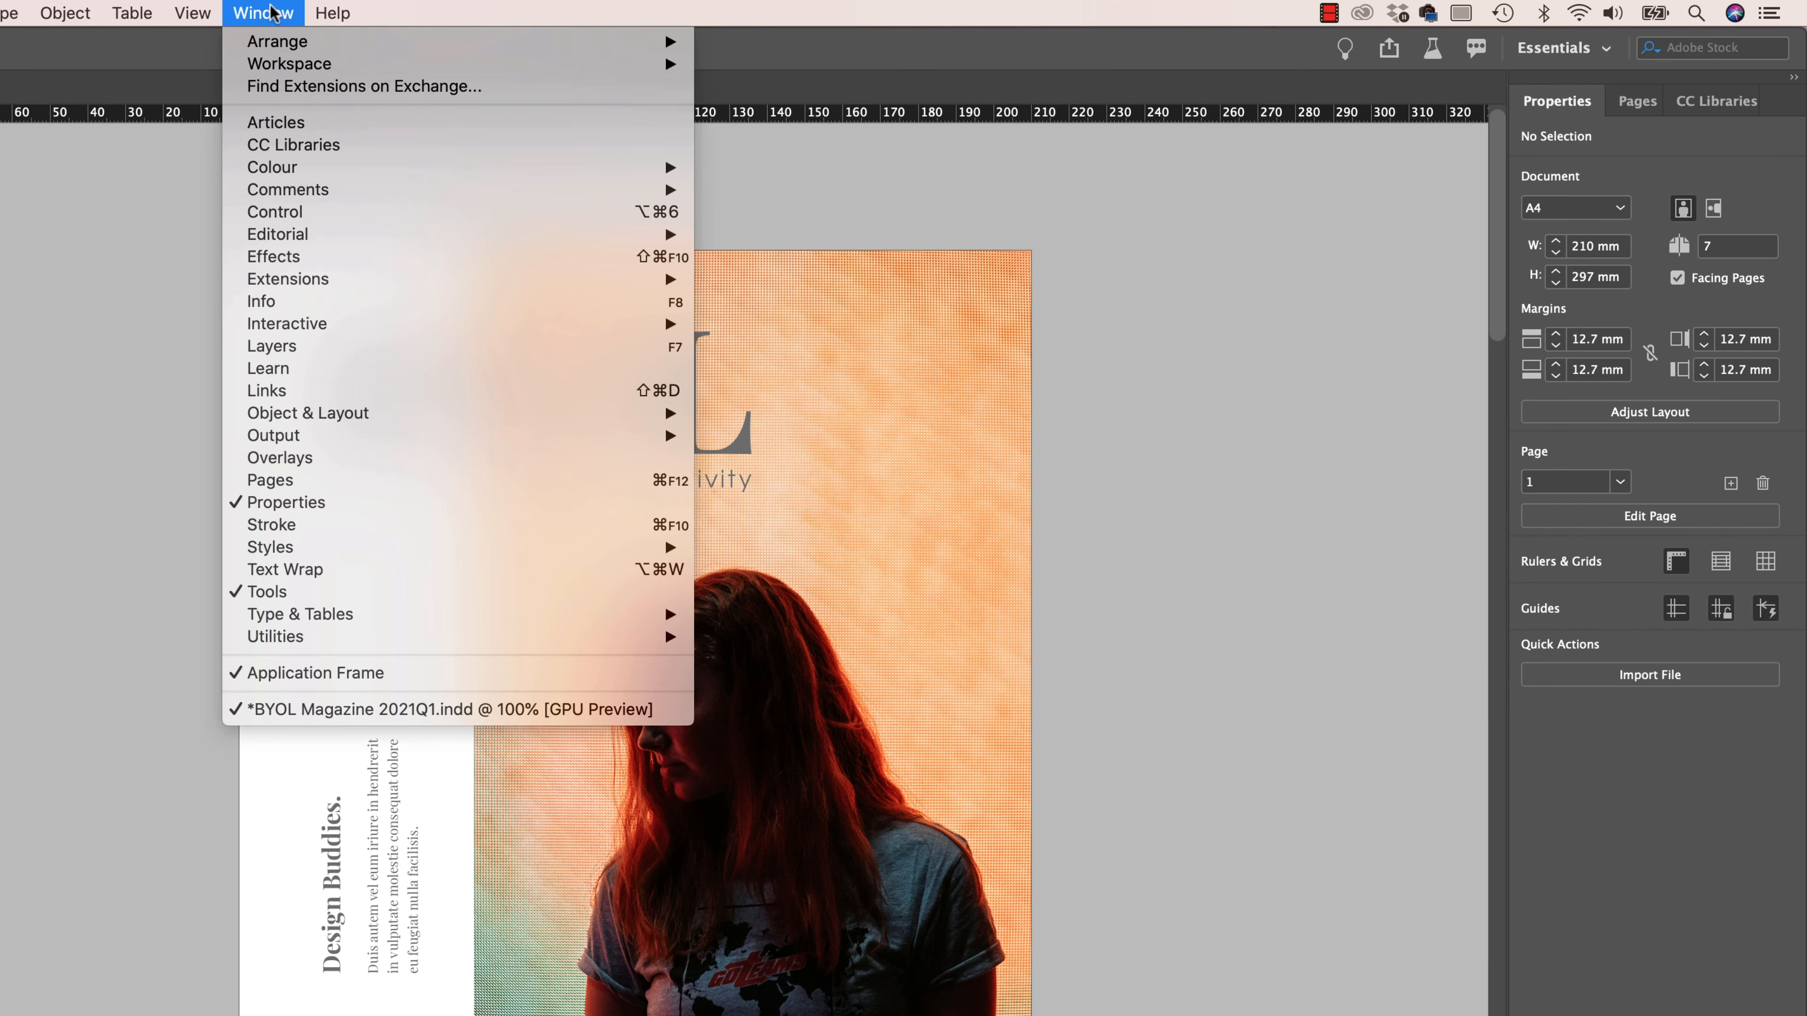
pyautogui.moveTo(292, 175)
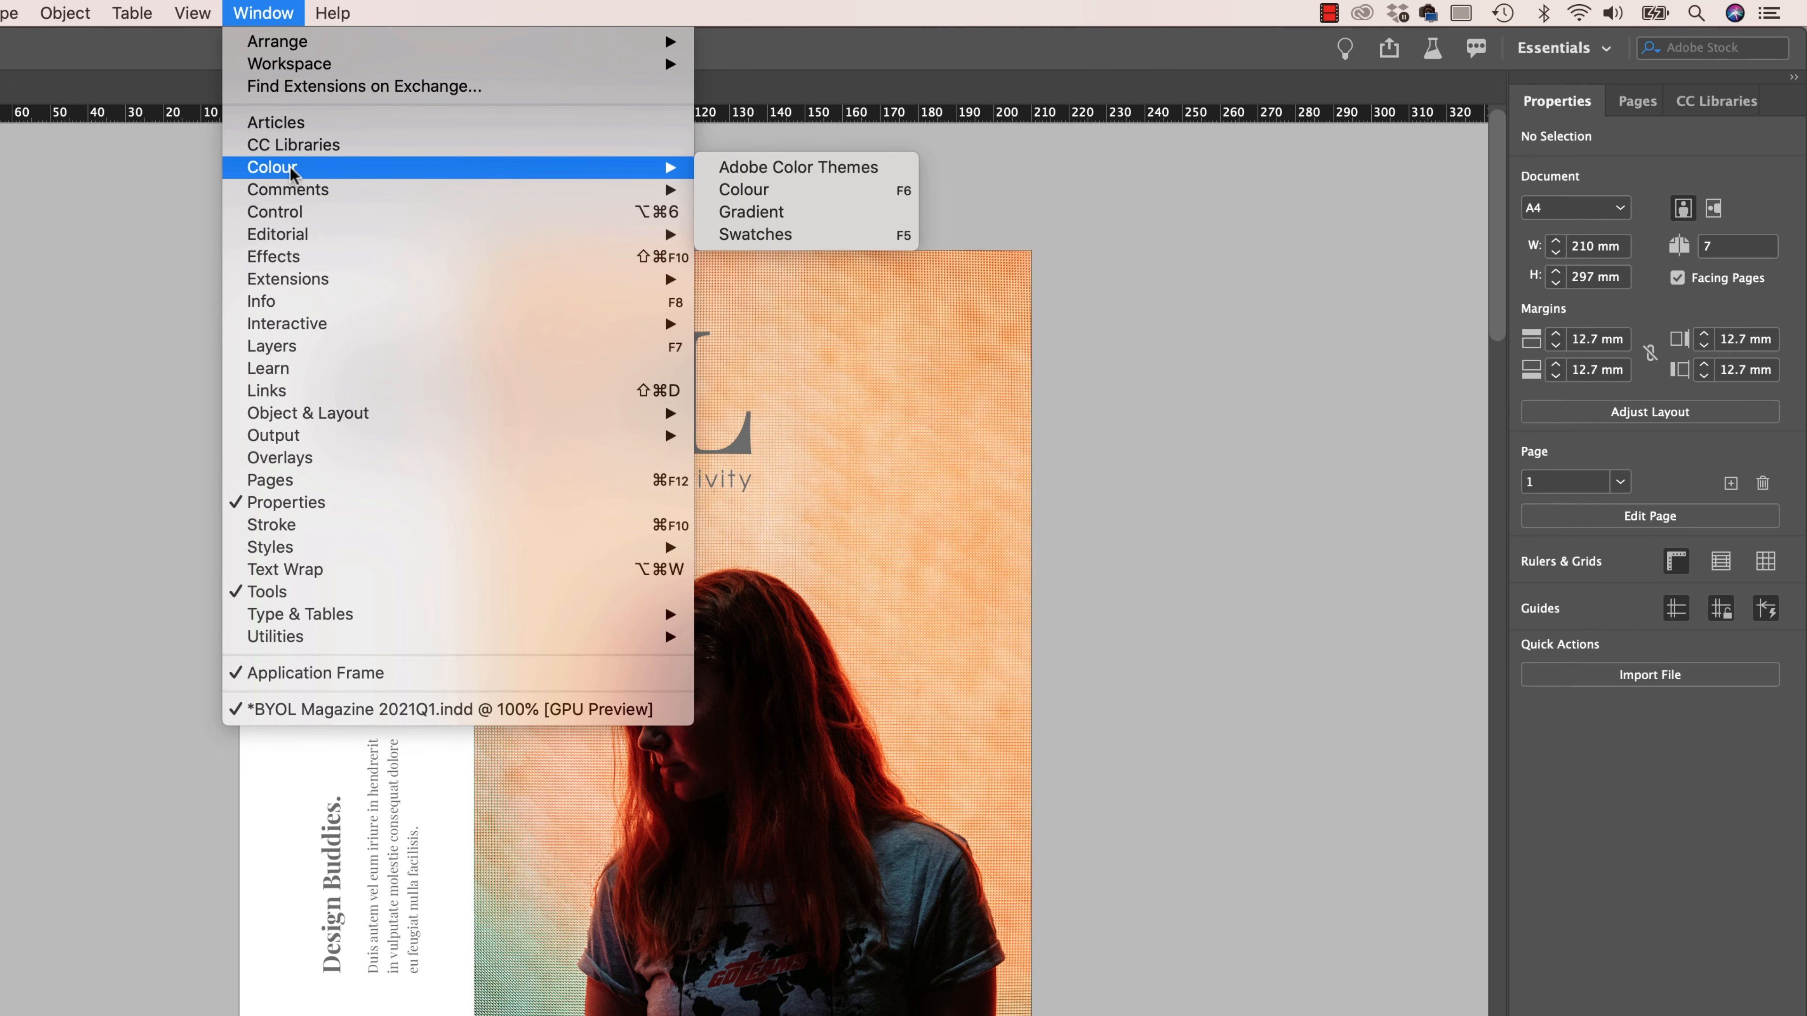
pyautogui.click(803, 236)
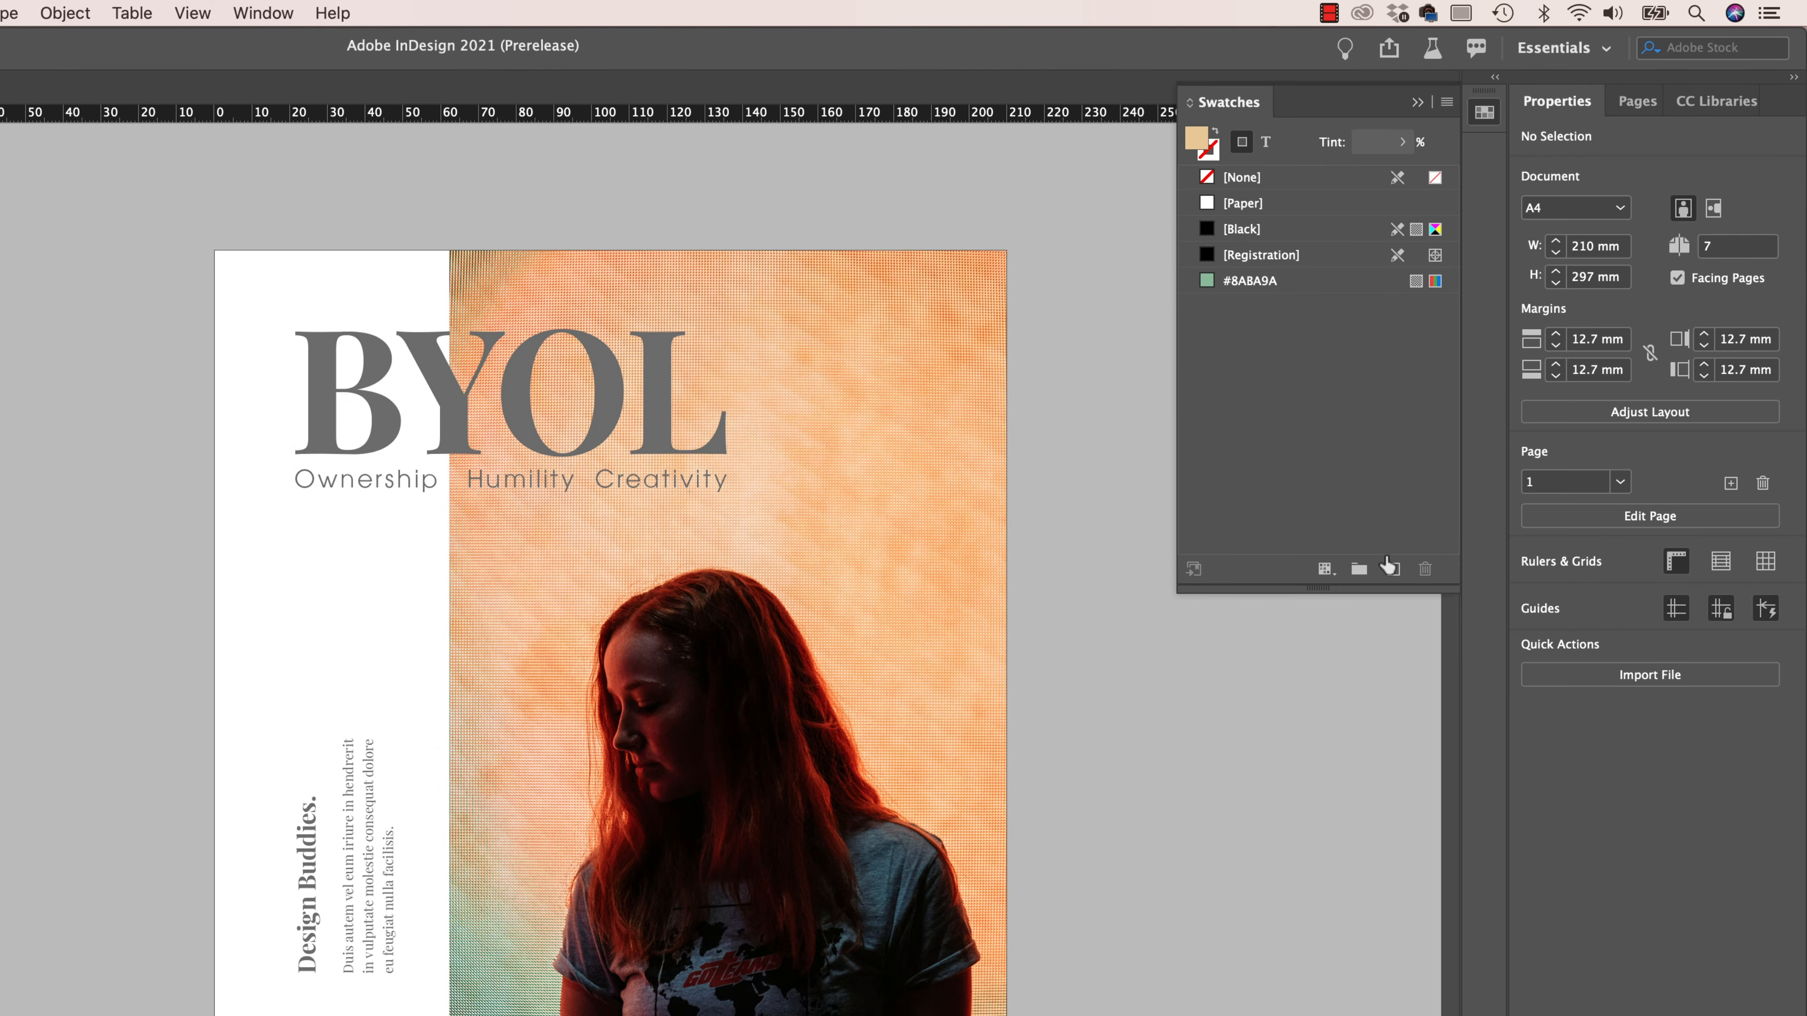
pyautogui.click(1393, 569)
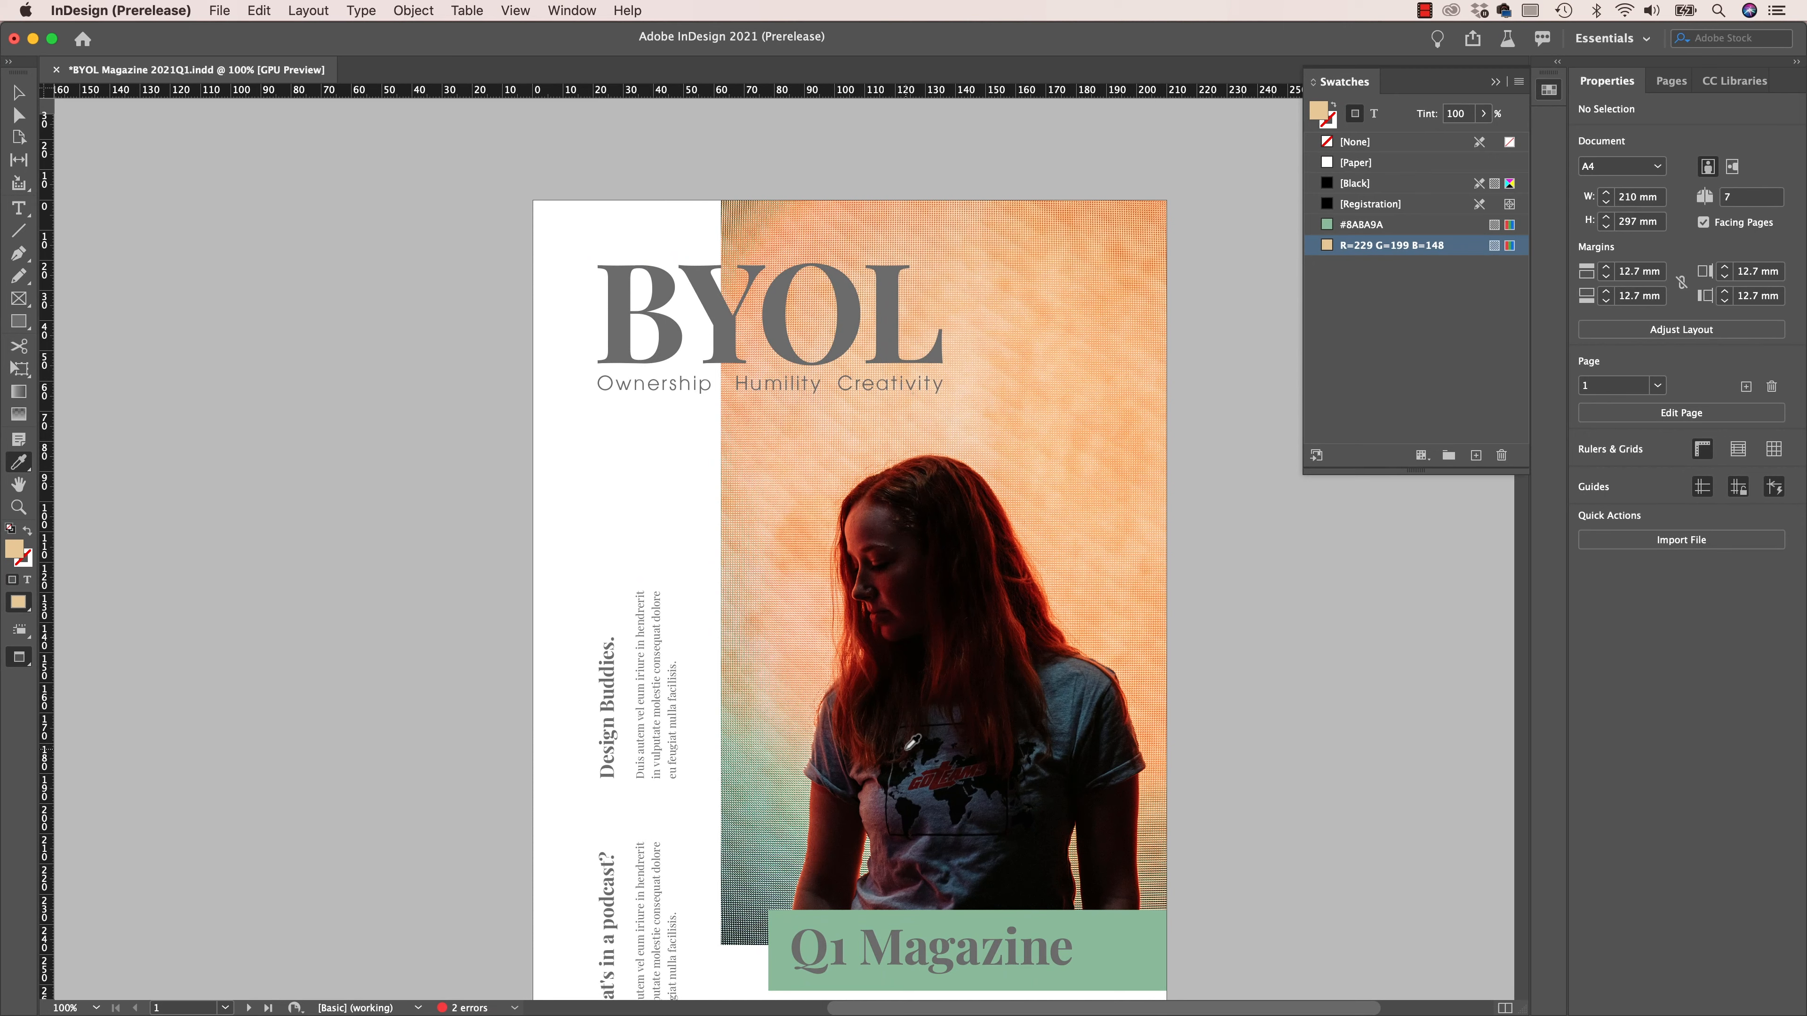
# - Sample the dark grey of the T-shirt in the cover photo, add it as a swatch and name it Slate
pyautogui.click(992, 813)
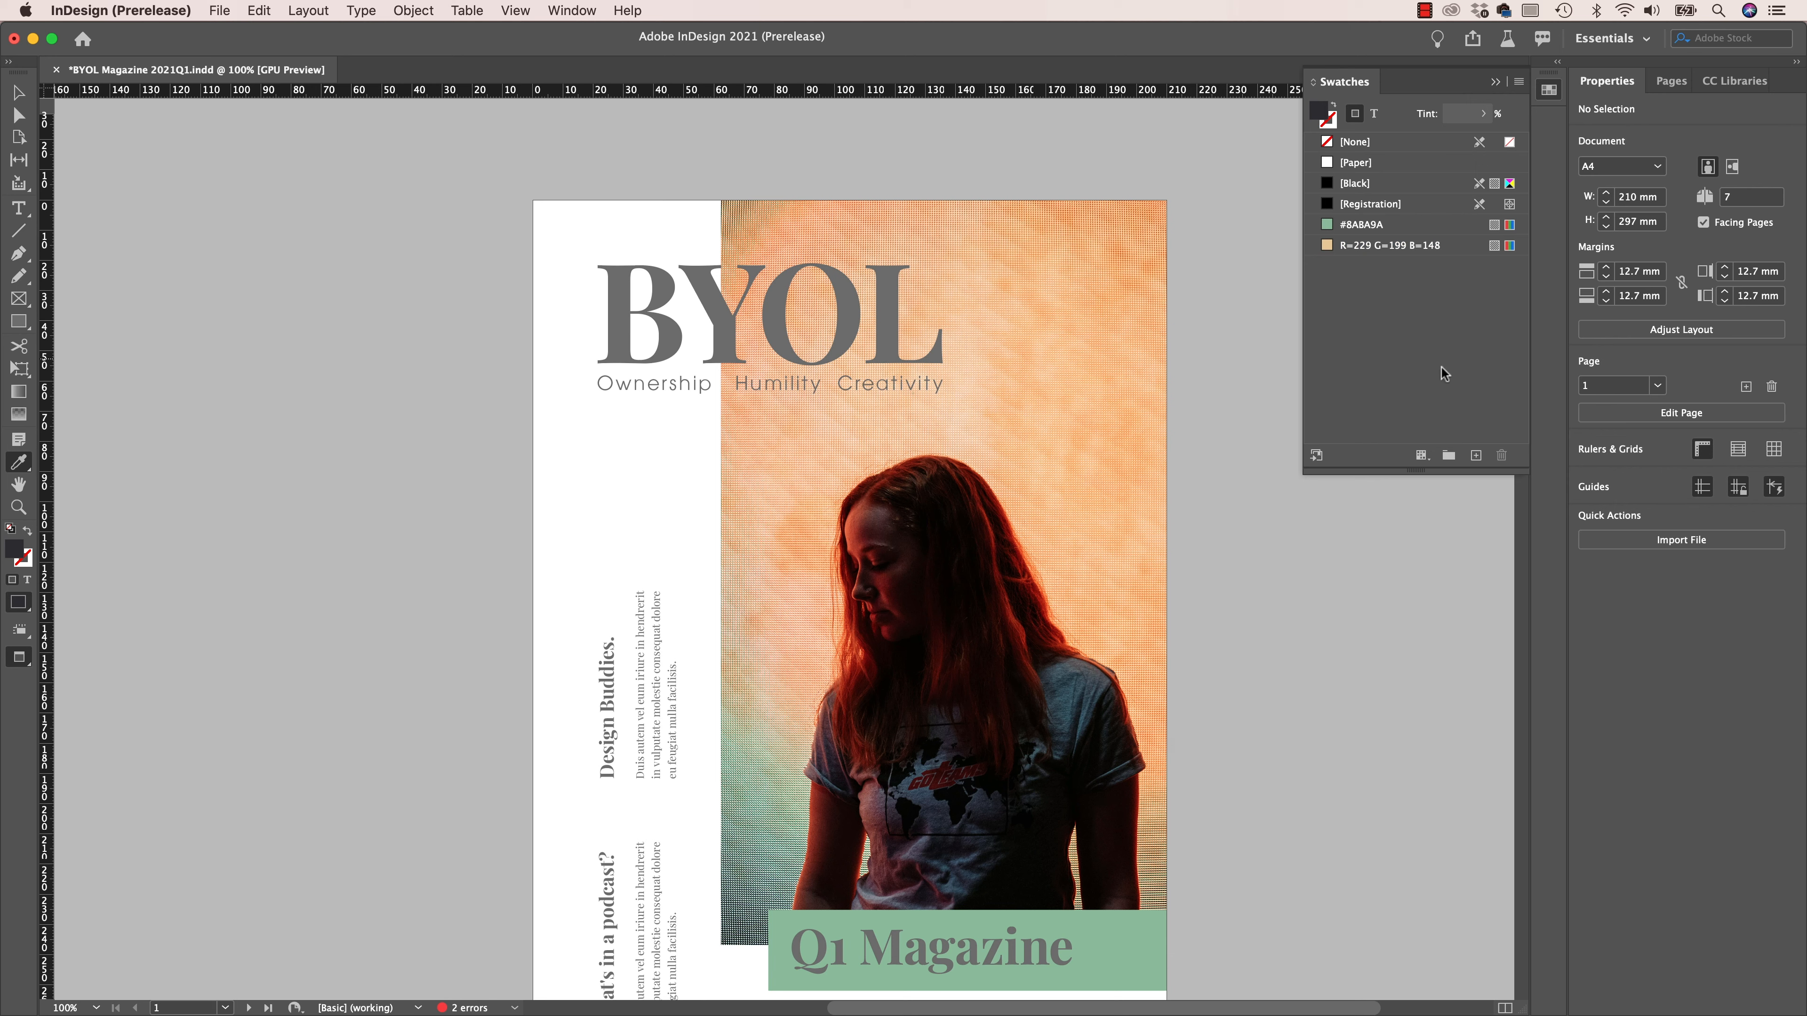
pyautogui.click(1475, 455)
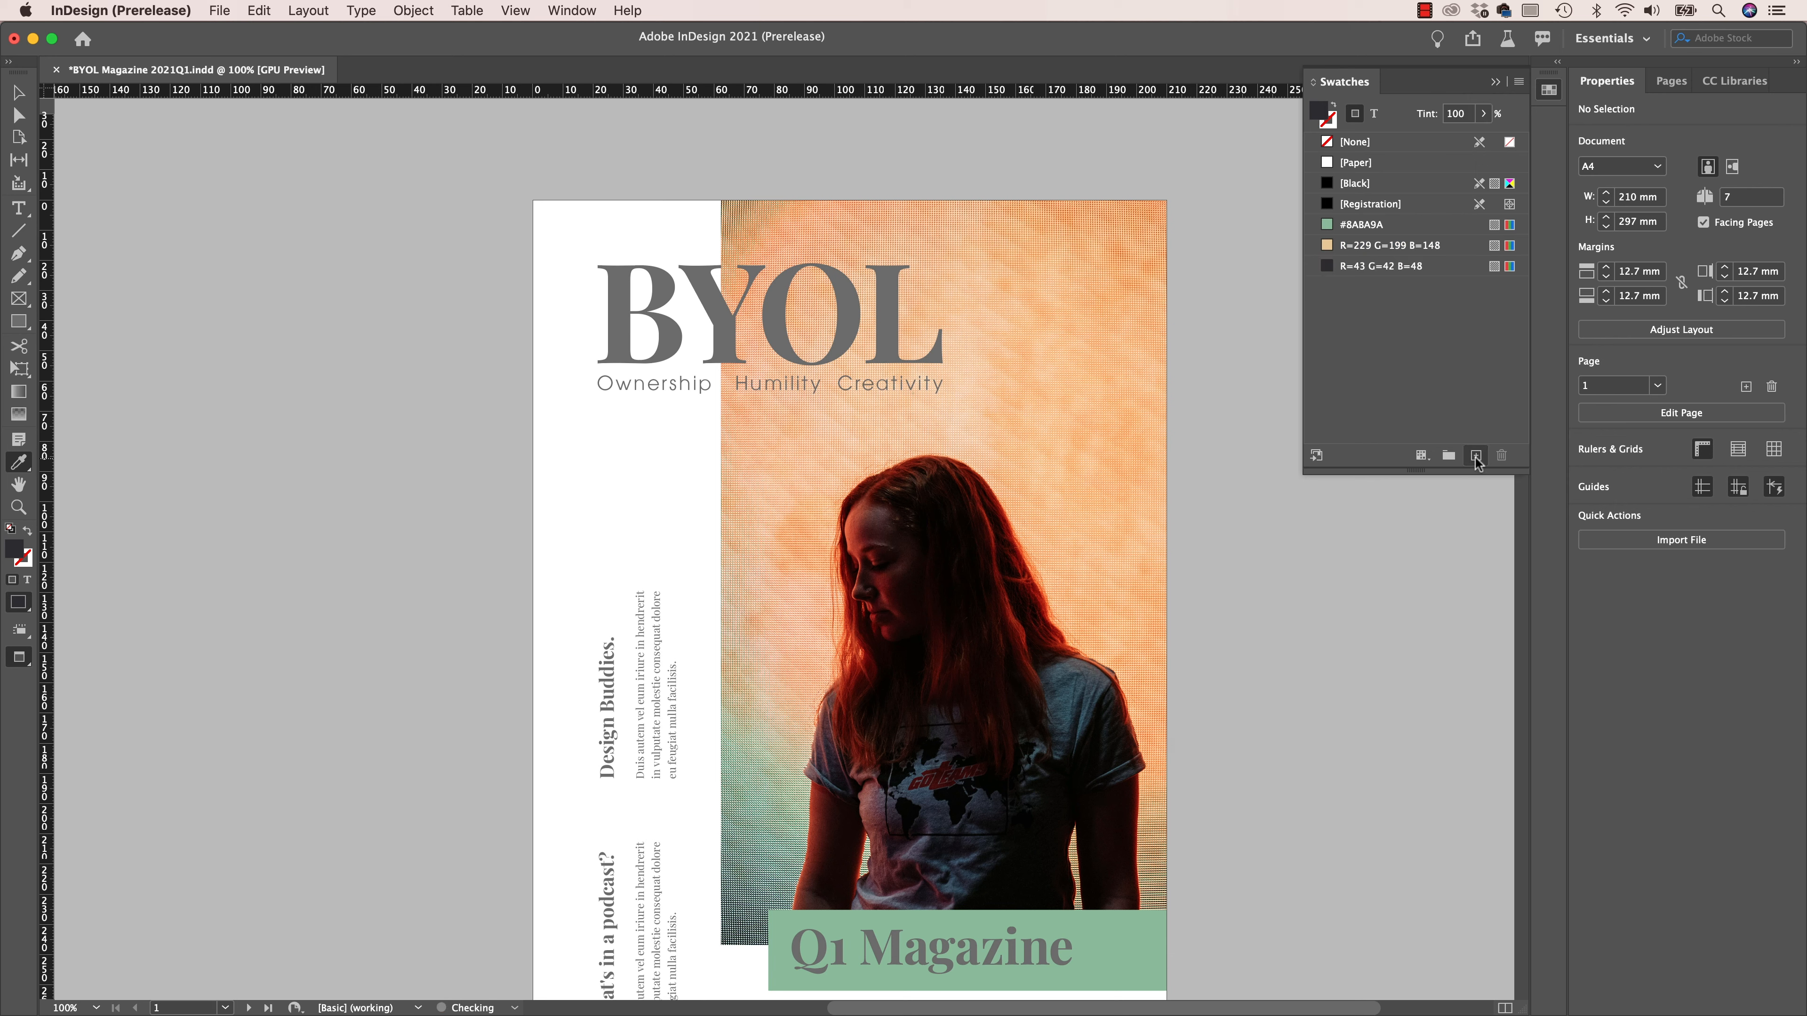
pyautogui.doubleClick(1380, 267)
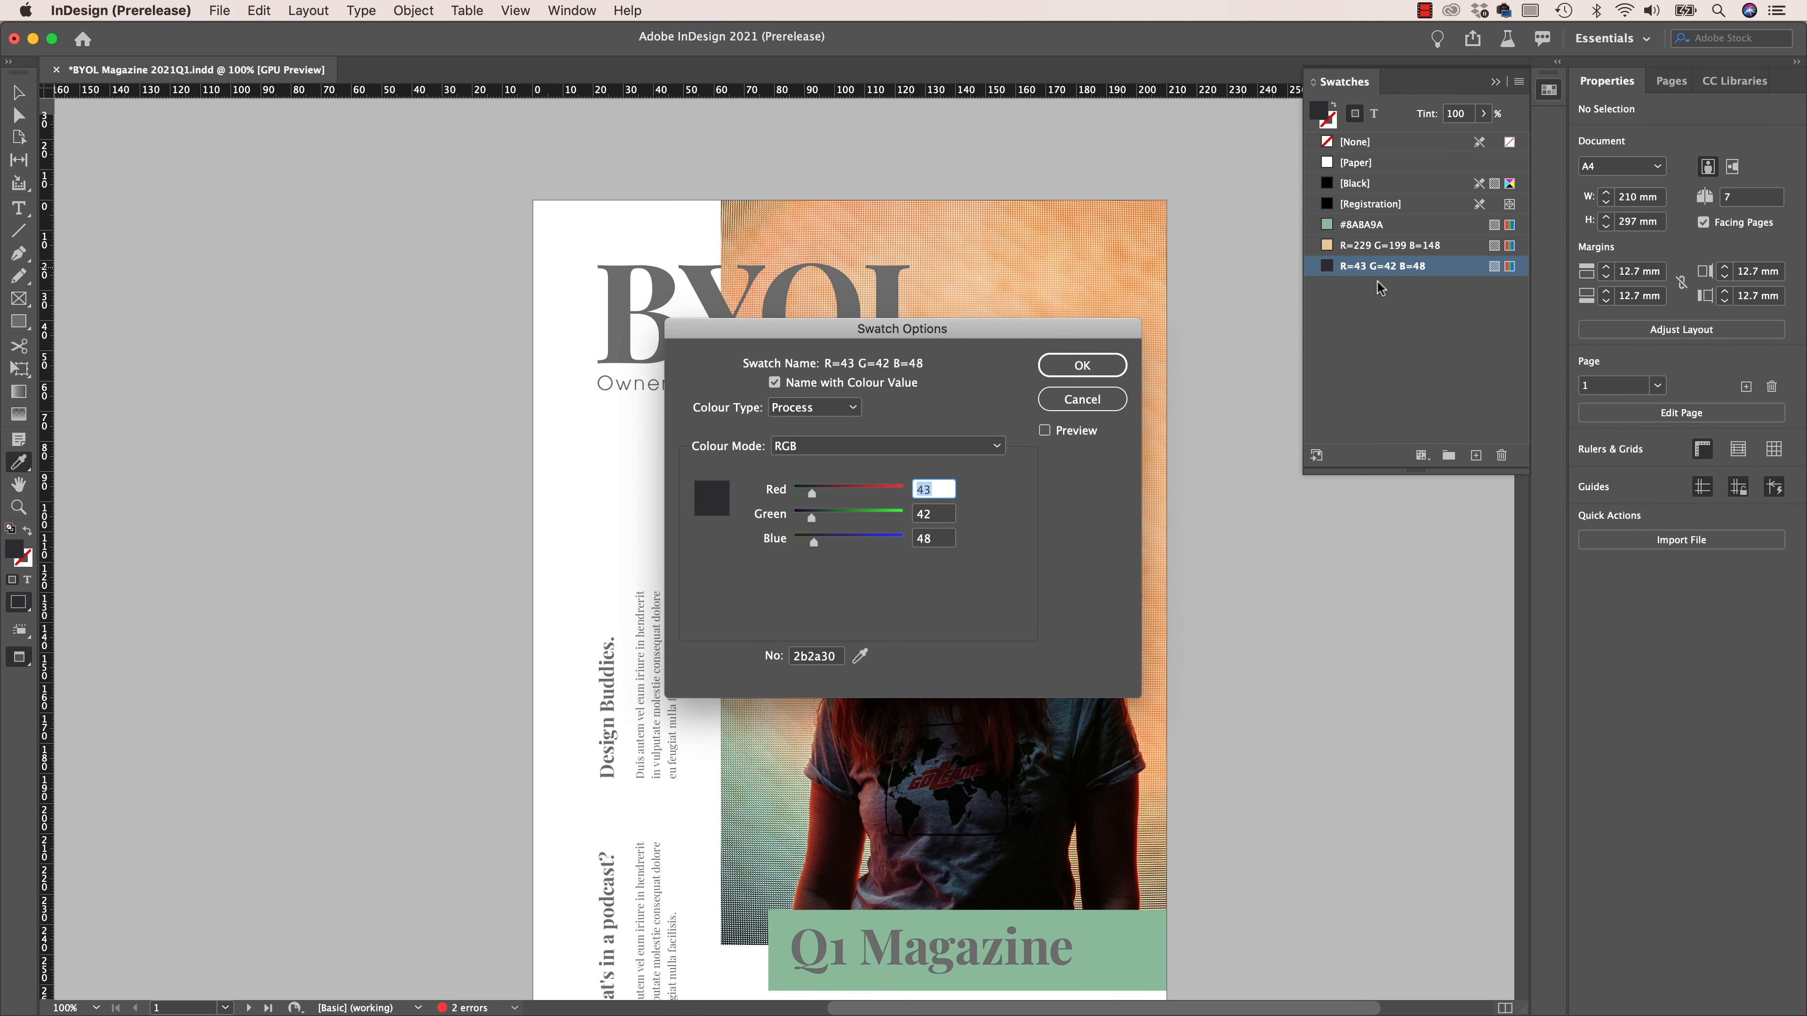
pyautogui.click(854, 383)
pyautogui.write('Slate')
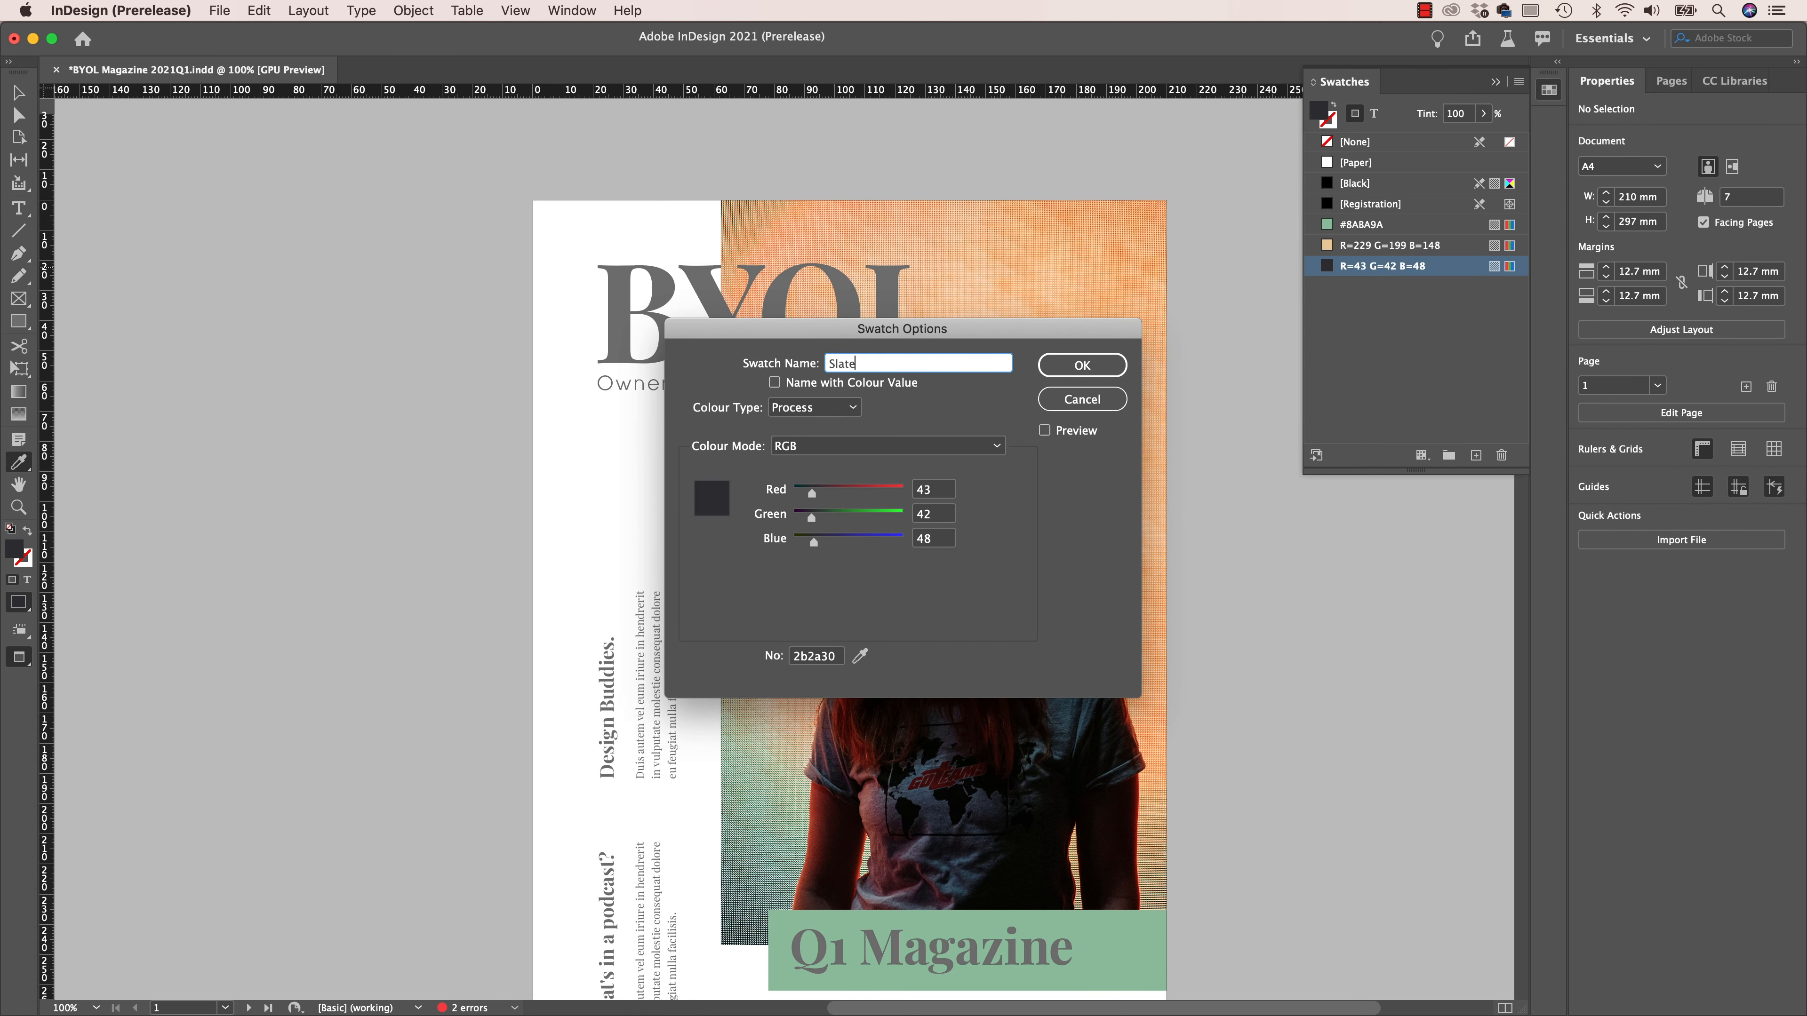
pyautogui.press('Return')
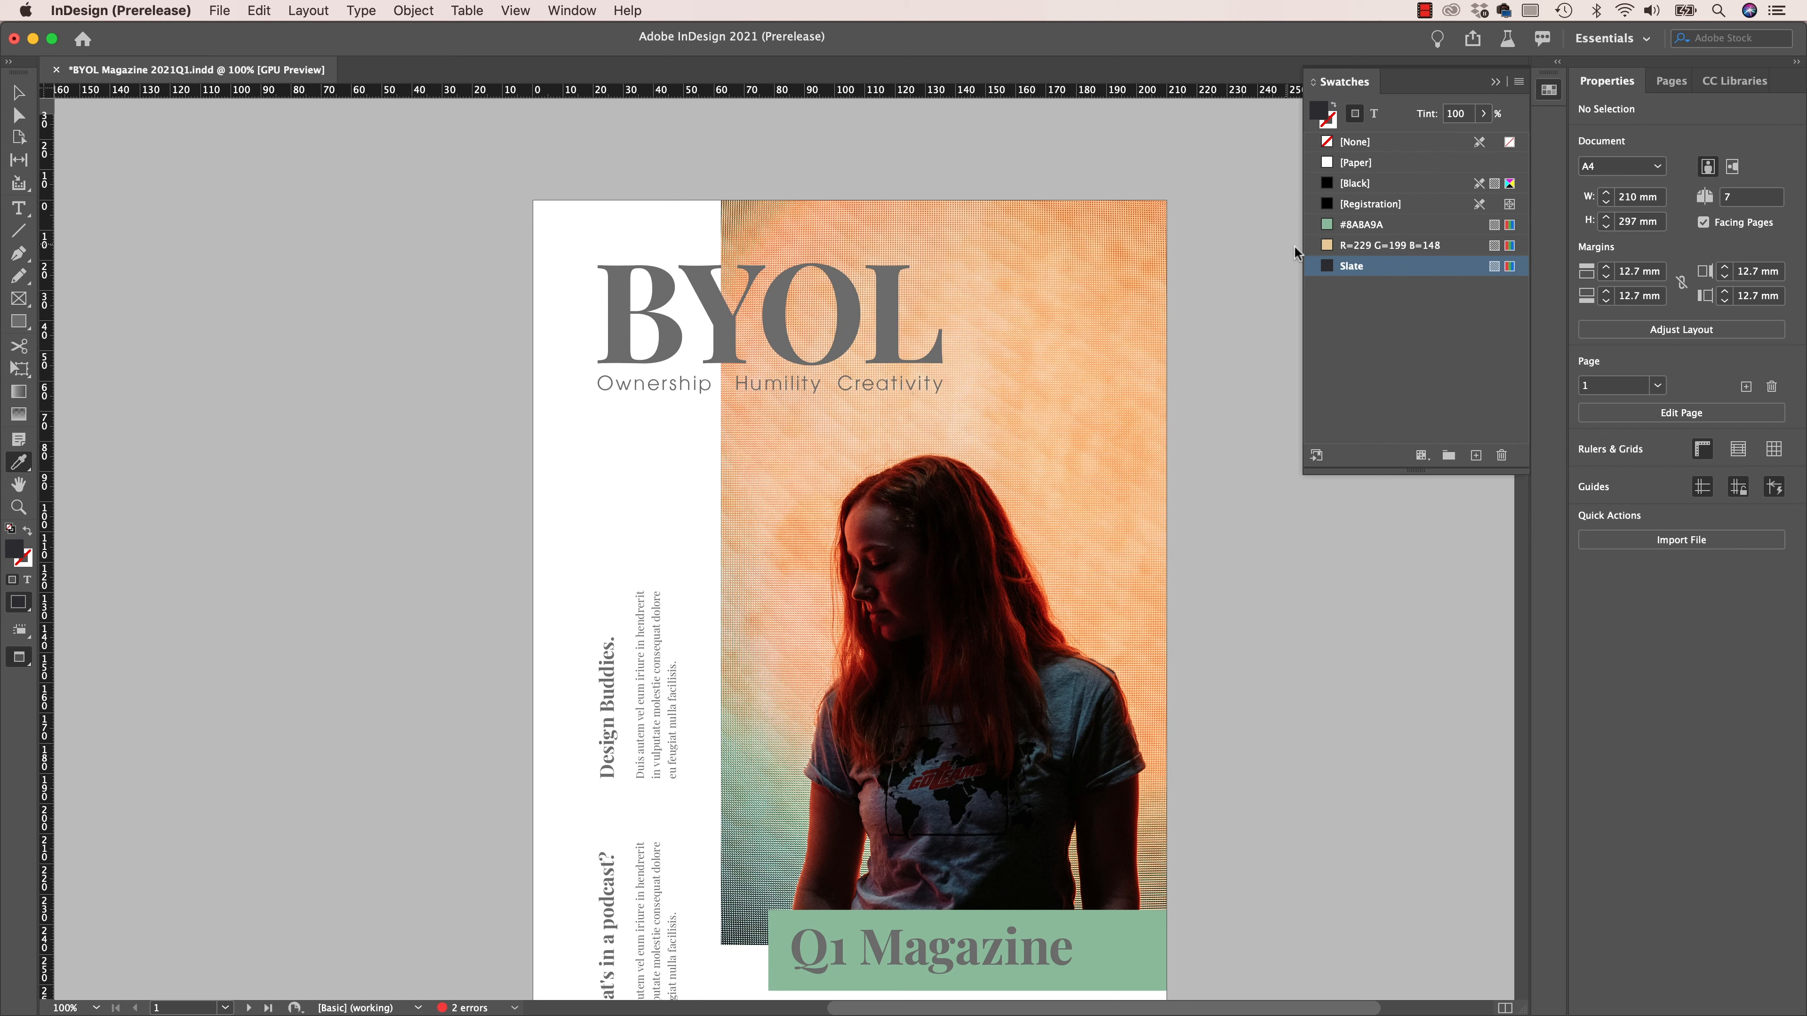
# - Rename the light orange swatch to Peach, turning off naming by colour value, and return to the Selection tool
pyautogui.doubleClick(1390, 246)
pyautogui.click(850, 382)
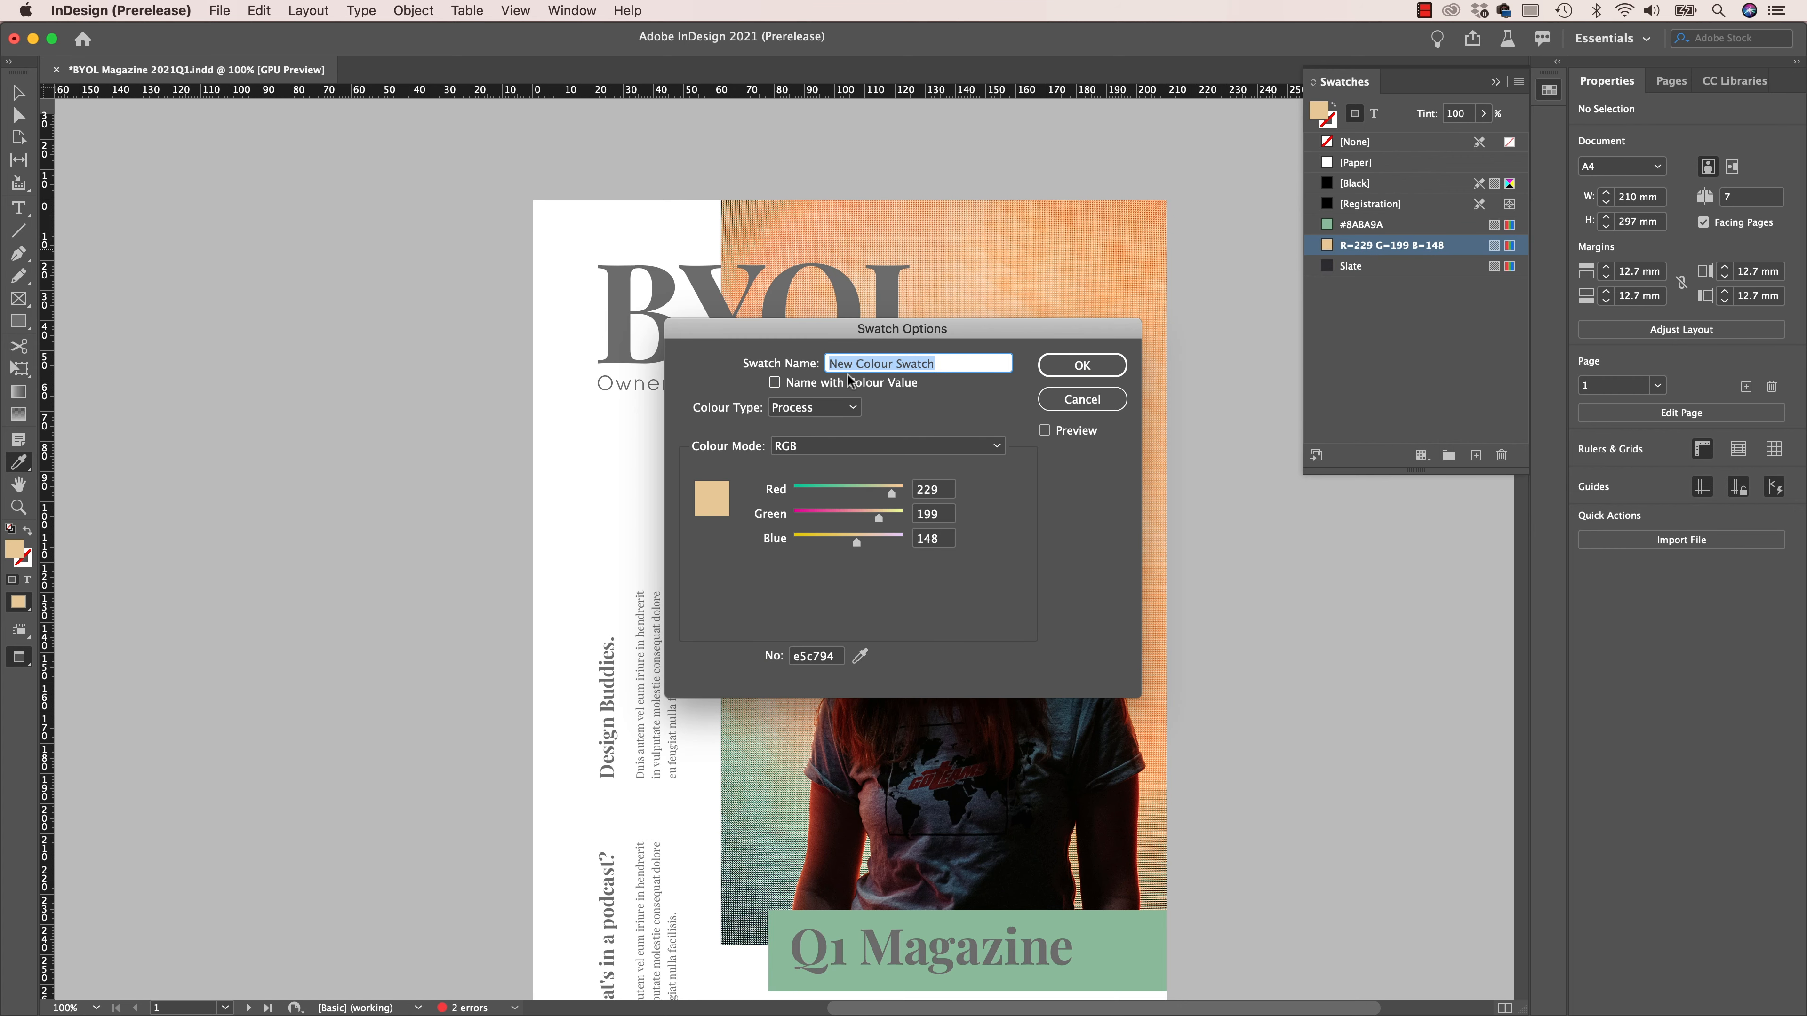
pyautogui.write('Peach')
pyautogui.press('Return')
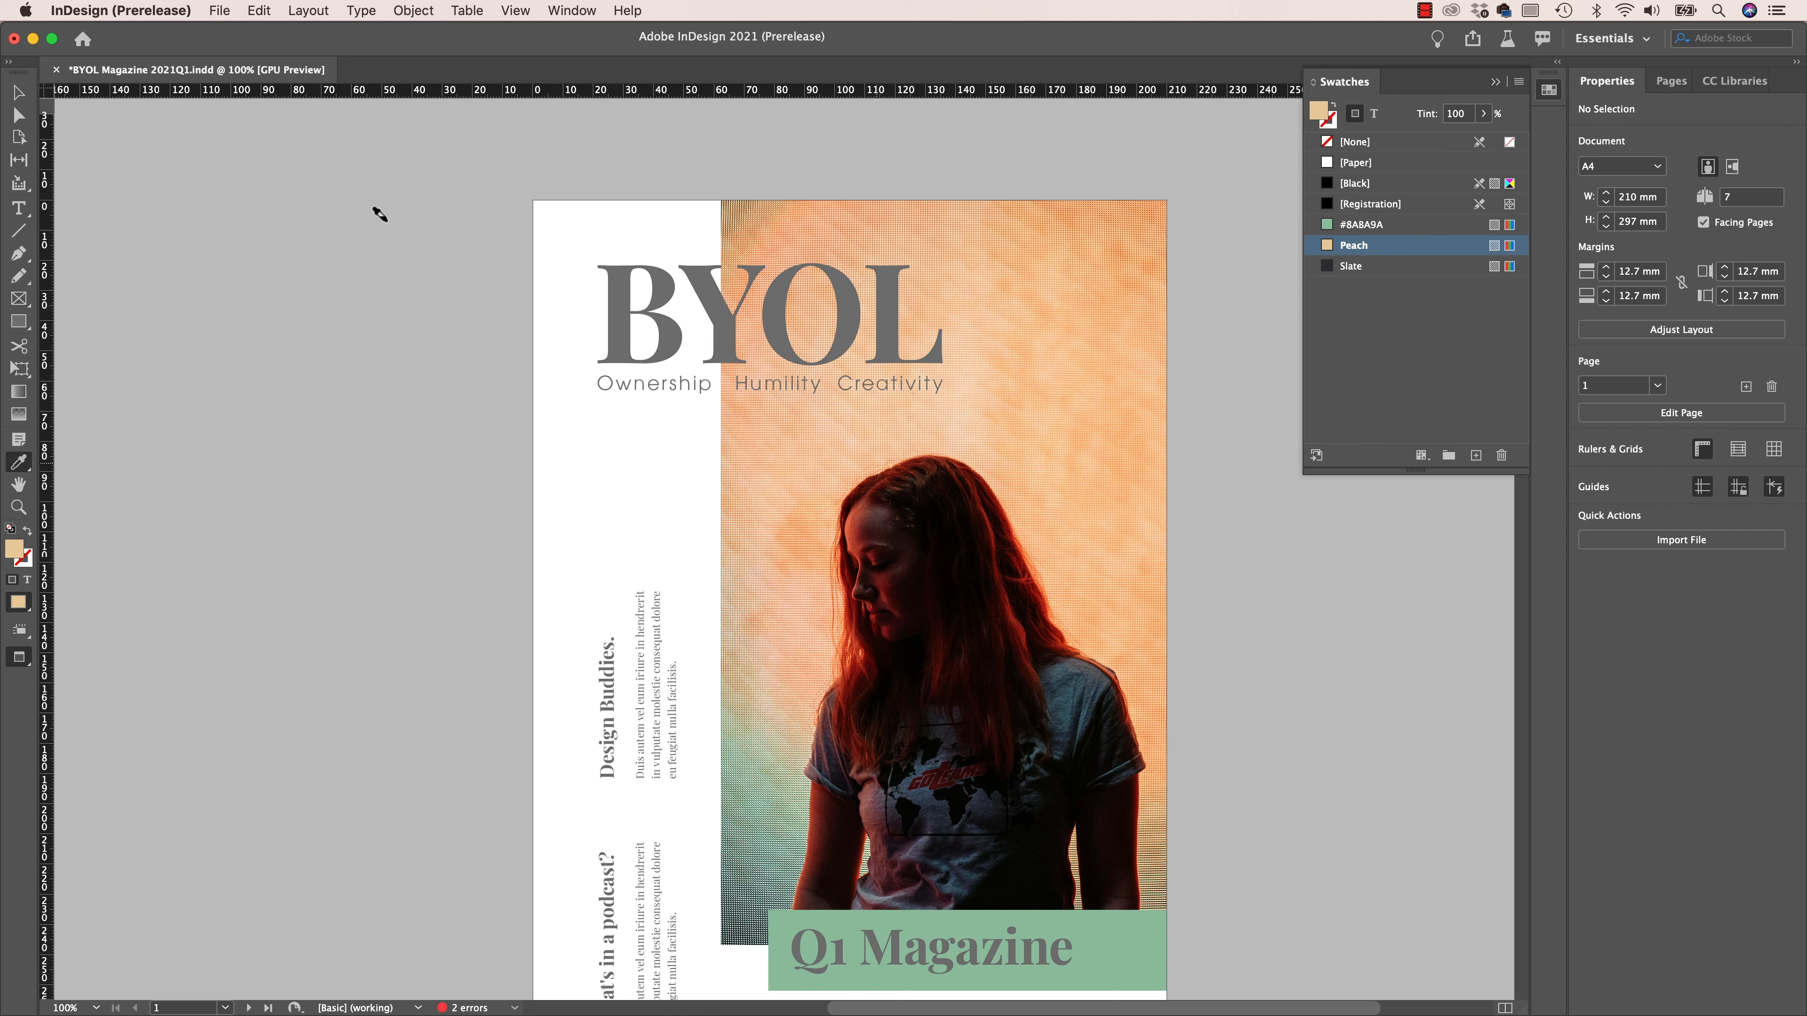
pyautogui.click(20, 94)
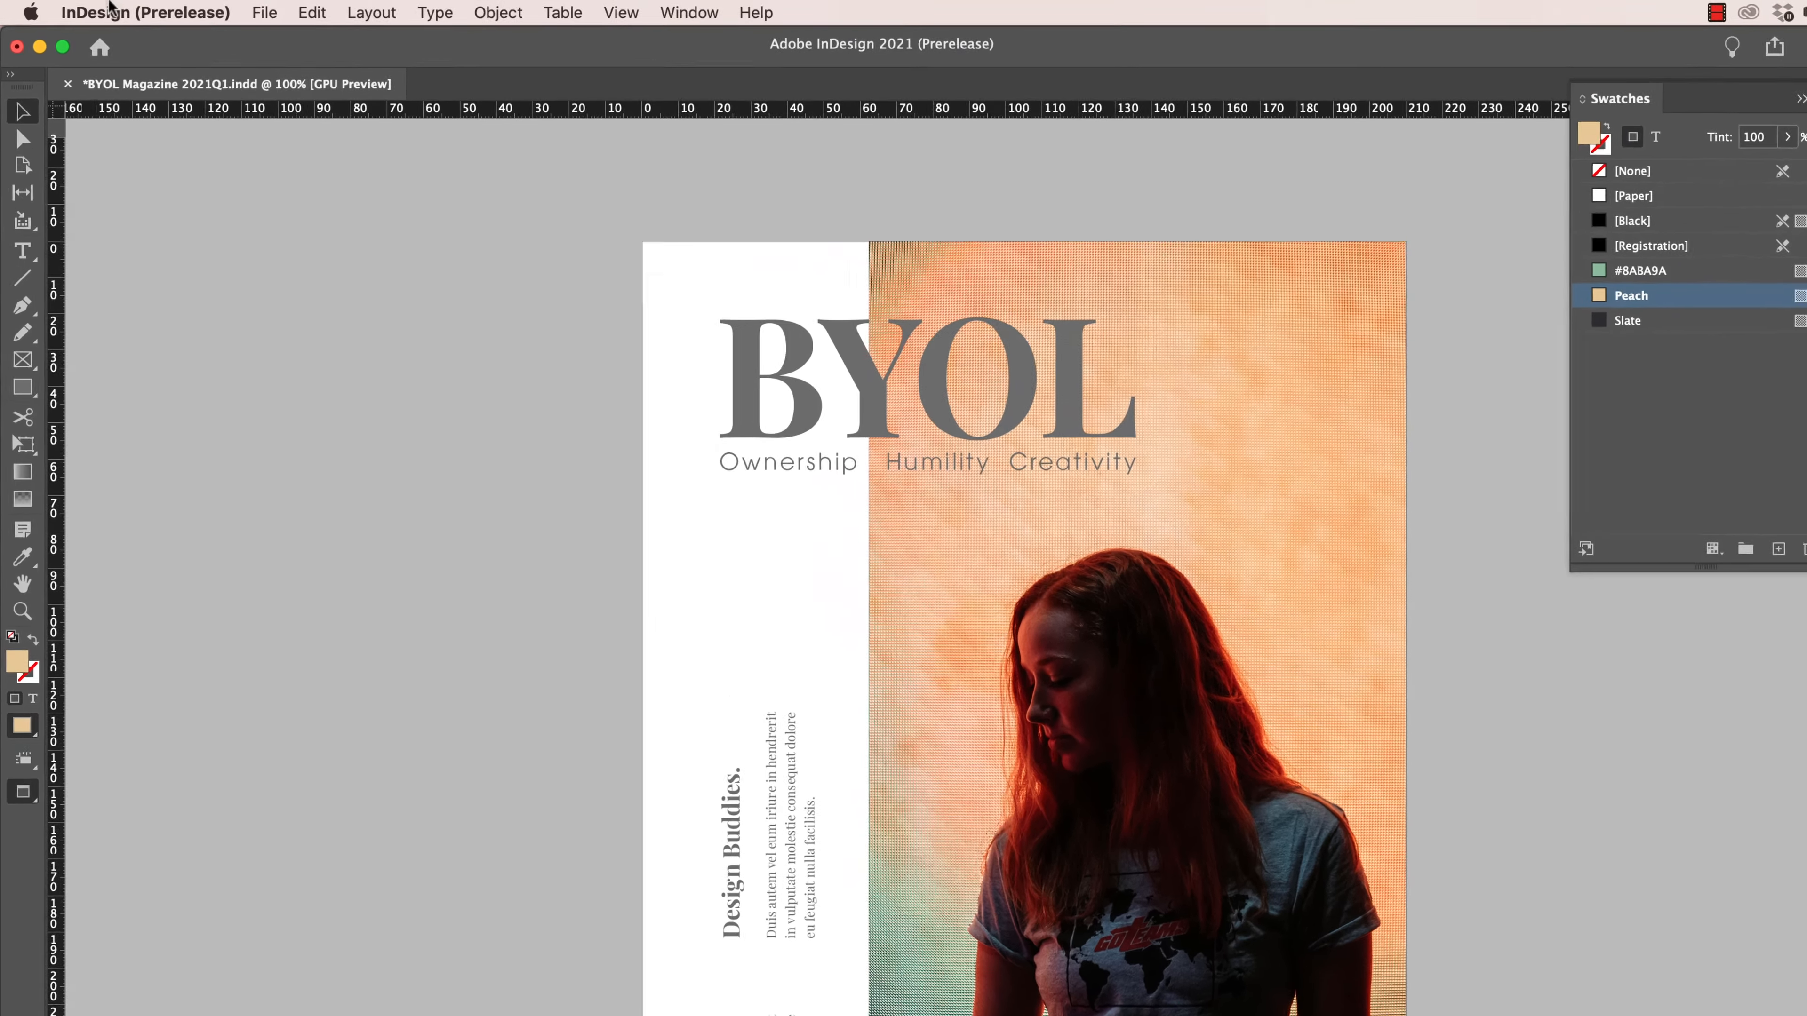
# - Set up a colour search in Find/Change that finds #8ABA9A and changes it to Peach
pyautogui.click(329, 11)
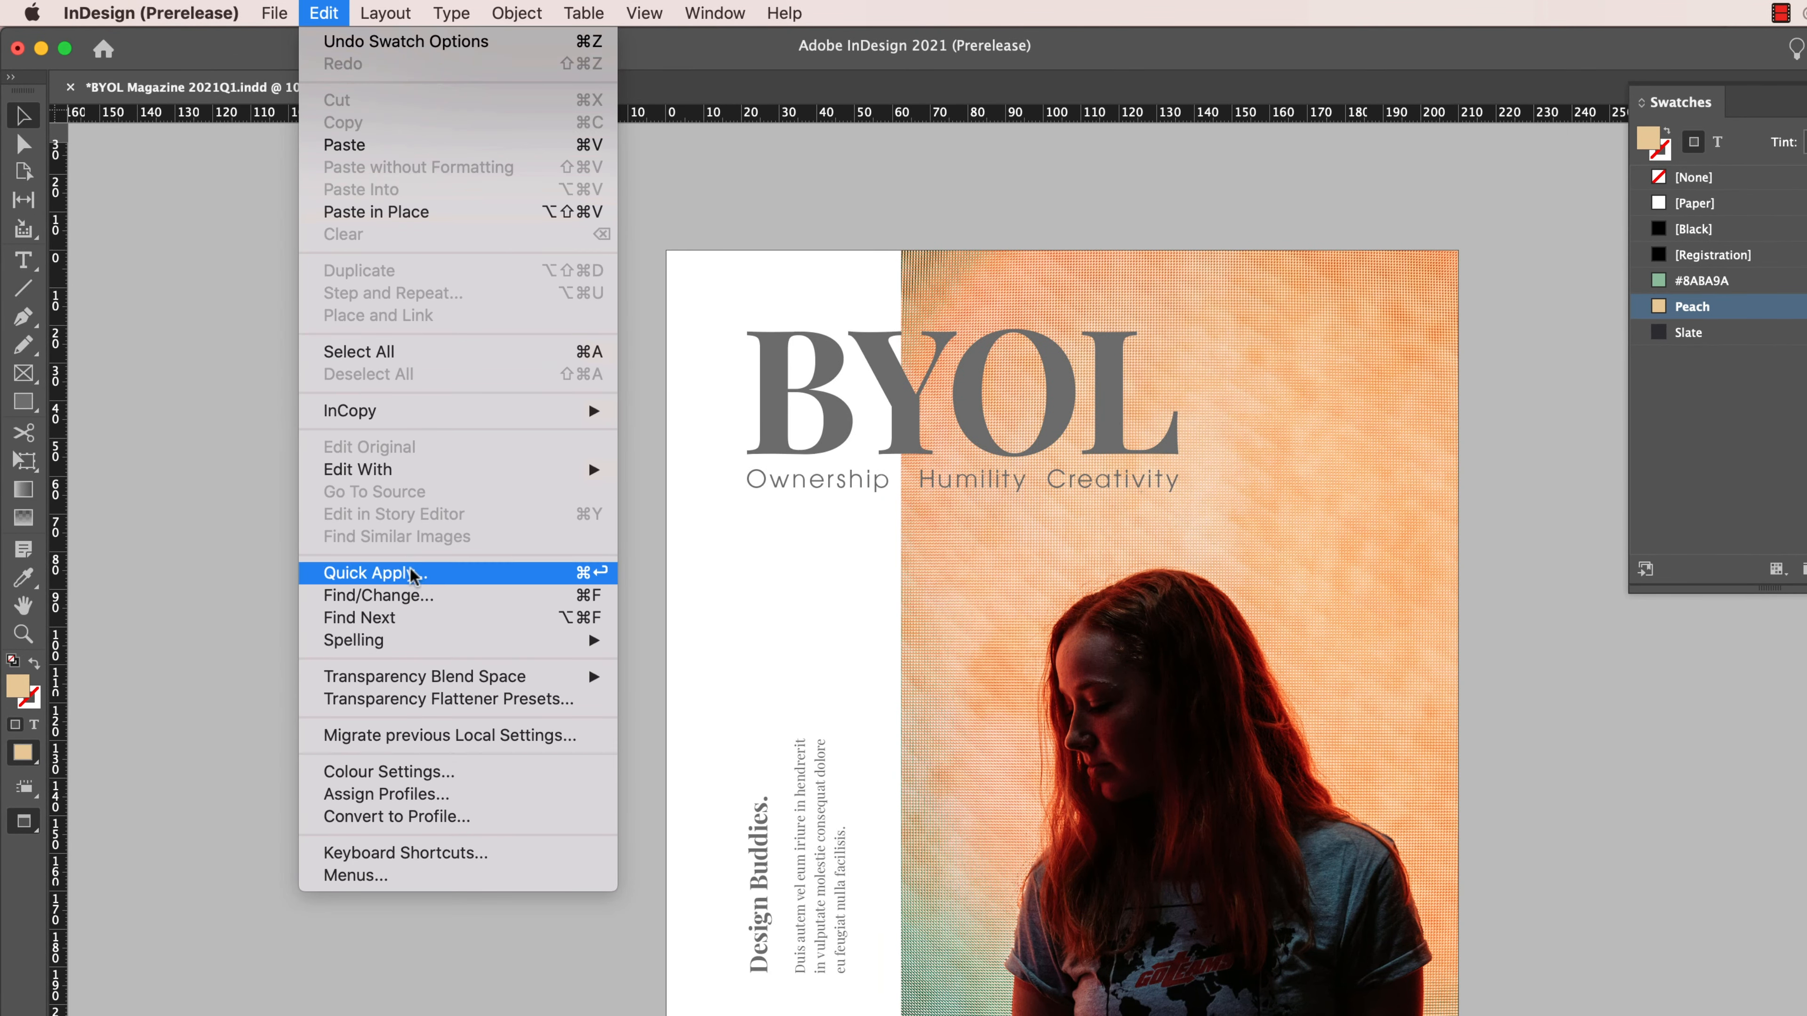
pyautogui.click(418, 601)
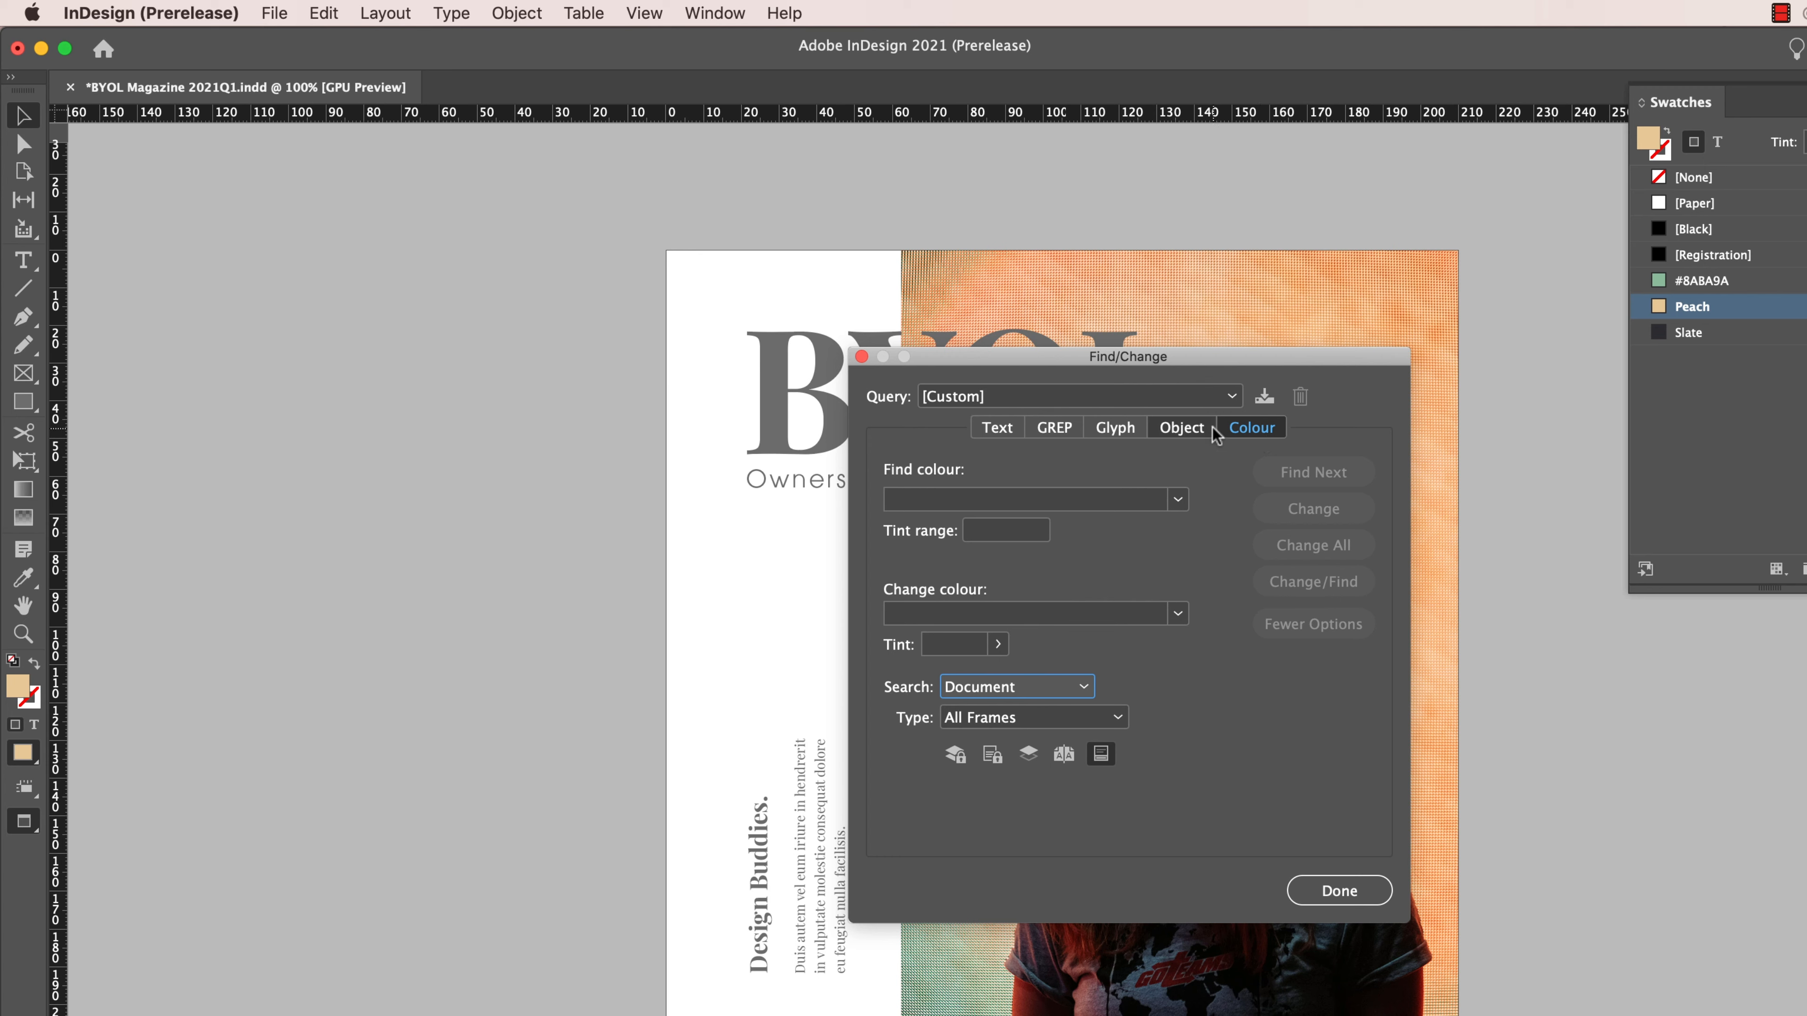
pyautogui.click(1178, 500)
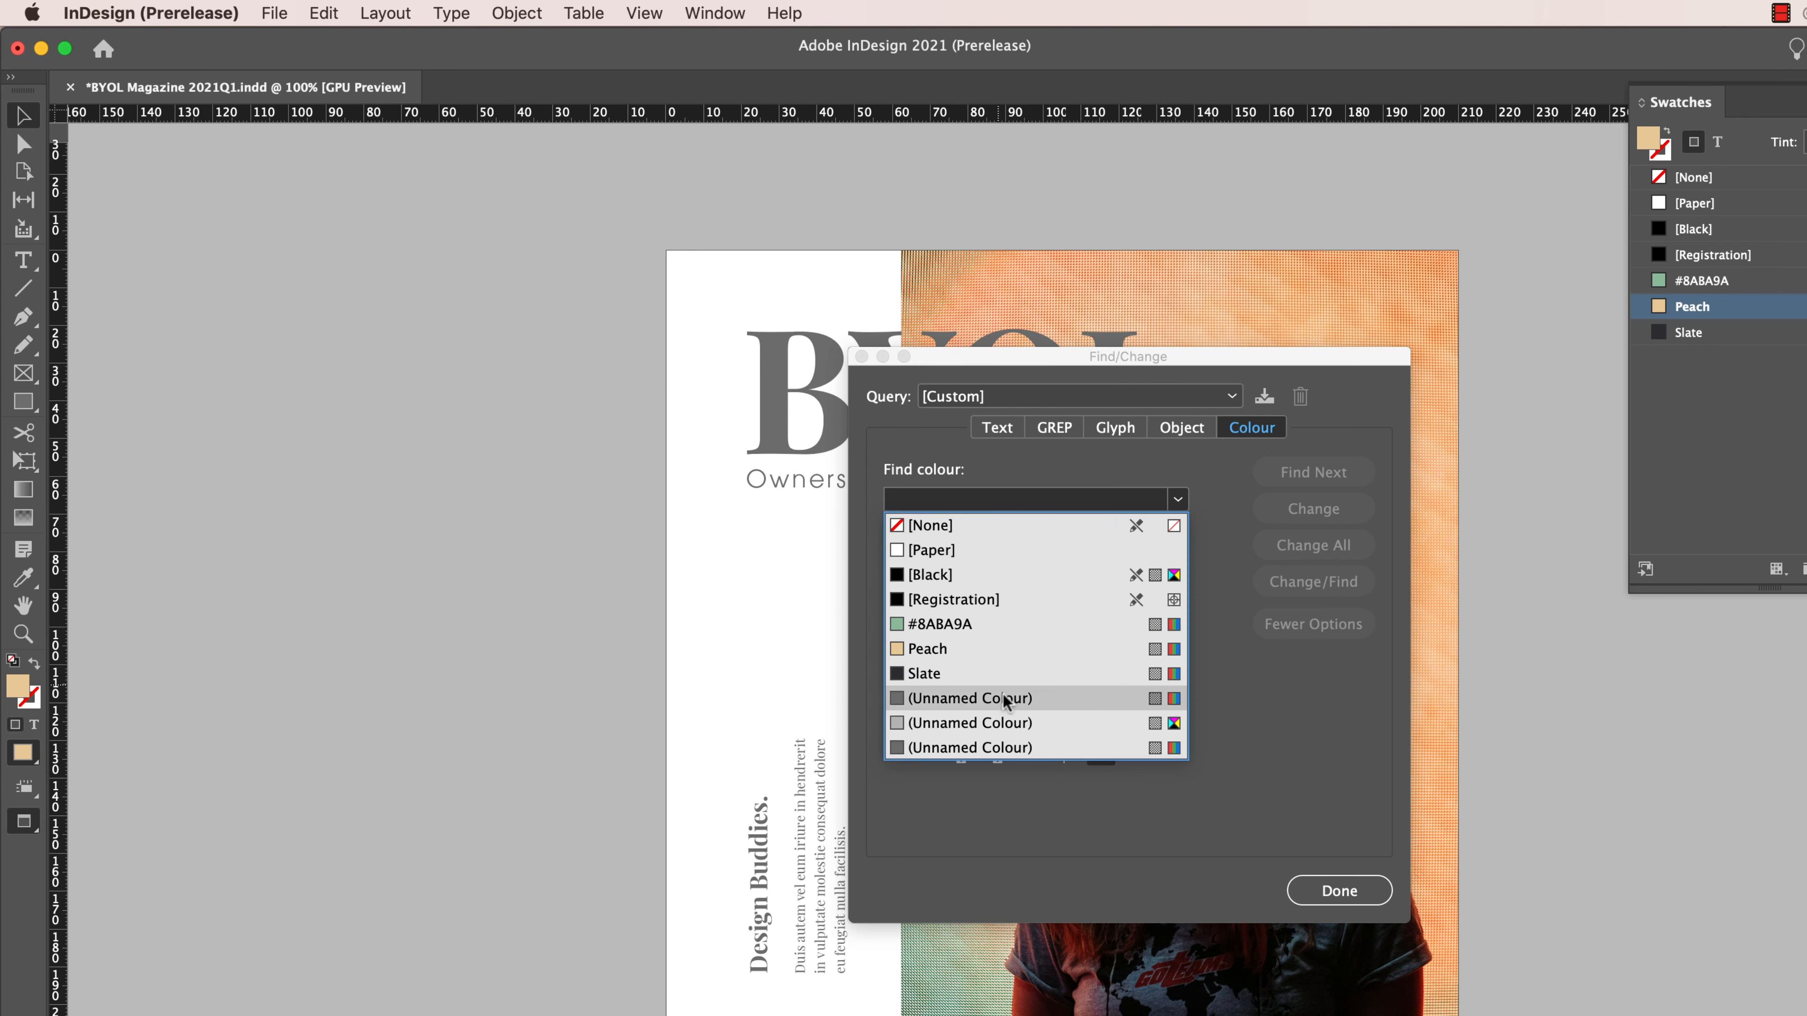
pyautogui.click(949, 625)
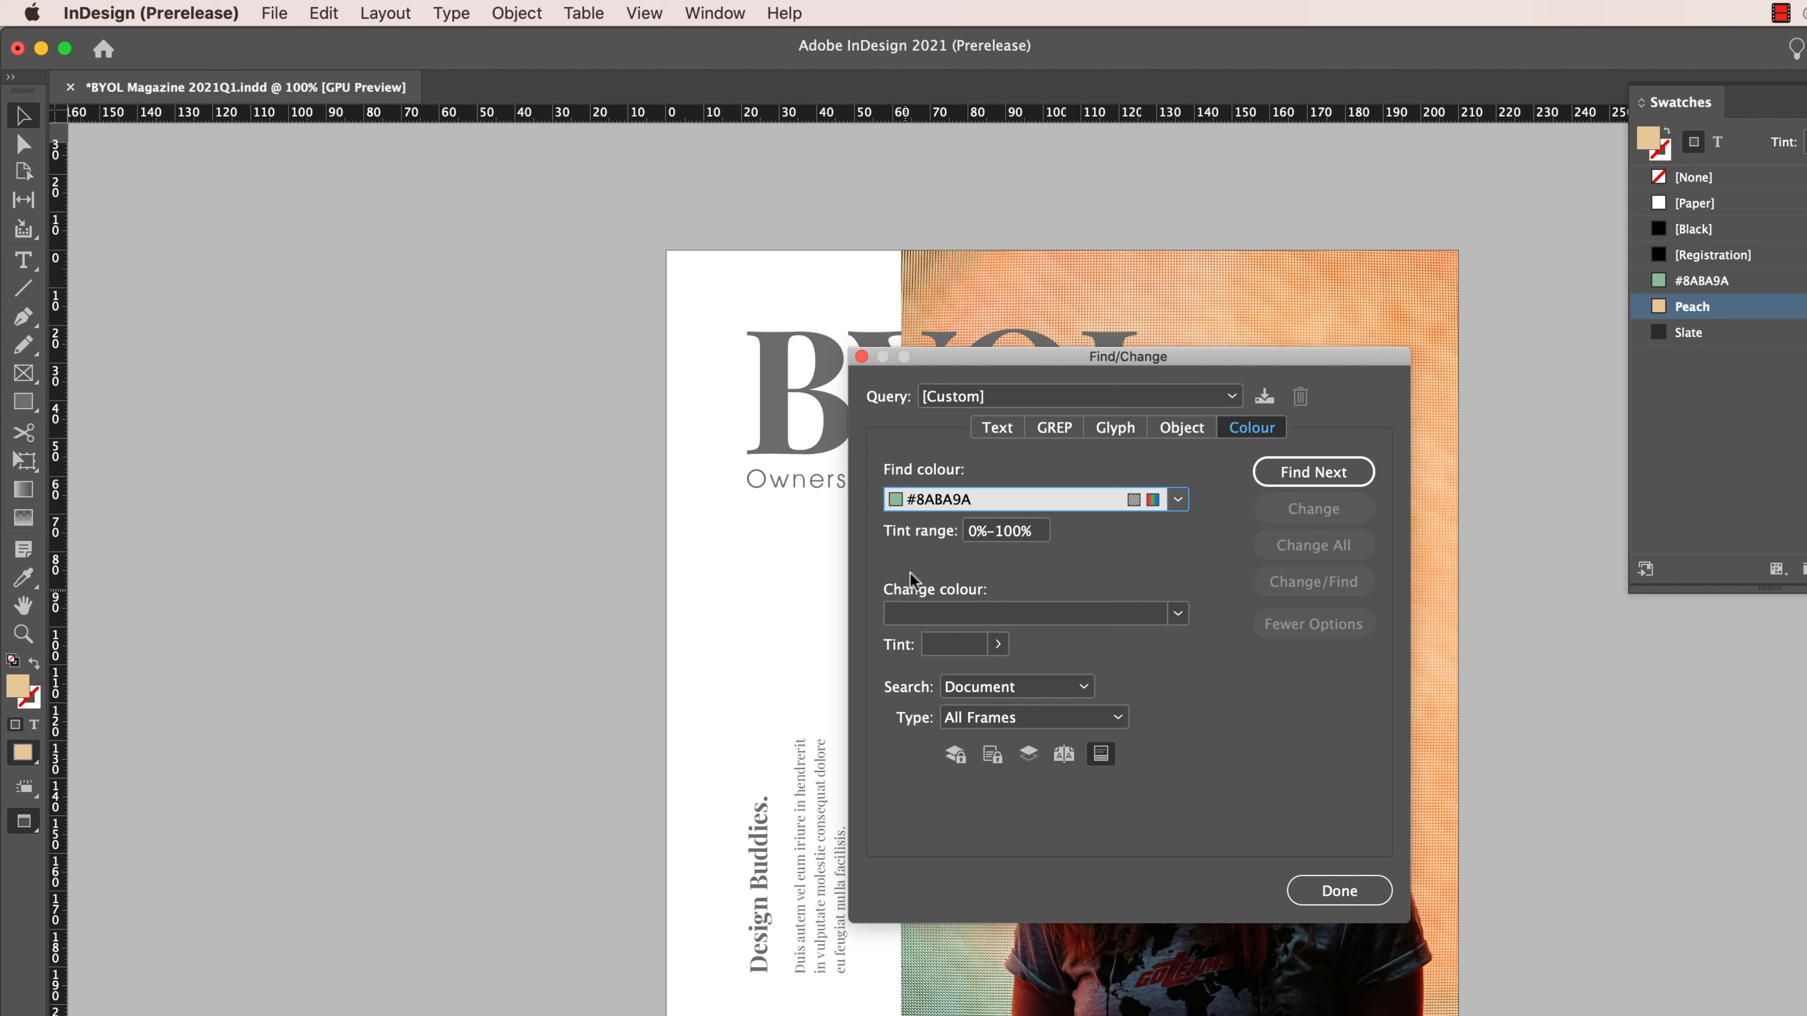
pyautogui.click(1163, 616)
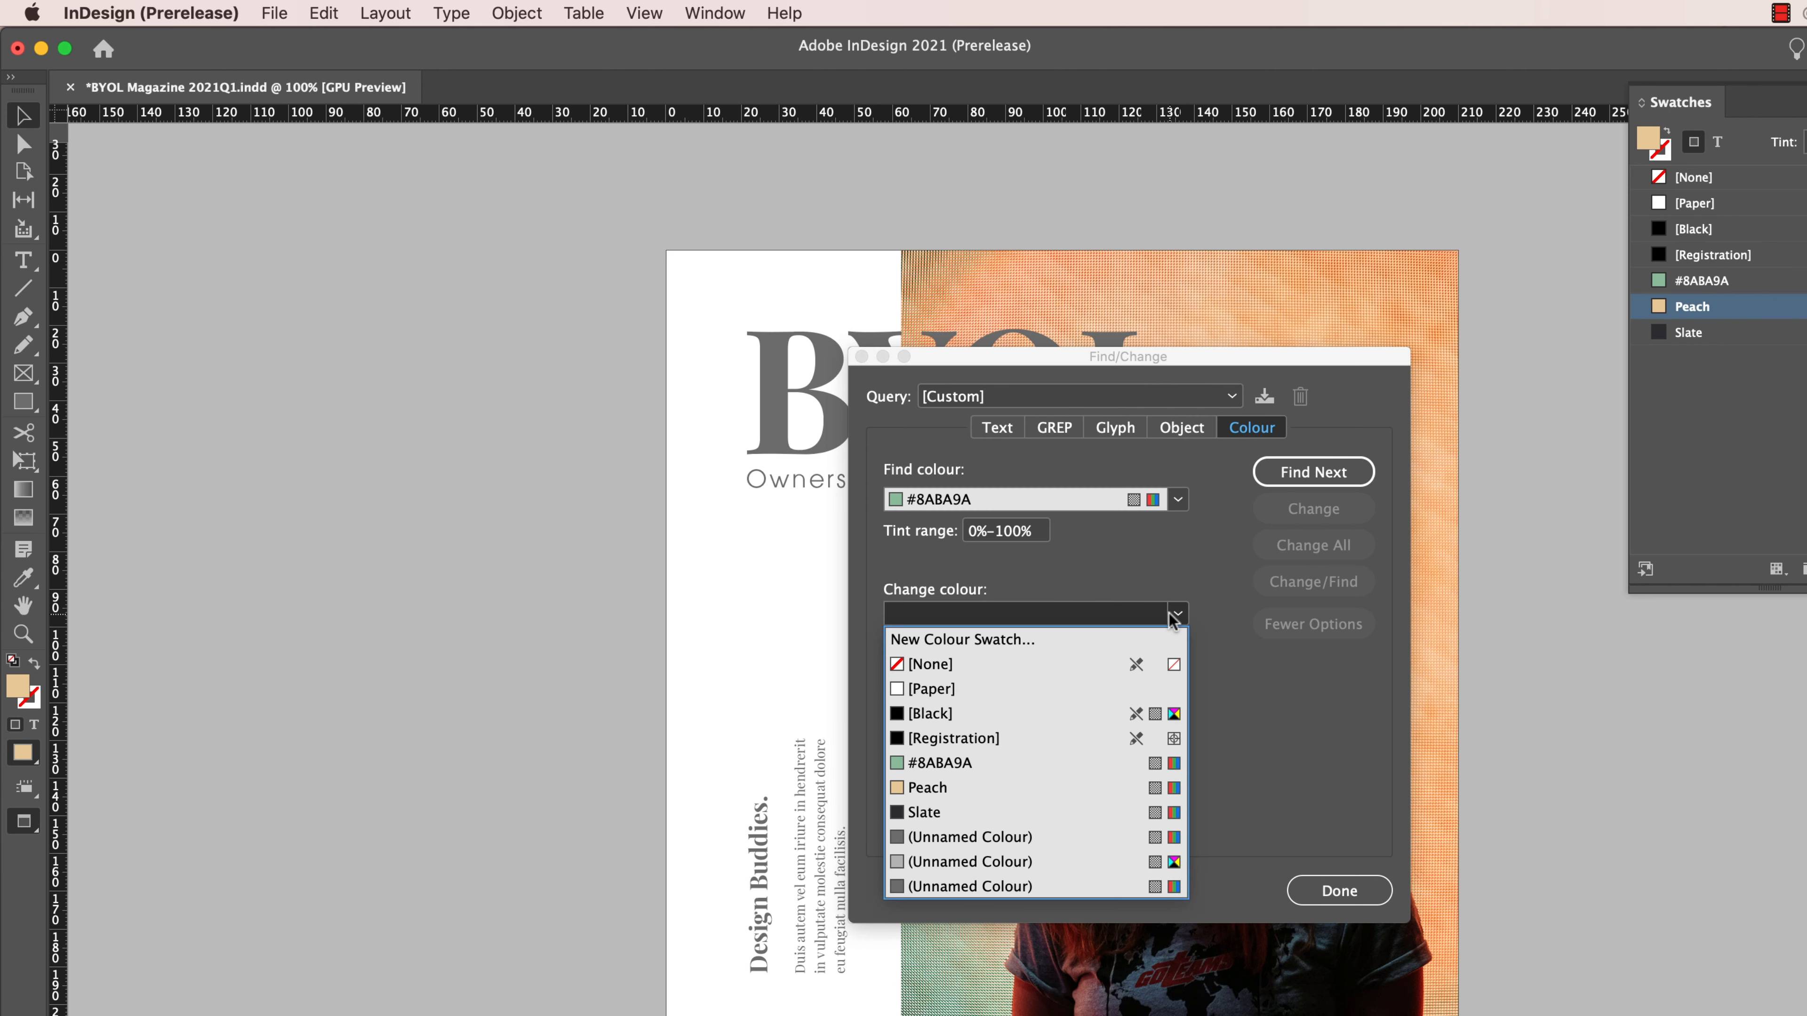
pyautogui.click(1022, 788)
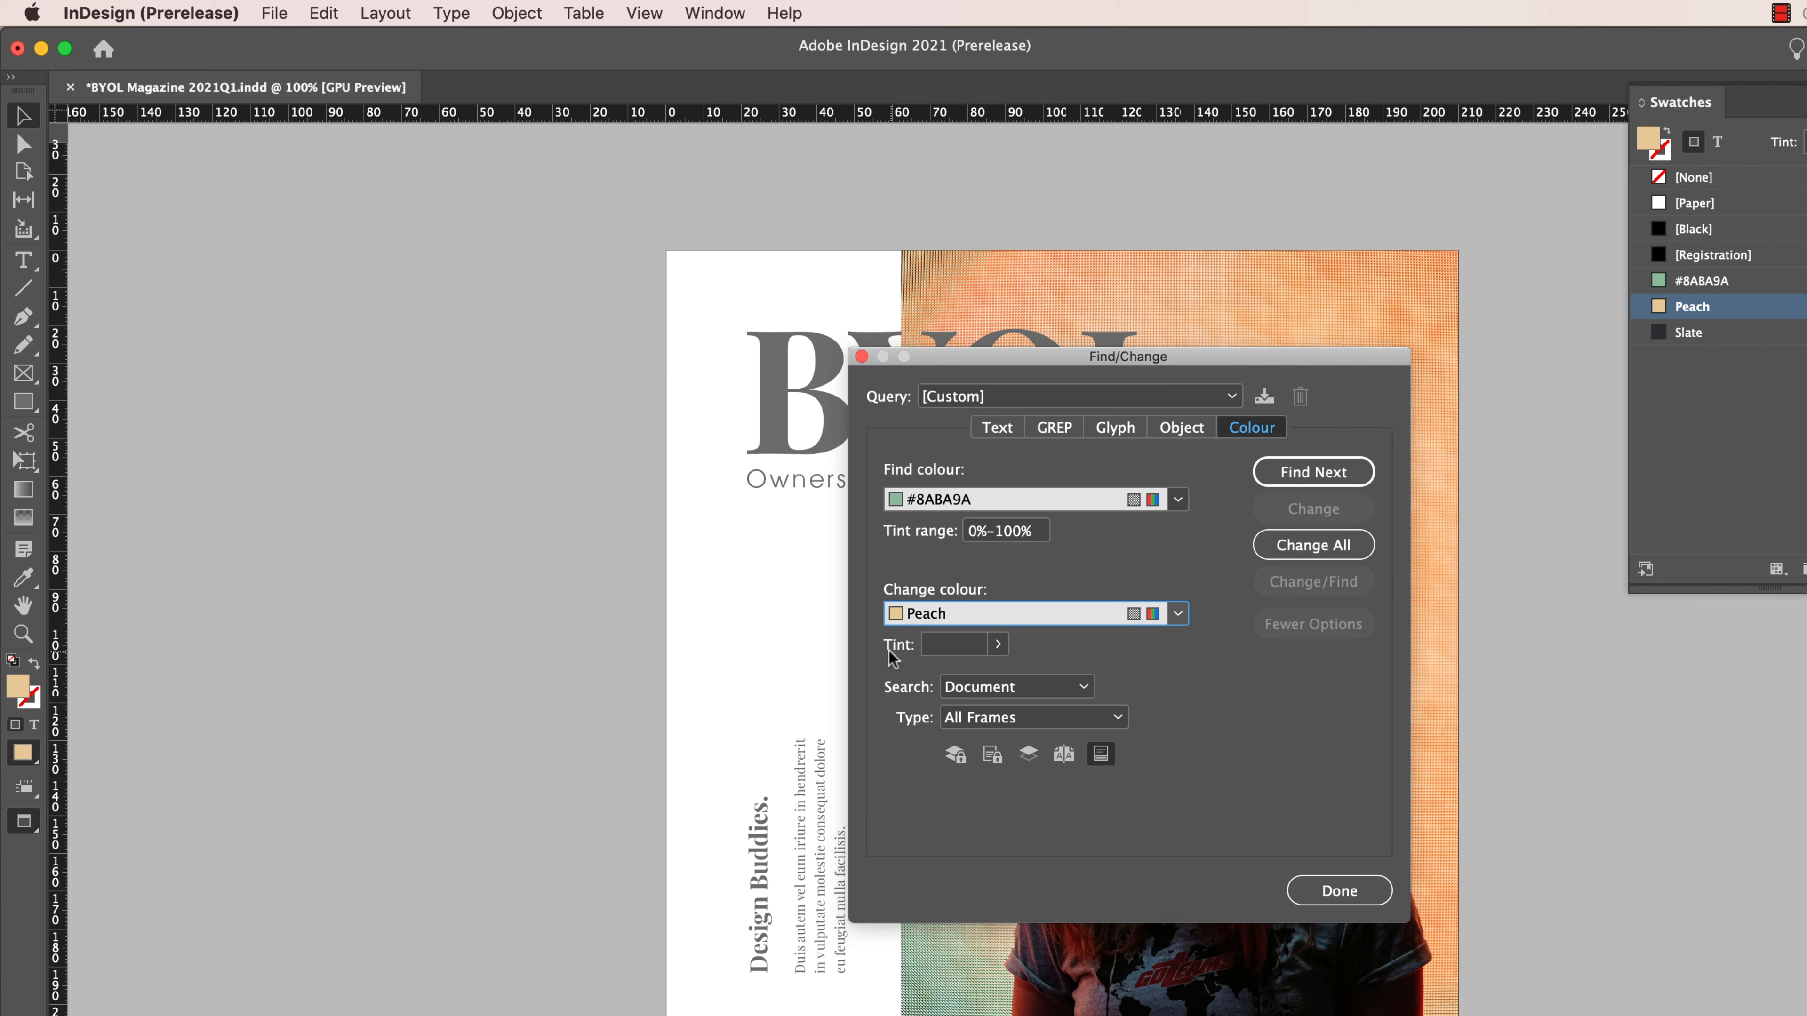
# - Keep the search scope at Document and the type at All Frames, change all matching colours and close Find/Change
pyautogui.click(1017, 686)
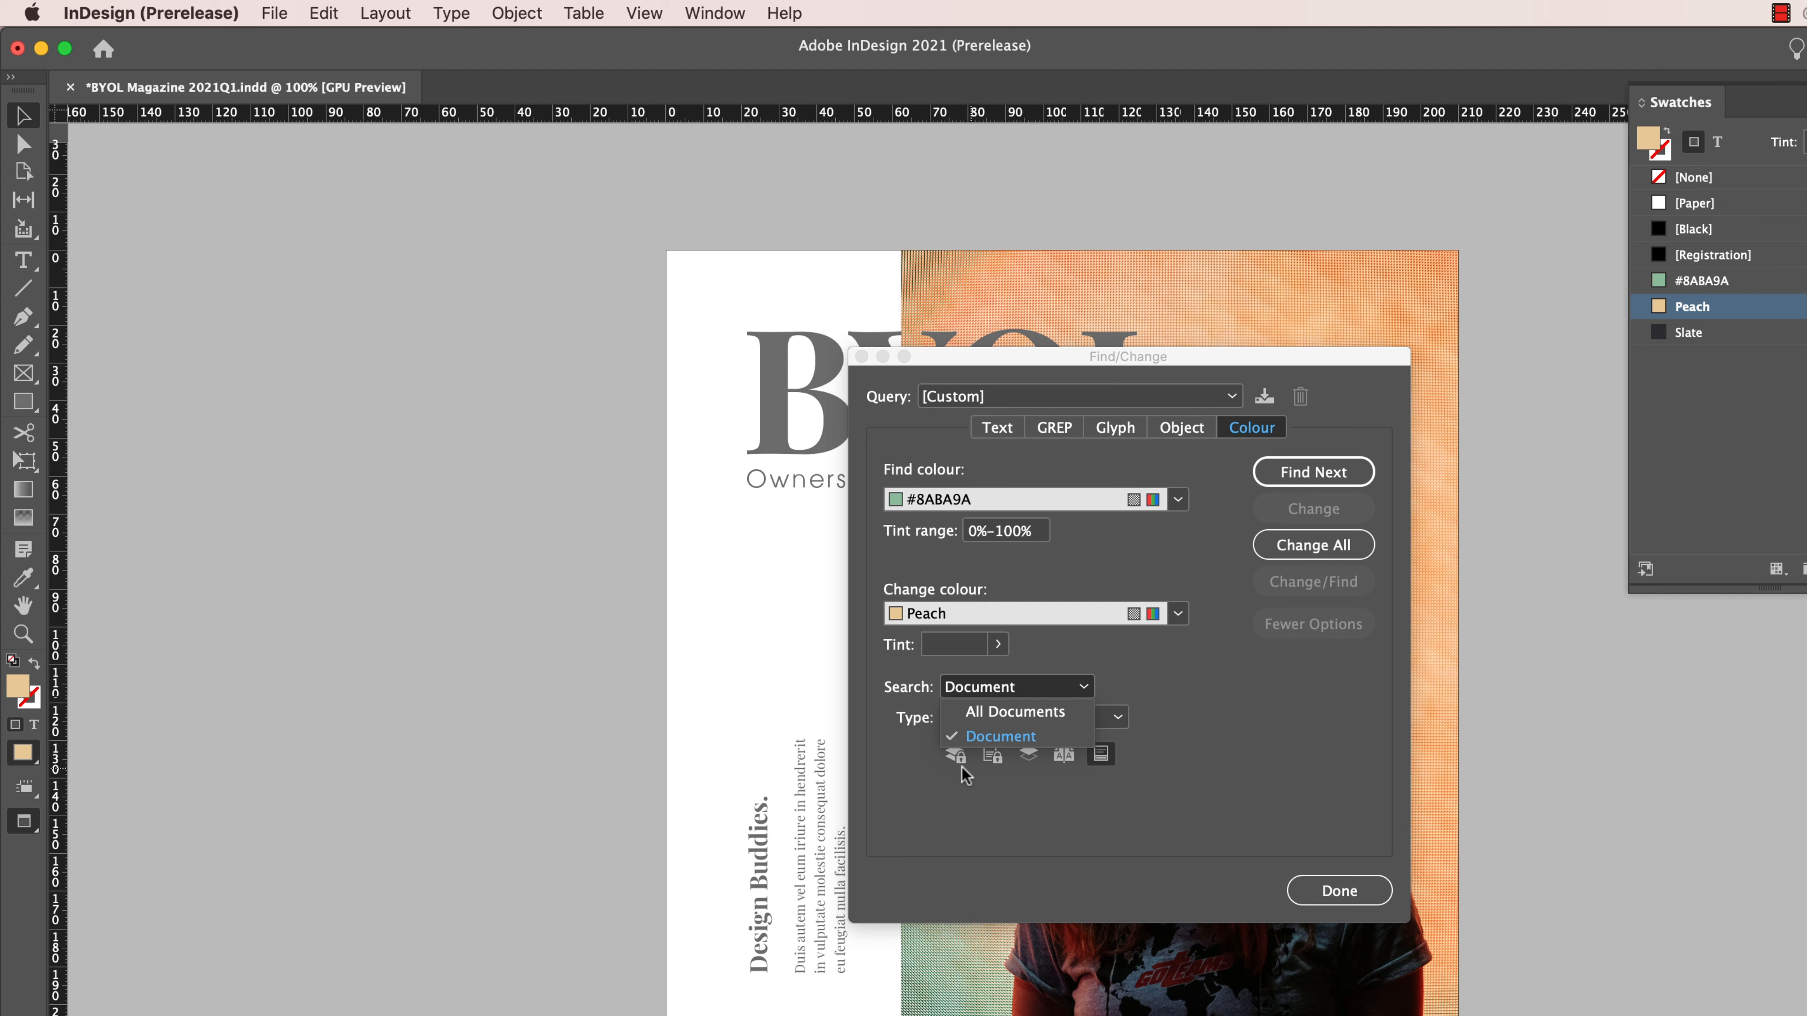
pyautogui.click(980, 744)
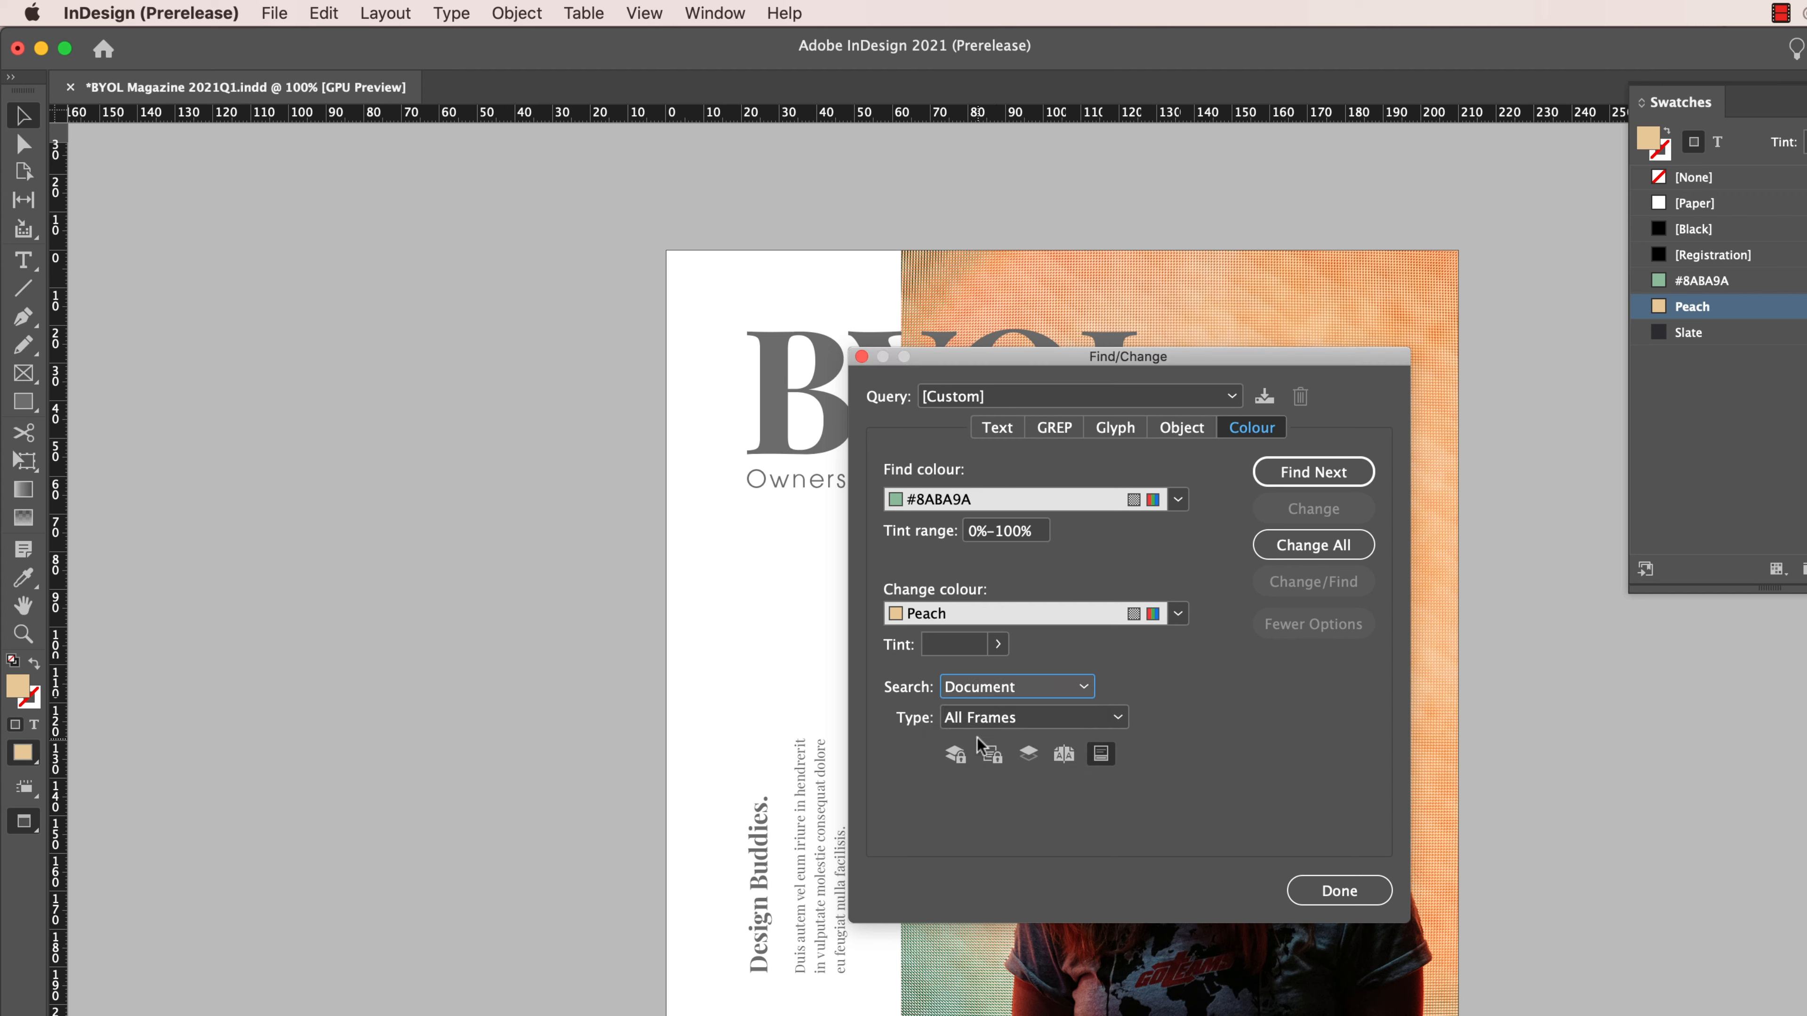
pyautogui.click(1035, 686)
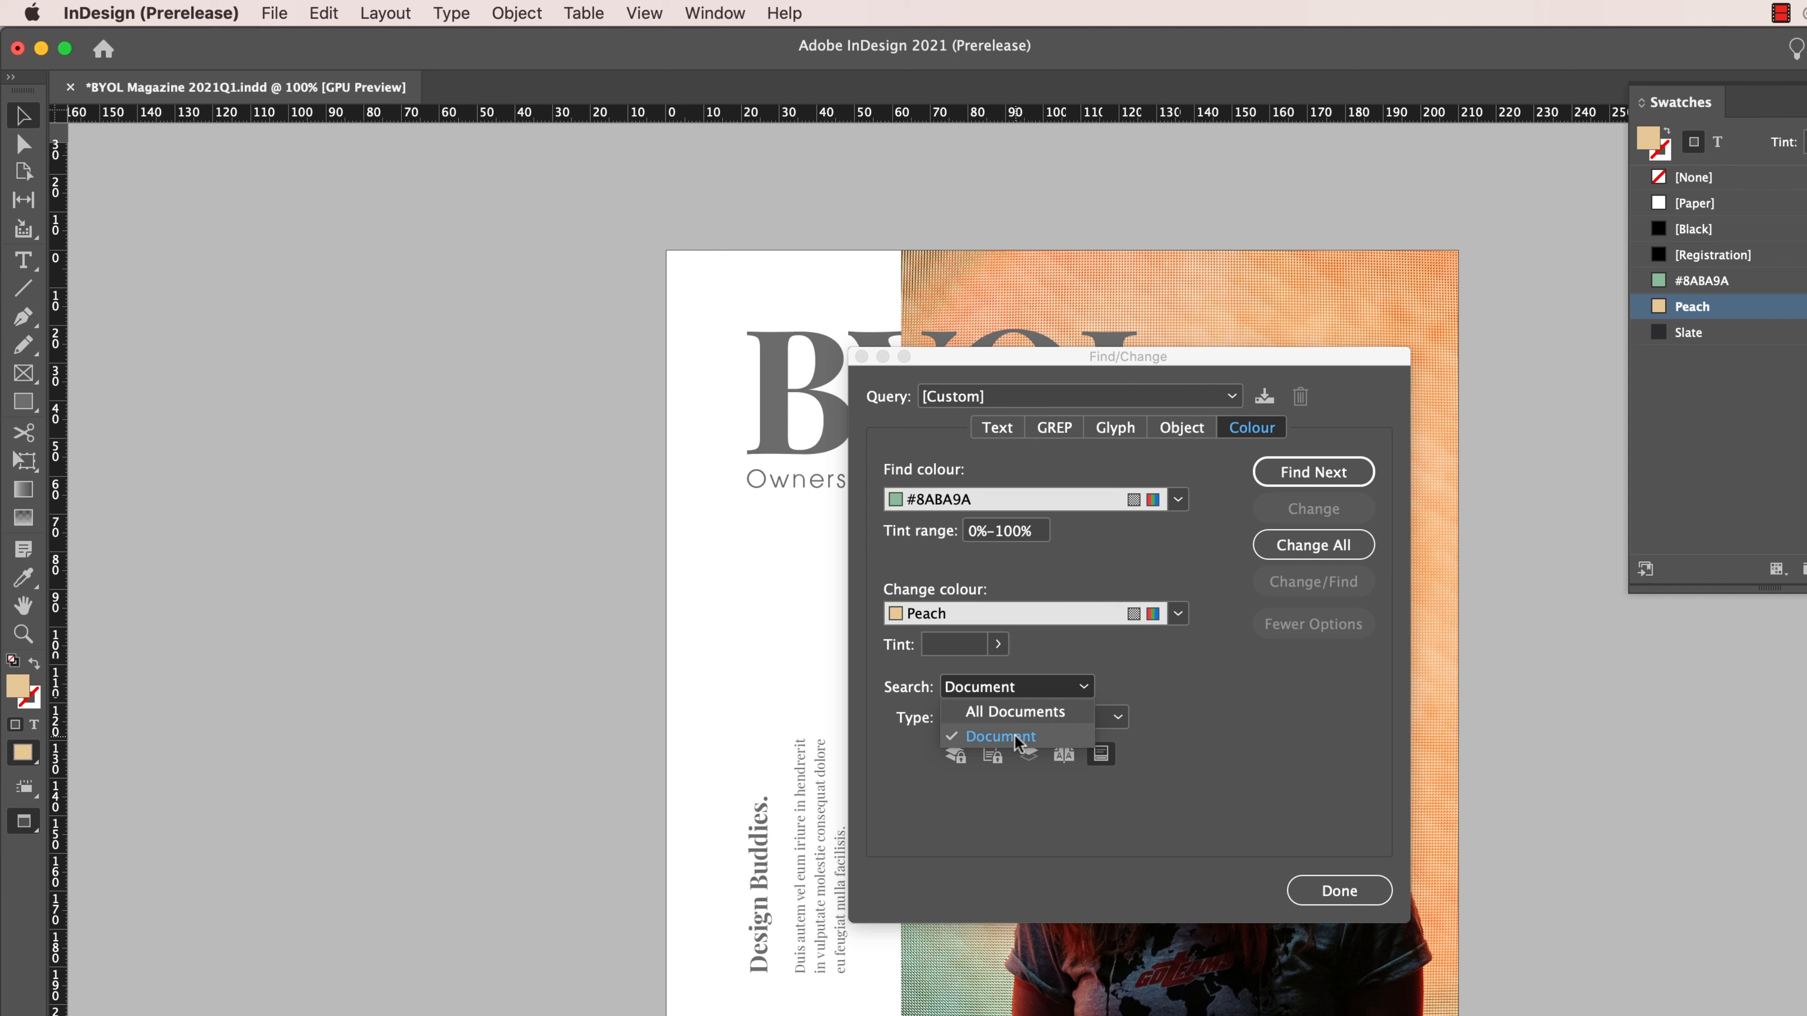
pyautogui.click(1291, 706)
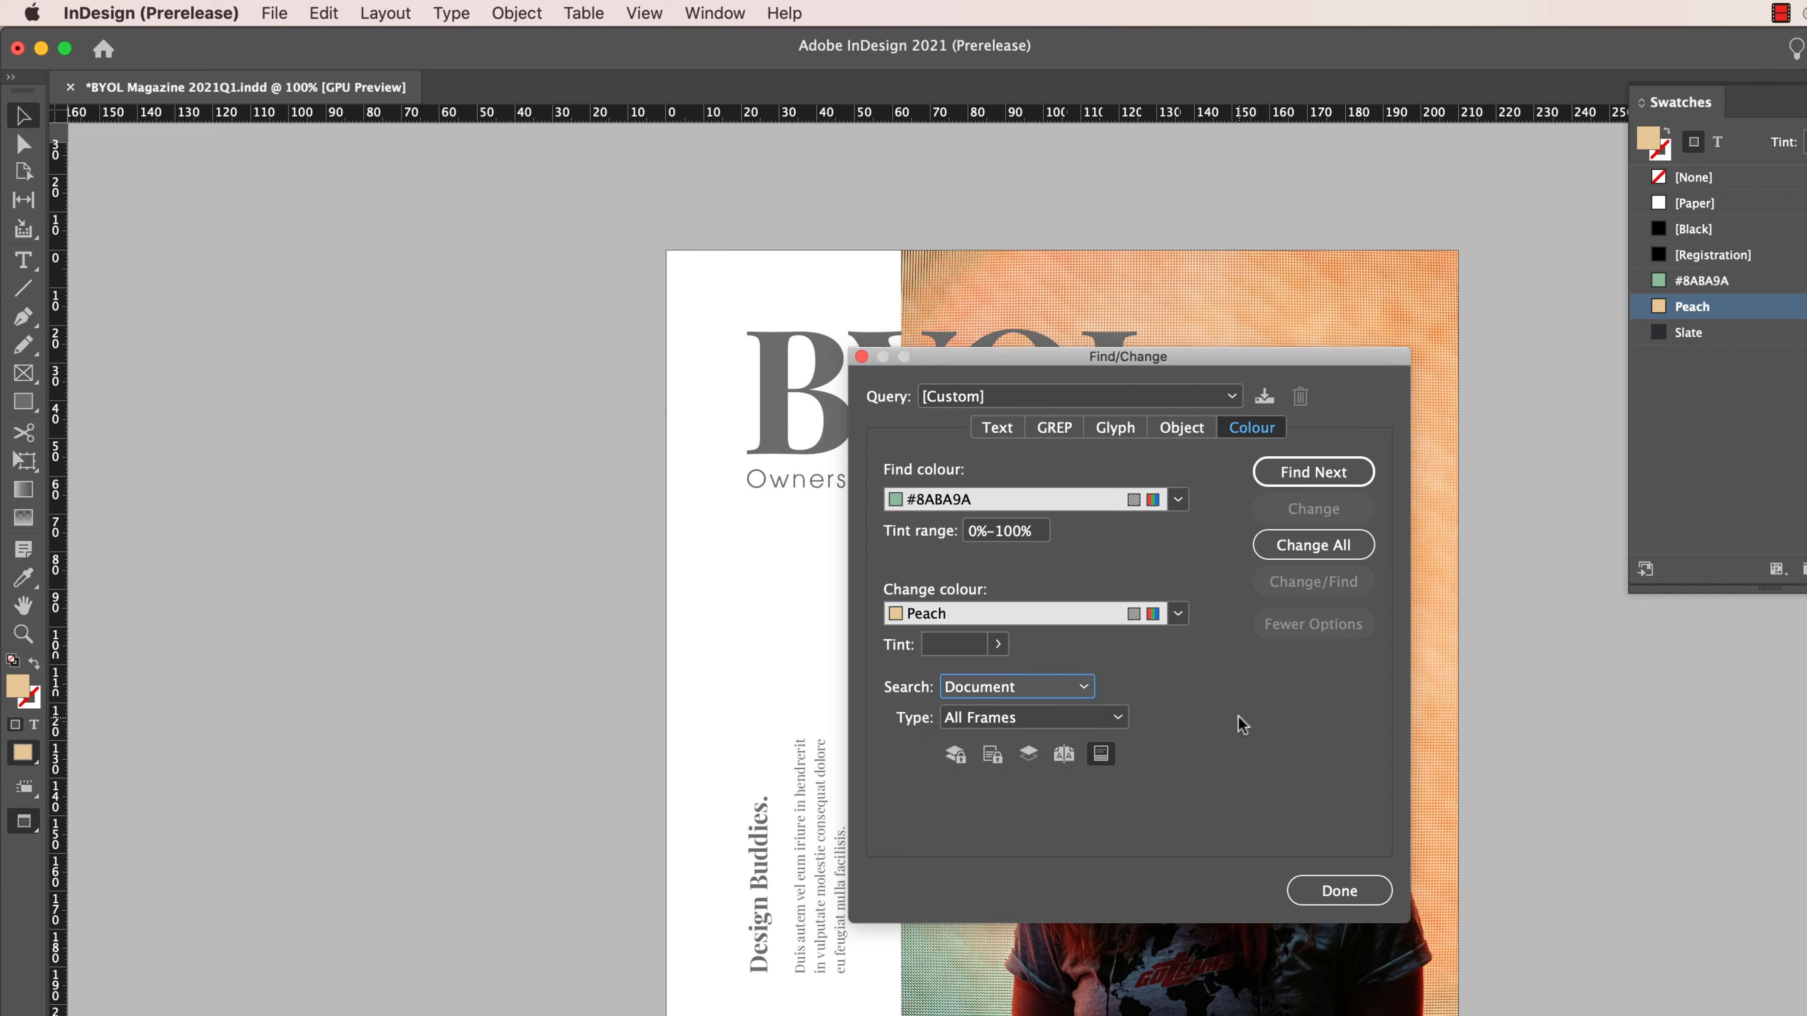
pyautogui.click(1110, 718)
pyautogui.click(1183, 772)
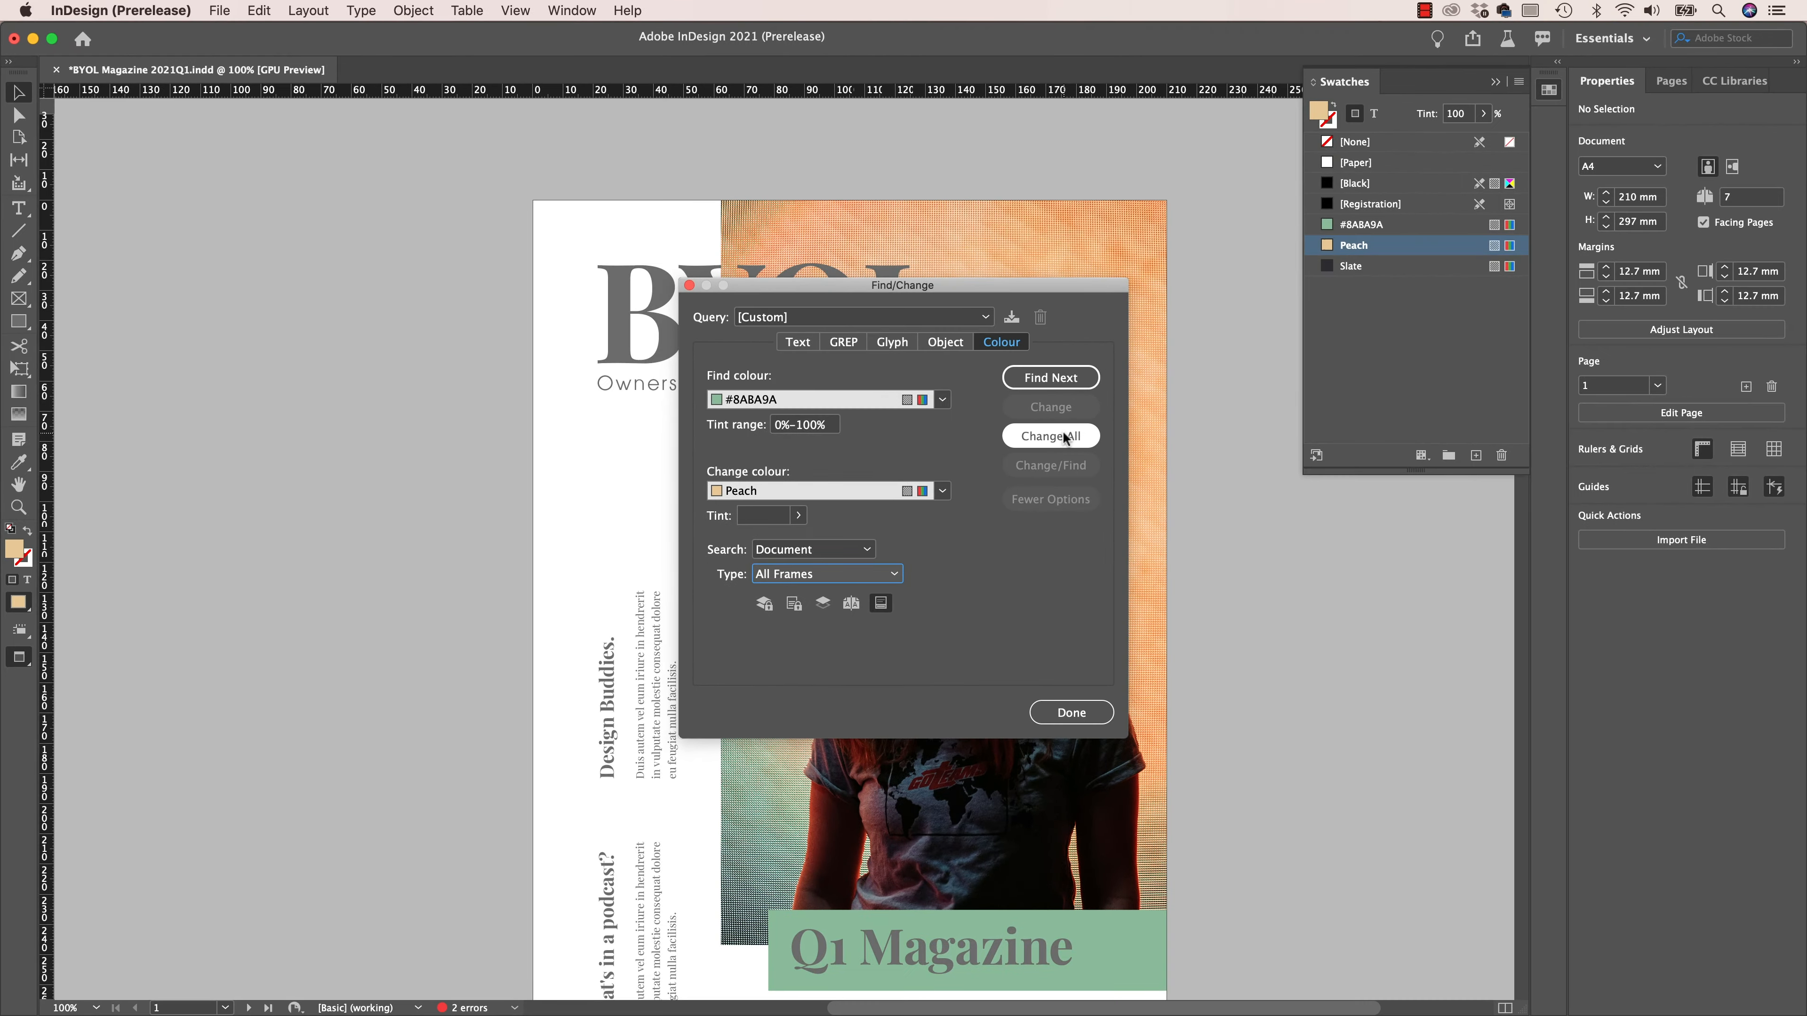
pyautogui.click(1136, 466)
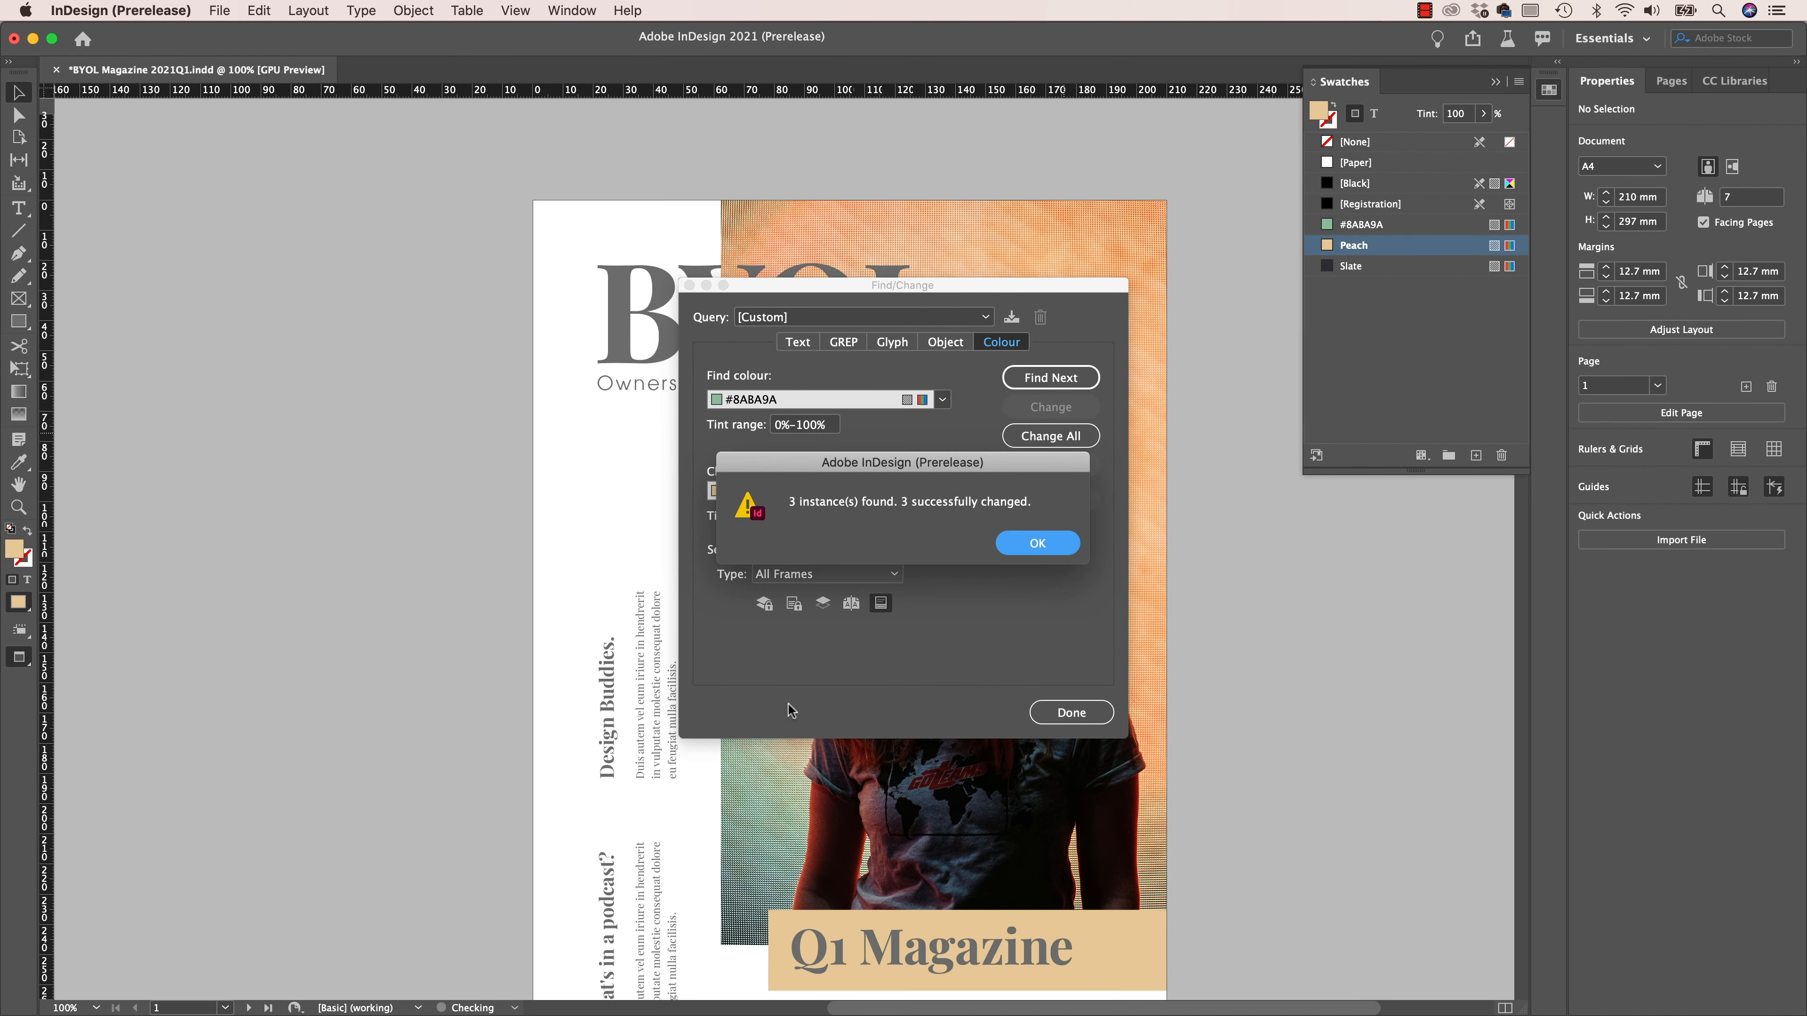
pyautogui.click(1066, 541)
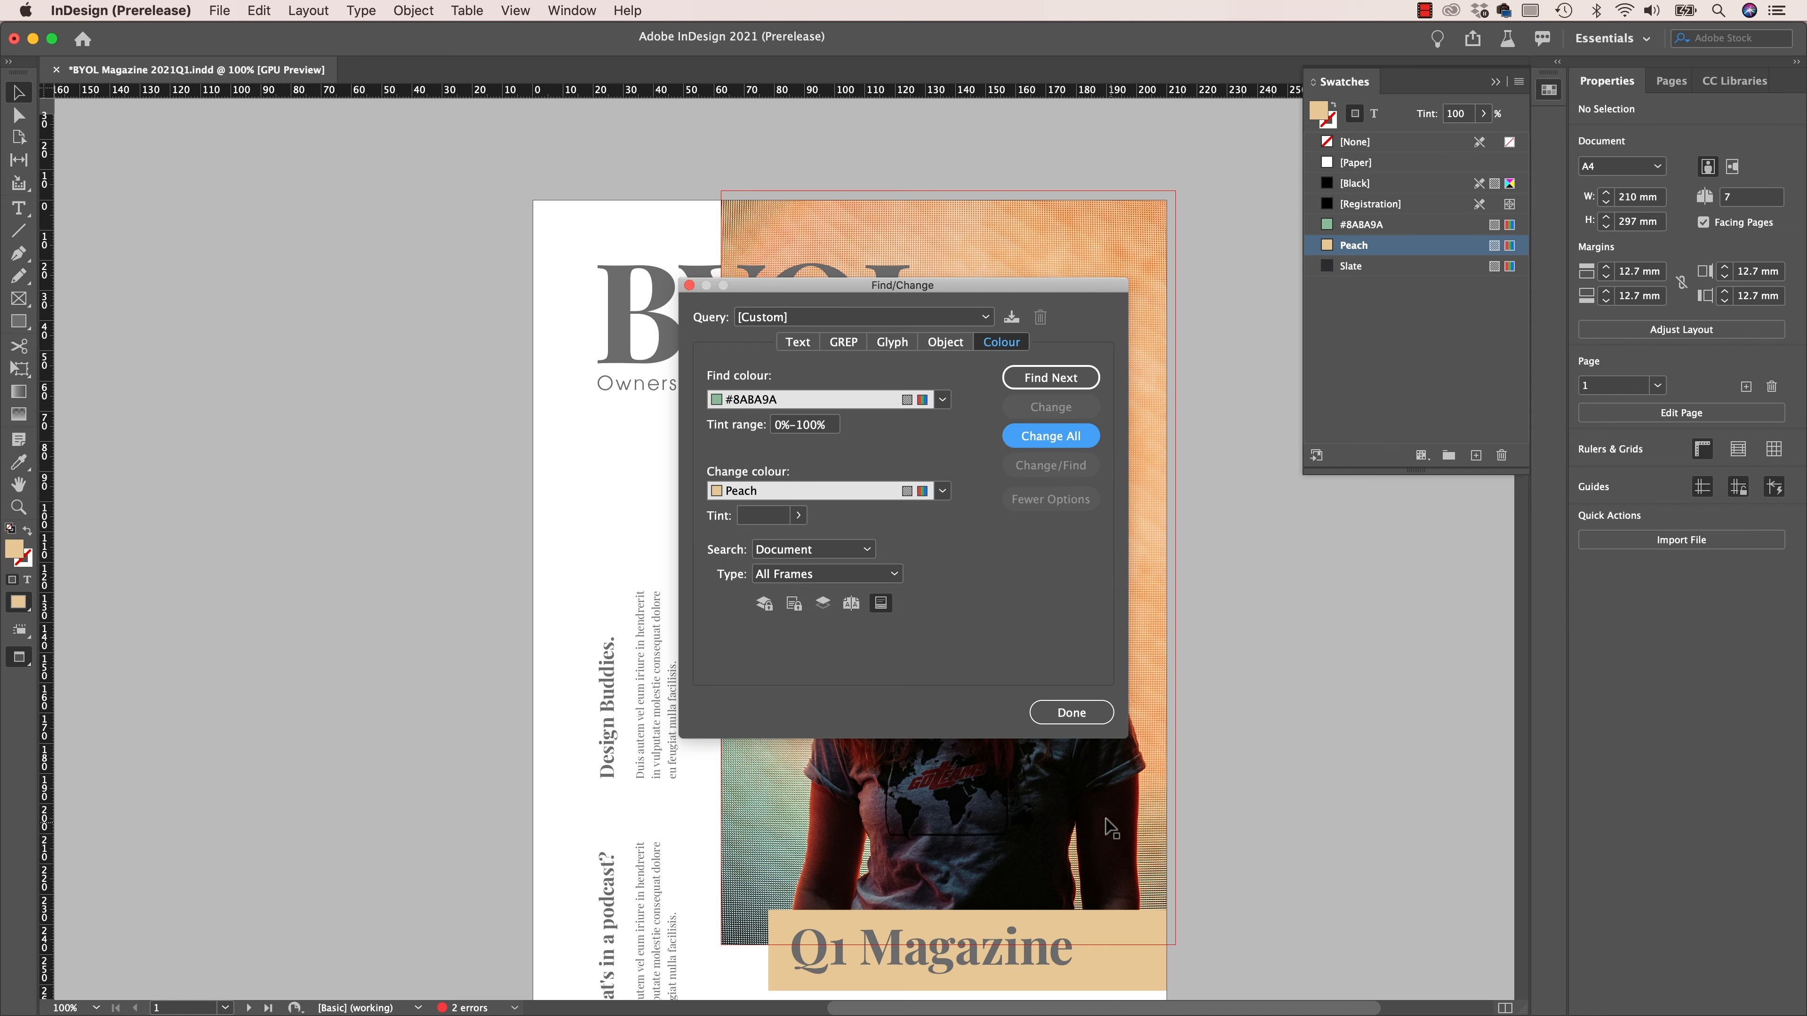
pyautogui.click(1069, 710)
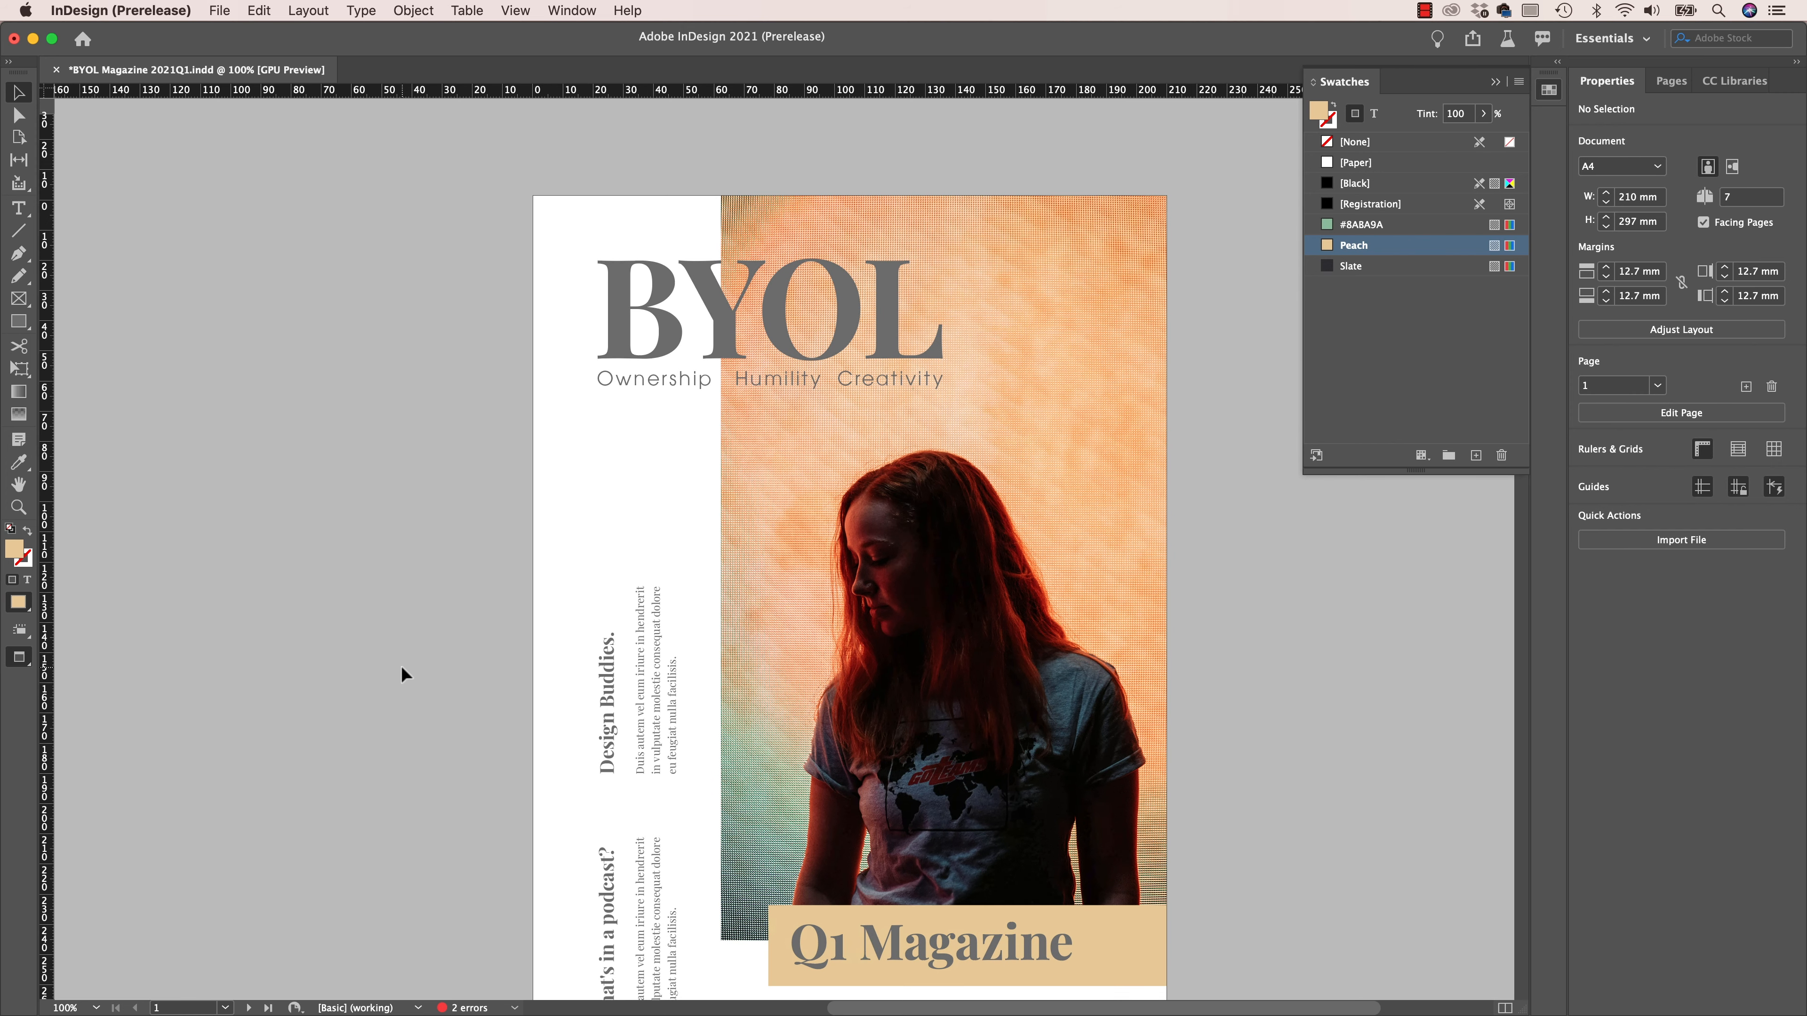
# - Add the colour of the BYOL masthead text on the cover as a new swatch, deselect the text and collapse Swatches
pyautogui.scroll(-3, 402, 668)
pyautogui.hscroll(1, 402, 668)
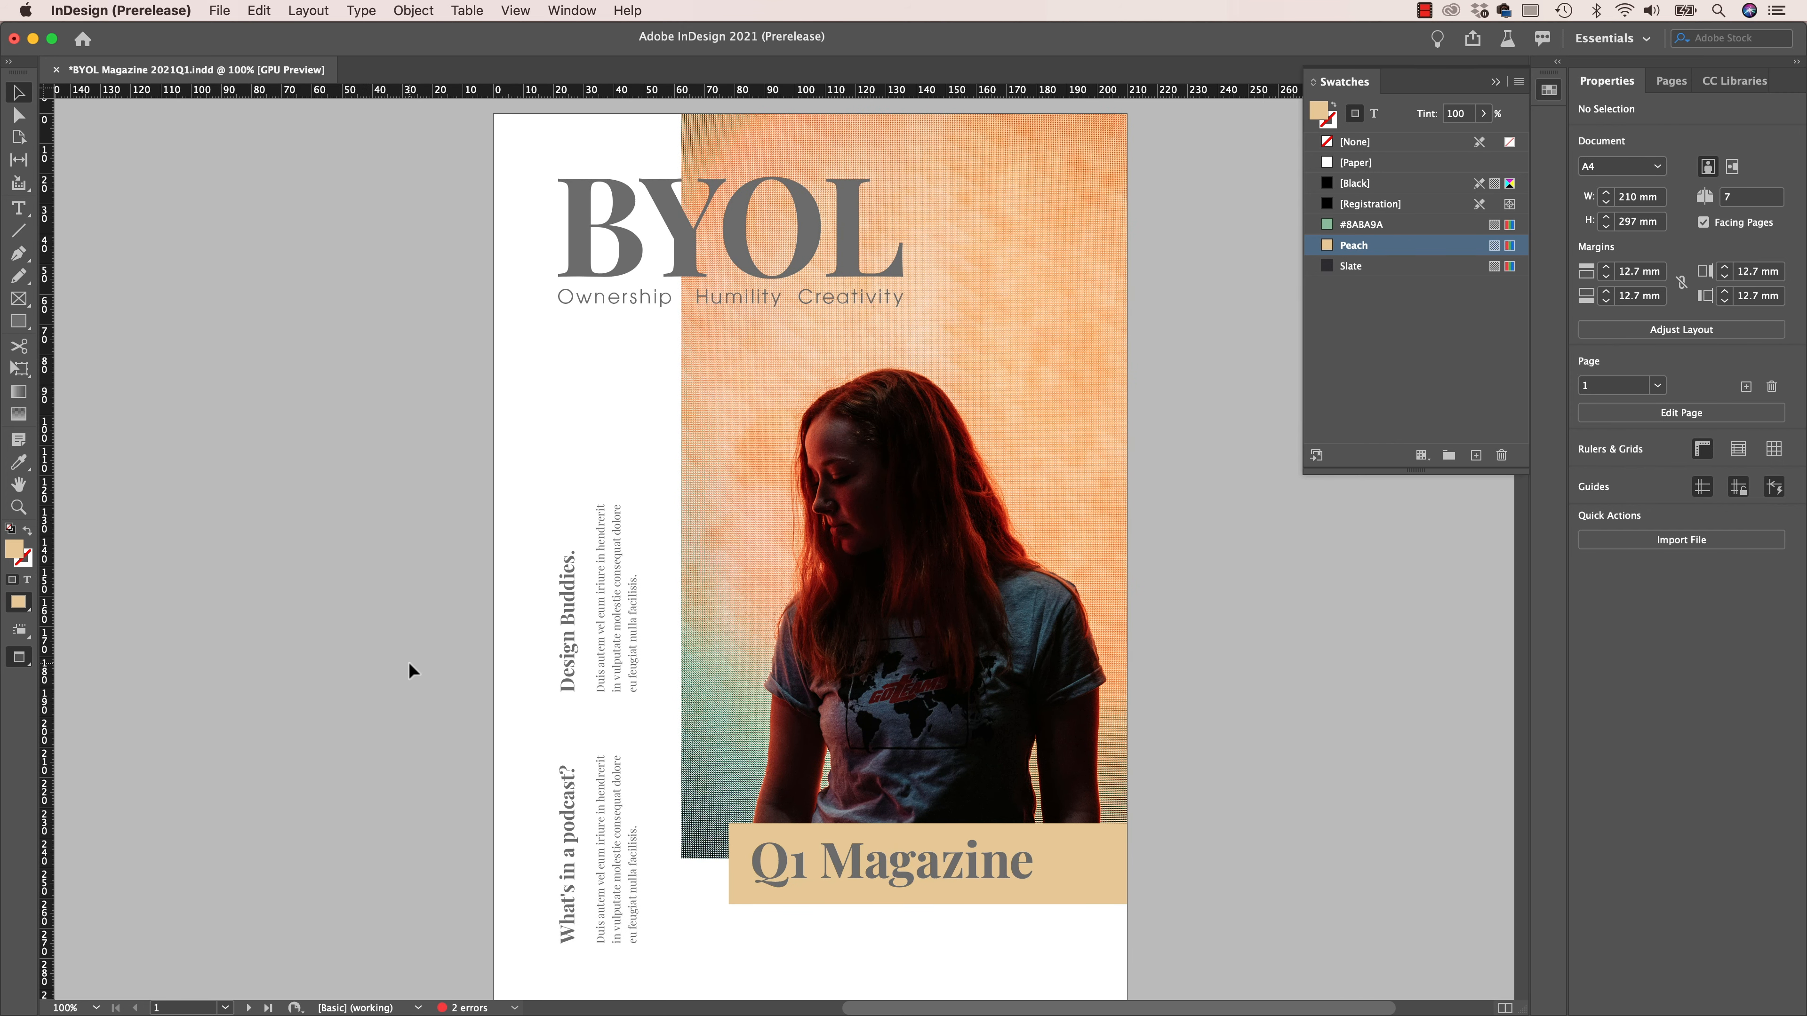
pyautogui.scroll(3, 372, 829)
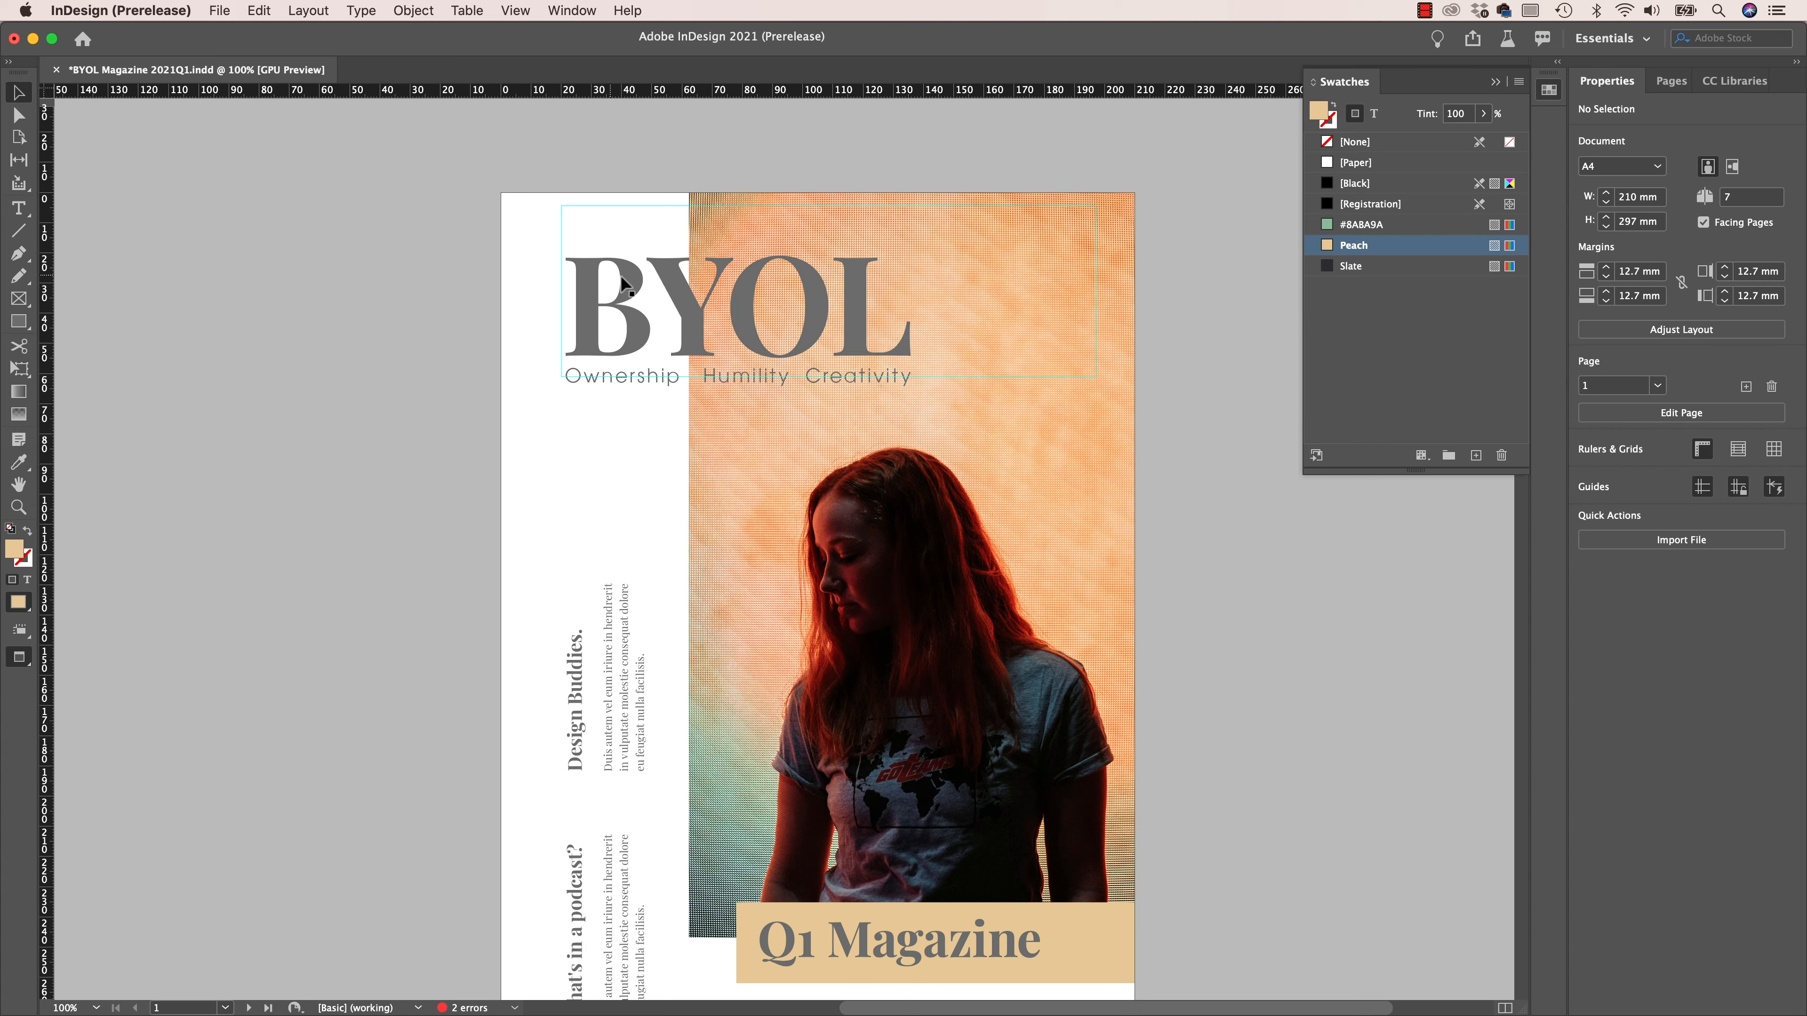
pyautogui.scroll(-15, 625, 859)
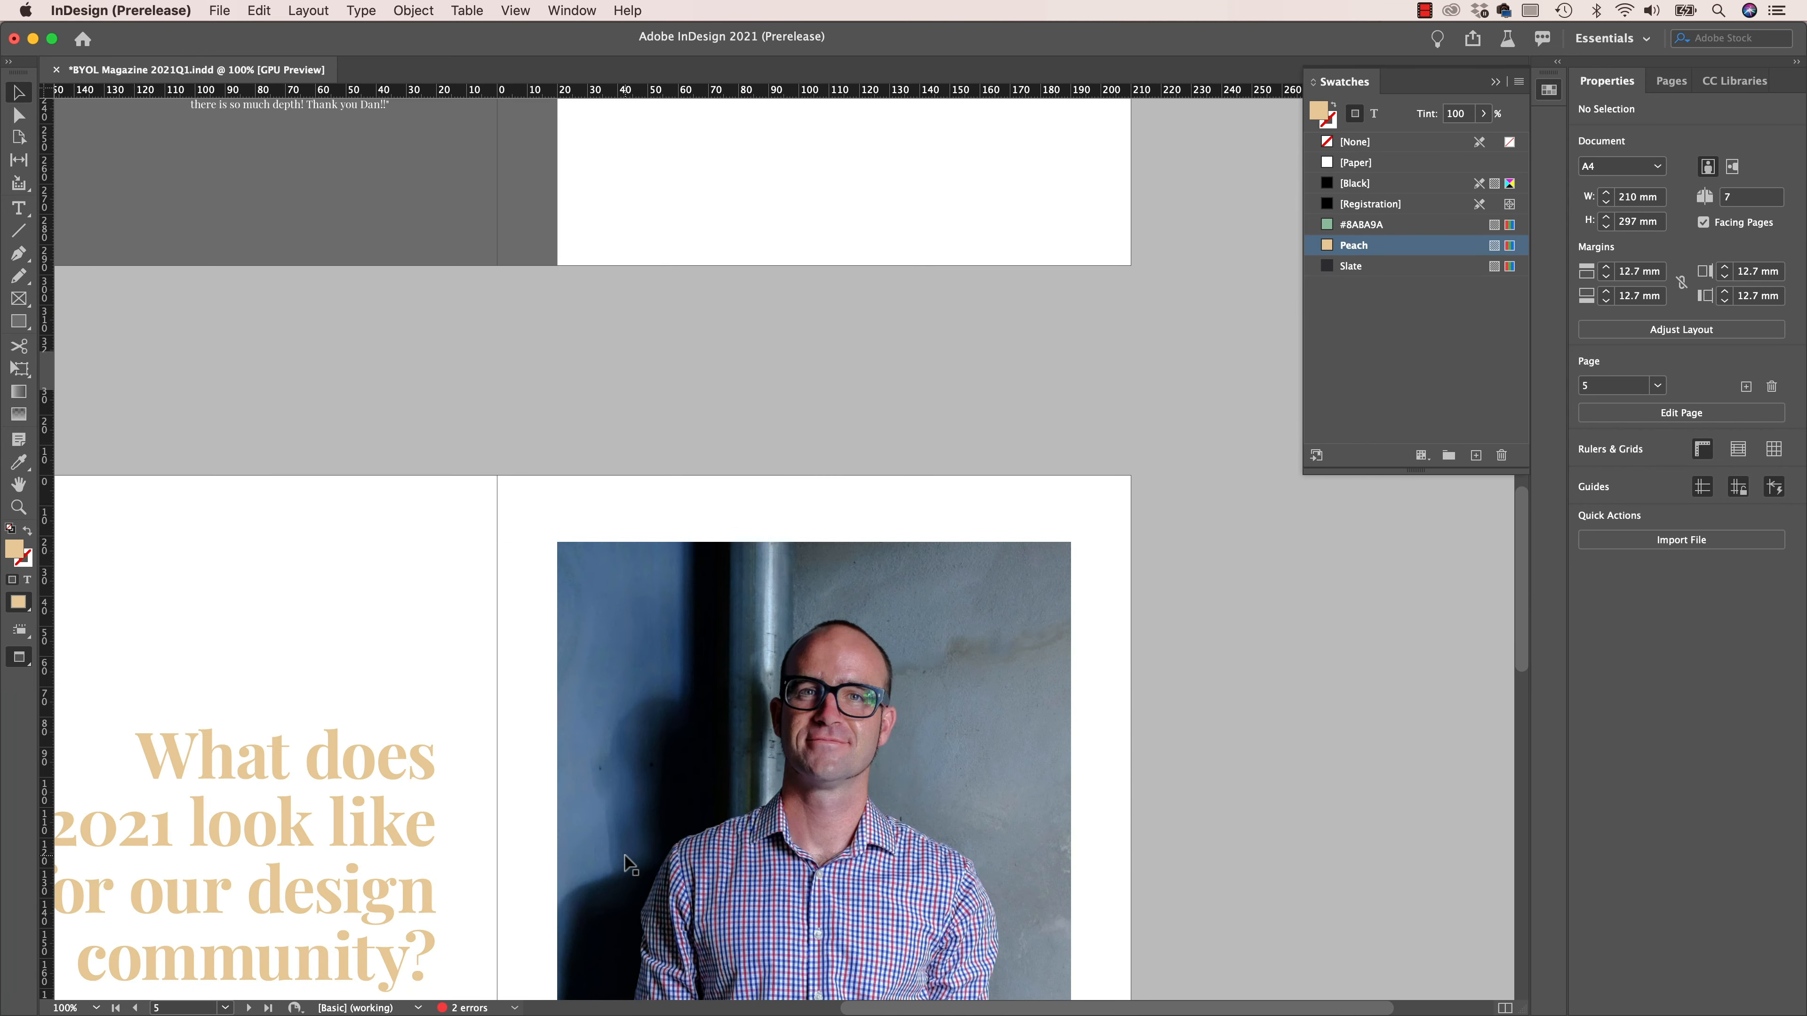
pyautogui.scroll(5, 626, 860)
pyautogui.scroll(20, 705, 363)
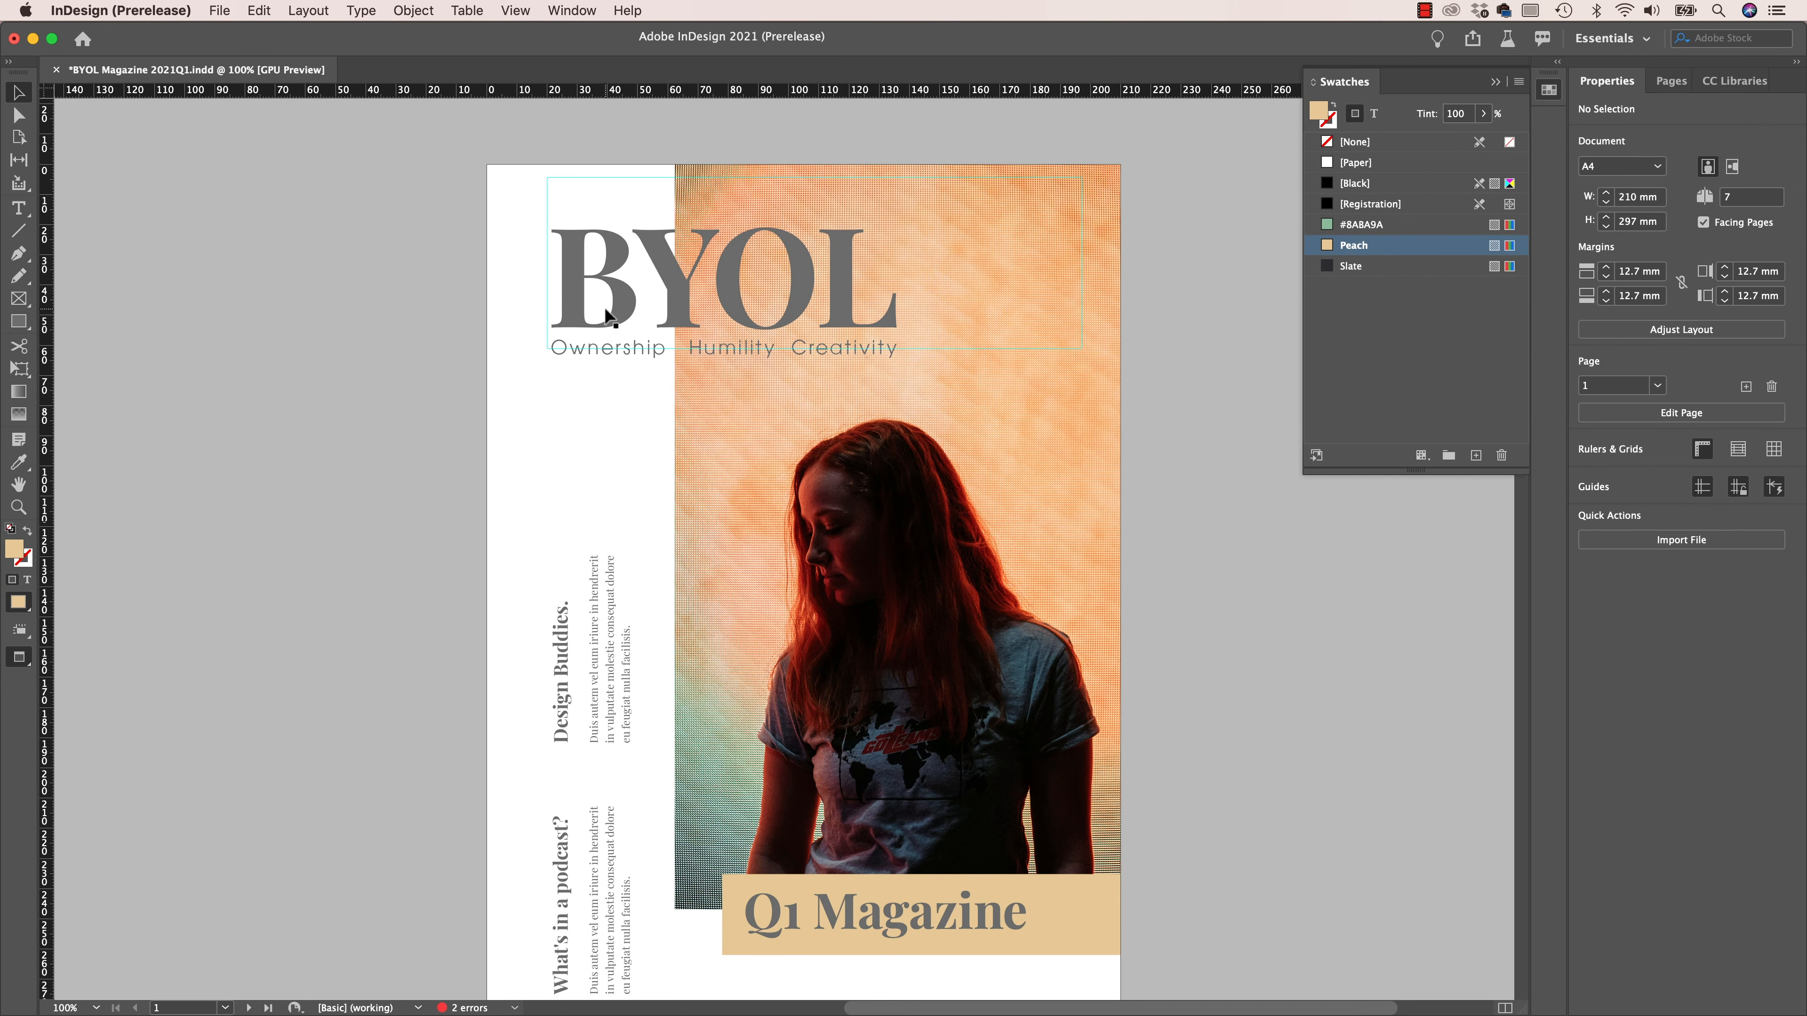
pyautogui.doubleClick(627, 293)
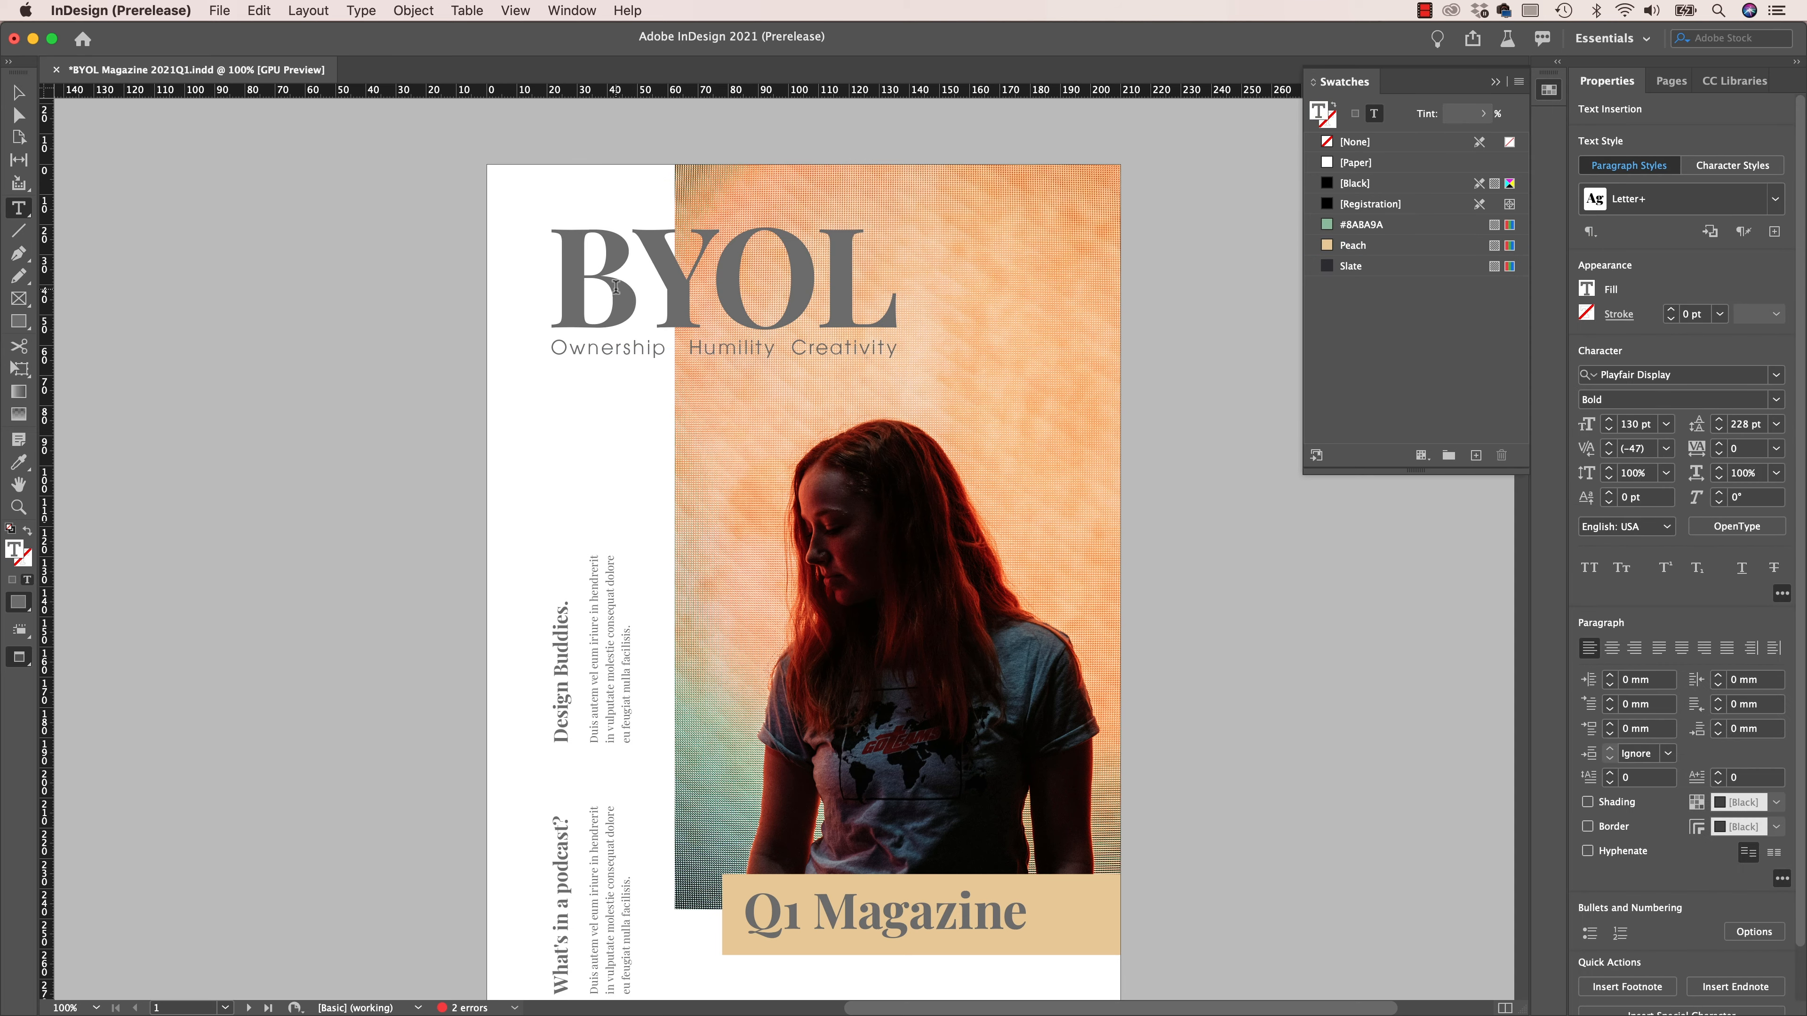
pyautogui.press('super+a')
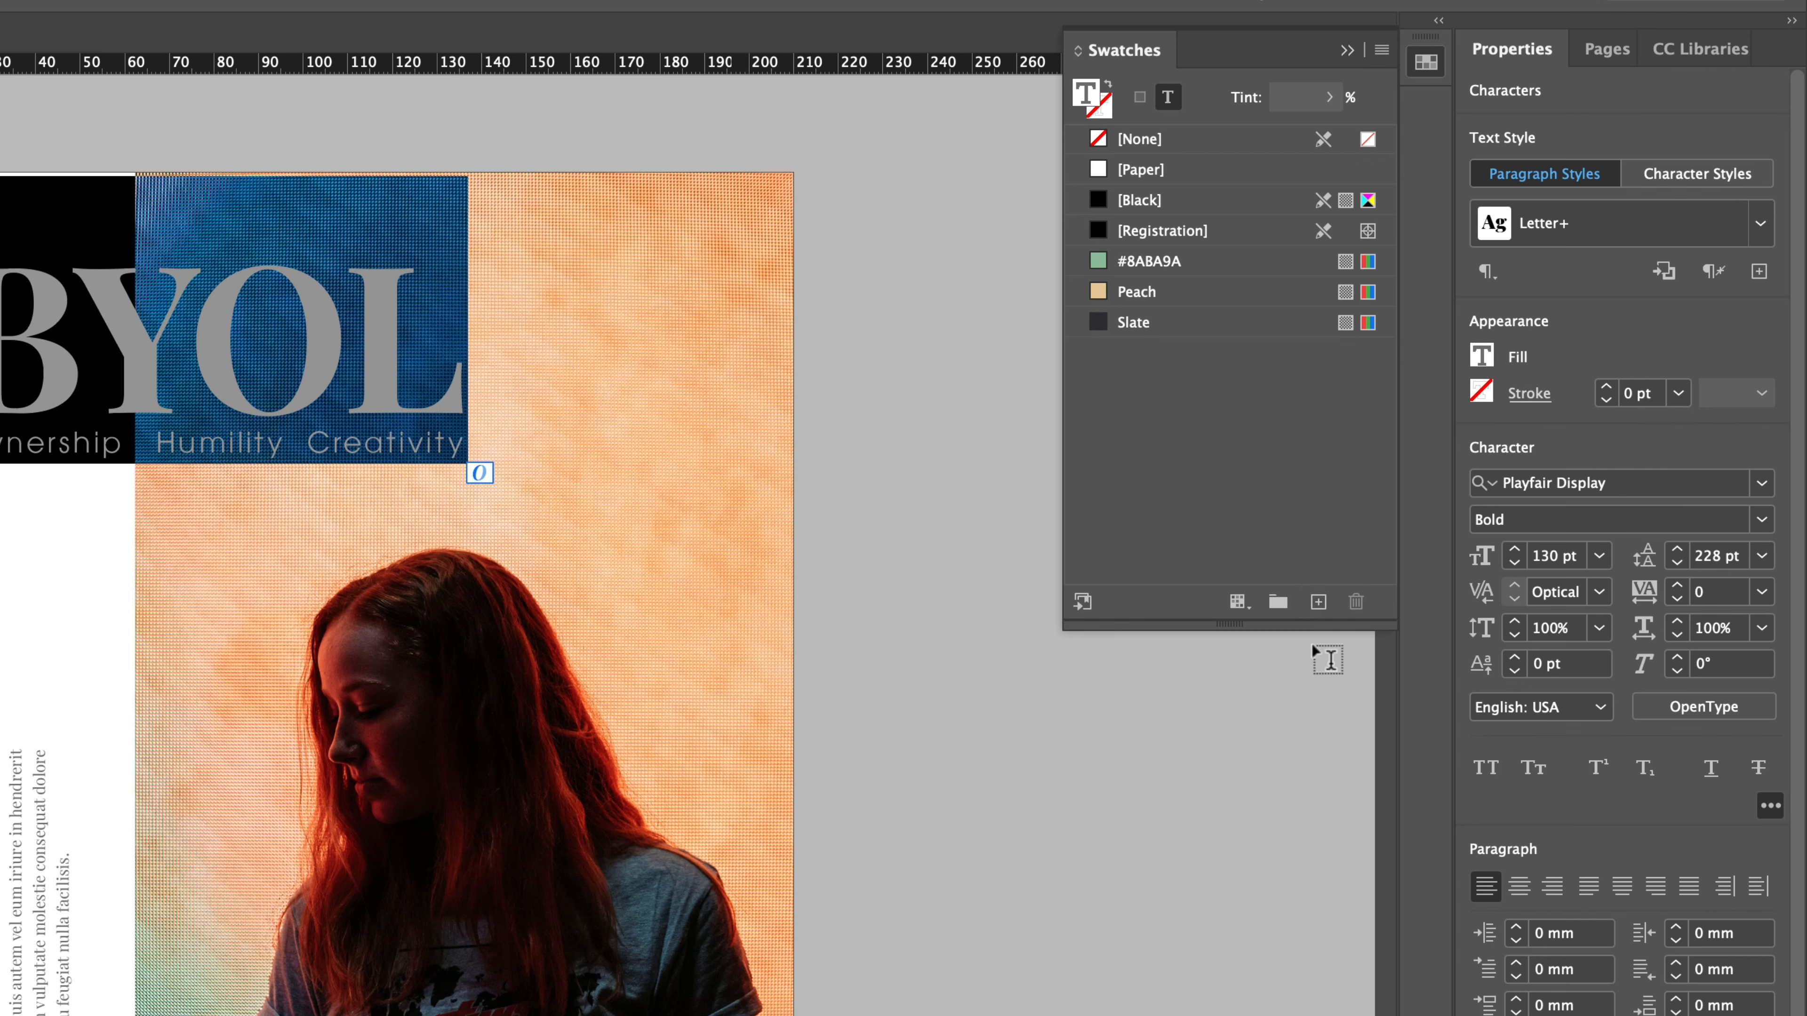
pyautogui.click(1318, 602)
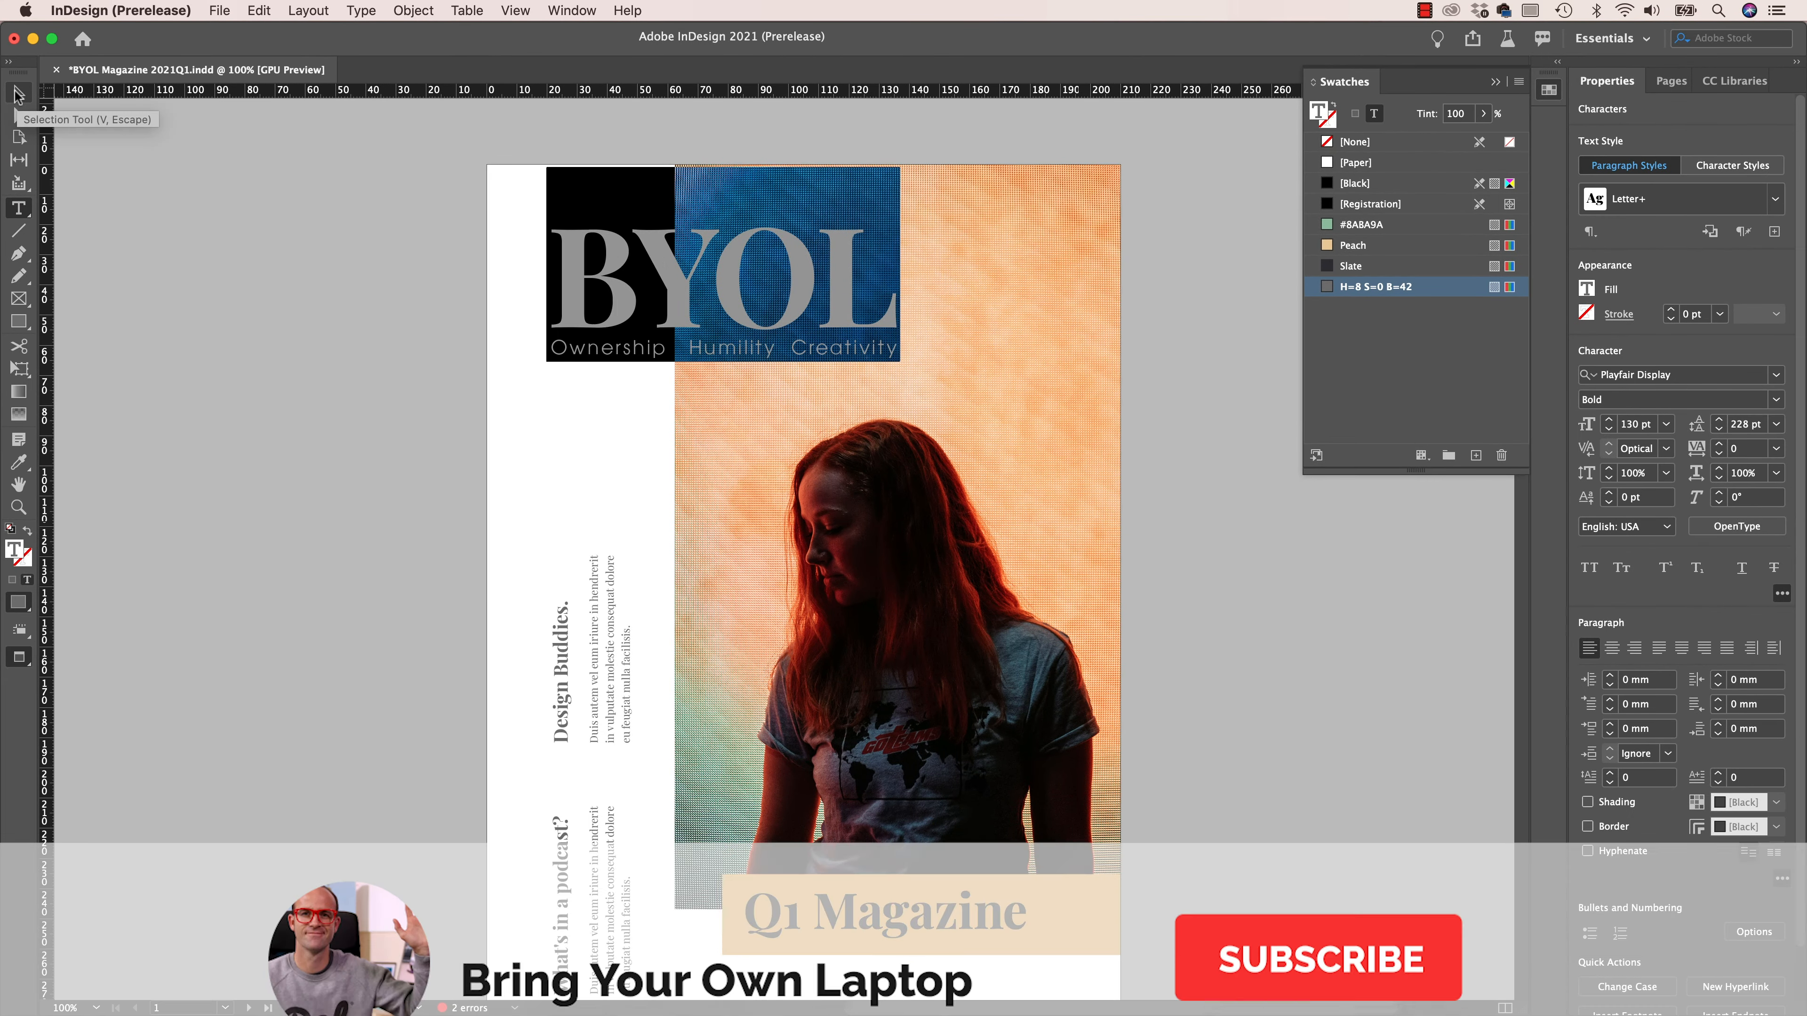
pyautogui.click(17, 95)
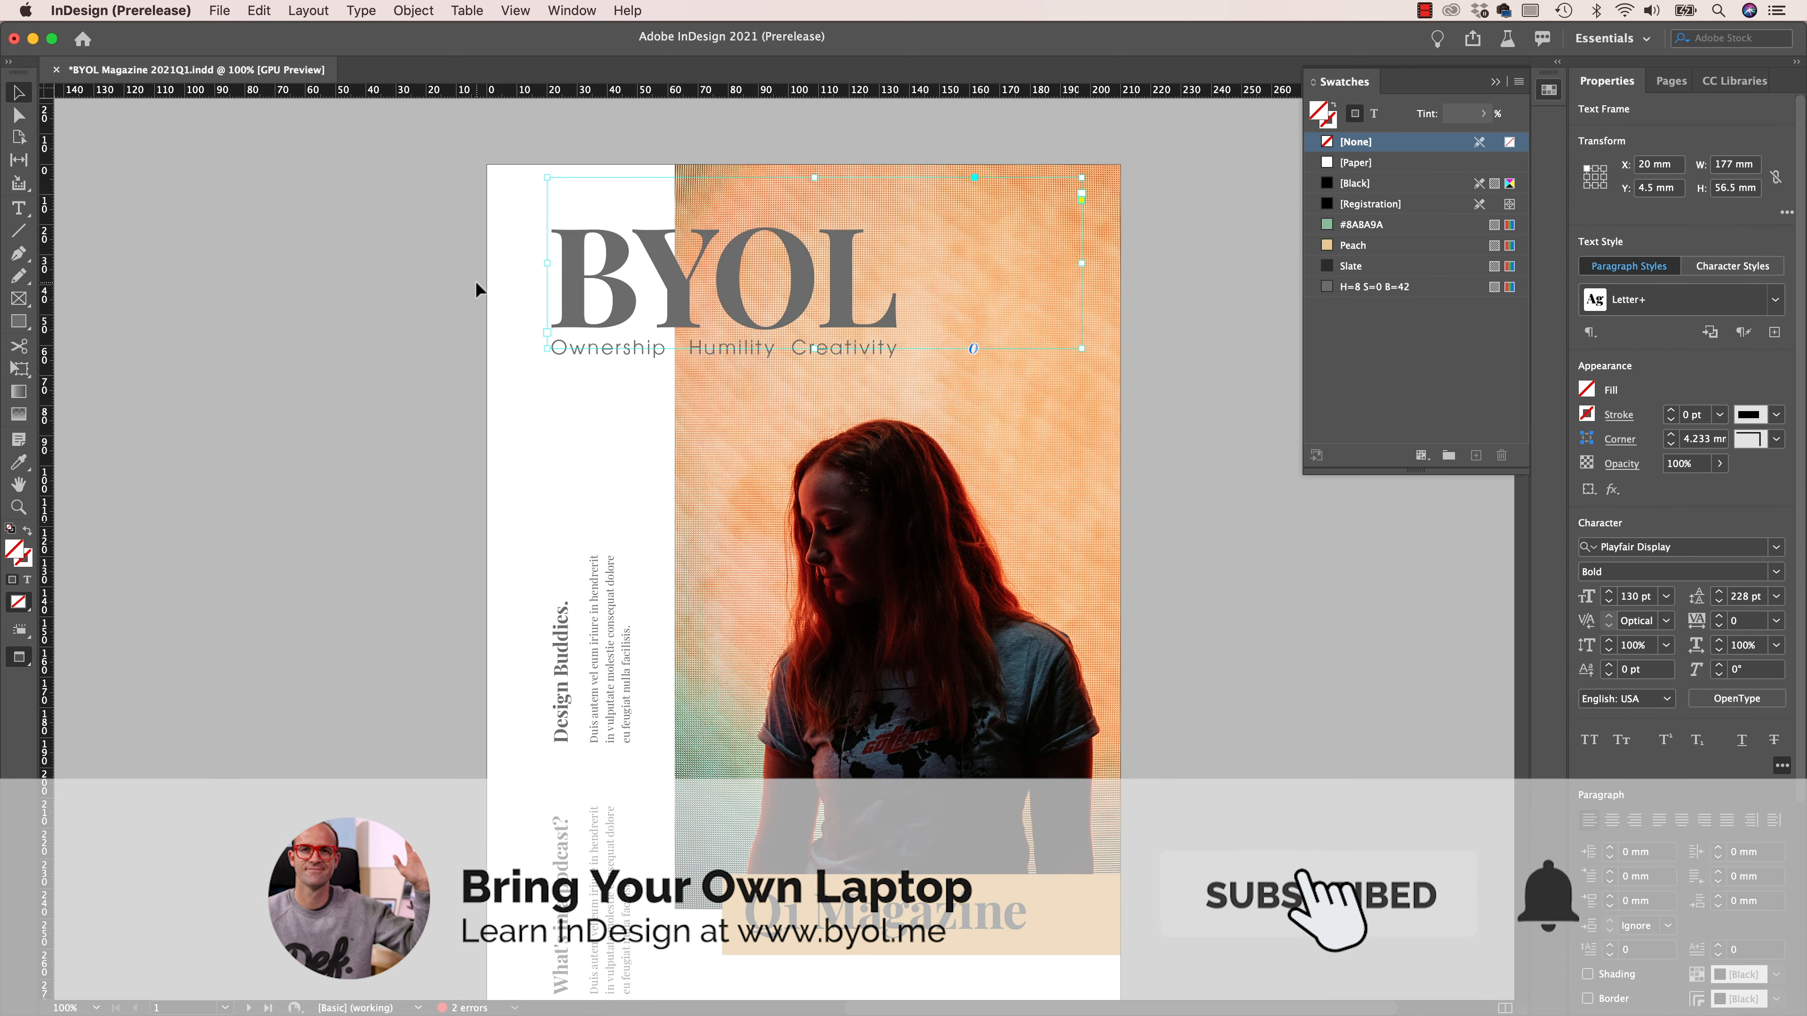
pyautogui.click(359, 343)
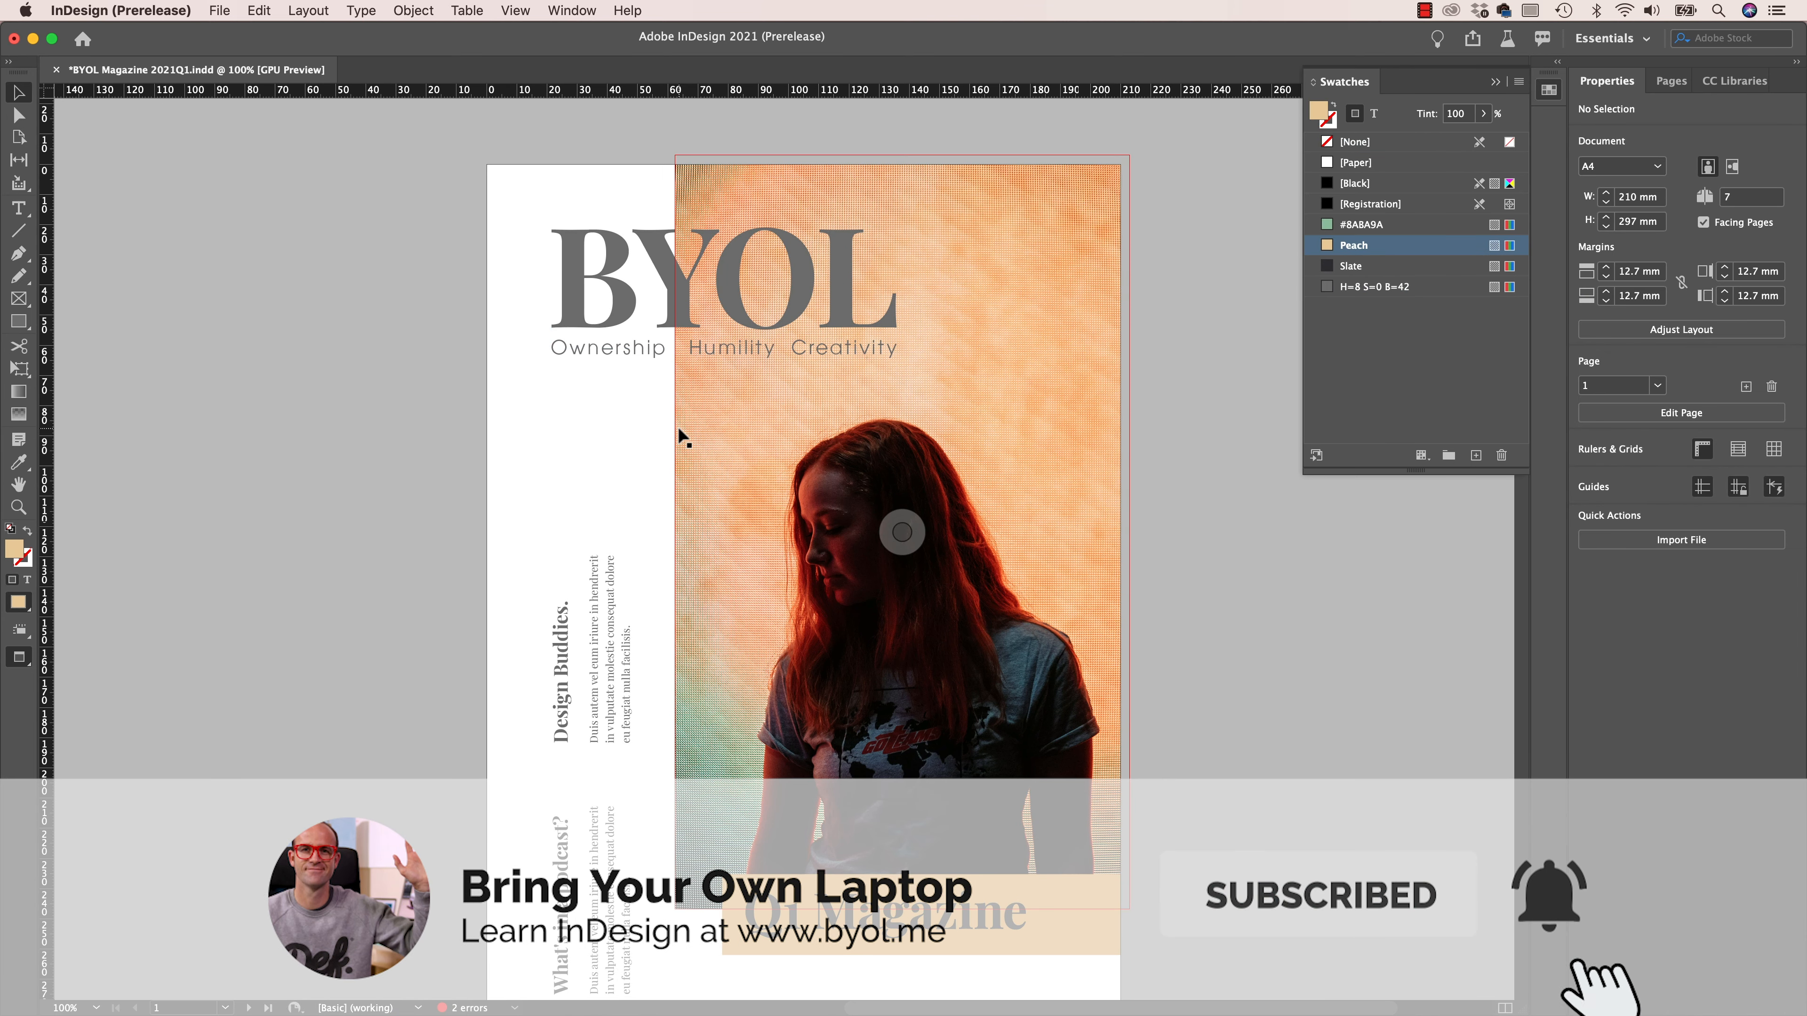
pyautogui.click(1544, 91)
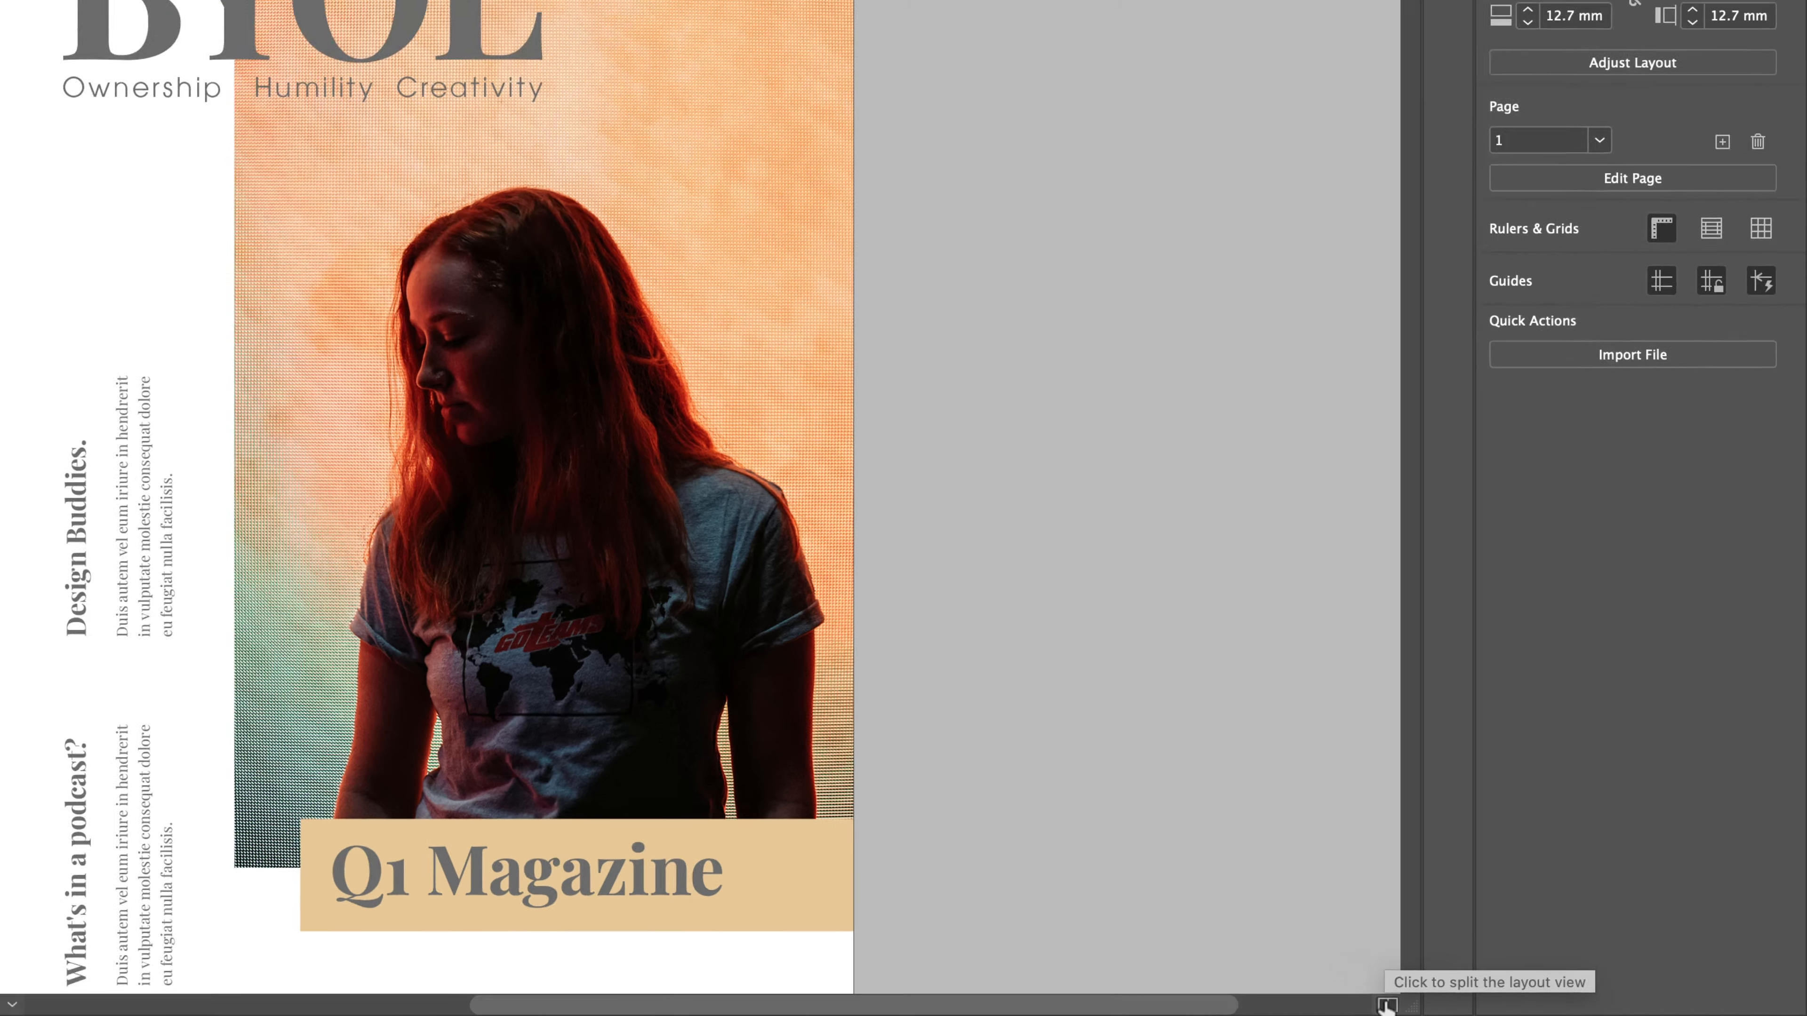
# - Split the layout view and zoom the second view out to 25% to show the cover and several spreads
pyautogui.click(1352, 1003)
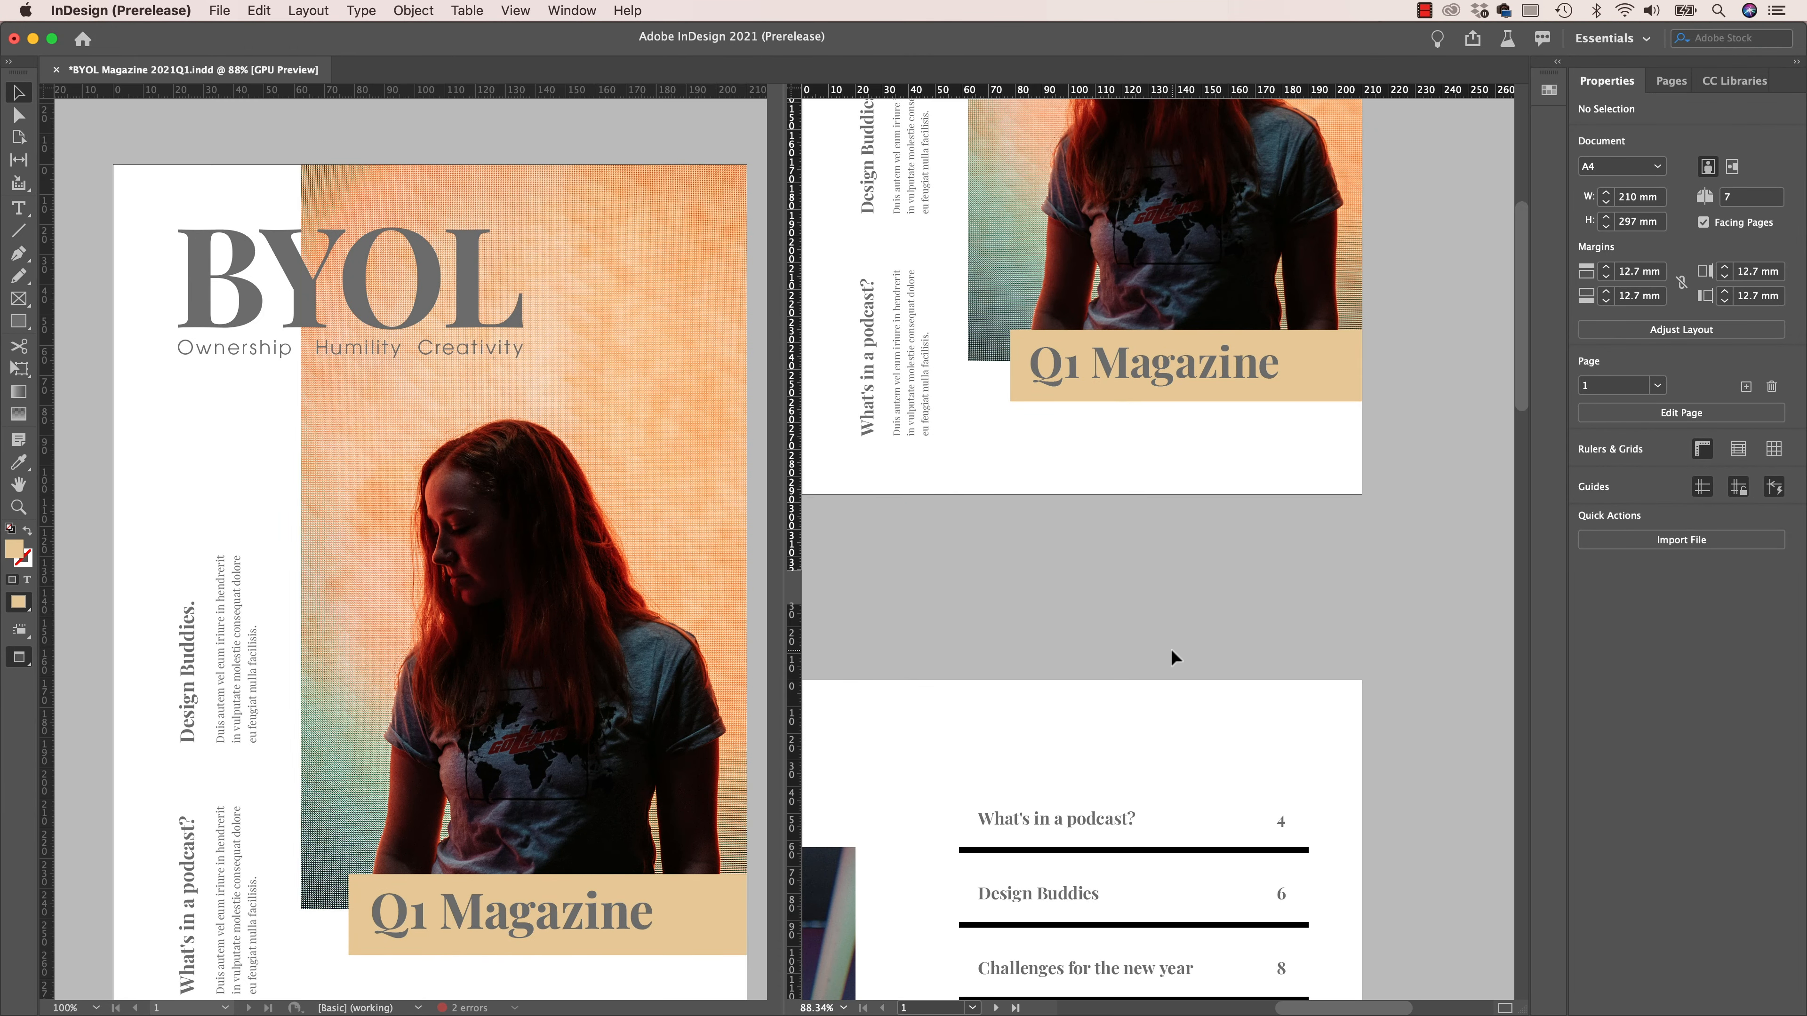
pyautogui.scroll(-5, 1170, 648)
pyautogui.scroll(-10, 1172, 652)
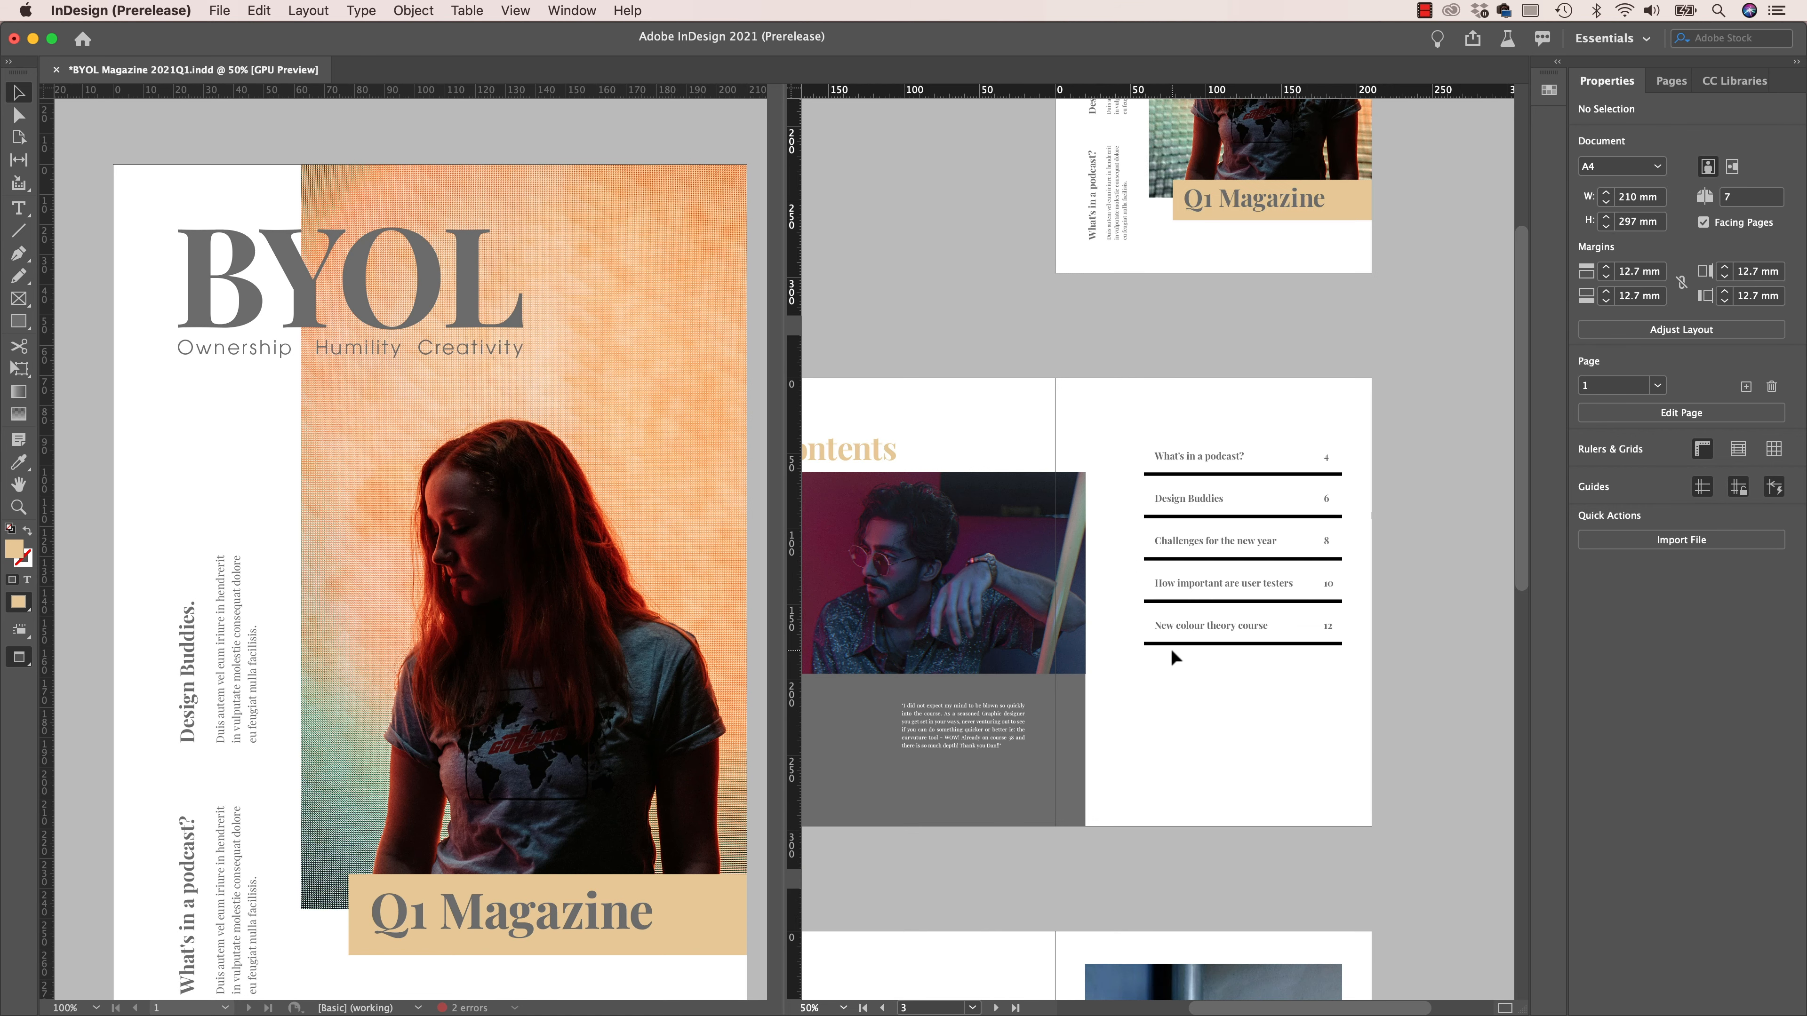
pyautogui.scroll(2, 1159, 575)
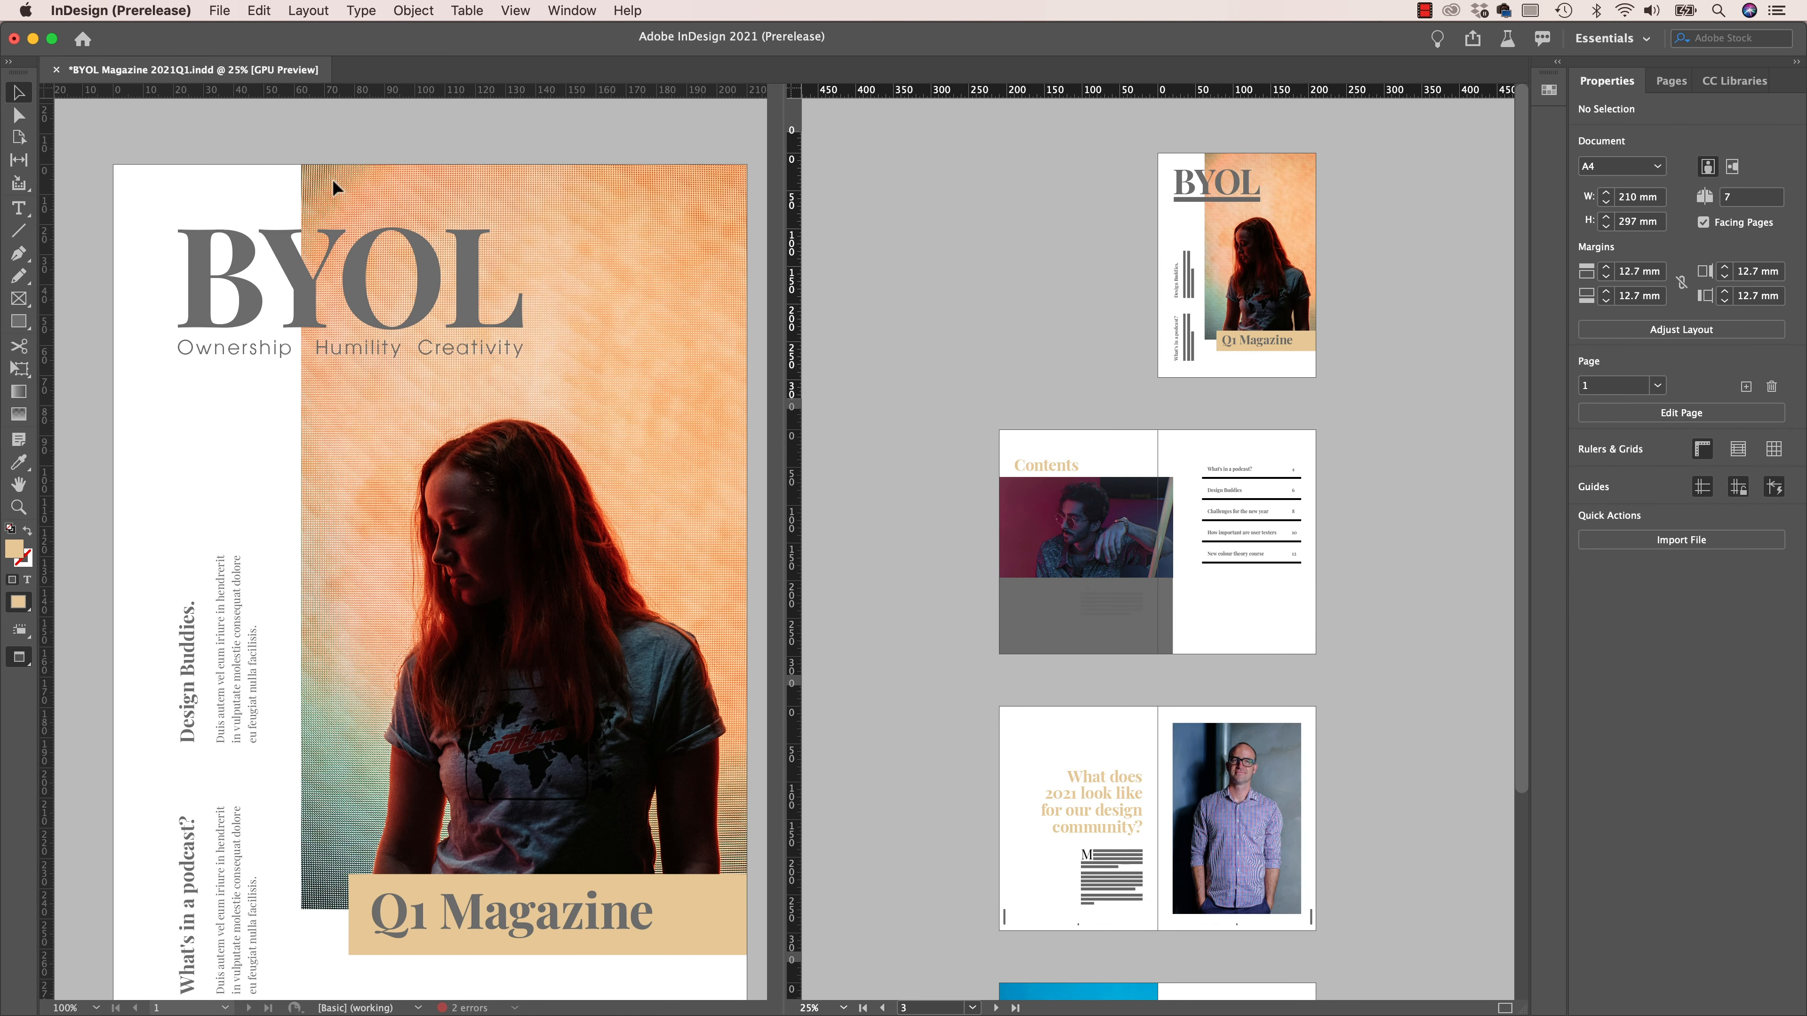
# - Set up a Find/Change colour search in the cover view that finds H=8 S=0 B=42 and changes it to Slate
pyautogui.scroll(-4, 1256, 557)
pyautogui.scroll(4, 1256, 557)
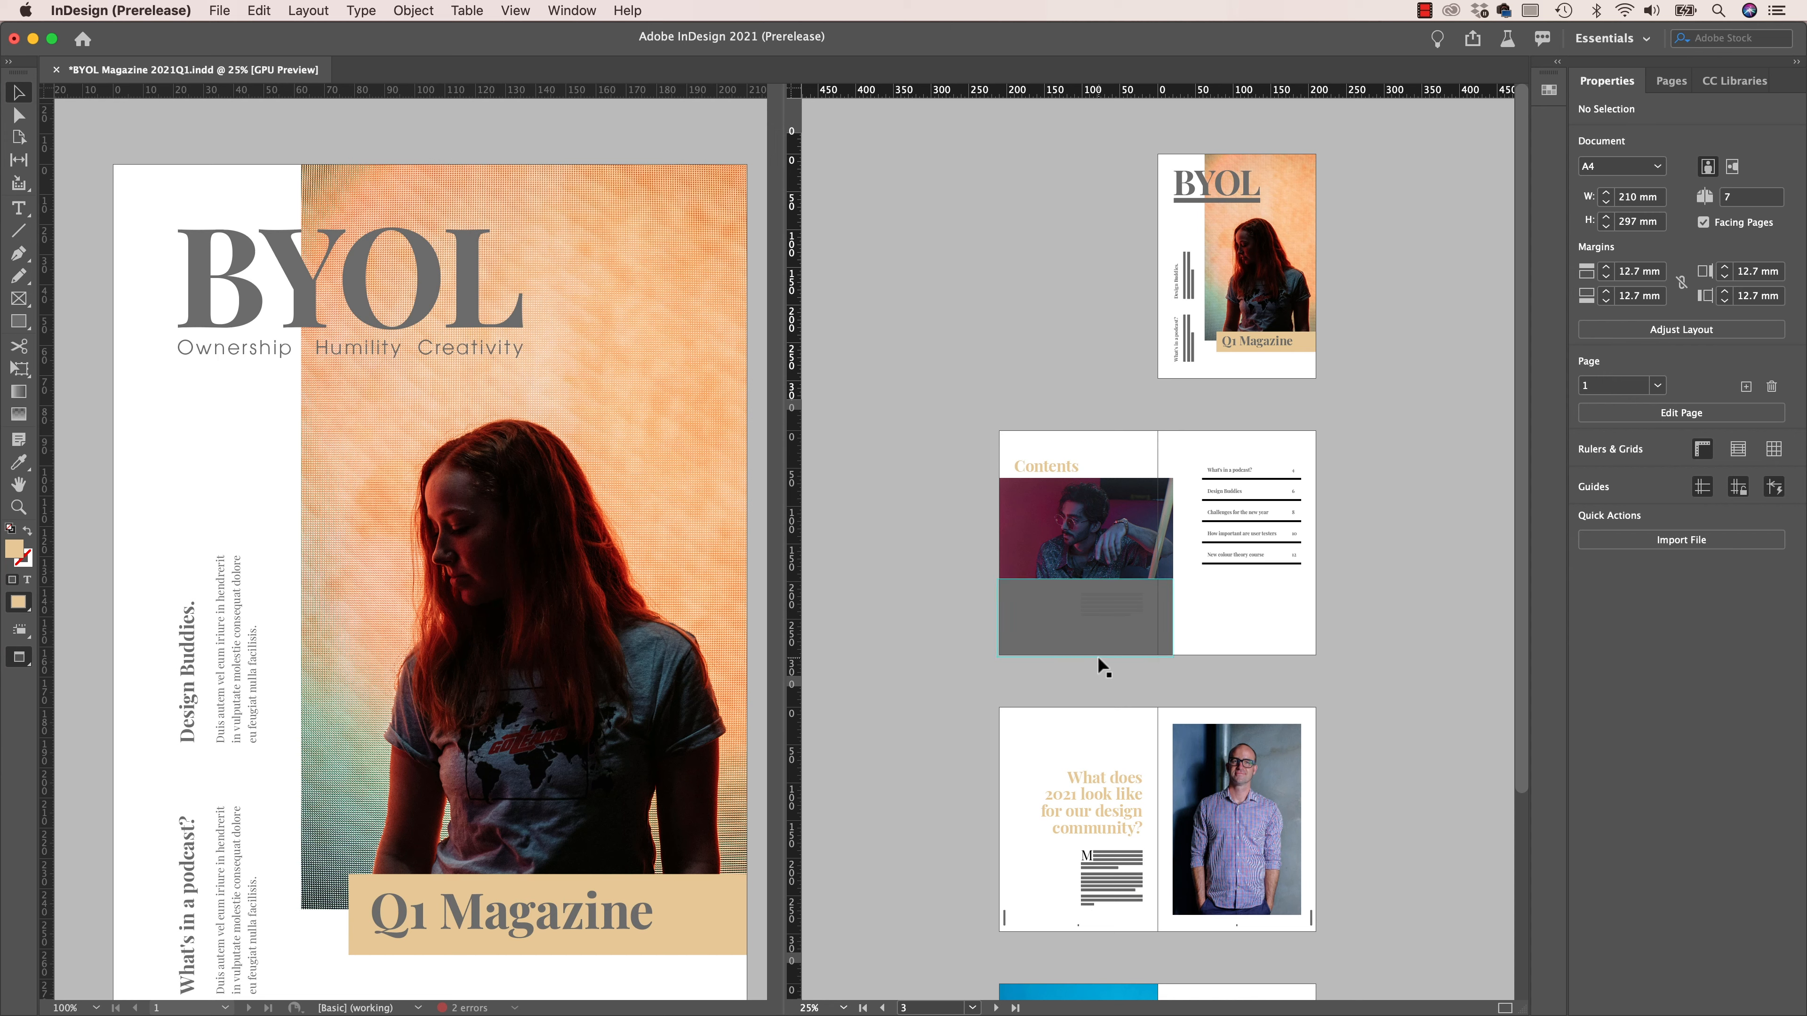
pyautogui.click(369, 137)
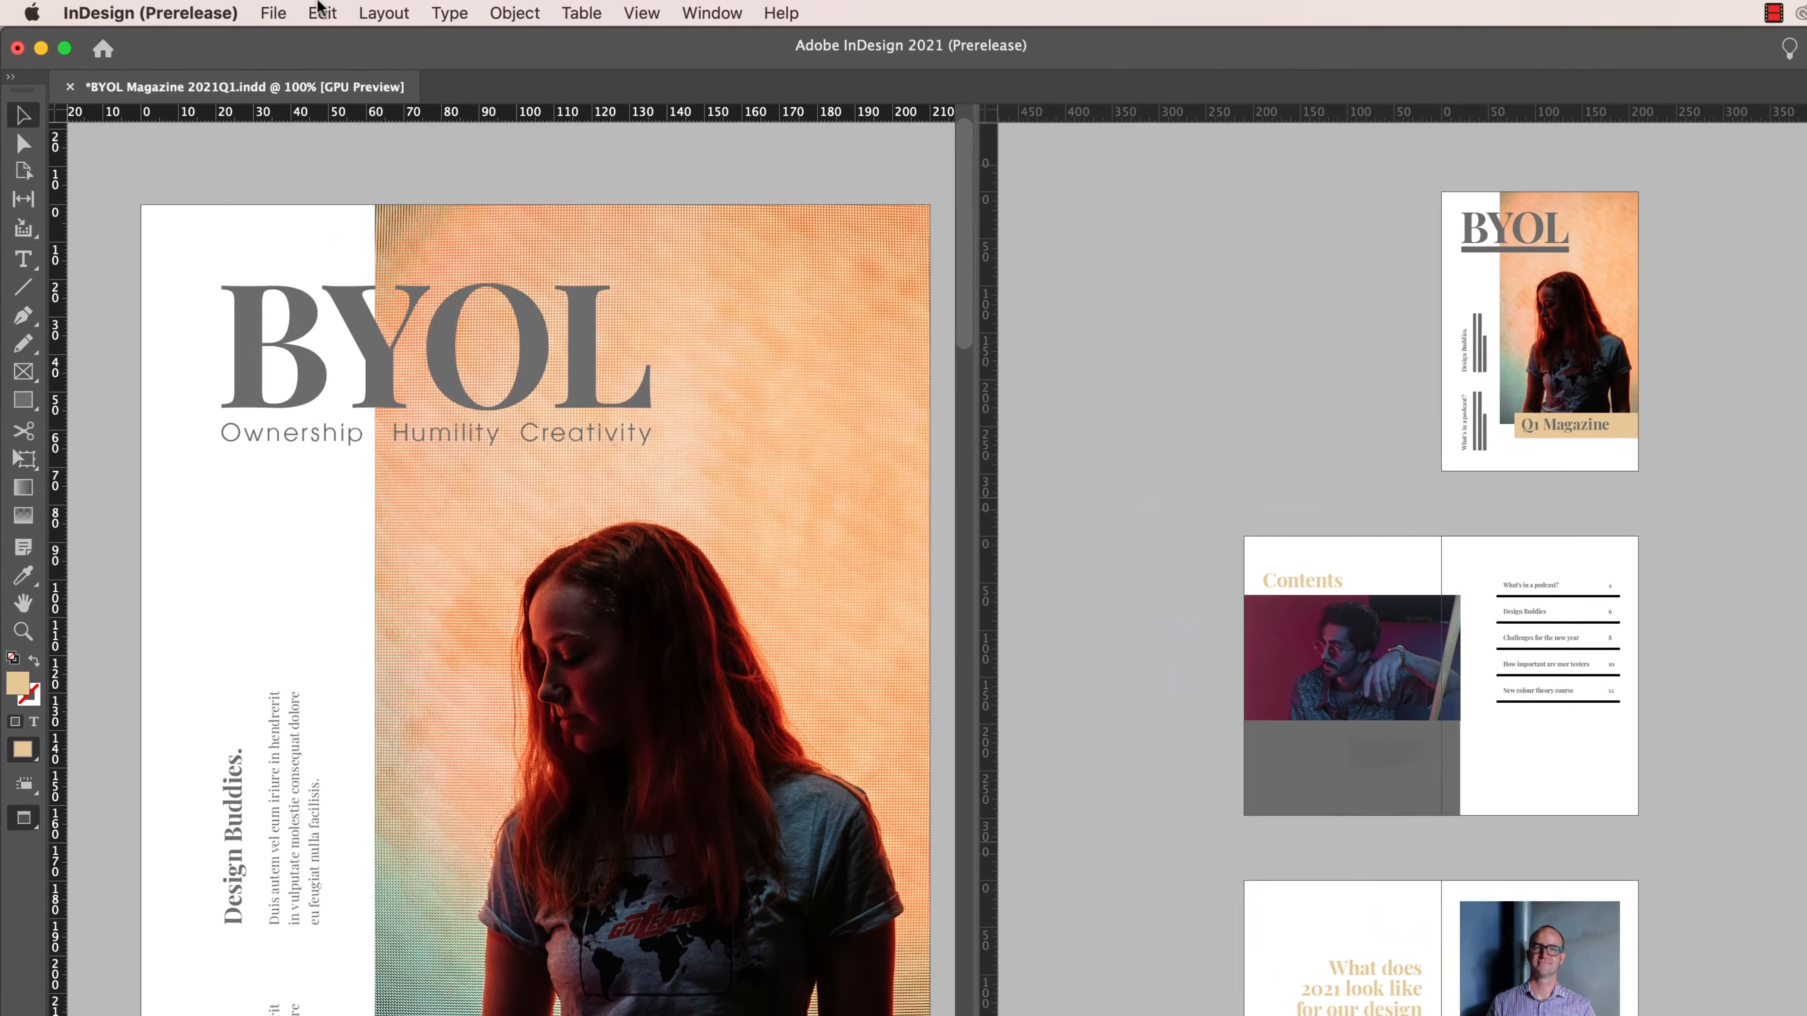
pyautogui.click(258, 10)
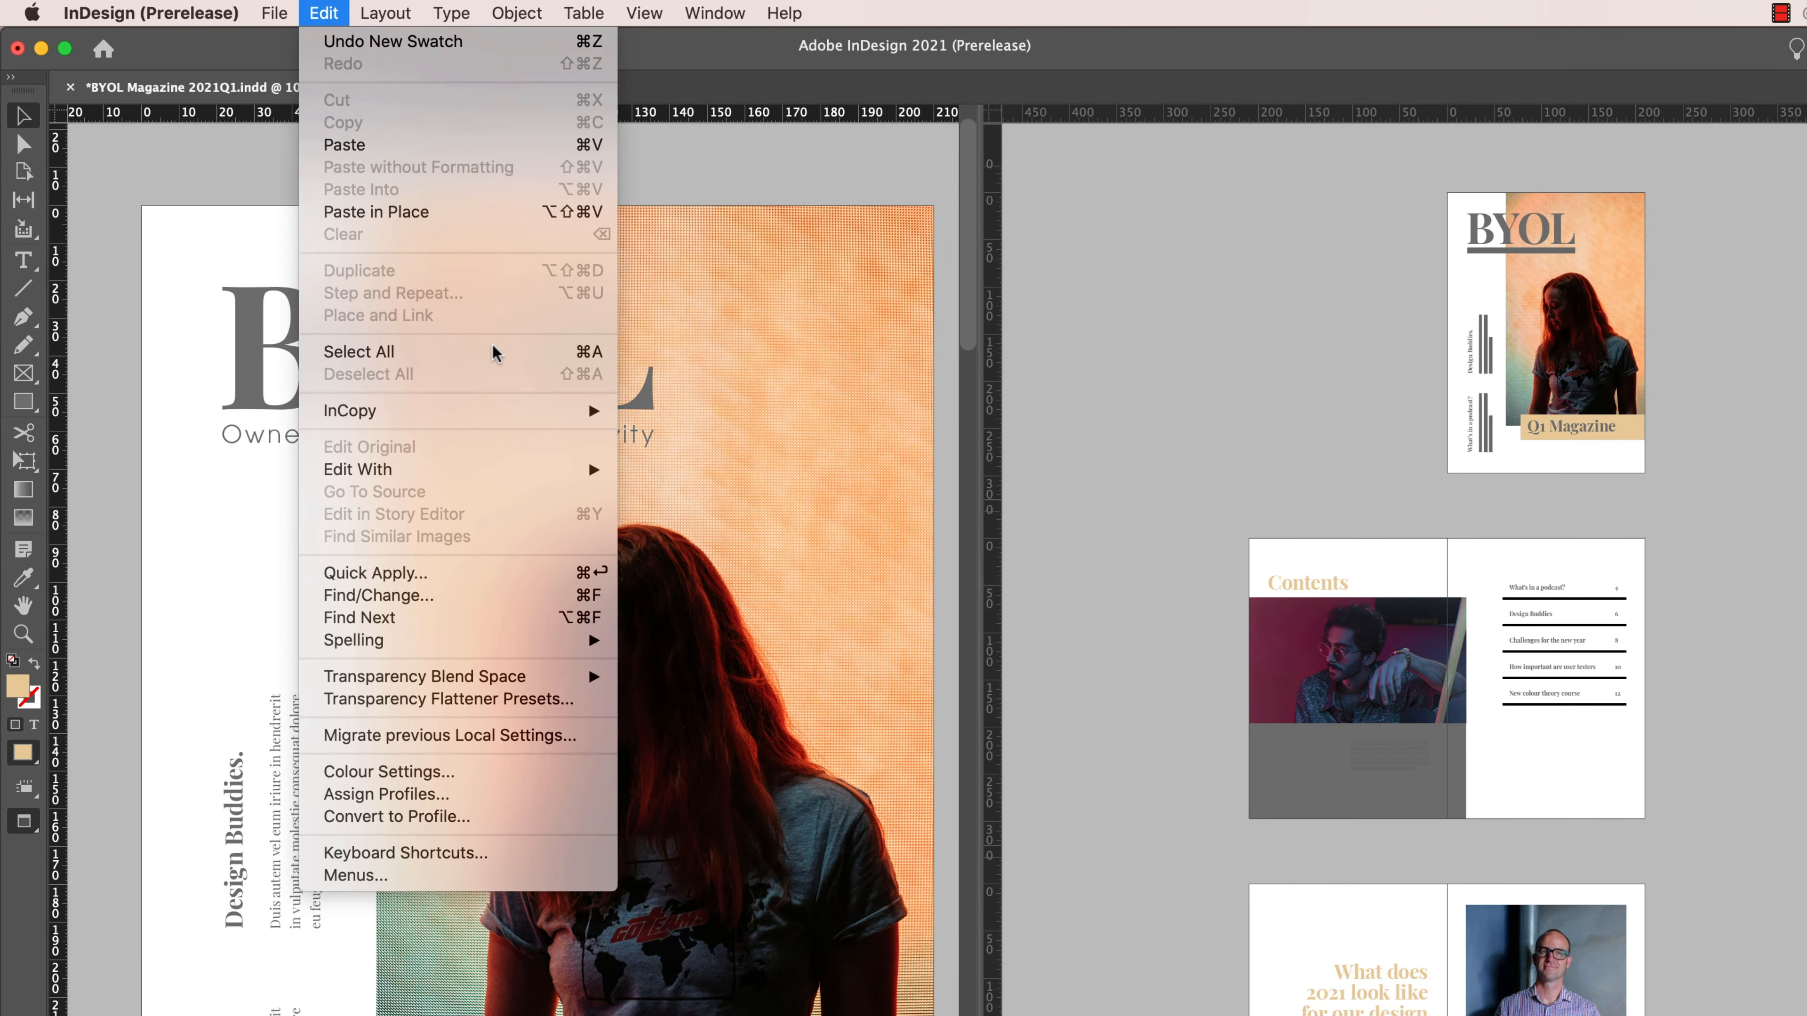
pyautogui.click(517, 597)
pyautogui.click(1088, 532)
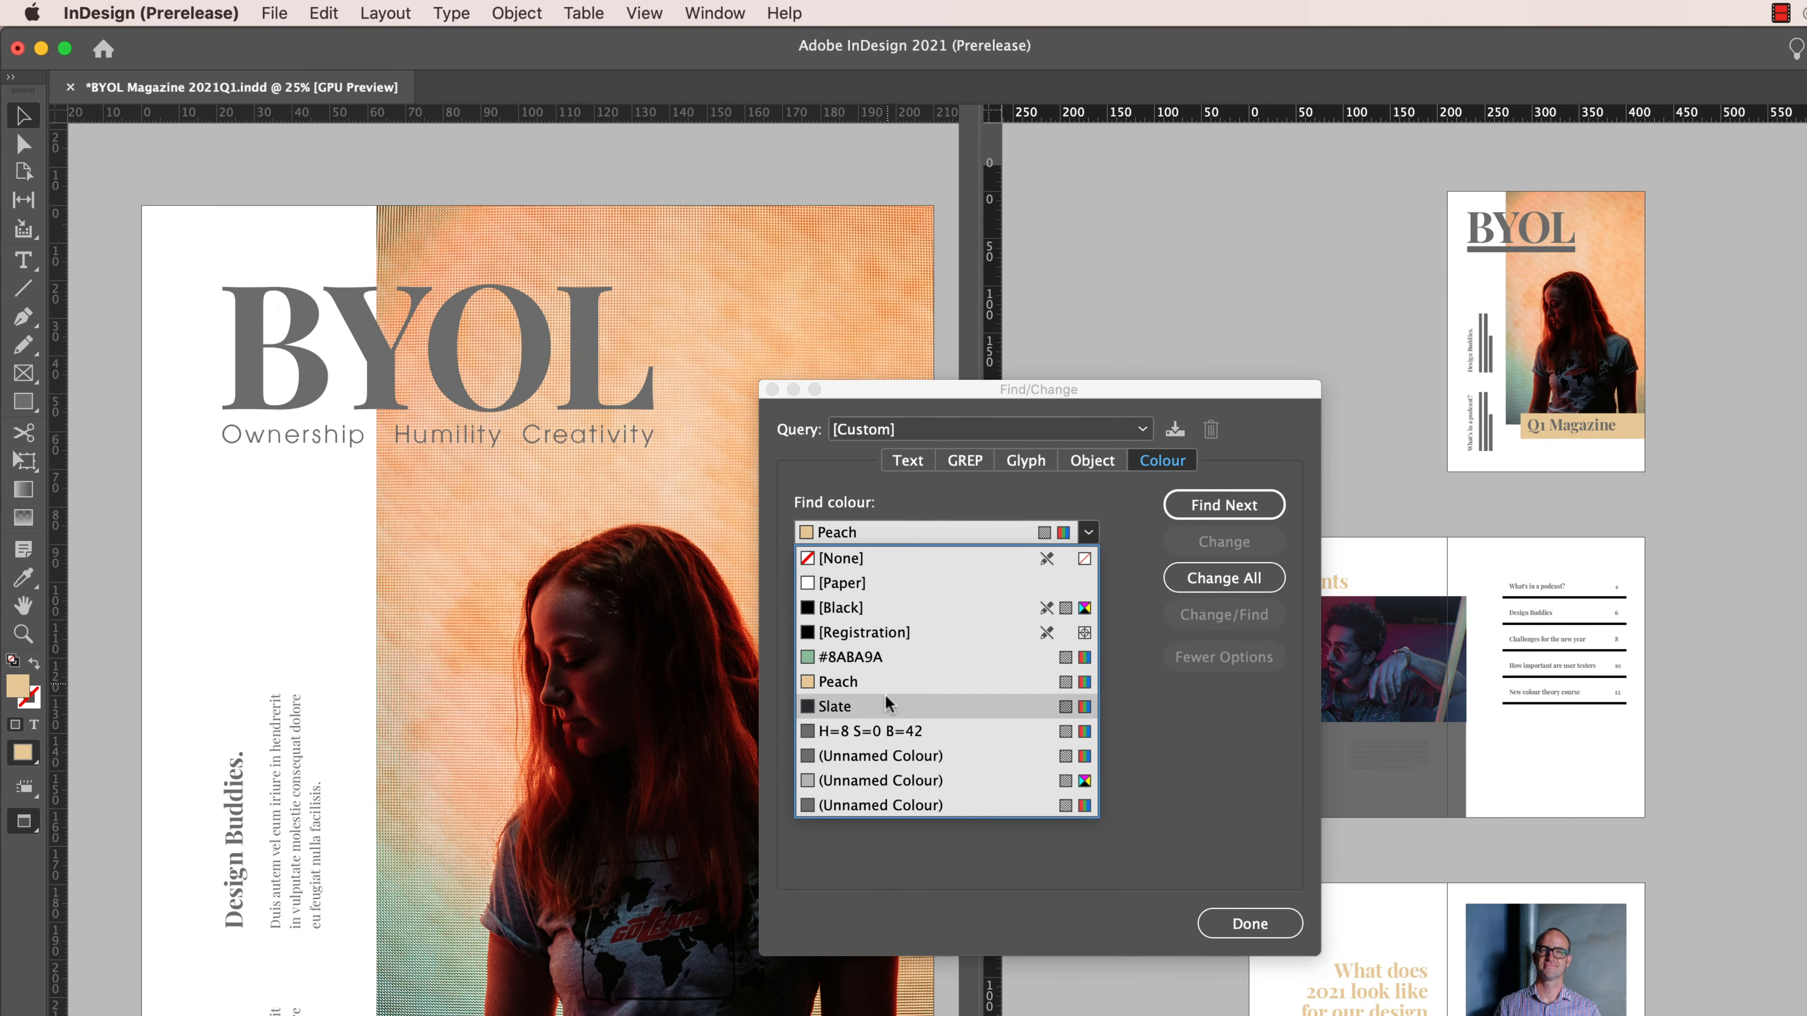
pyautogui.click(881, 730)
pyautogui.click(1088, 646)
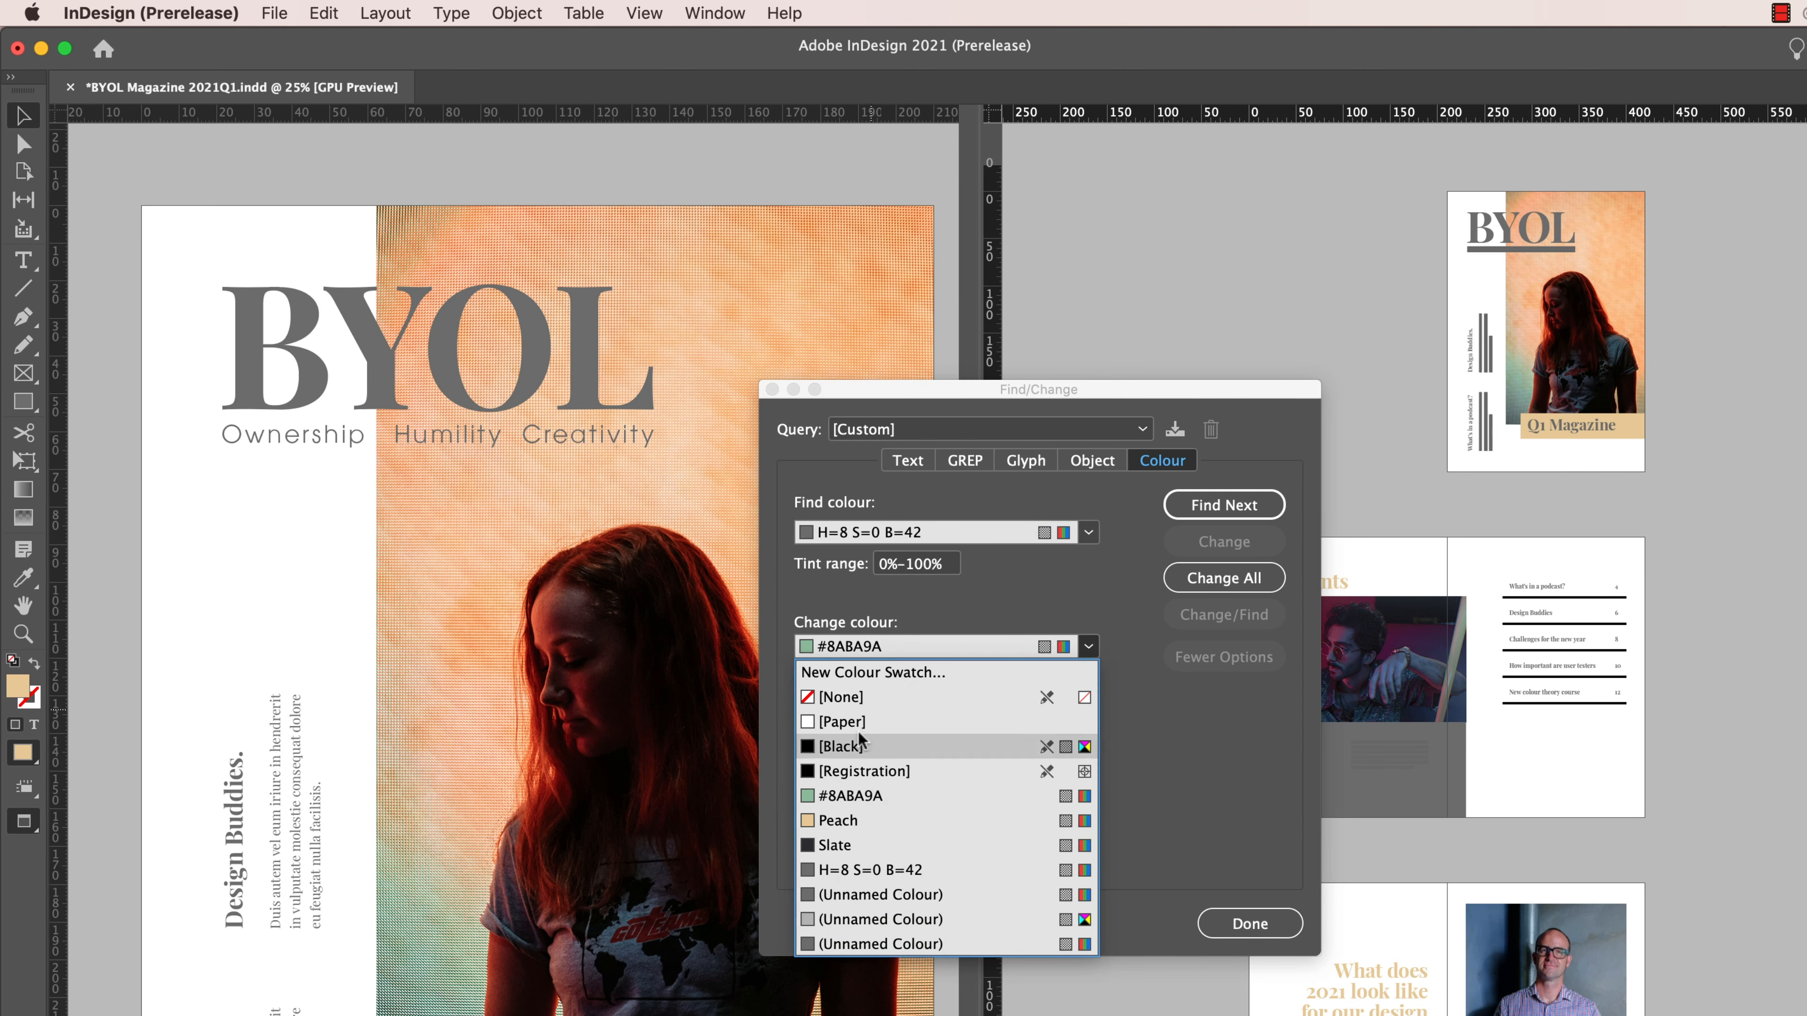
pyautogui.click(852, 853)
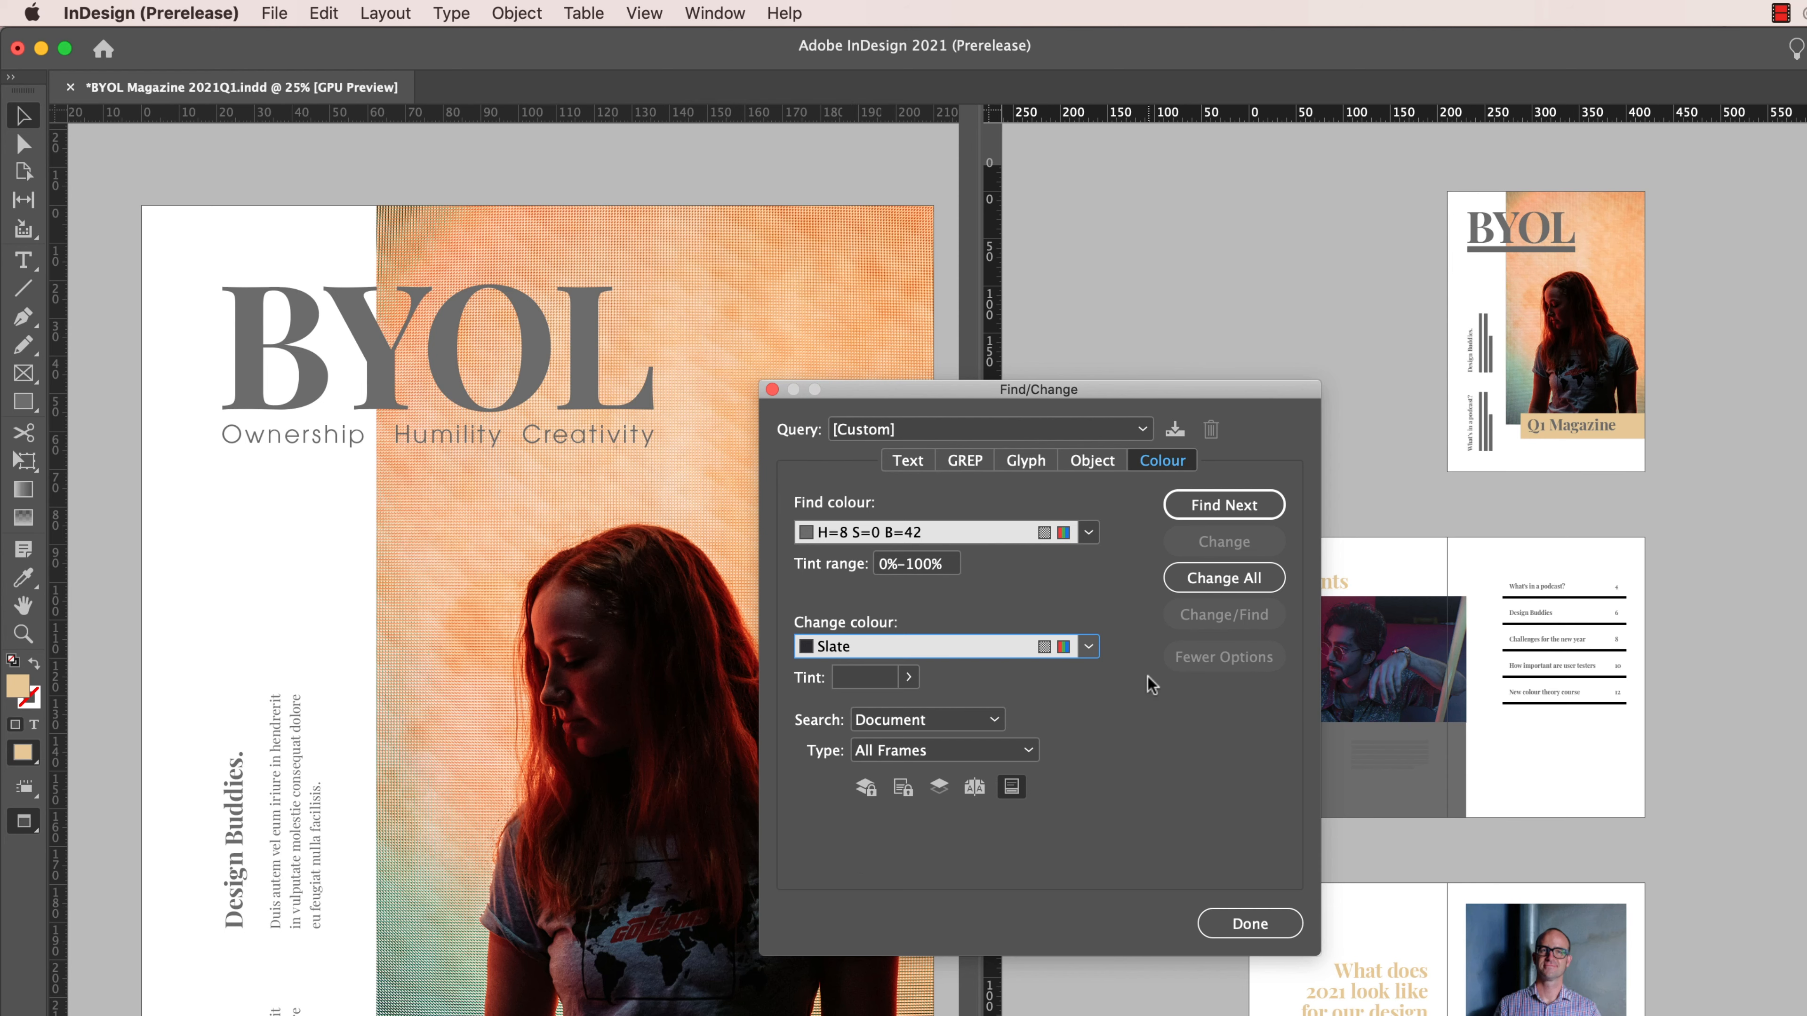
# - Change all matching colours across the document's frames and close Find/Change
pyautogui.moveTo(1271, 391); pyautogui.dragTo(1021, 392)
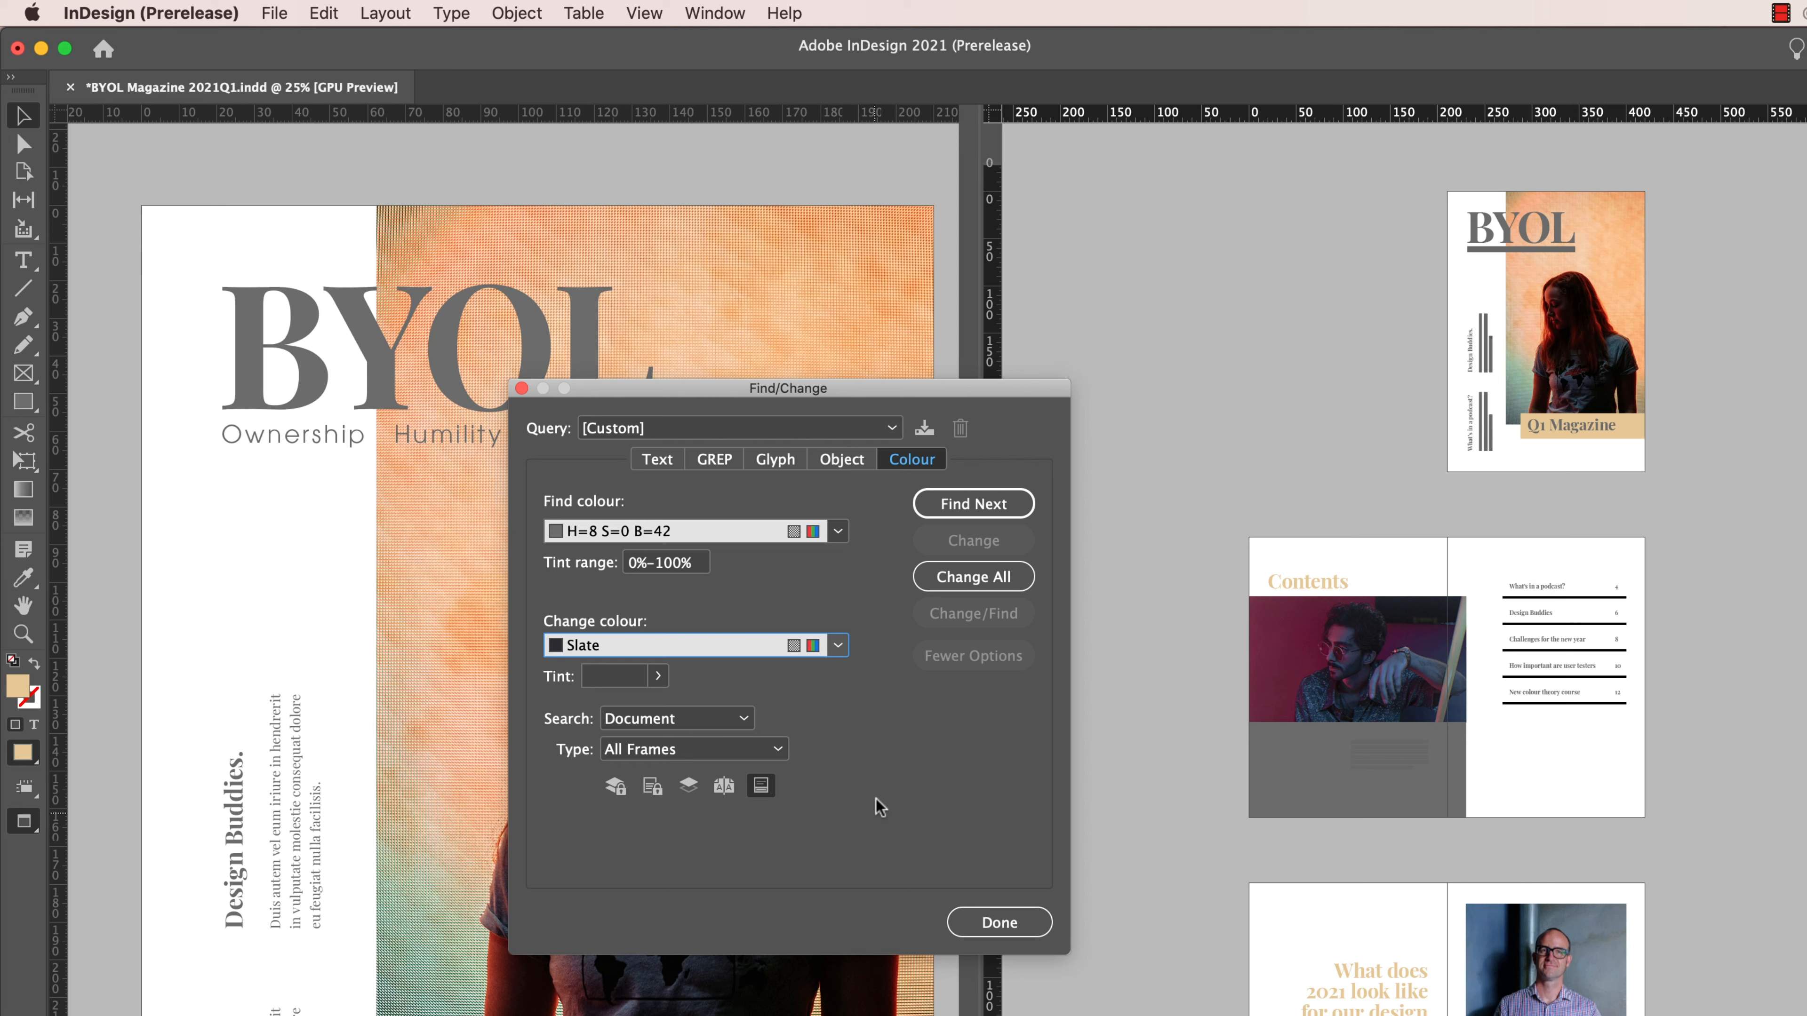
pyautogui.click(972, 577)
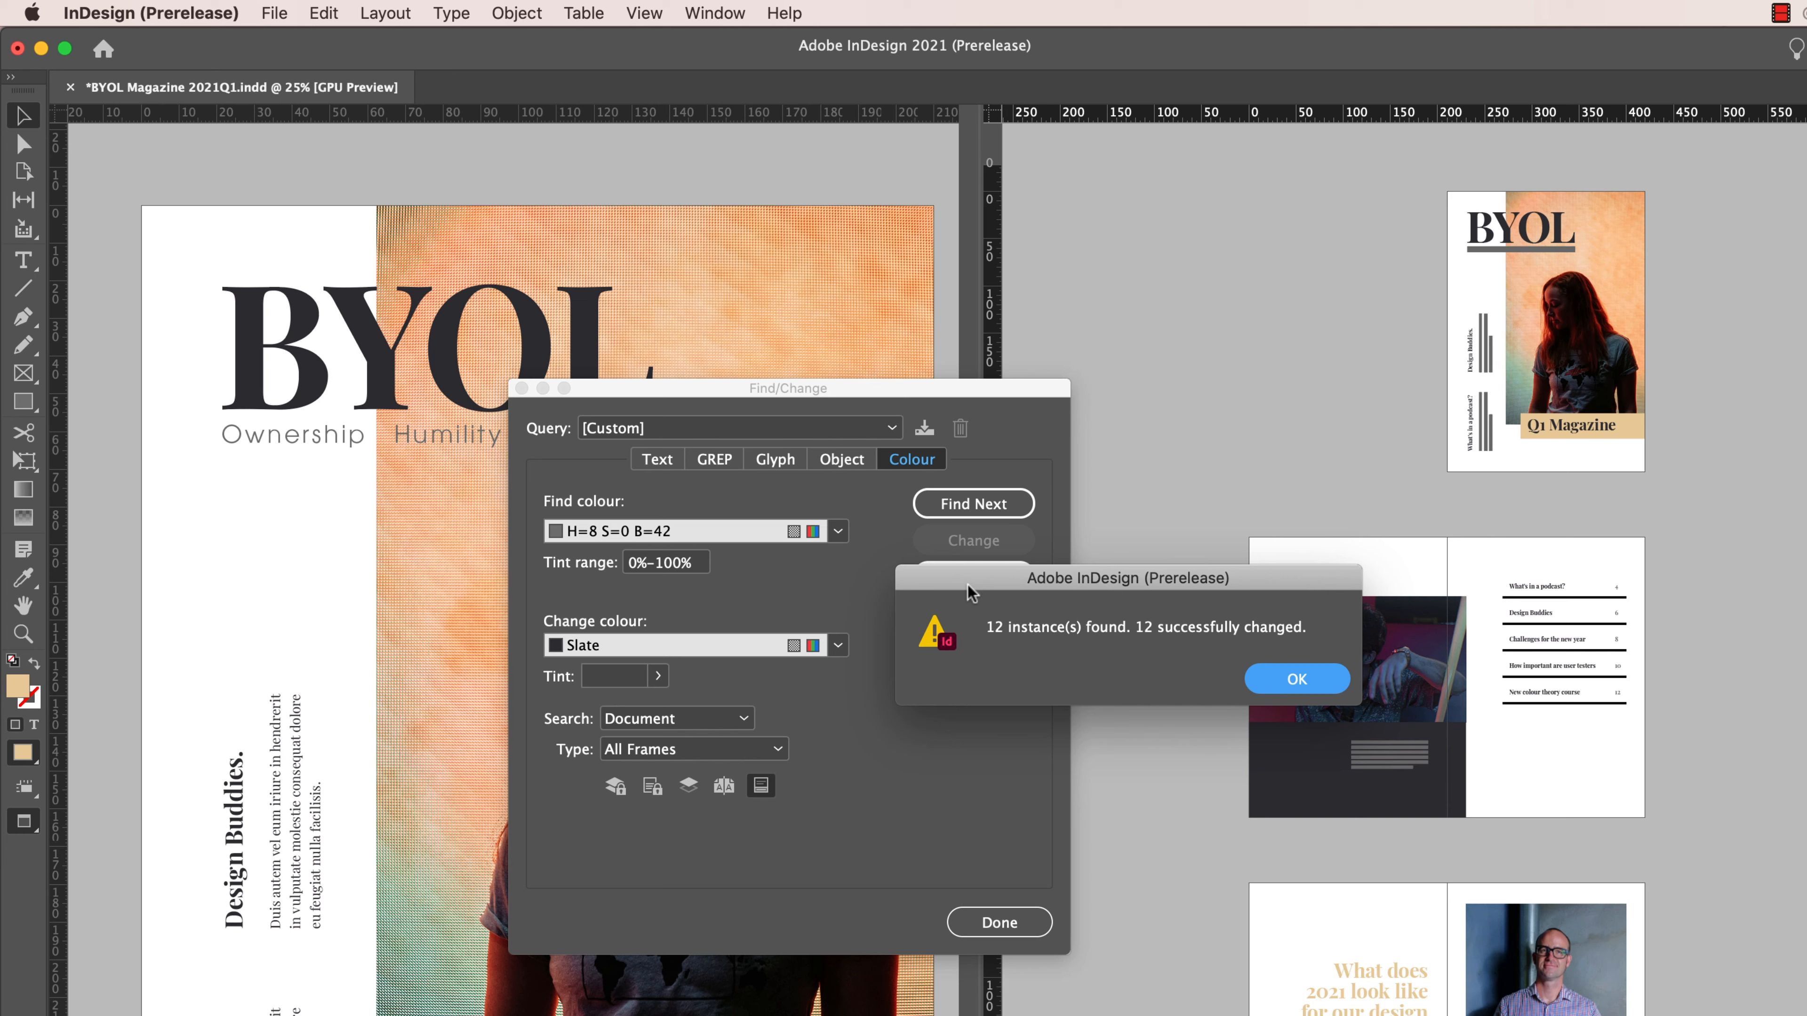
pyautogui.click(1296, 679)
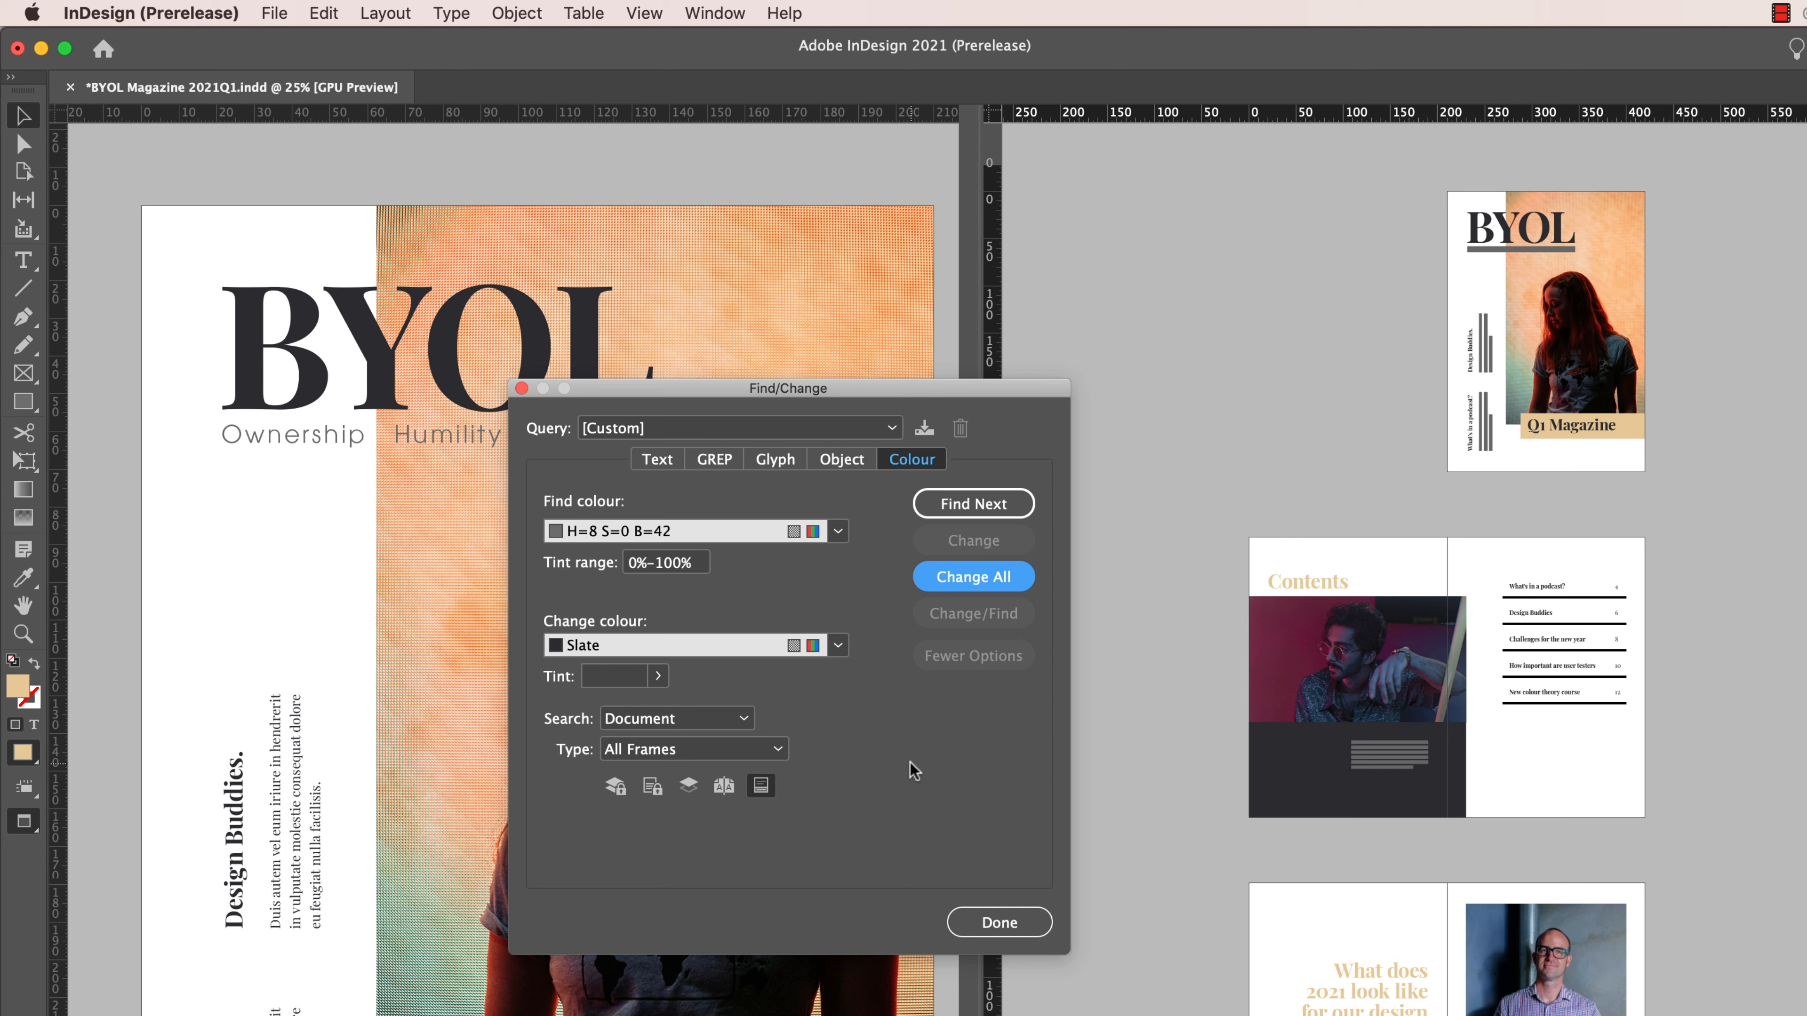
pyautogui.click(1027, 919)
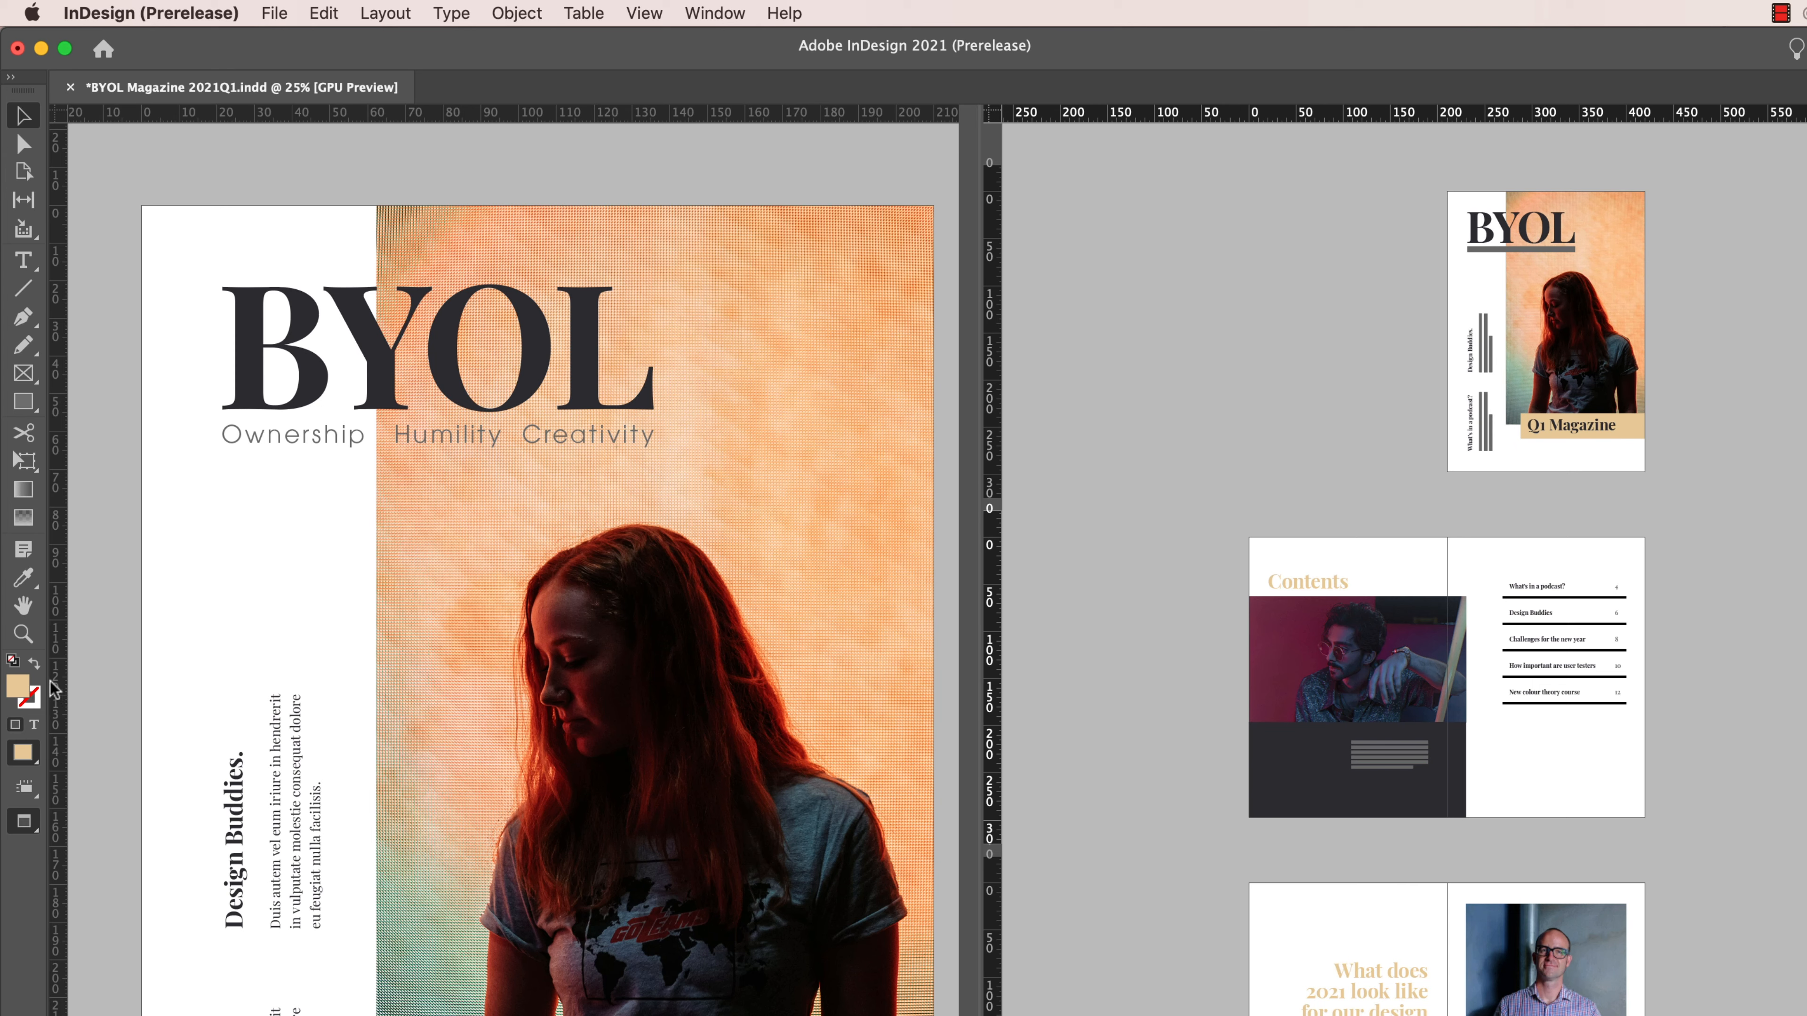
# - Try shifting the default fill colour to #E5866C in the Colour Picker, and cancel
pyautogui.doubleClick(16, 689)
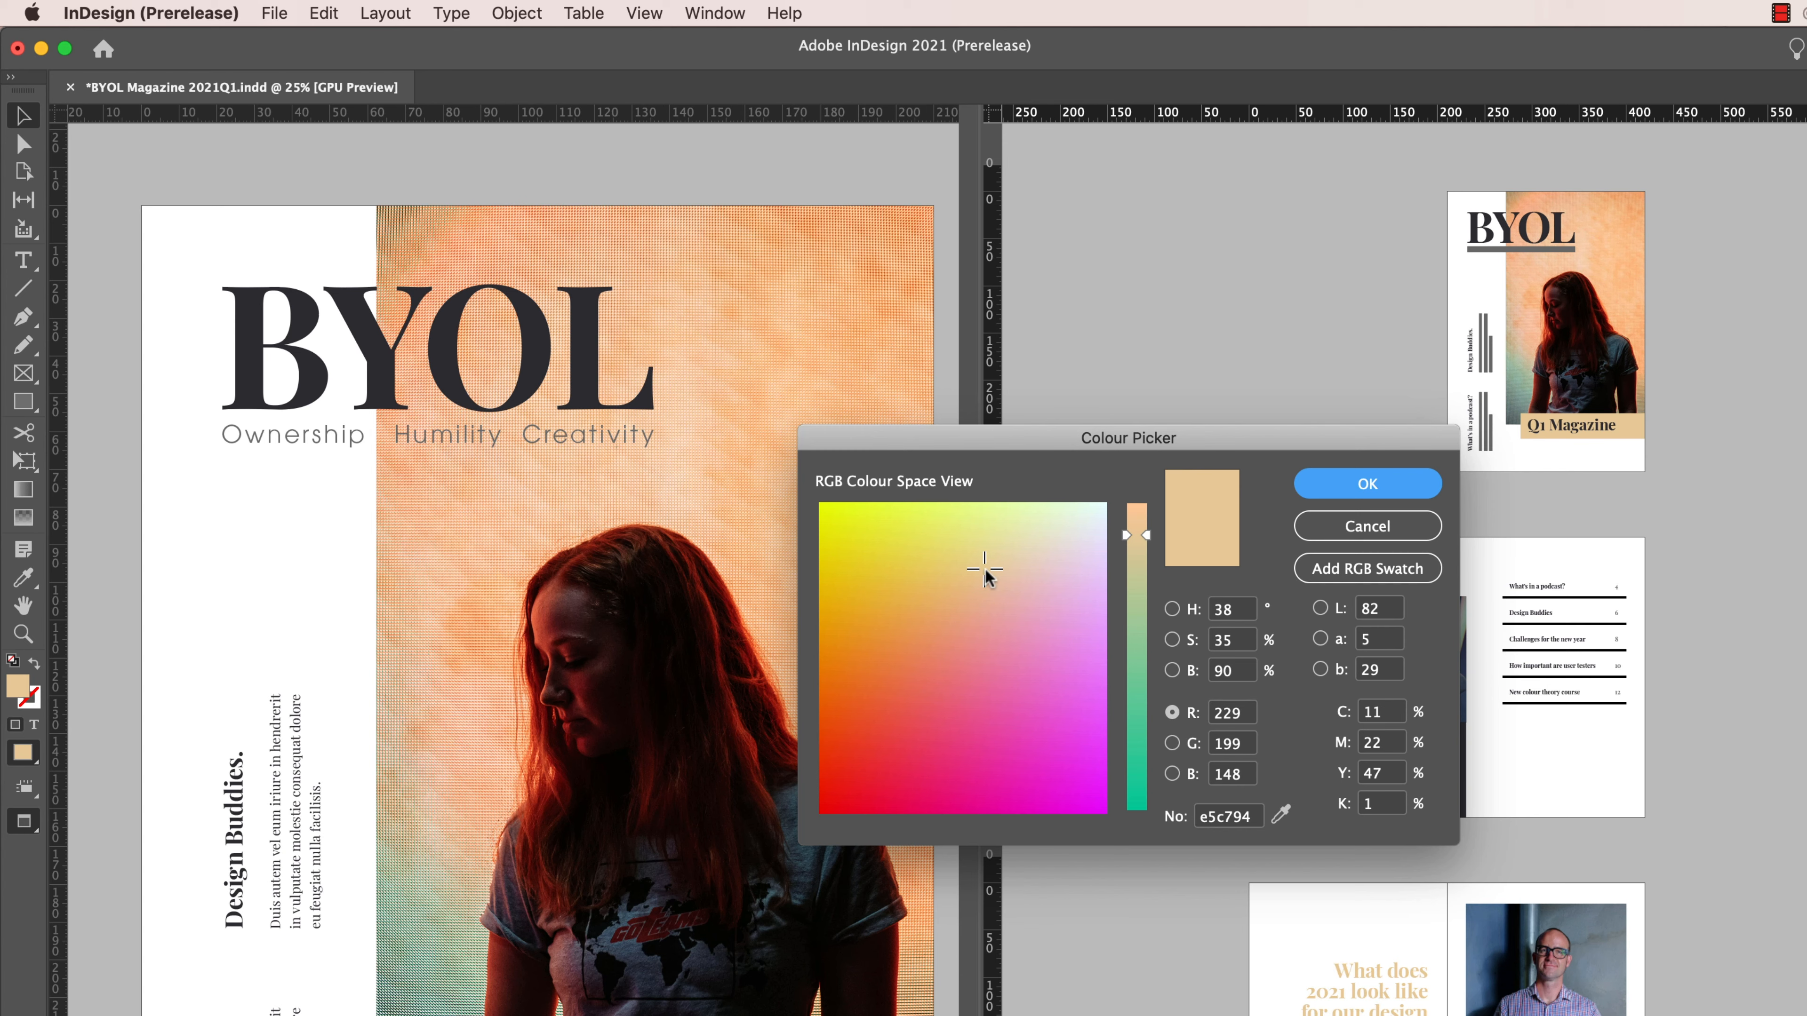
pyautogui.moveTo(982, 575)
pyautogui.mouseDown()
pyautogui.moveTo(952, 614)
pyautogui.moveTo(1004, 570)
pyautogui.moveTo(904, 531)
pyautogui.moveTo(939, 649)
pyautogui.mouseUp()
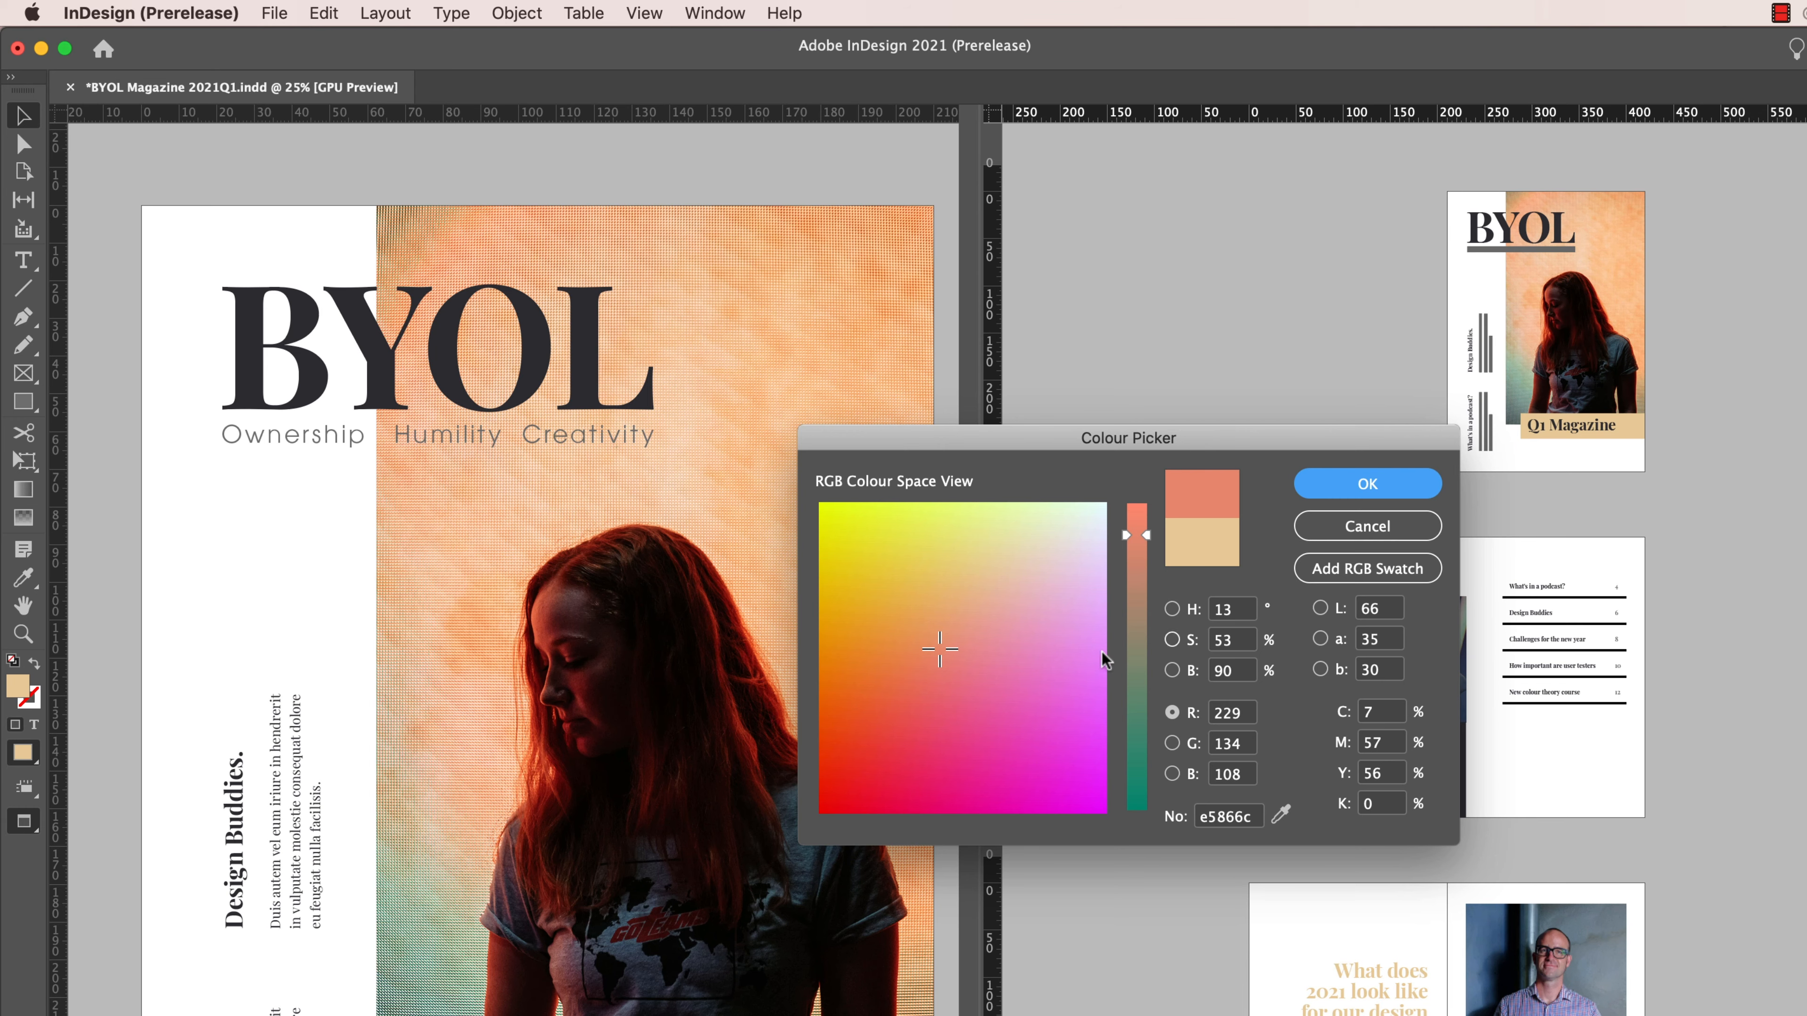
pyautogui.click(1358, 528)
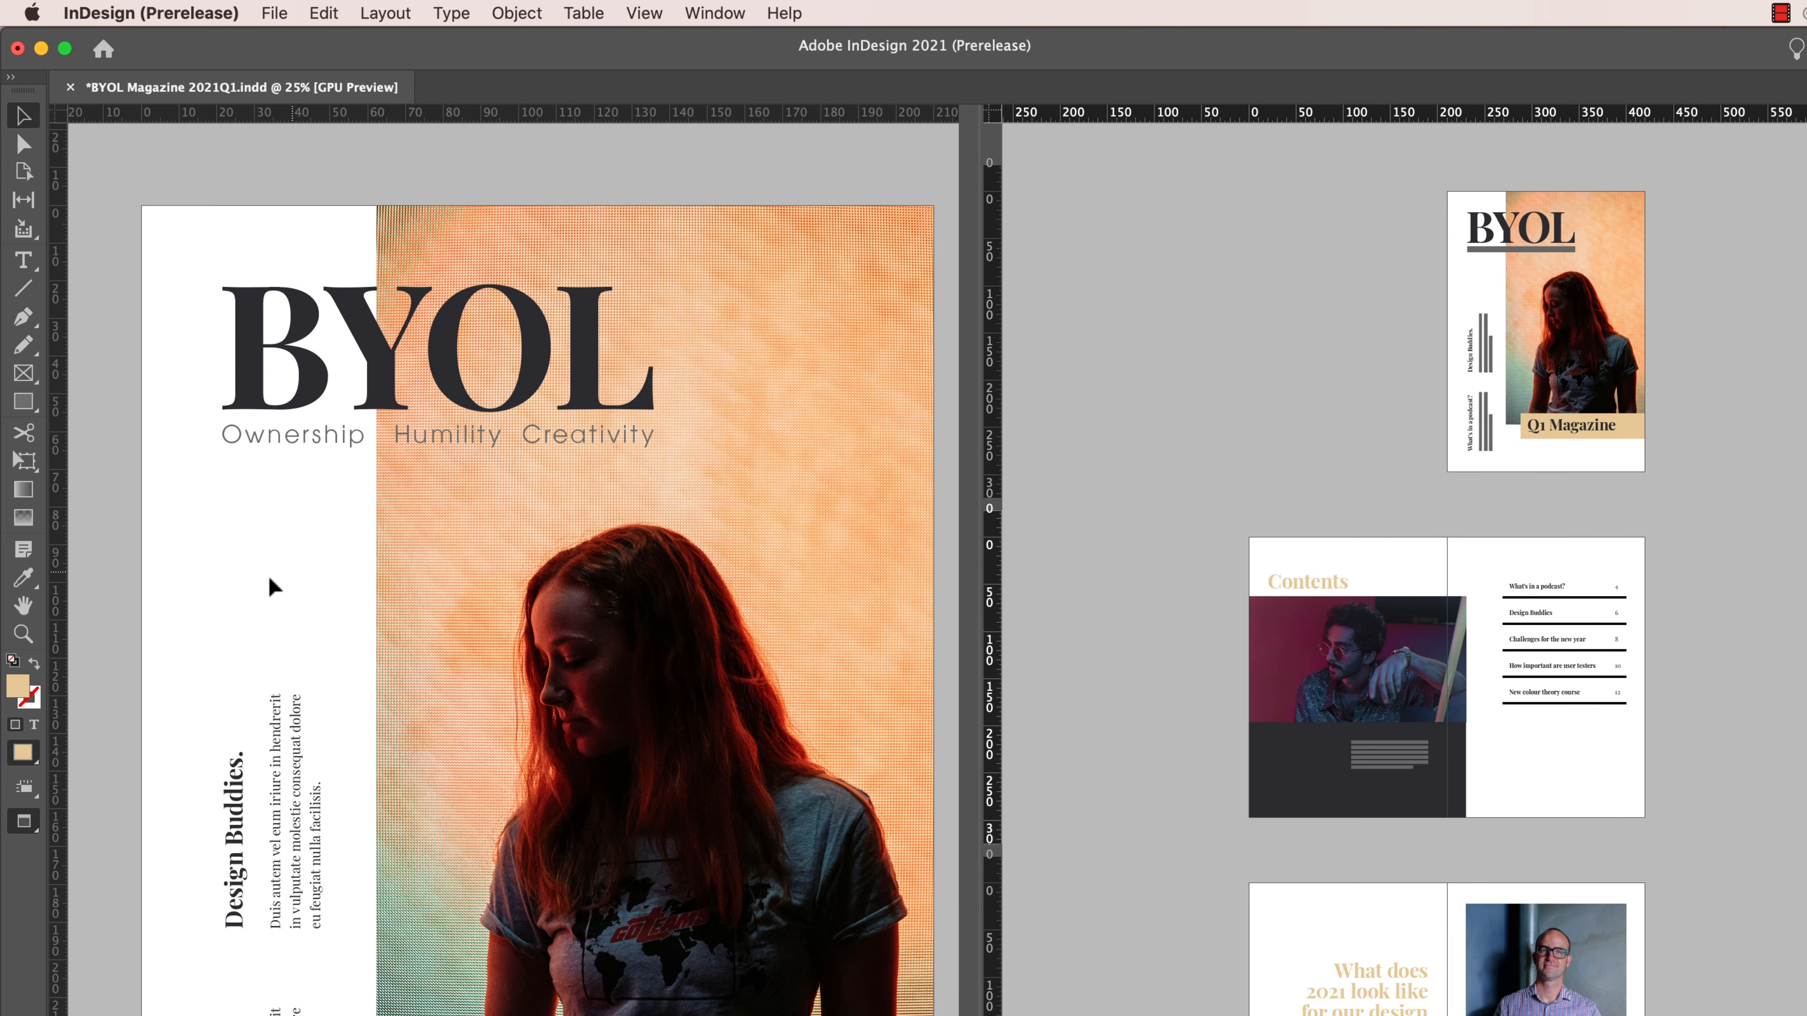
# - Examine the default fill colour in the Colour Picker's CMYK, HSB and RGB modes
pyautogui.doubleClick(26, 694)
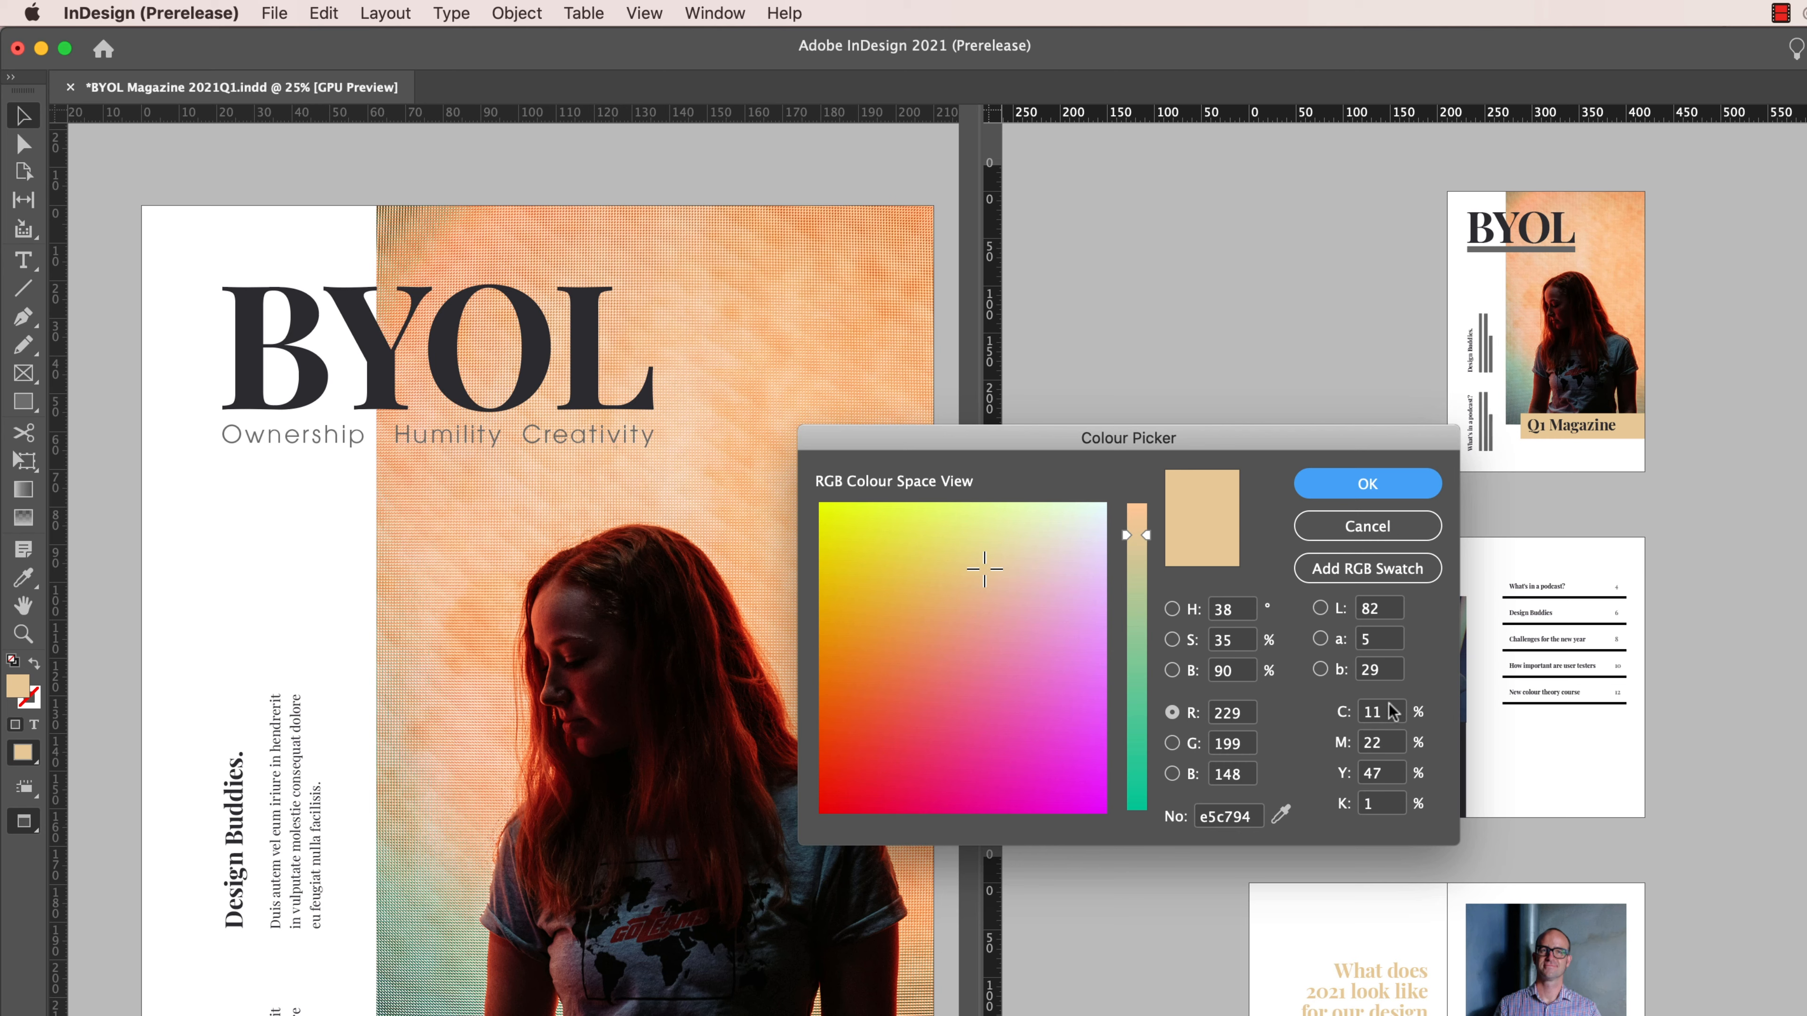
pyautogui.click(1391, 806)
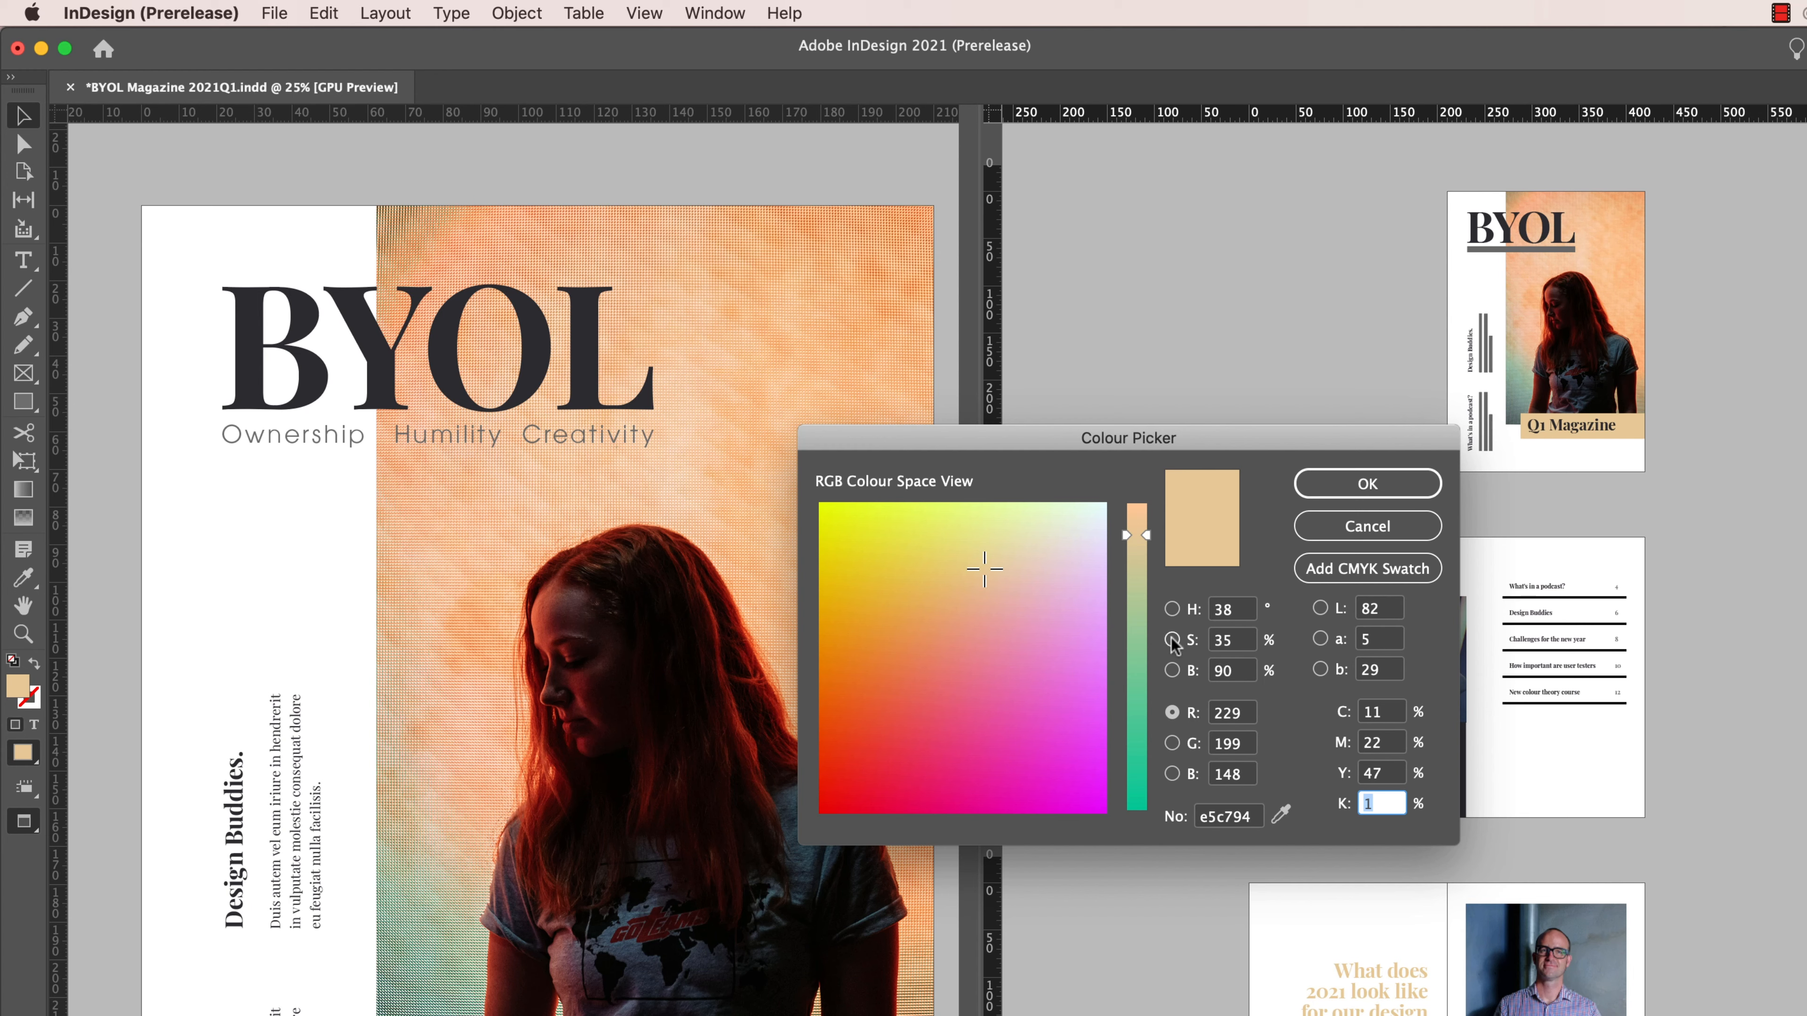
pyautogui.click(1172, 610)
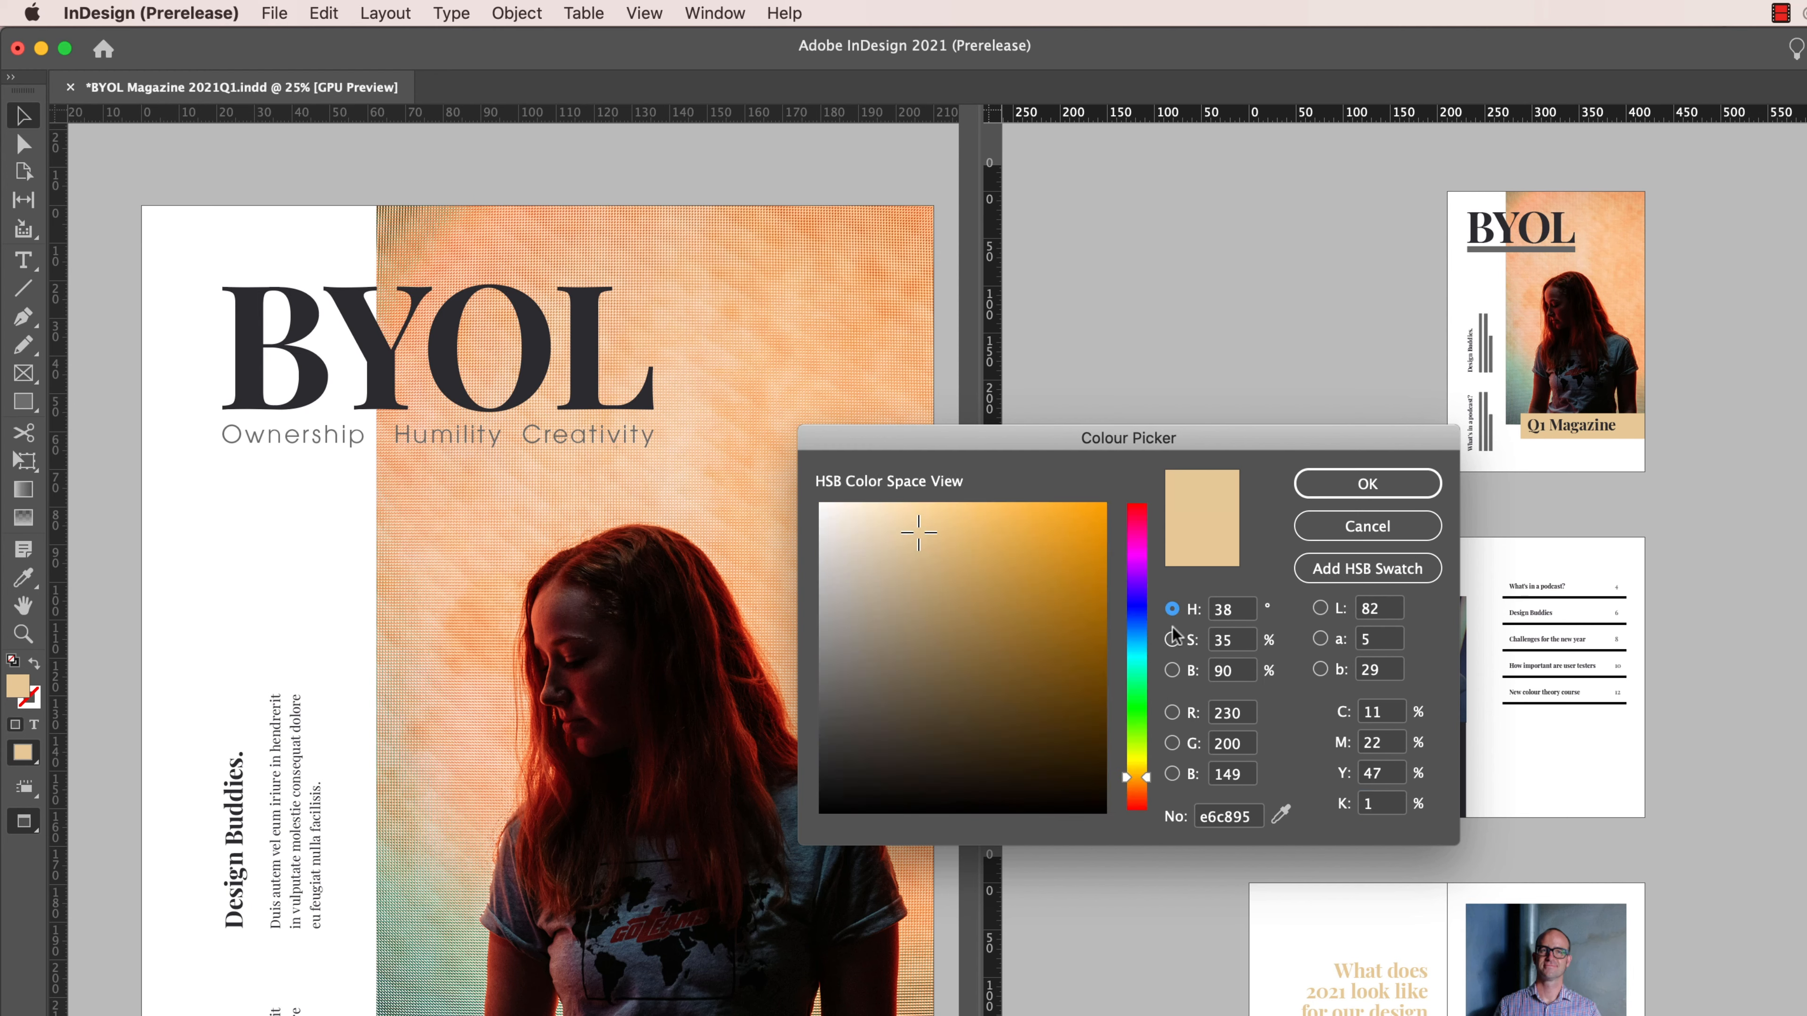
pyautogui.click(1171, 639)
pyautogui.click(1171, 670)
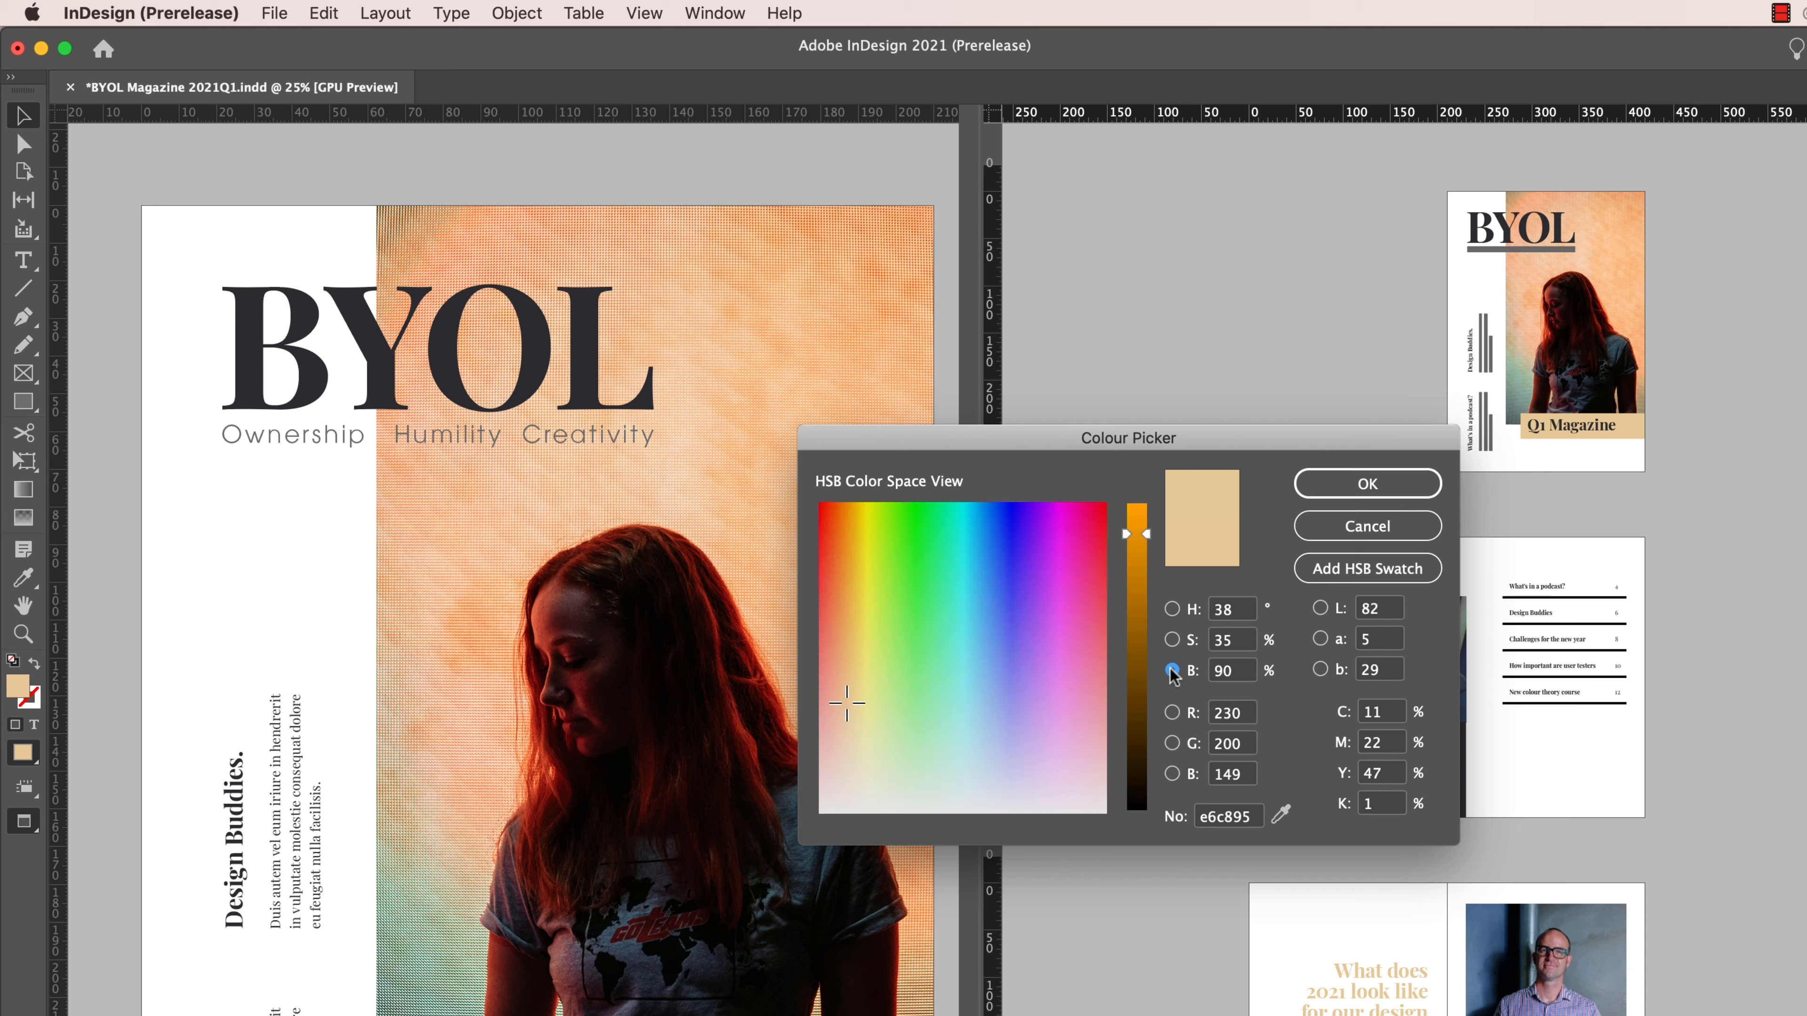
pyautogui.click(1172, 712)
pyautogui.click(1171, 742)
pyautogui.click(1172, 774)
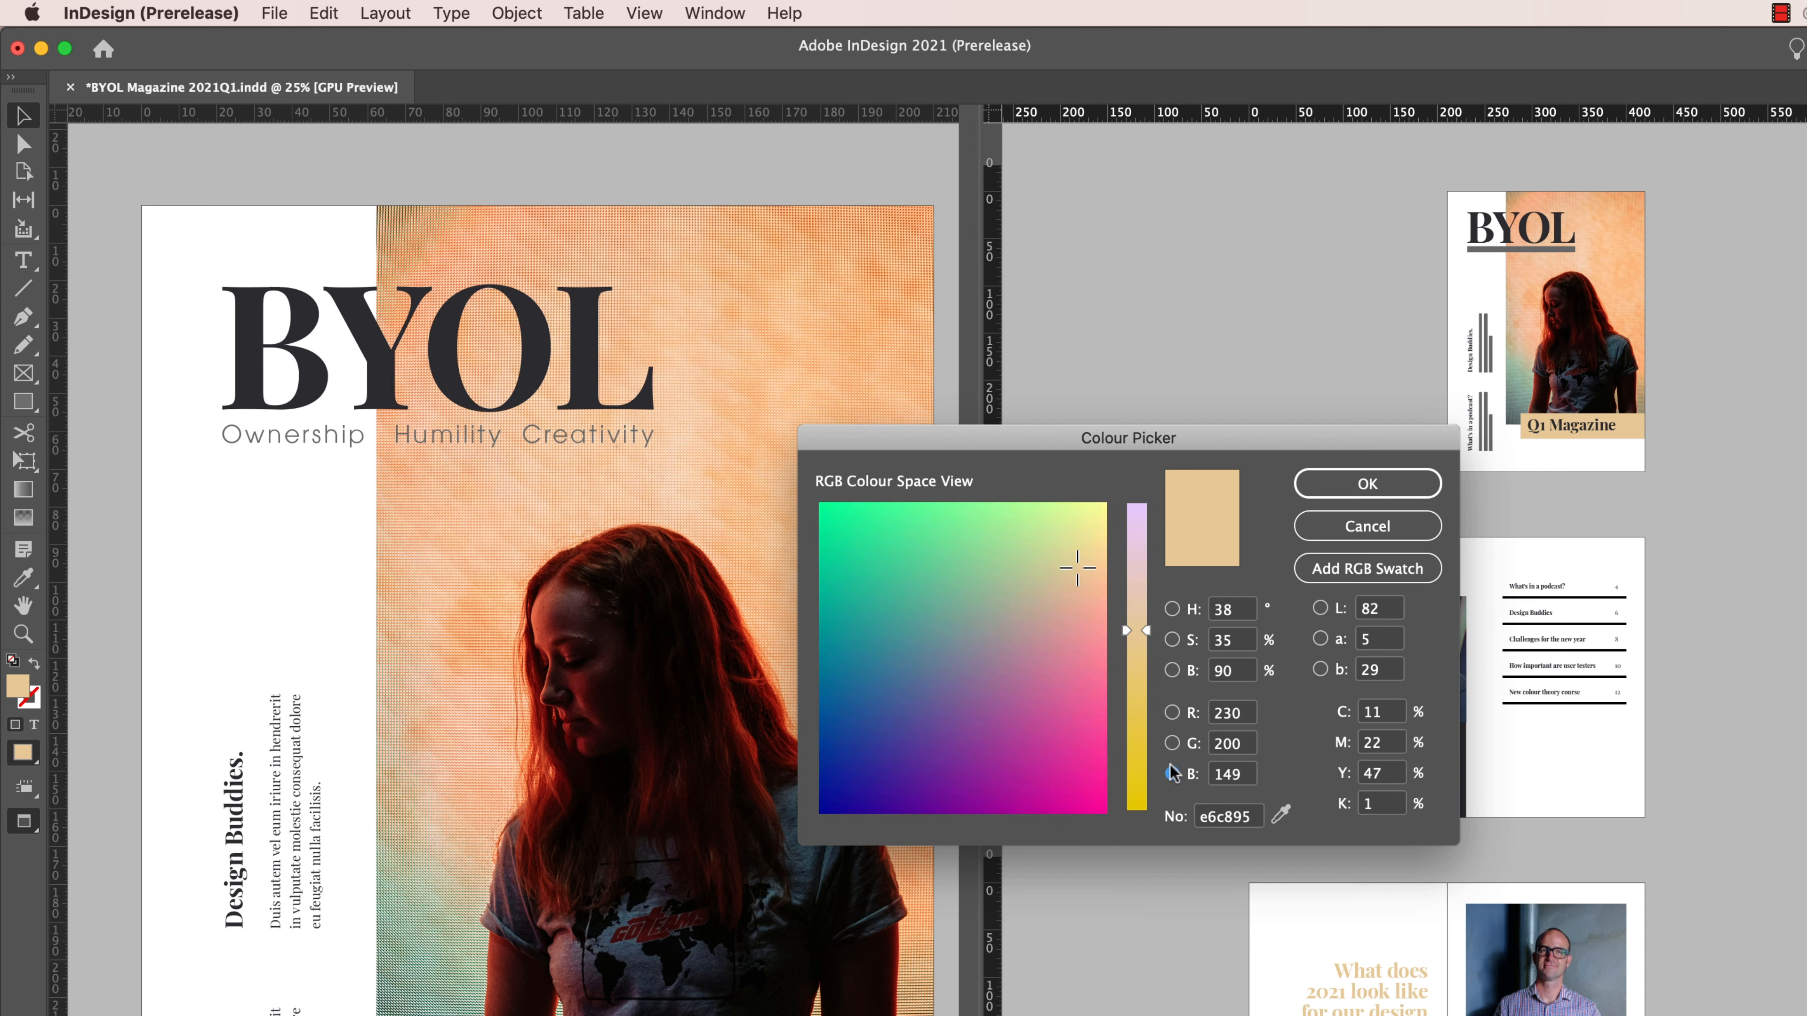
# - Try setting the fill colour's hue to 64° and saturation to 22% in the HSB Colour Picker, and cancel
pyautogui.click(1172, 609)
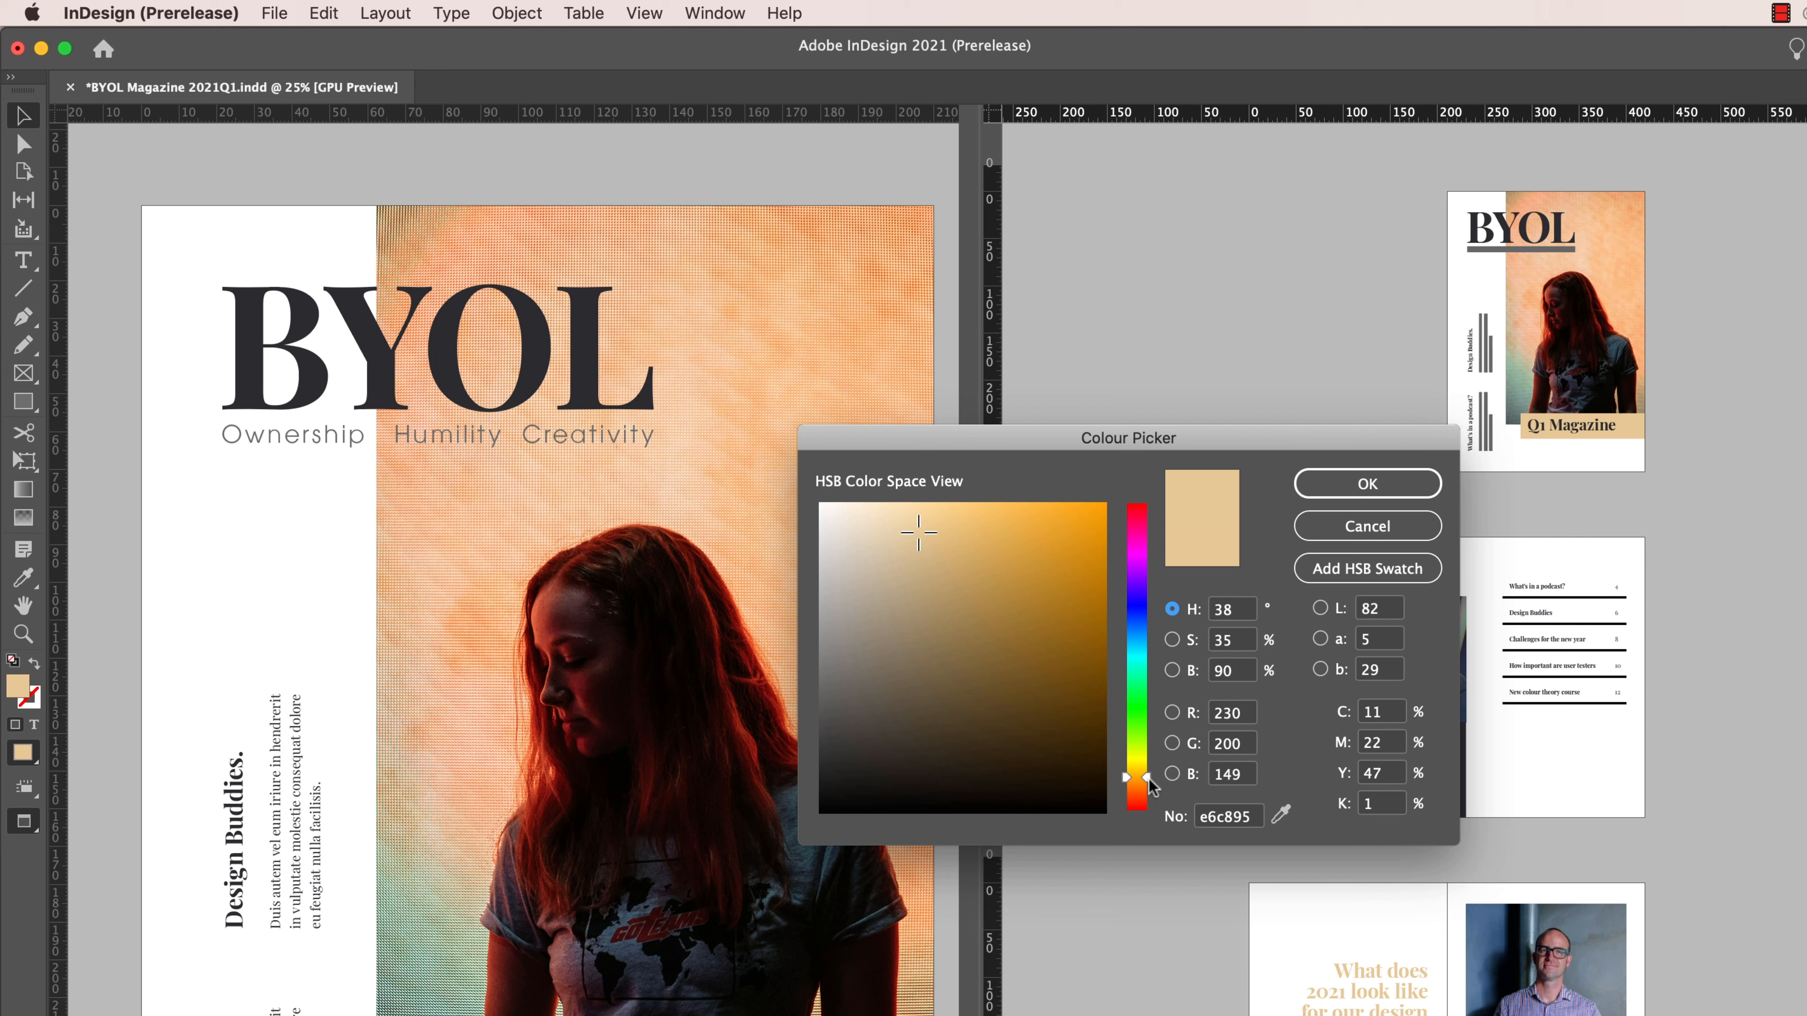
pyautogui.moveTo(1146, 780)
pyautogui.mouseDown()
pyautogui.moveTo(1150, 624)
pyautogui.moveTo(1148, 760)
pyautogui.mouseUp()
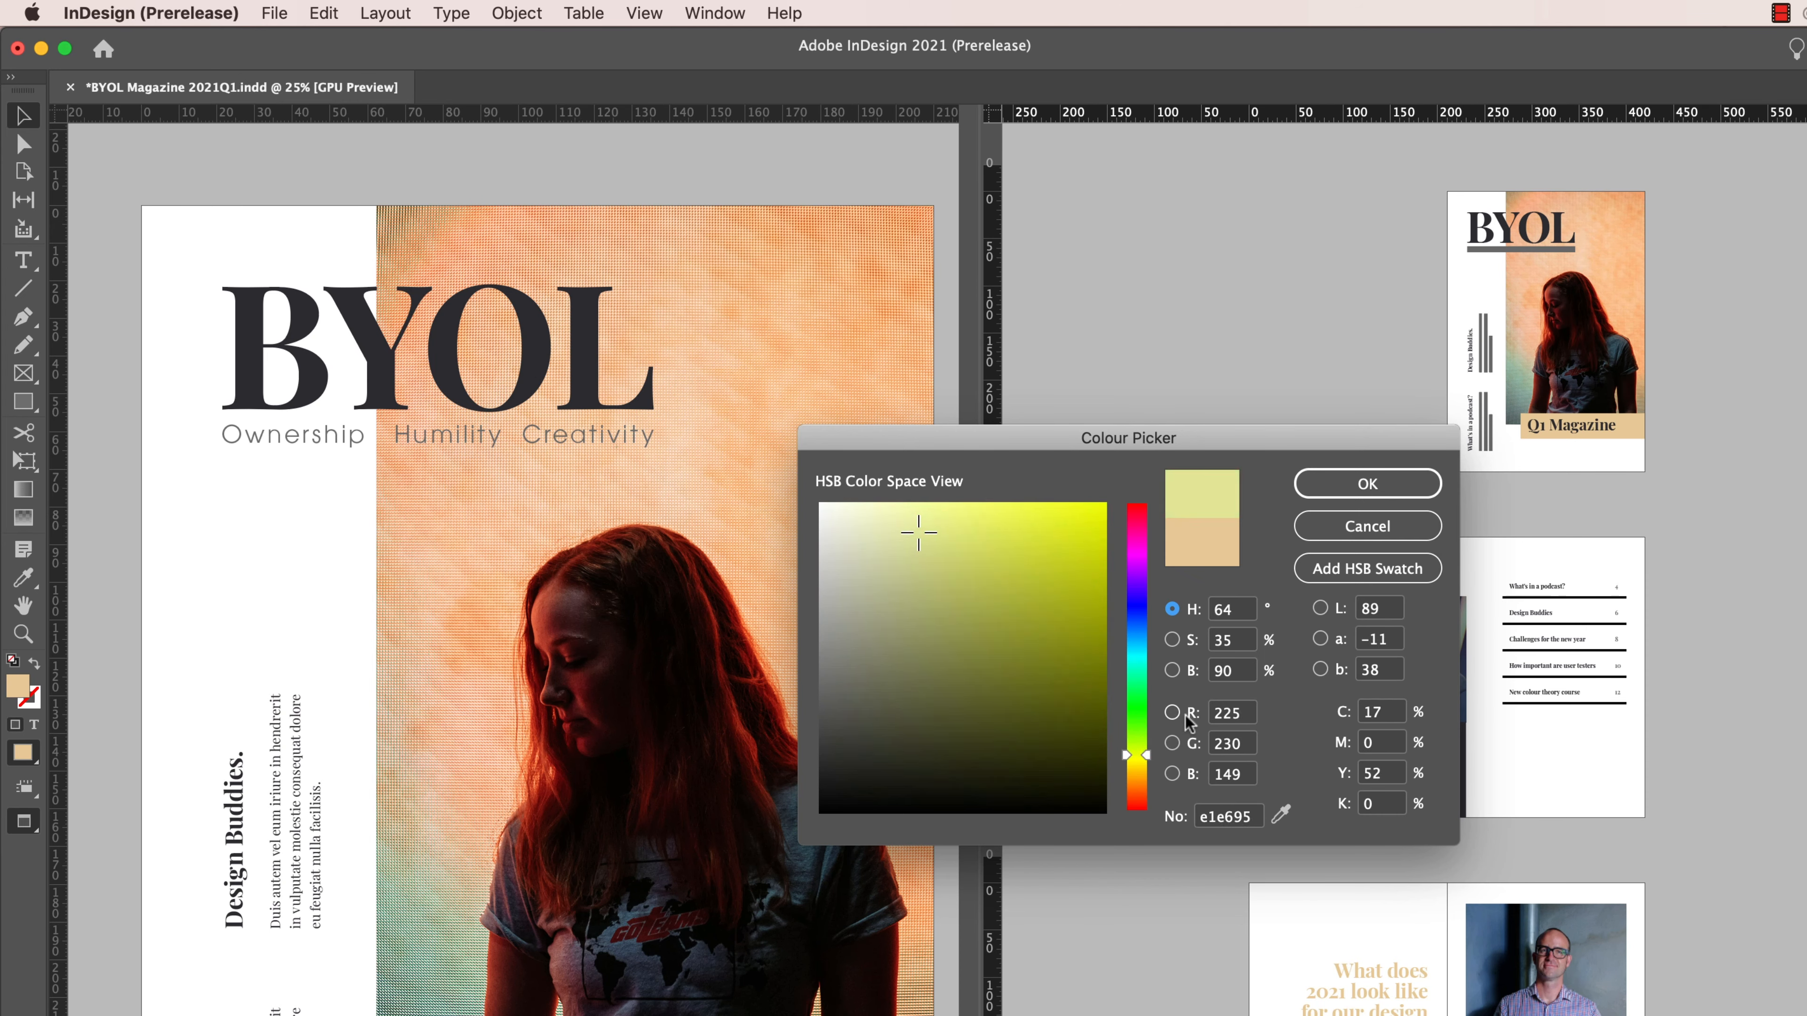
pyautogui.click(1171, 640)
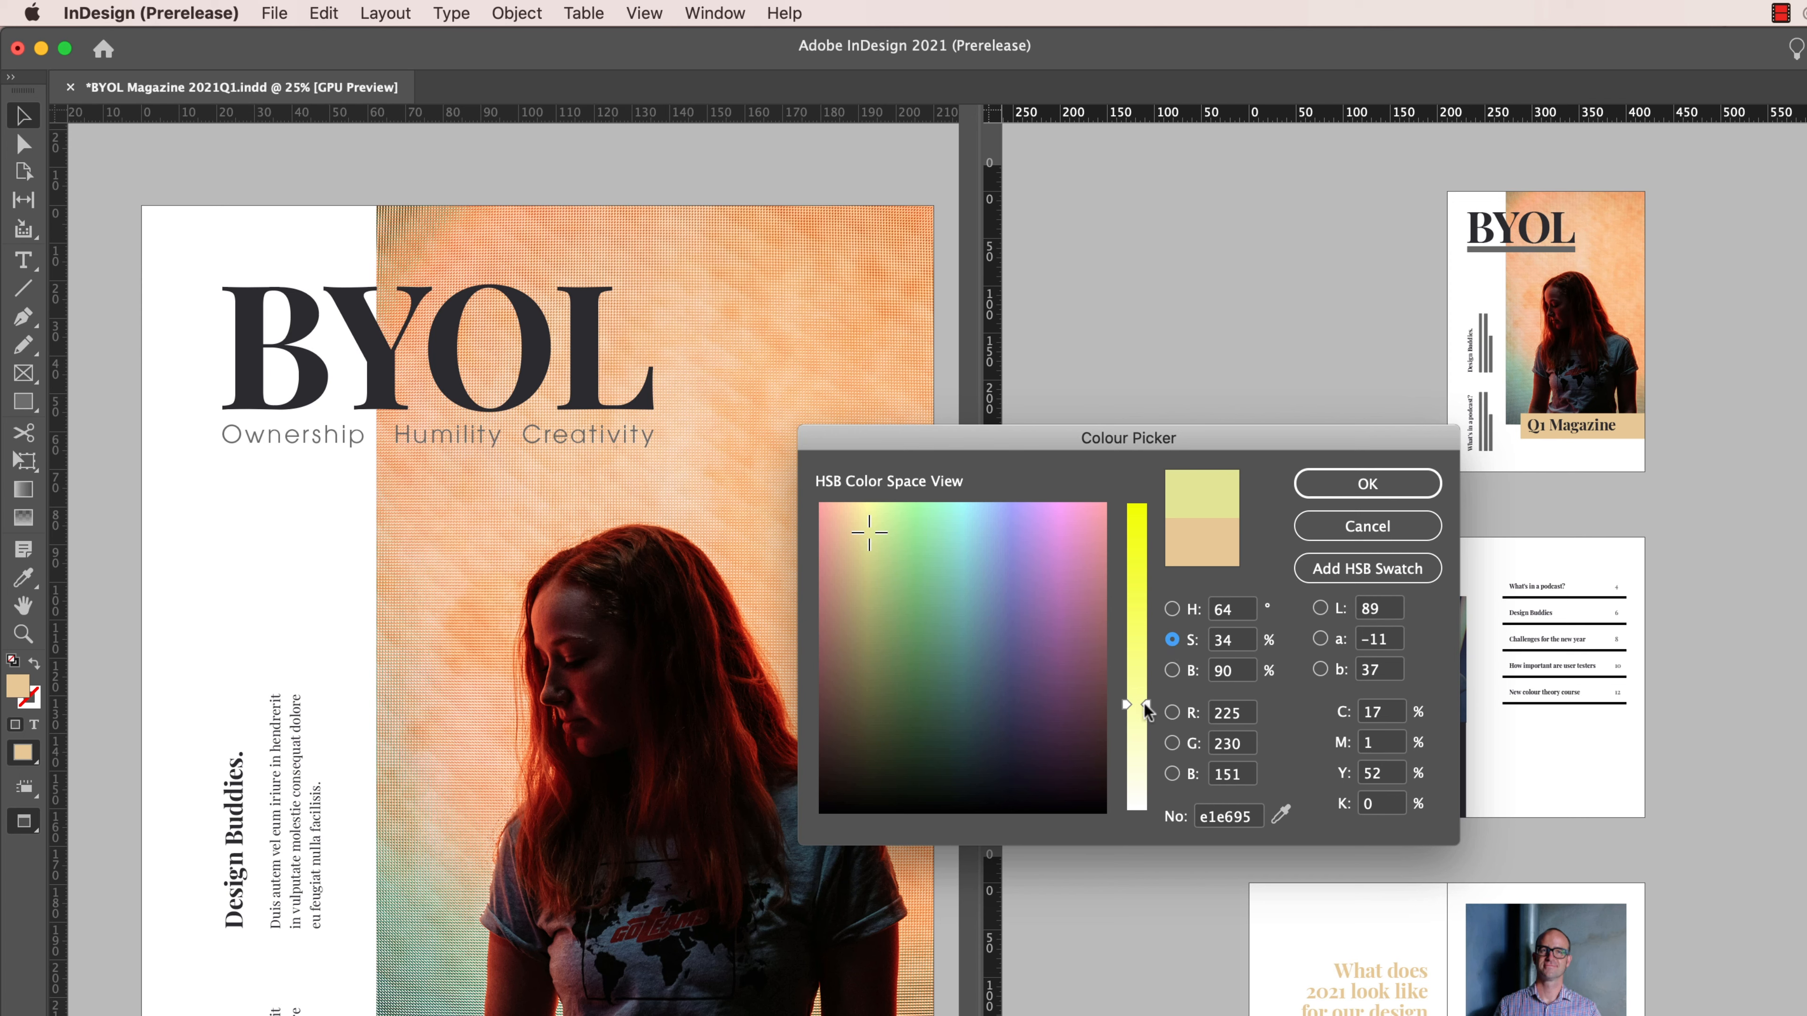
pyautogui.moveTo(1147, 703); pyautogui.dragTo(1164, 747)
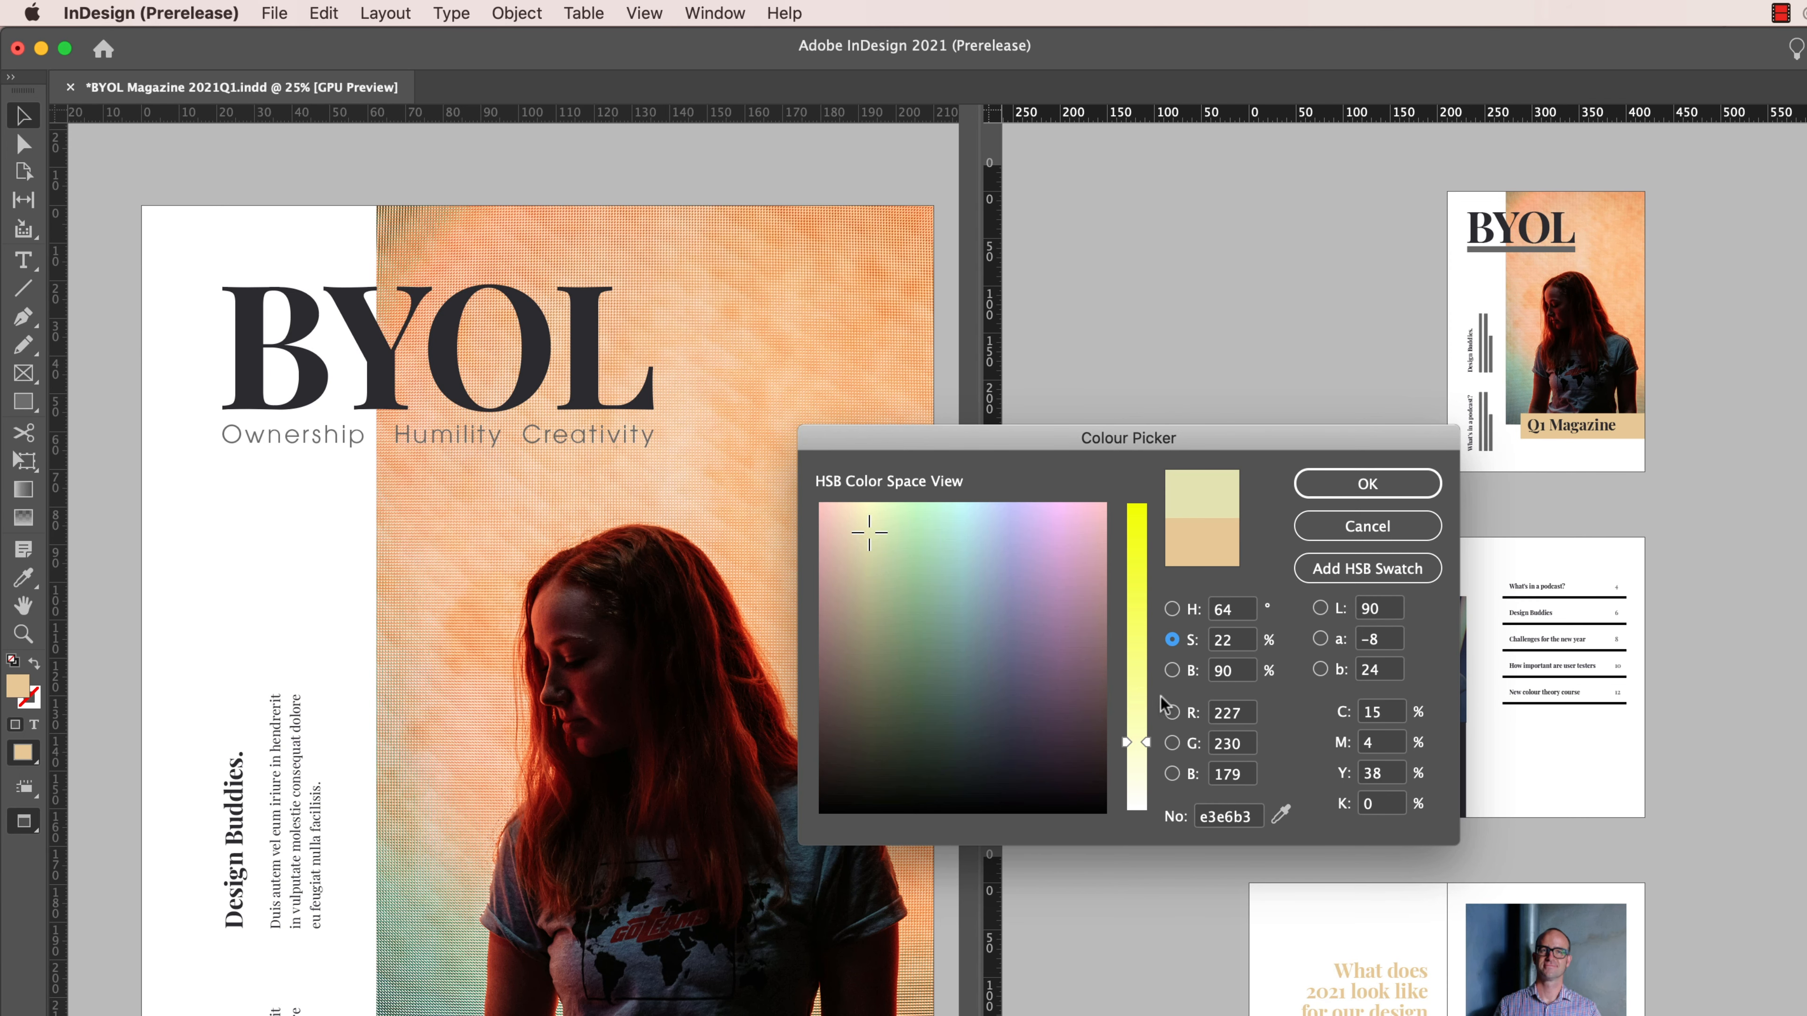
pyautogui.click(1170, 670)
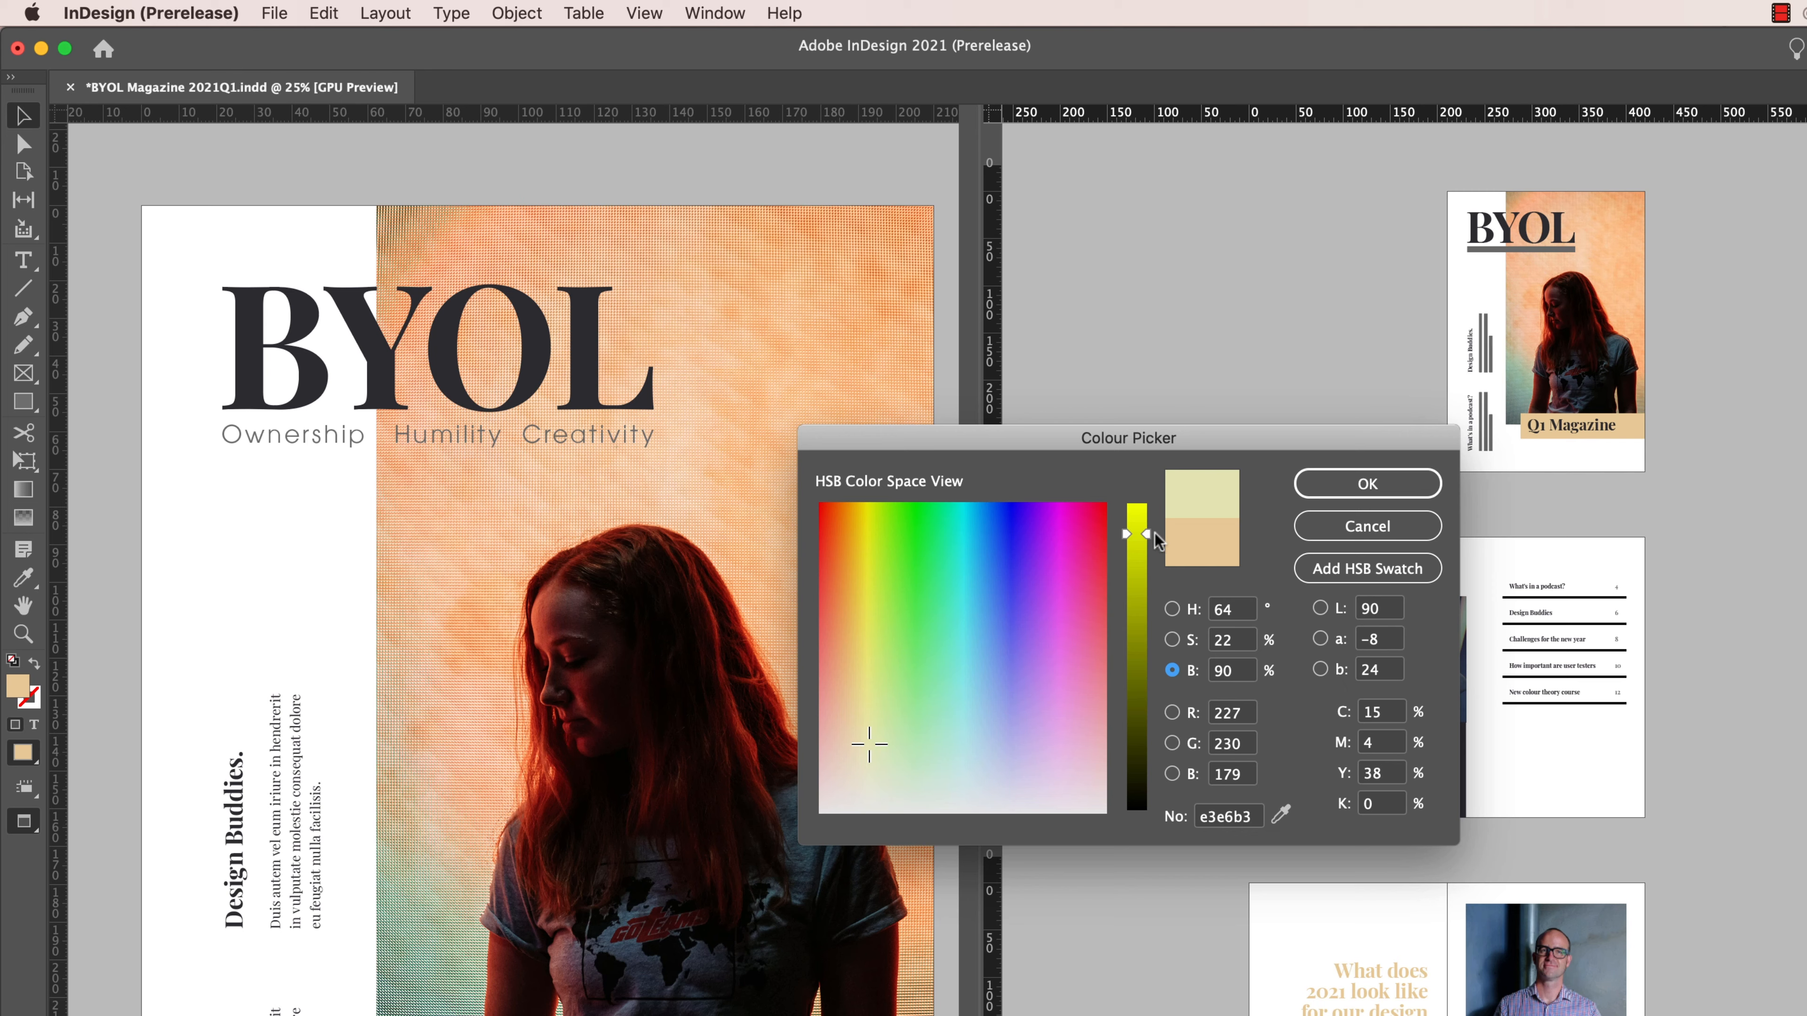
pyautogui.click(1369, 528)
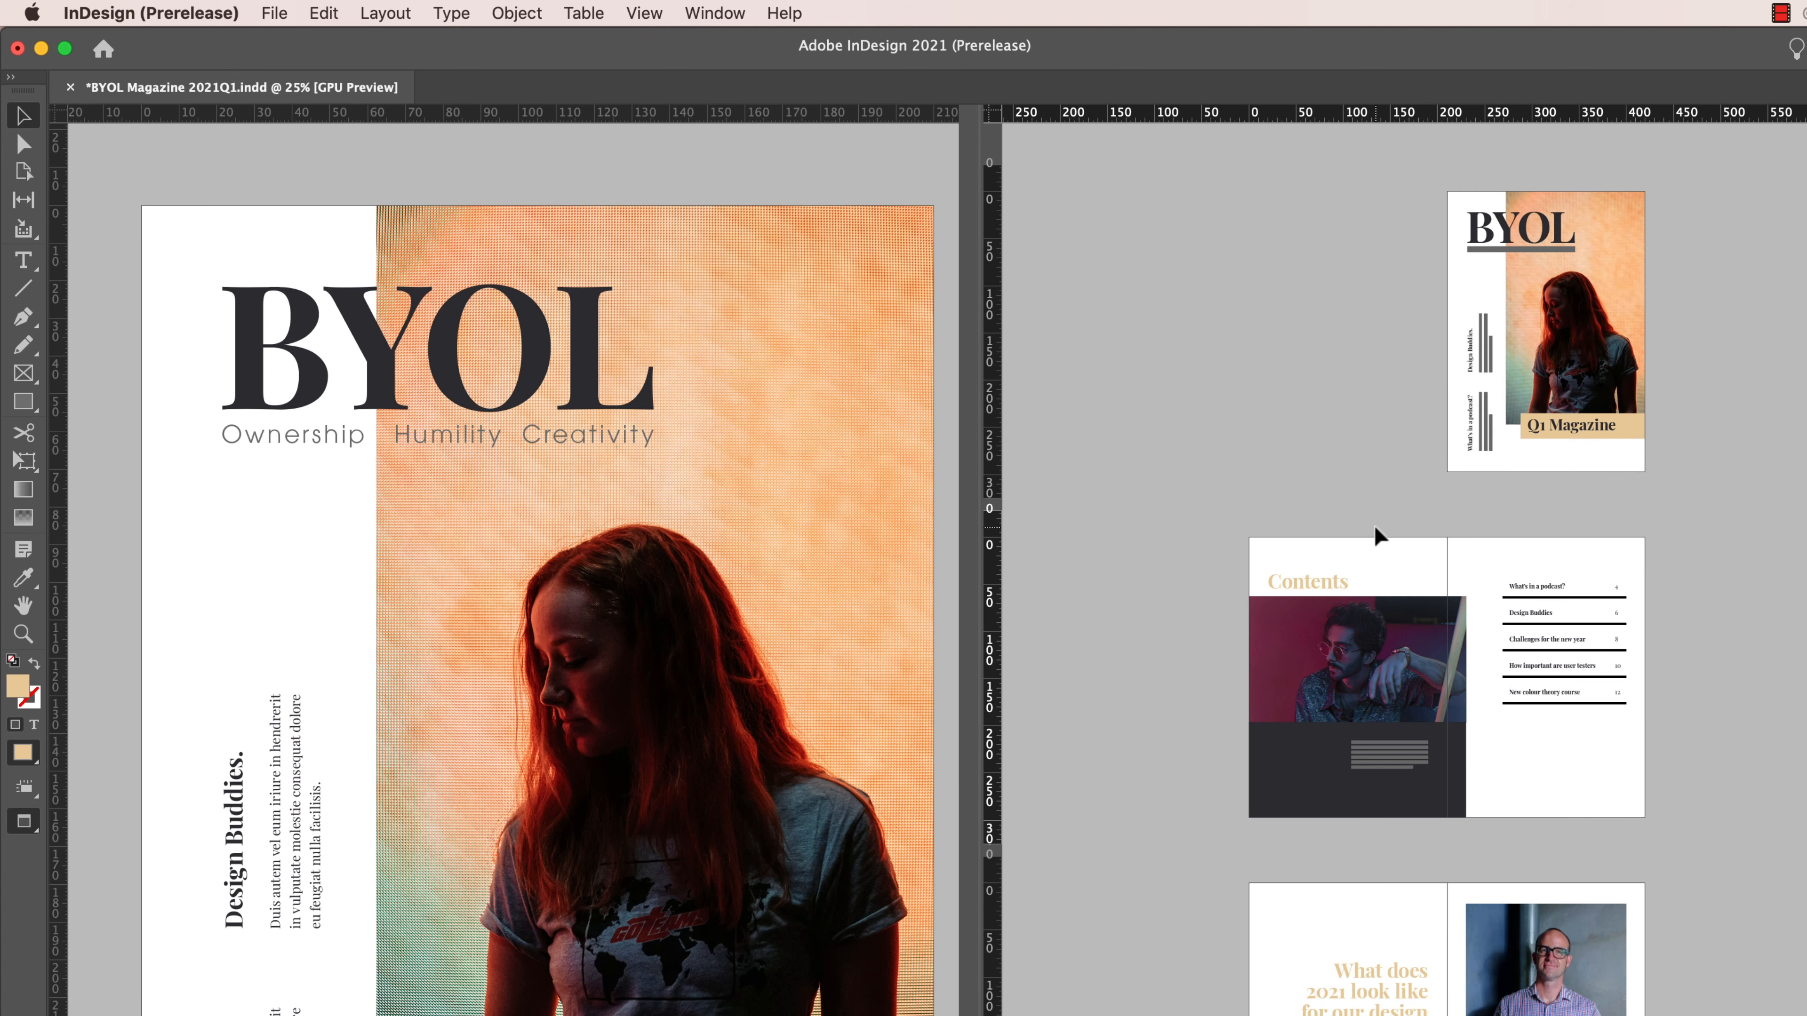
# - Darken the fill colour to 74% brightness in the Colour Picker, add it as an HSB swatch and accept
pyautogui.doubleClick(18, 687)
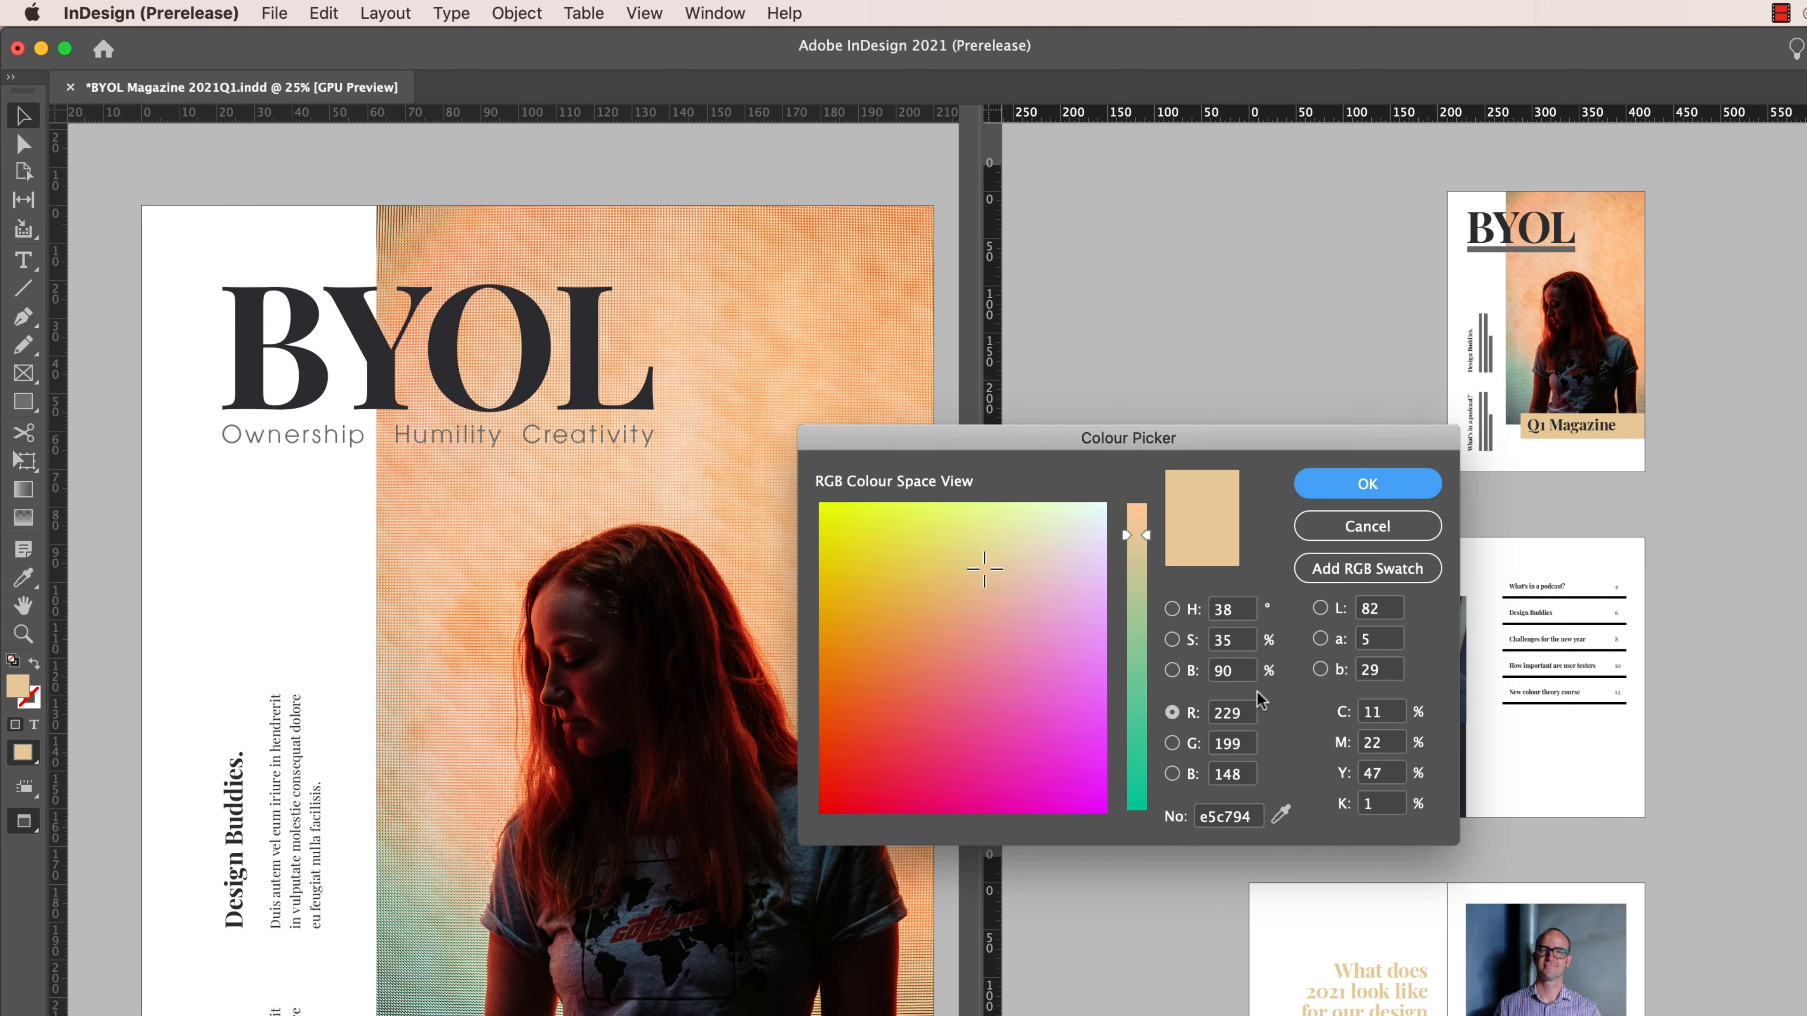
pyautogui.click(1172, 670)
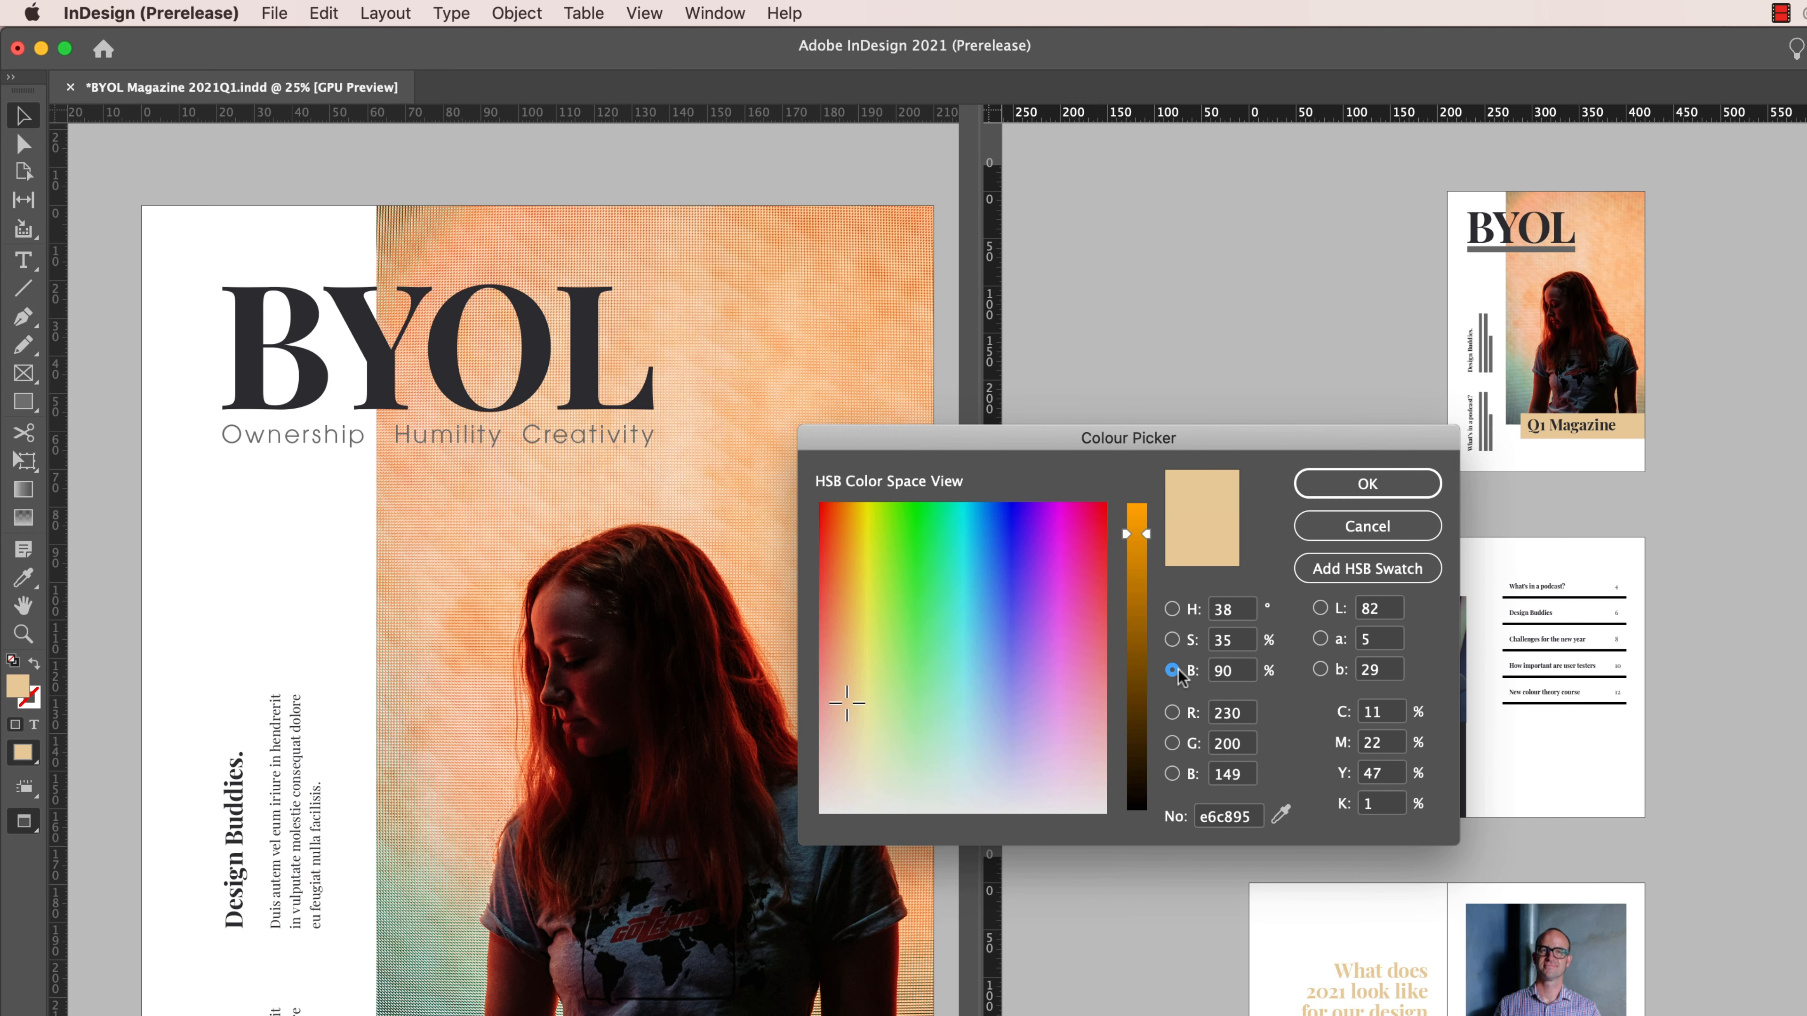
pyautogui.moveTo(1149, 533); pyautogui.dragTo(1147, 583)
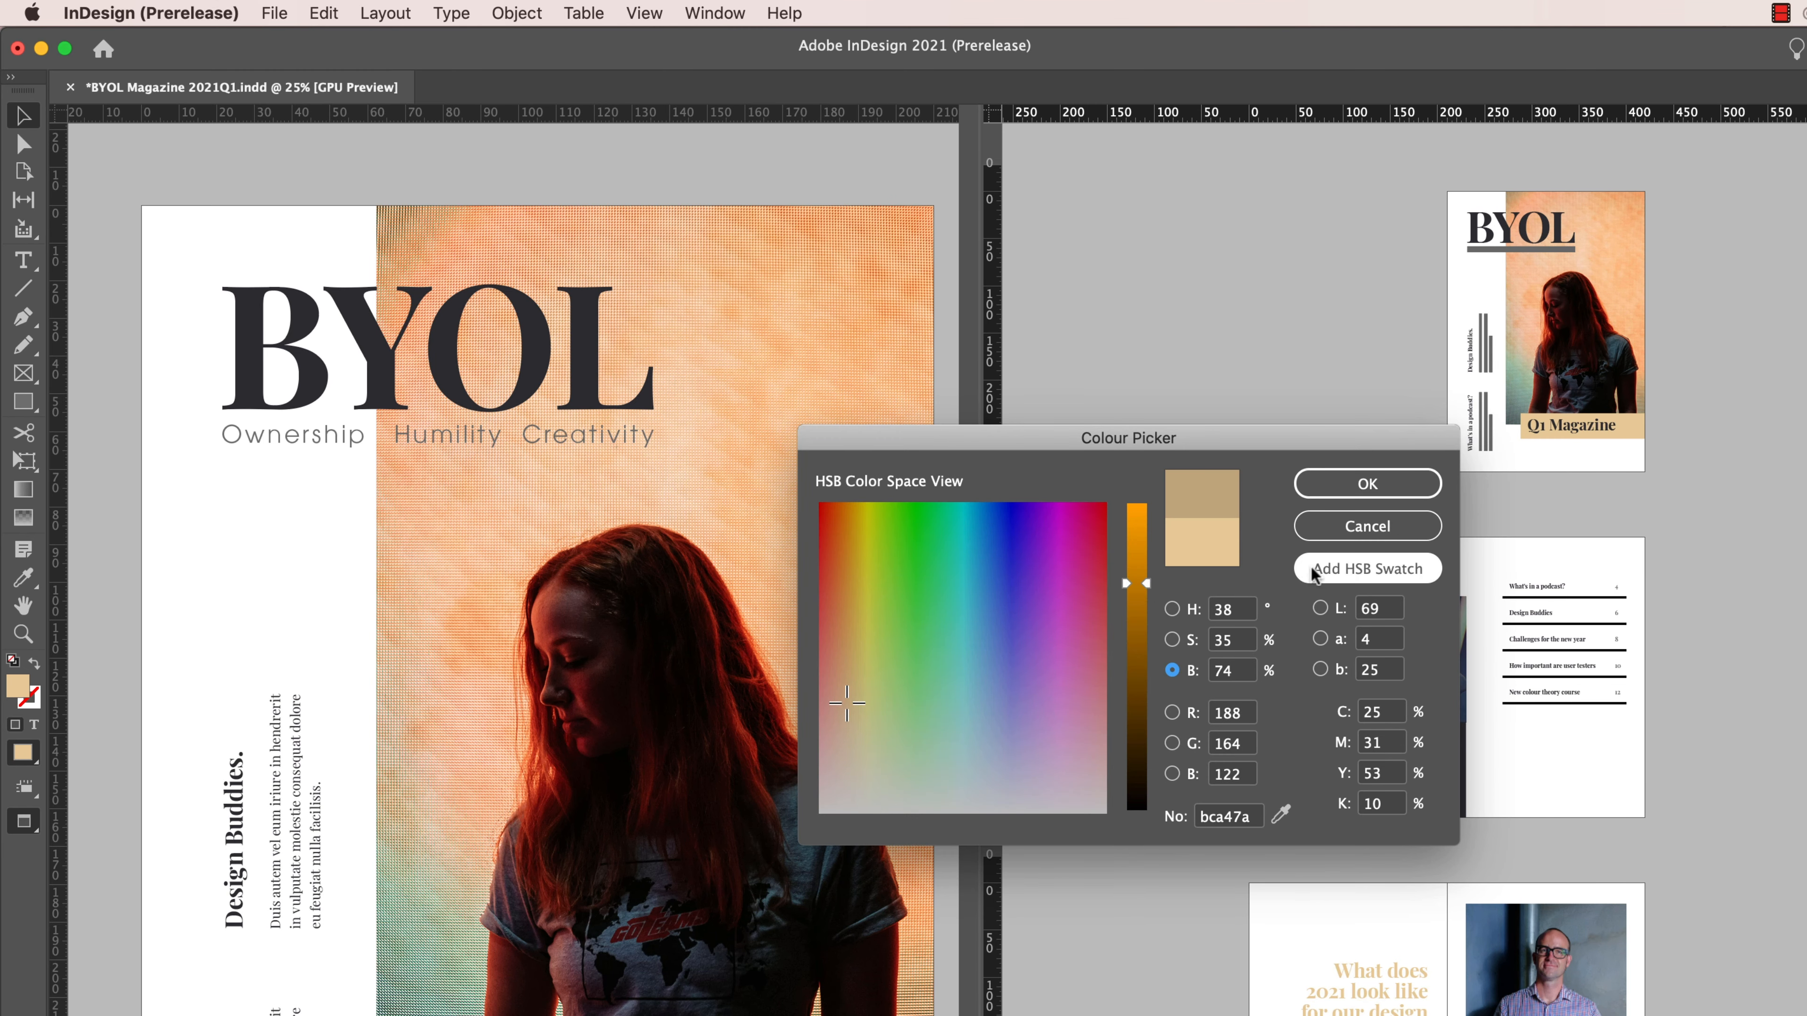
pyautogui.click(1376, 569)
pyautogui.click(1362, 484)
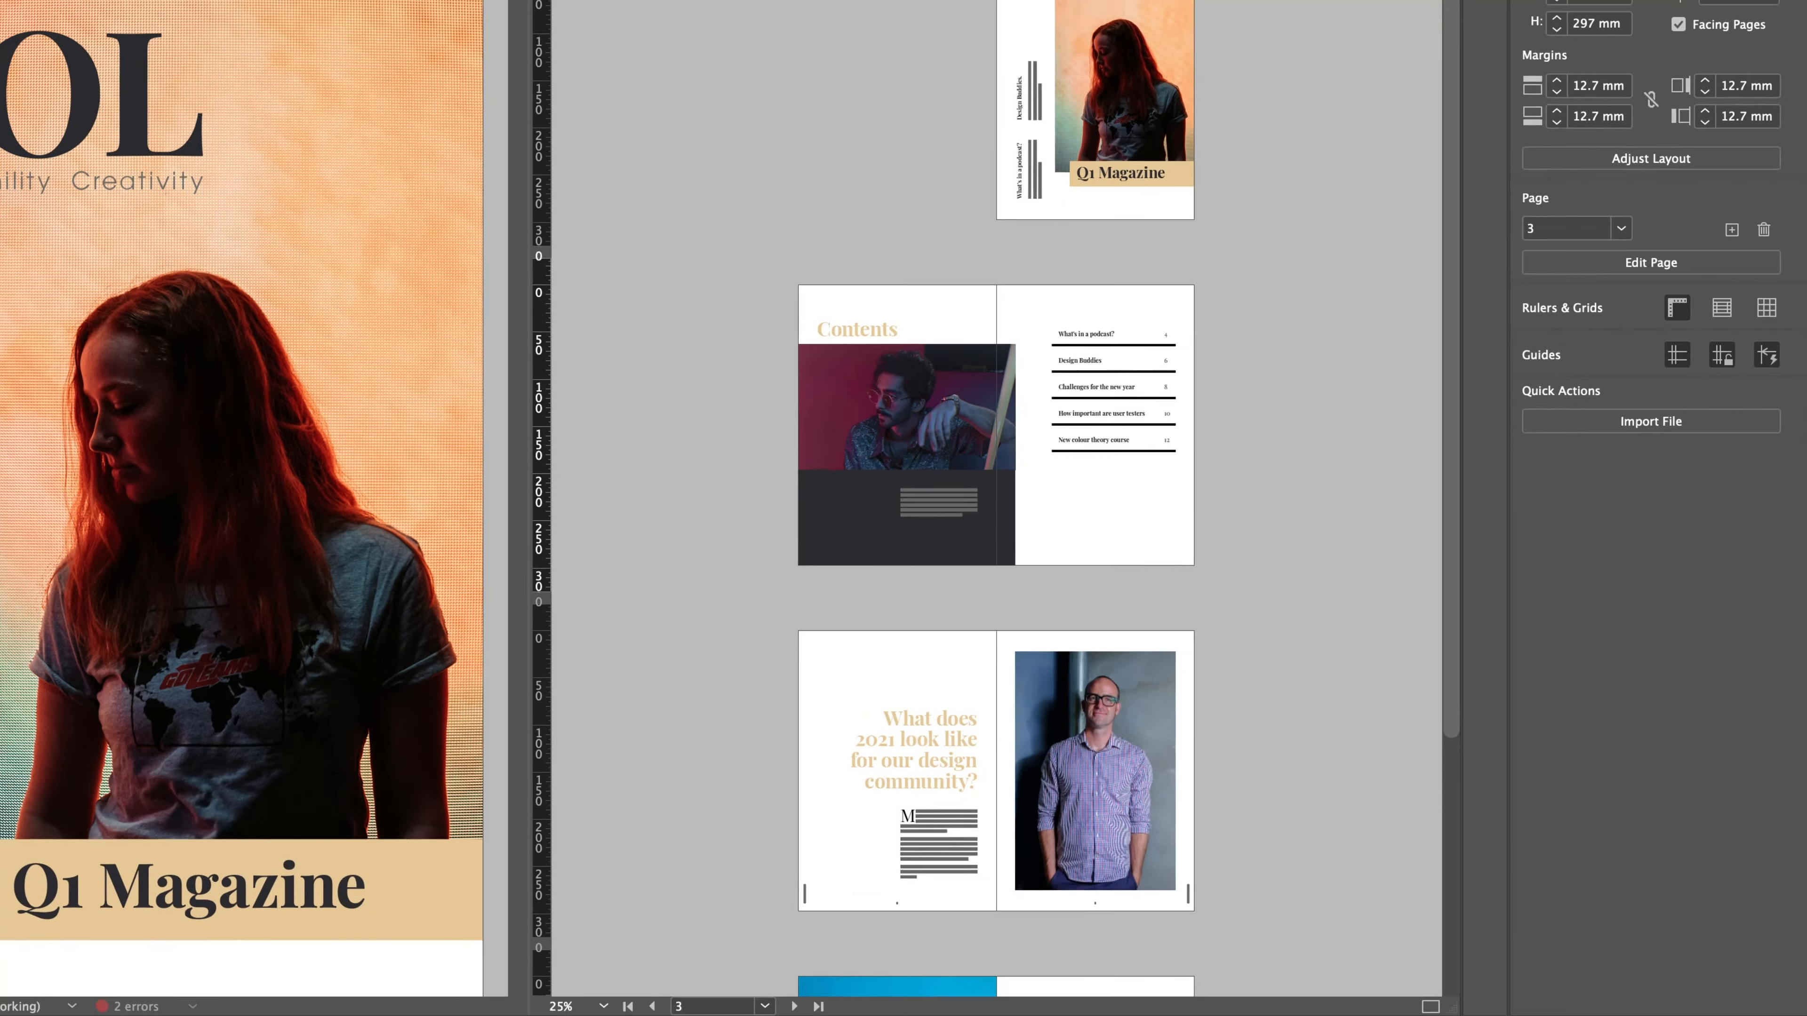
# - Close the split layout view and select the peach rectangle behind the Q1 Magazine title on the cover
pyautogui.click(1430, 1006)
pyautogui.scroll(-3, 756, 619)
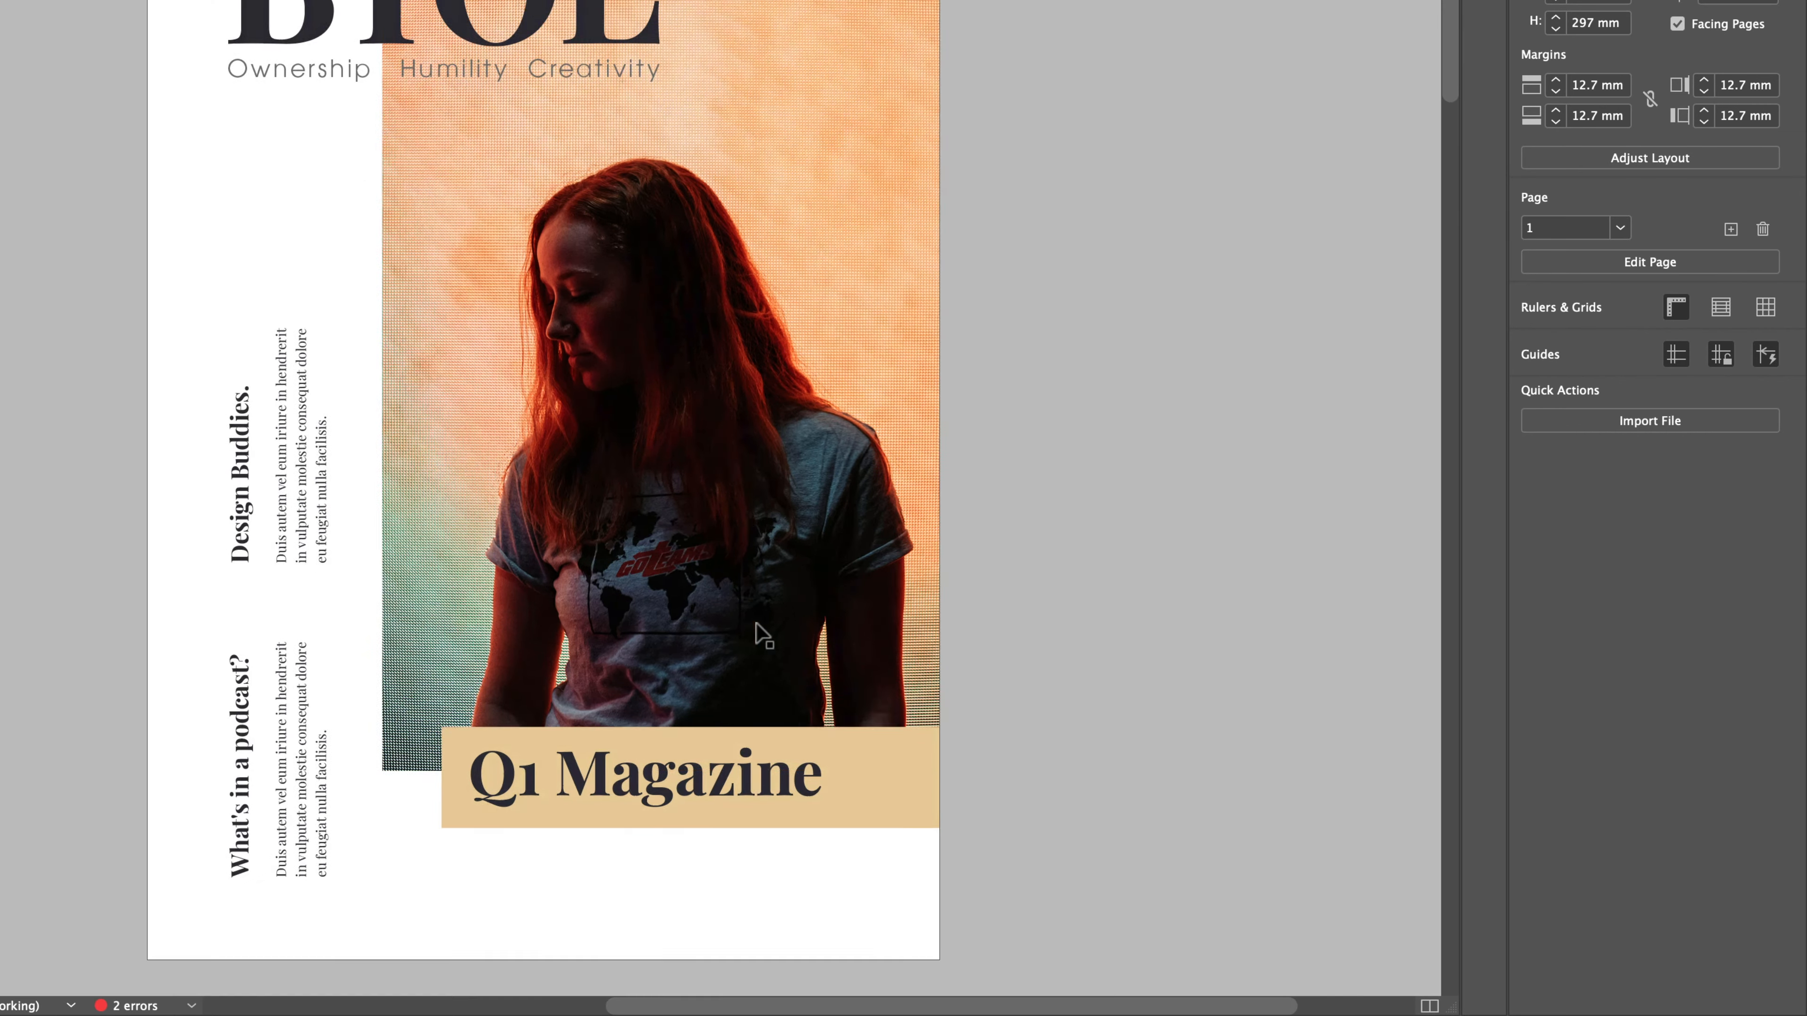
pyautogui.scroll(-5, 756, 624)
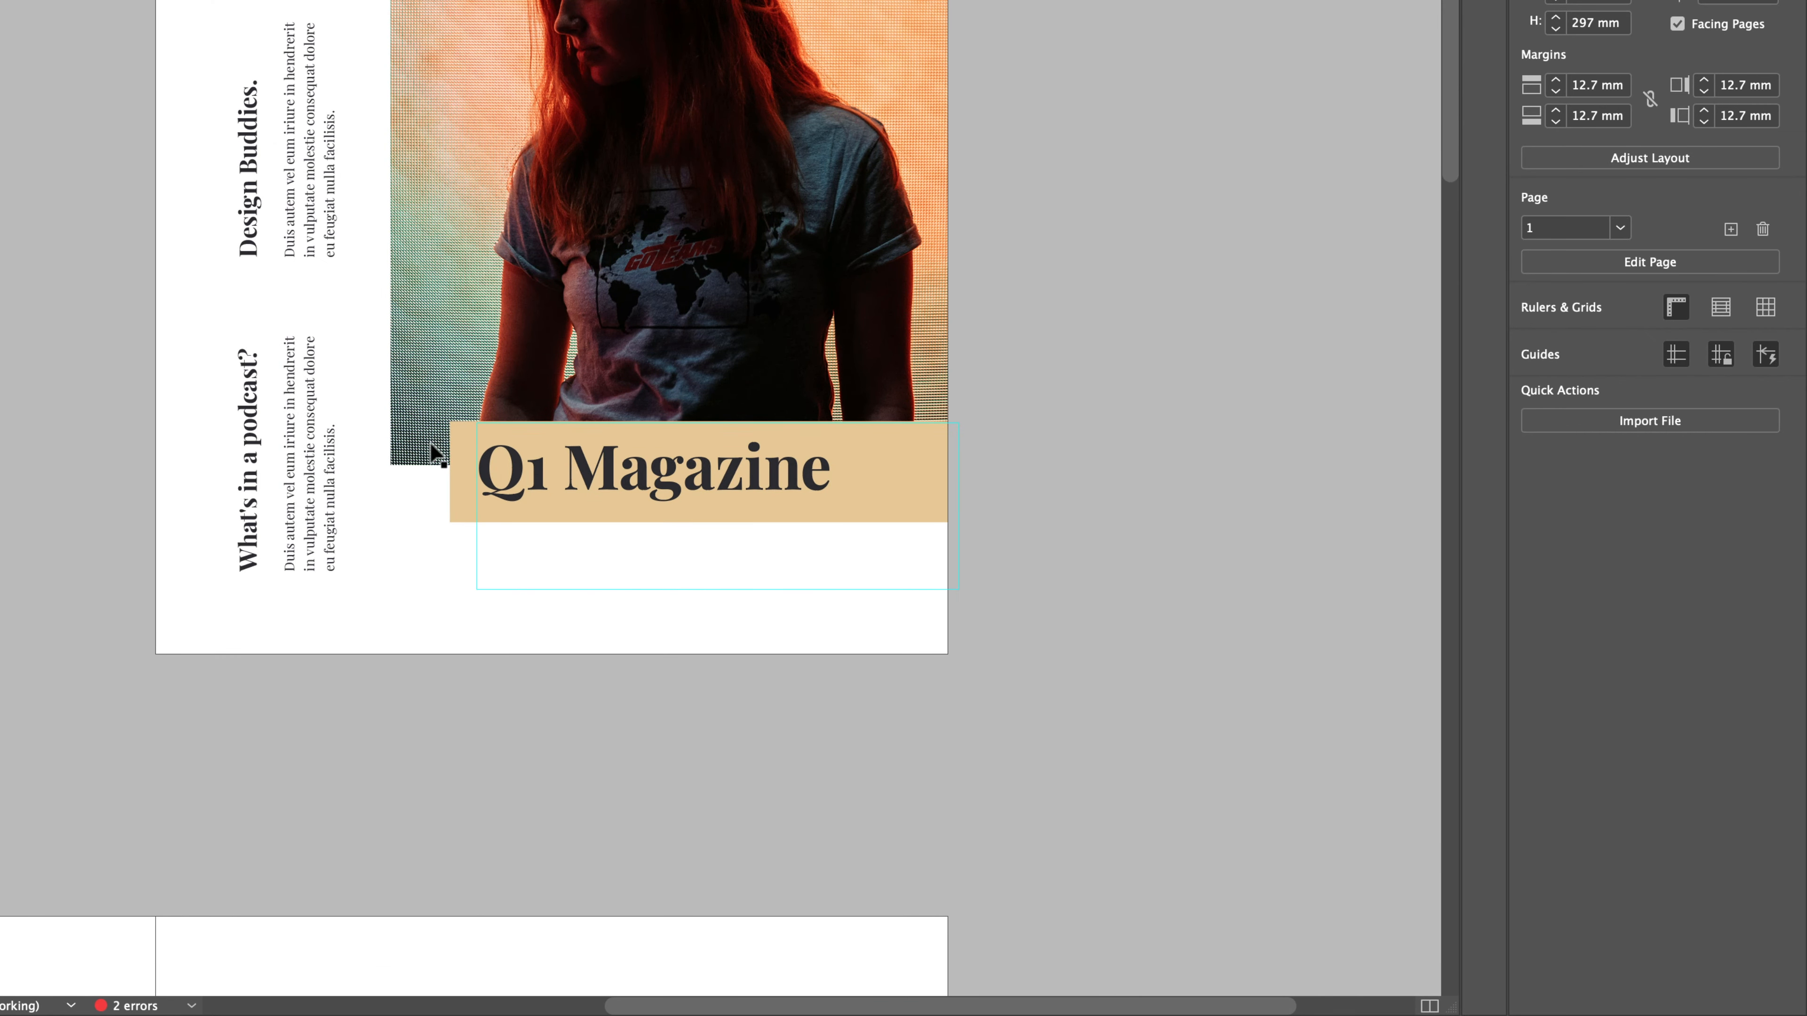
pyautogui.click(464, 506)
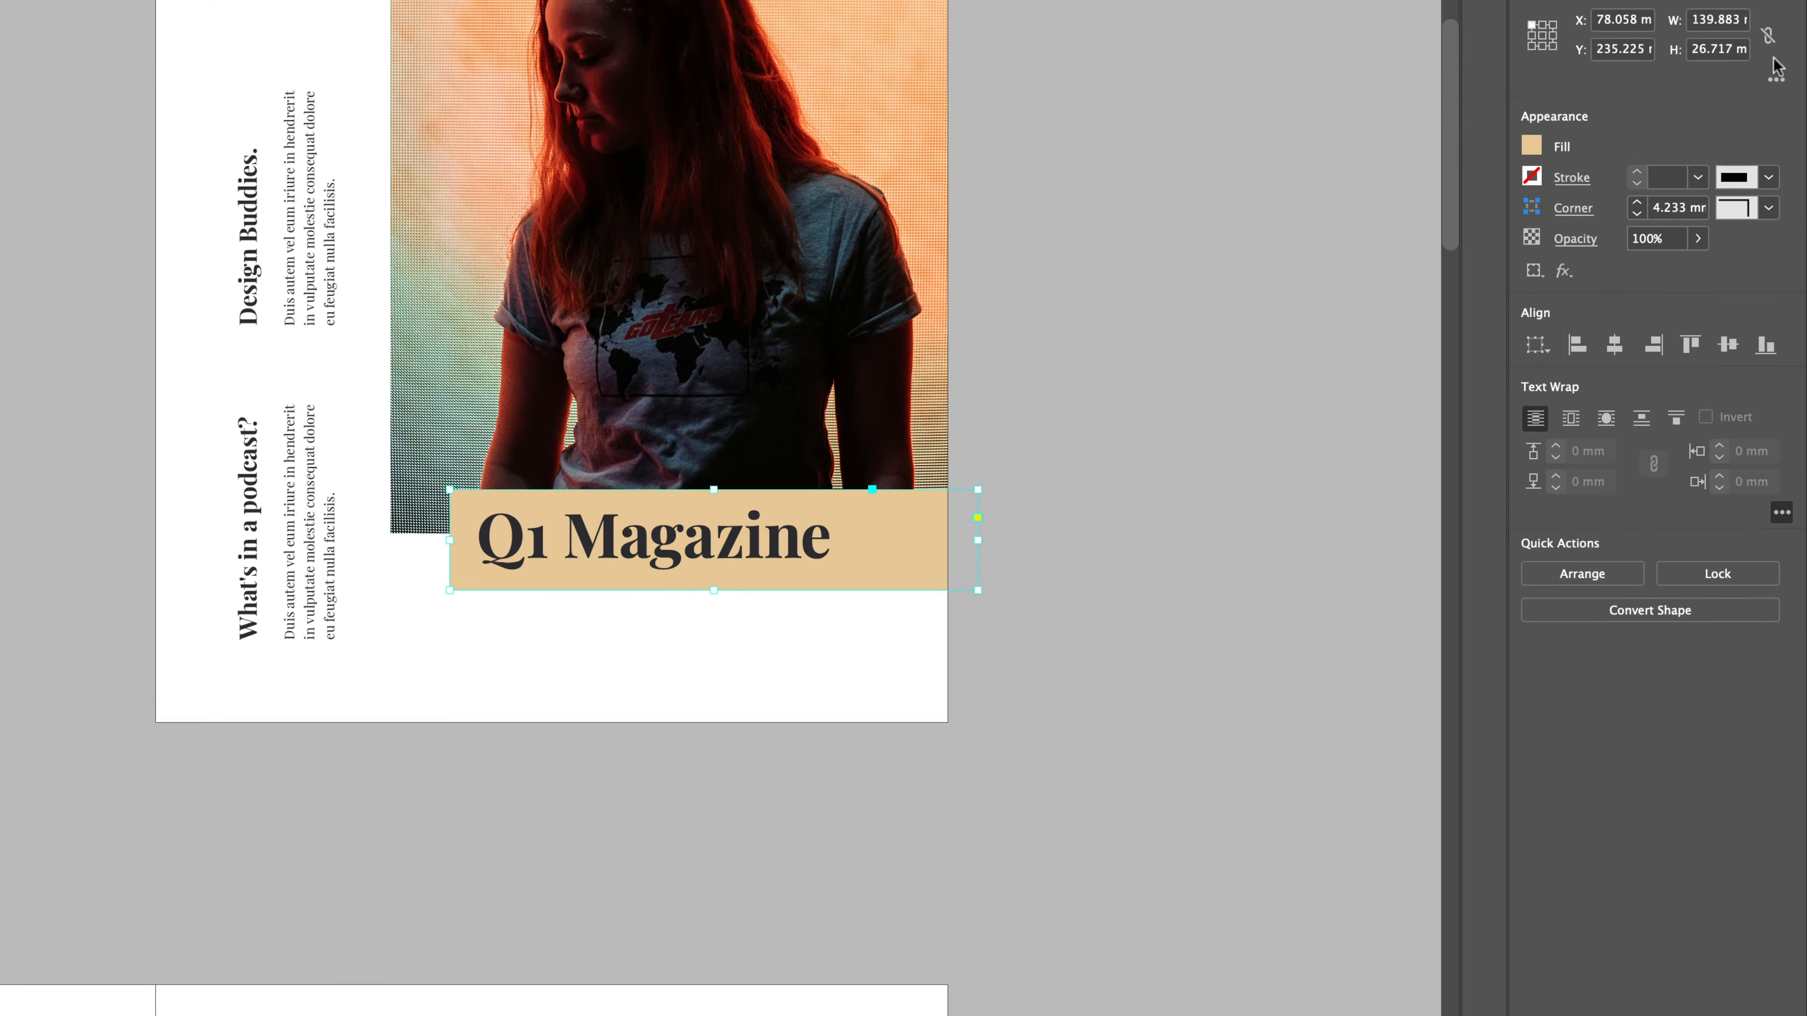
# - Lower the title rectangle's fill saturation to 13% in HSB mode and add the colour as a new swatch
pyautogui.click(1531, 77)
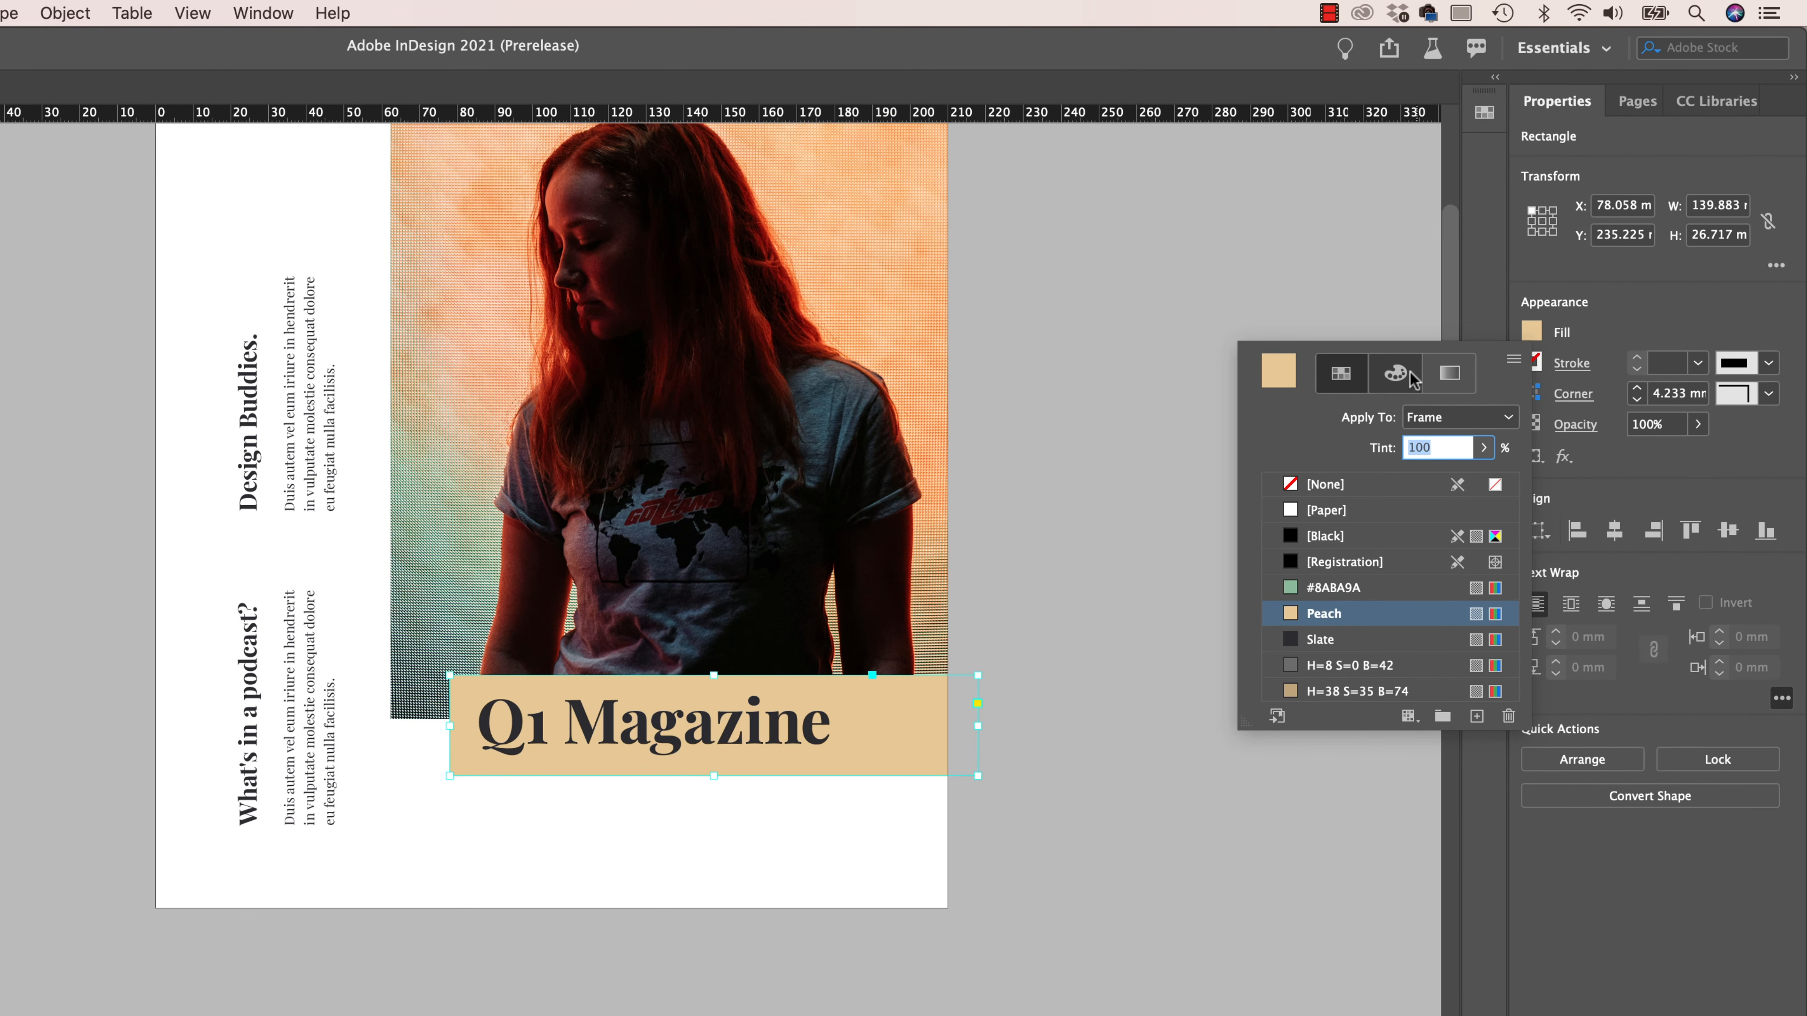
pyautogui.click(1393, 374)
pyautogui.click(1513, 361)
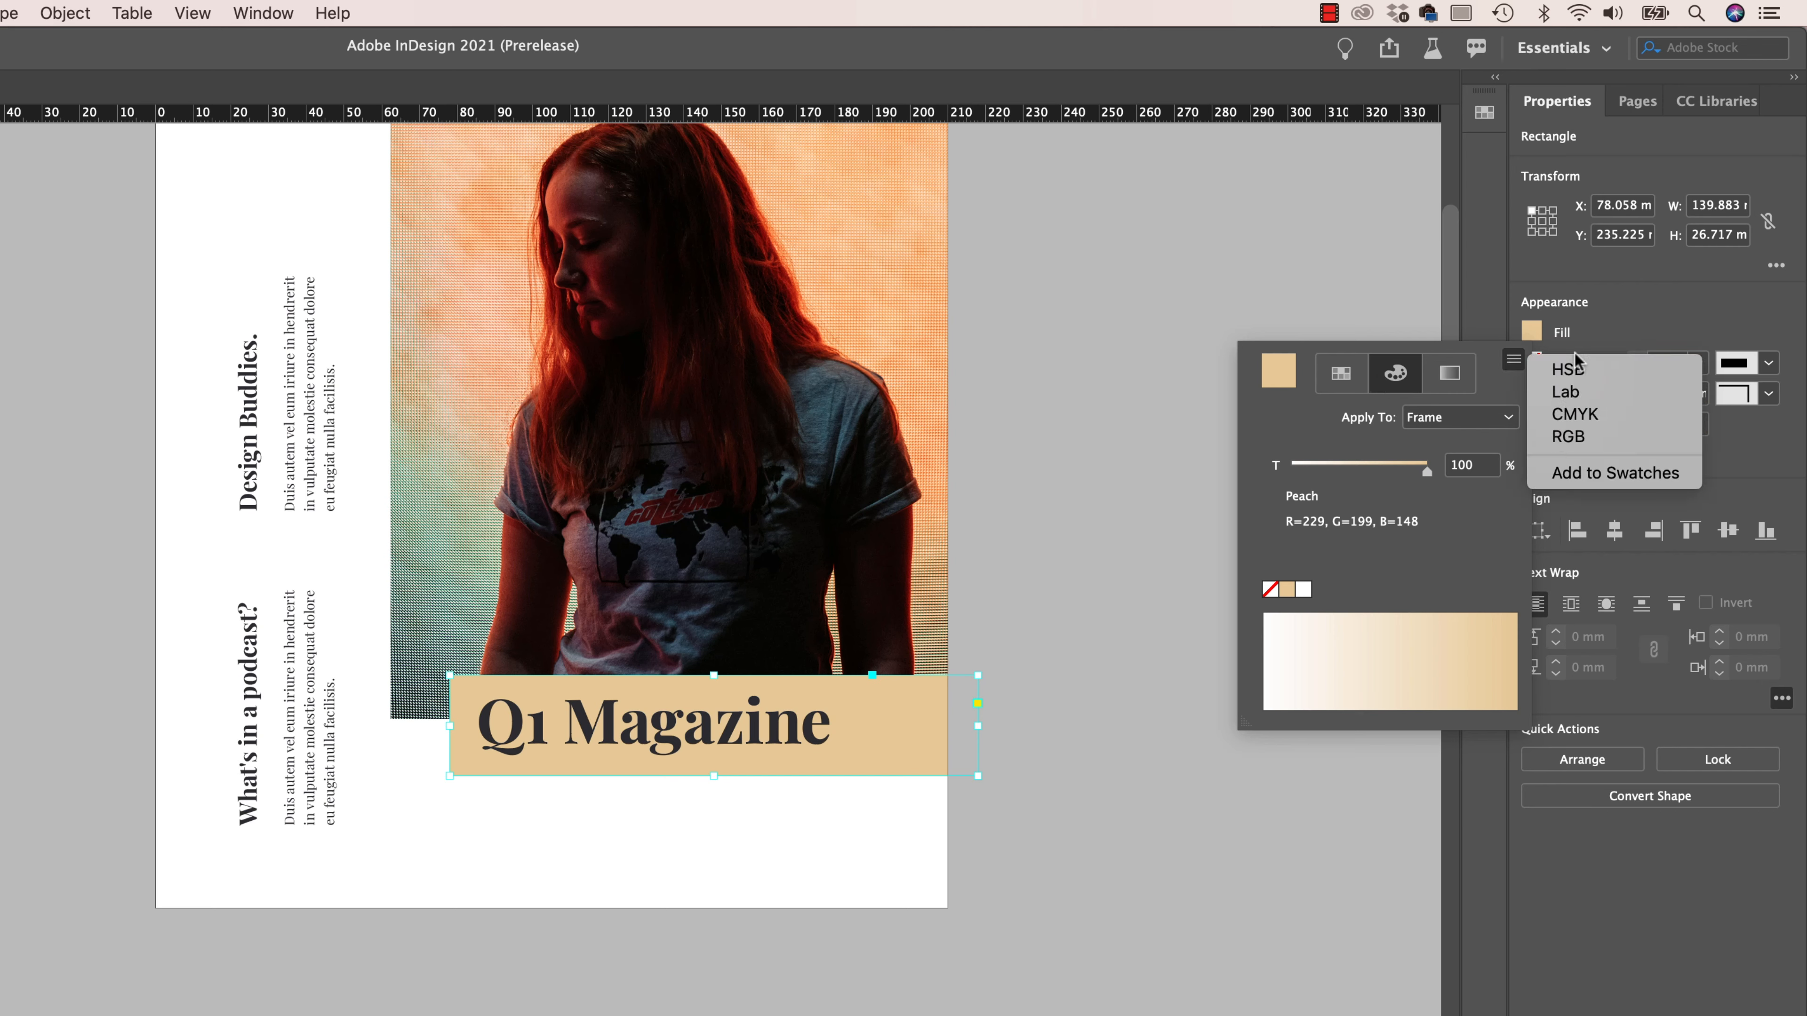
pyautogui.click(1569, 369)
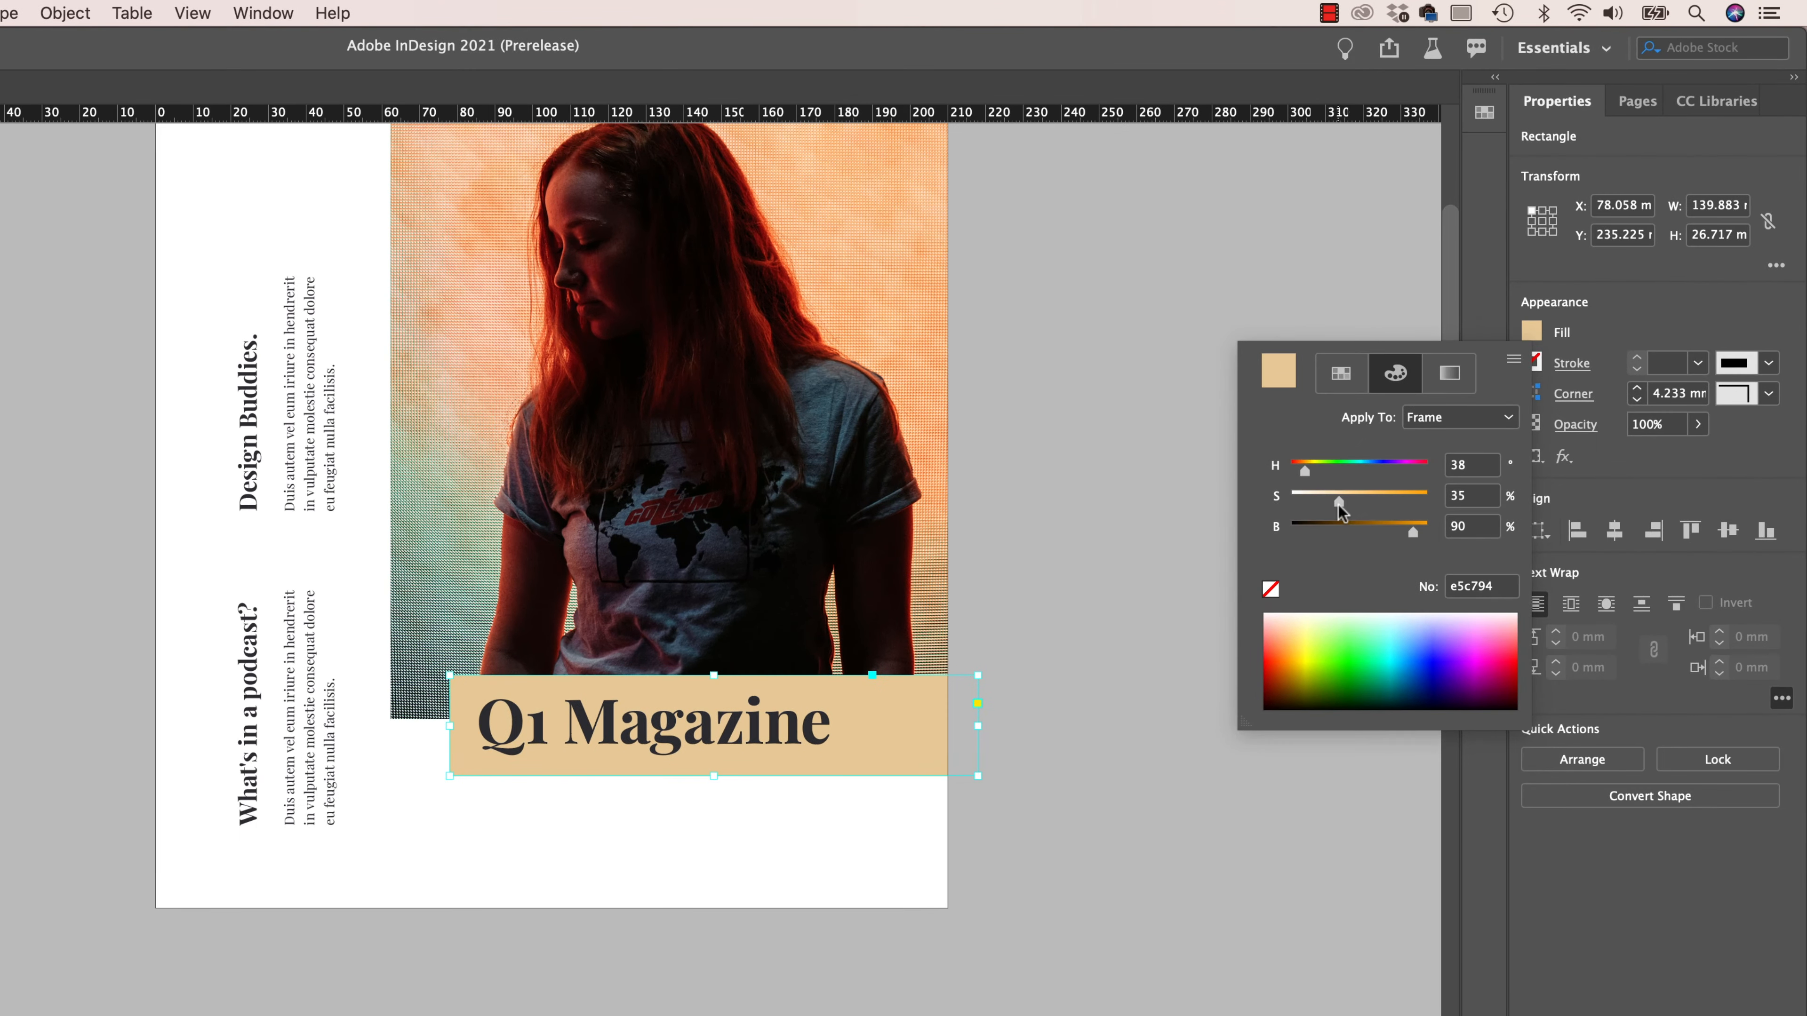
pyautogui.moveTo(1431, 403); pyautogui.dragTo(1431, 403)
pyautogui.moveTo(1337, 504); pyautogui.dragTo(1307, 503)
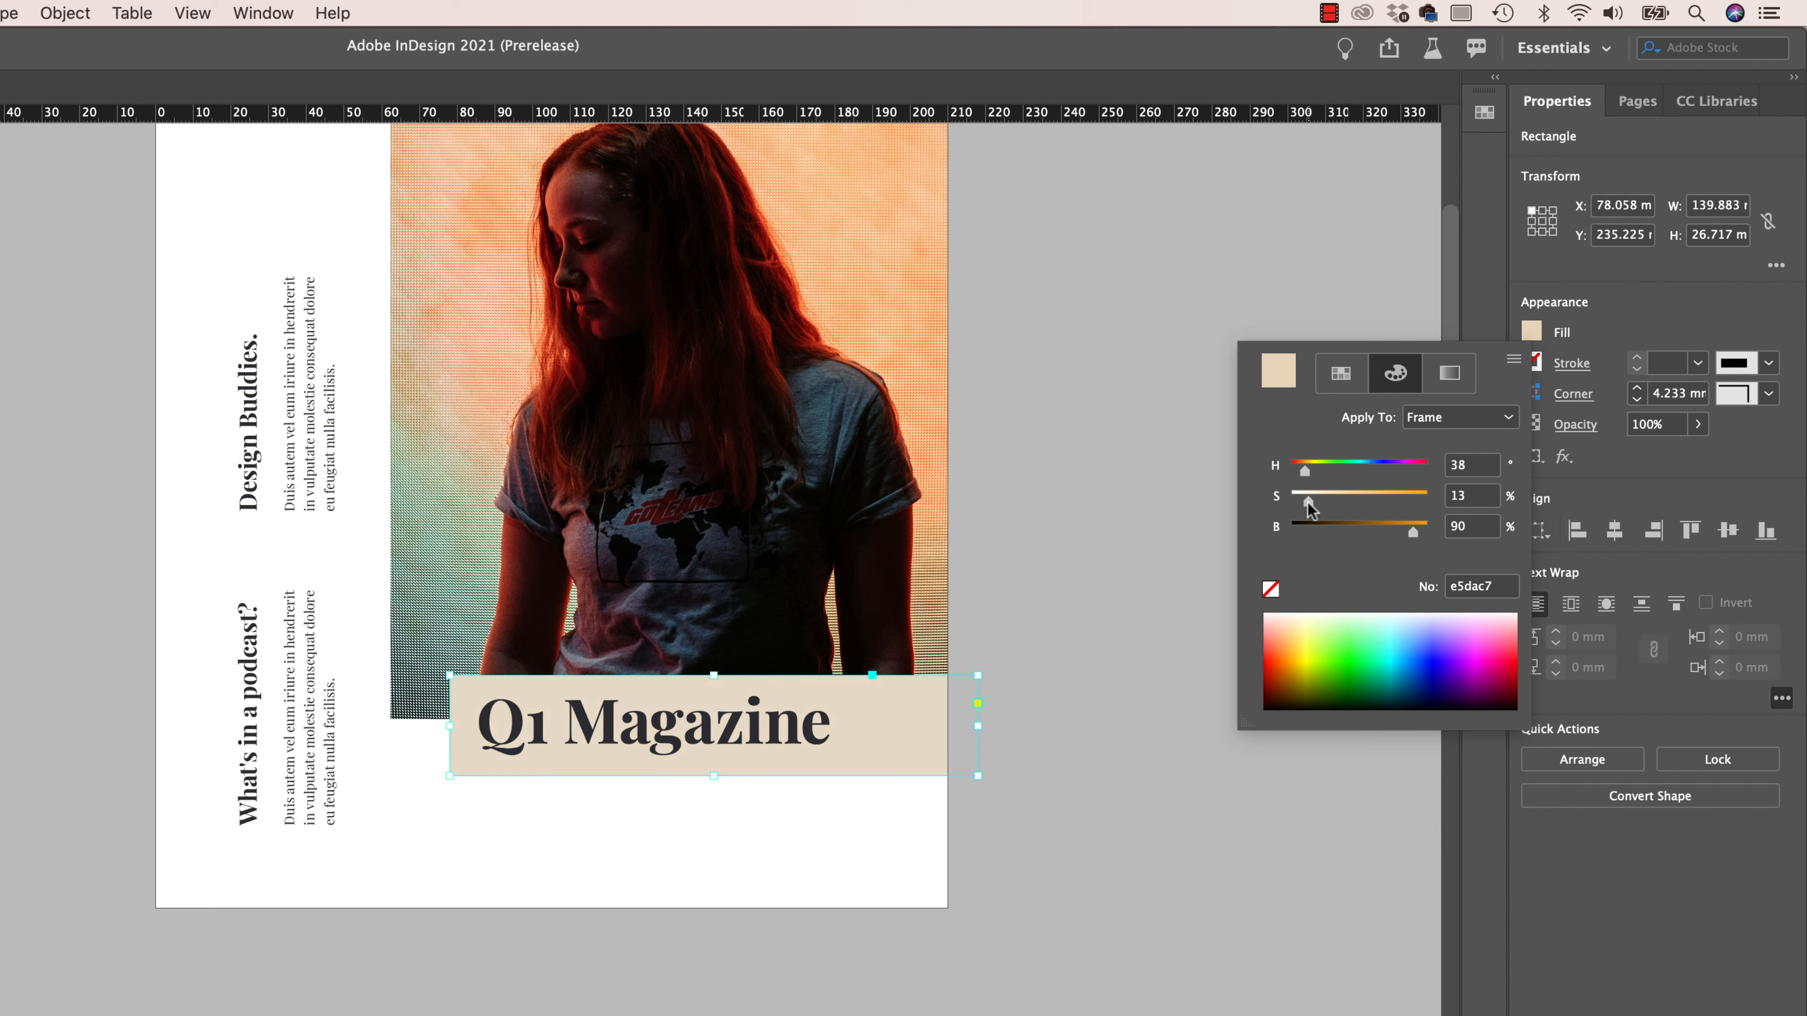
pyautogui.click(1353, 381)
pyautogui.click(1477, 718)
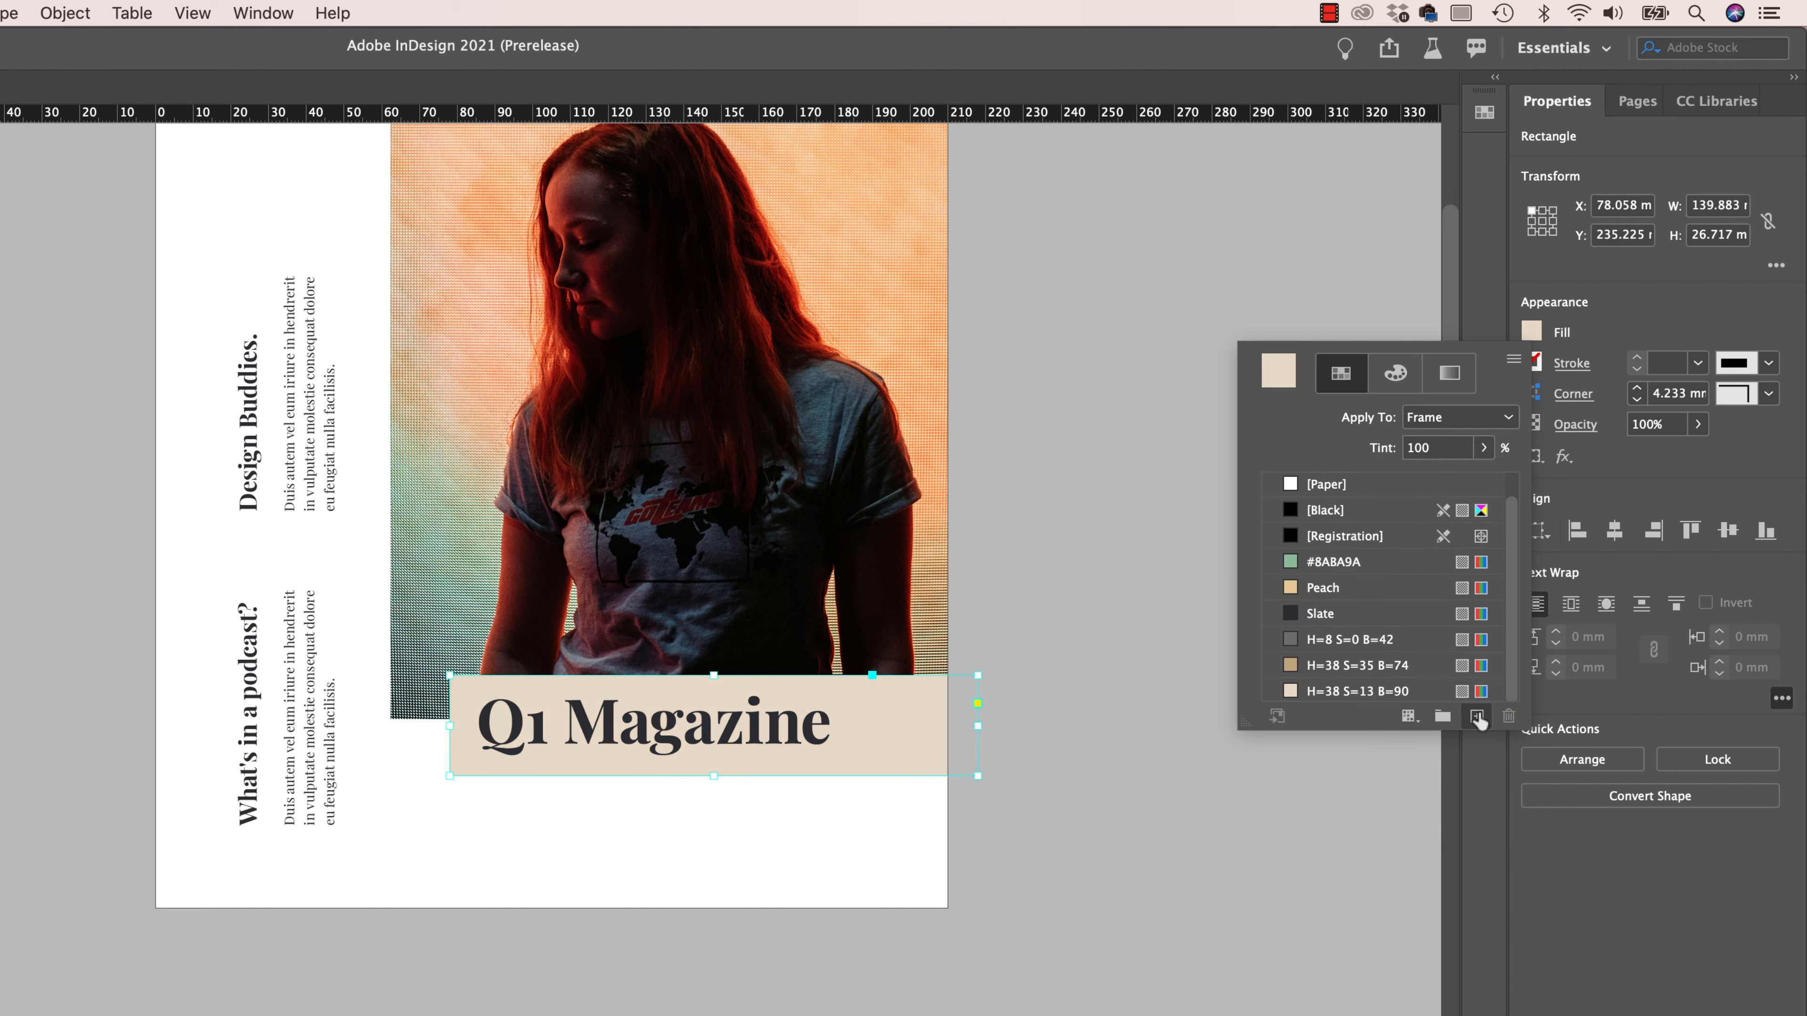
# - Move the H=38 S=35 B=74 and H=38 S=13 B=90 swatches directly below Peach and fill the title rectangle with H=38 S=35 B=74
pyautogui.click(1324, 668)
pyautogui.moveTo(1331, 604); pyautogui.dragTo(1331, 606)
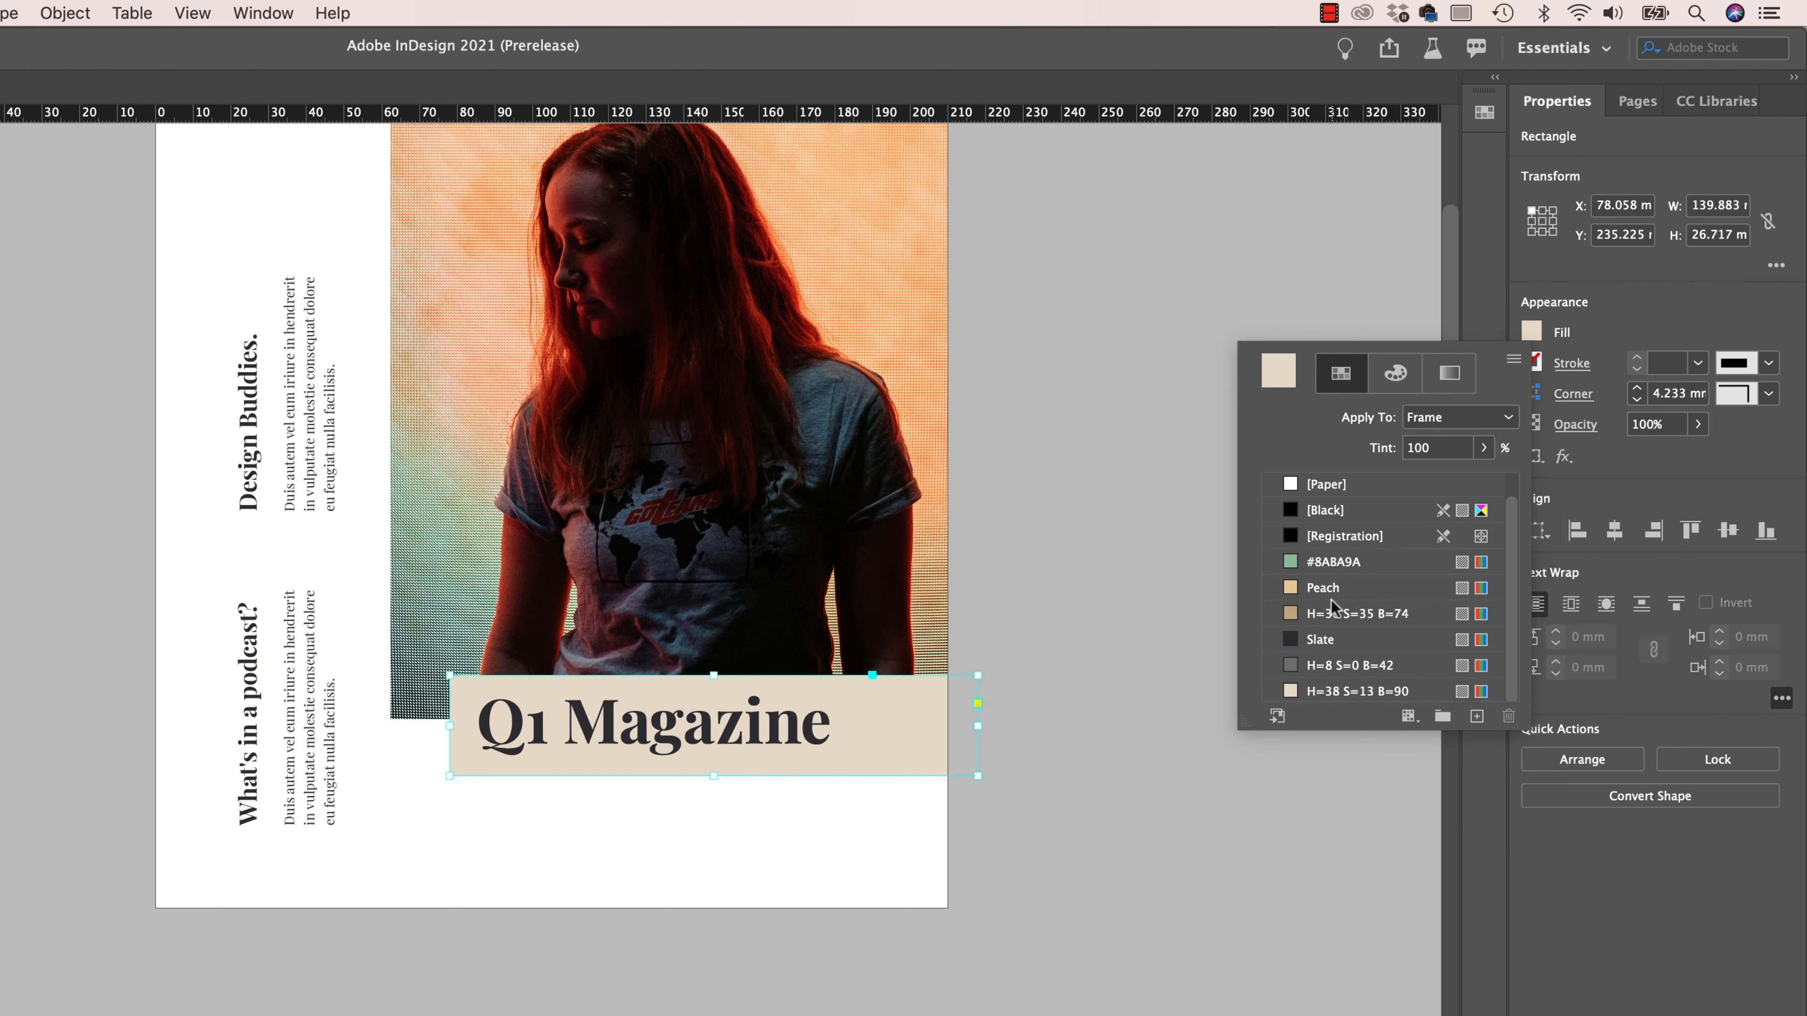
pyautogui.moveTo(1340, 690); pyautogui.dragTo(1332, 635)
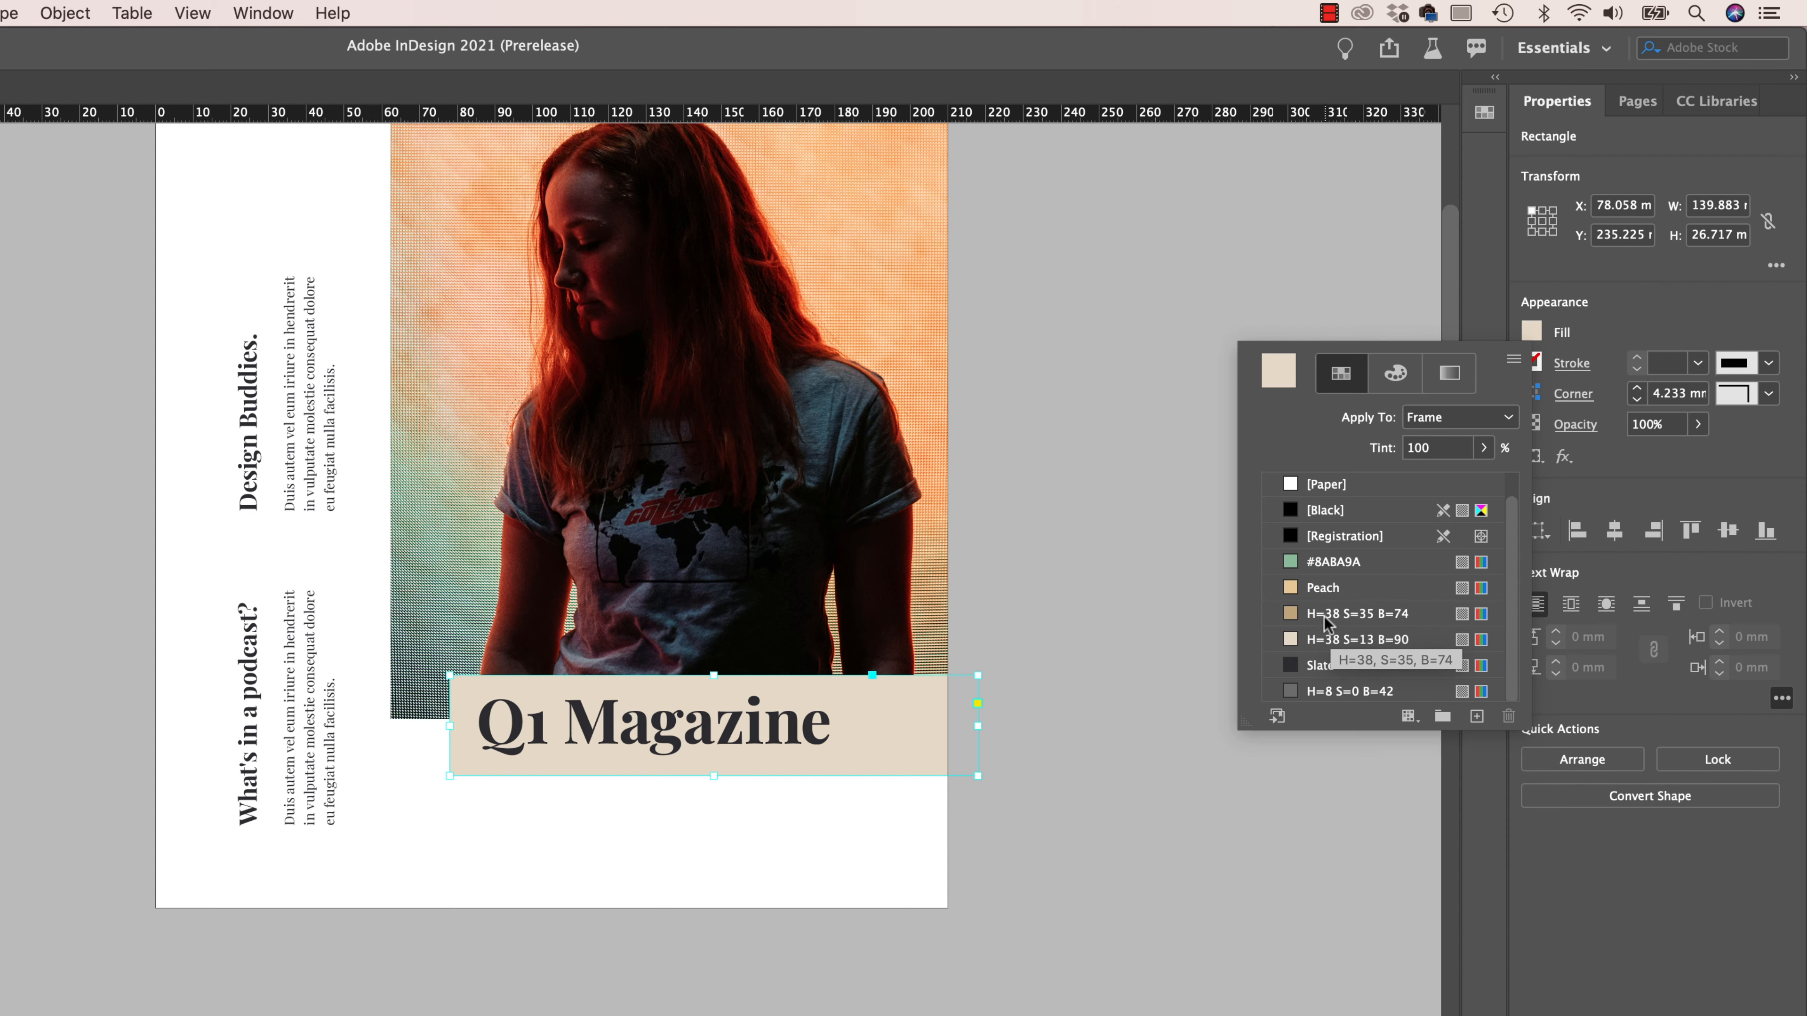
pyautogui.click(1355, 613)
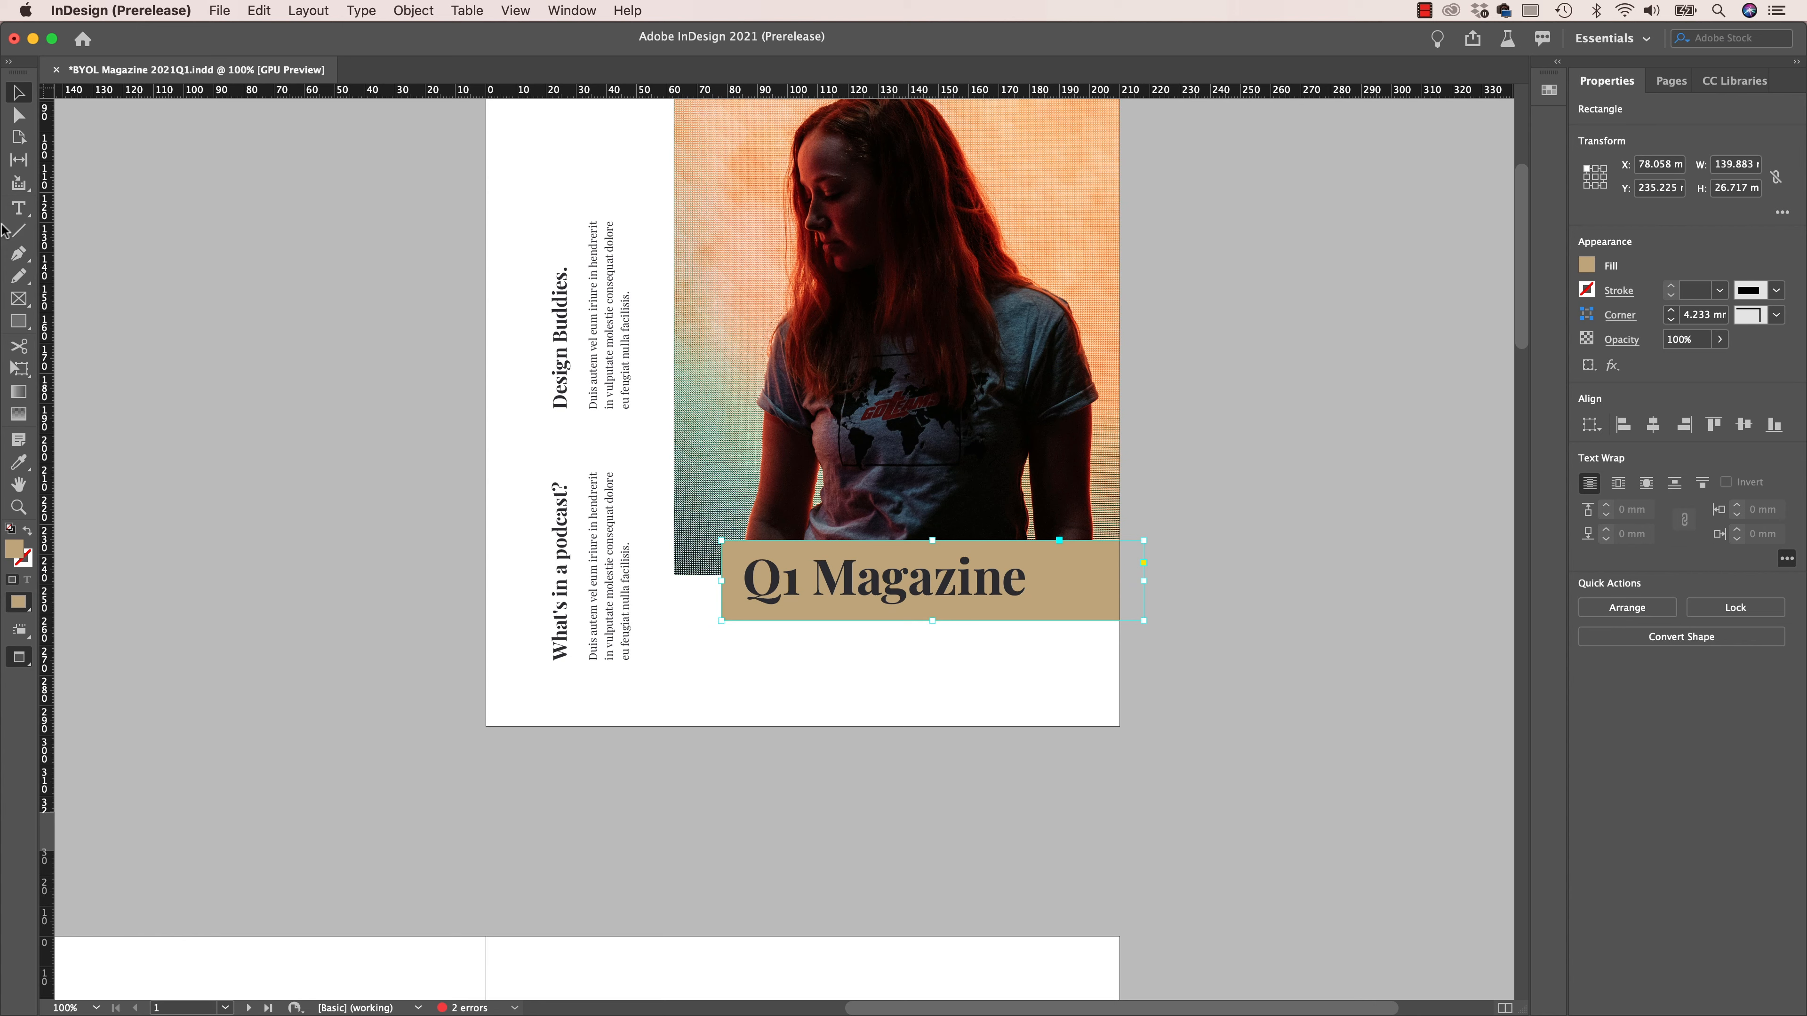
# - Draw a full-width rectangle about 210 × 130 mm over the lower part of the cover and move it to the Background layer
pyautogui.click(18, 321)
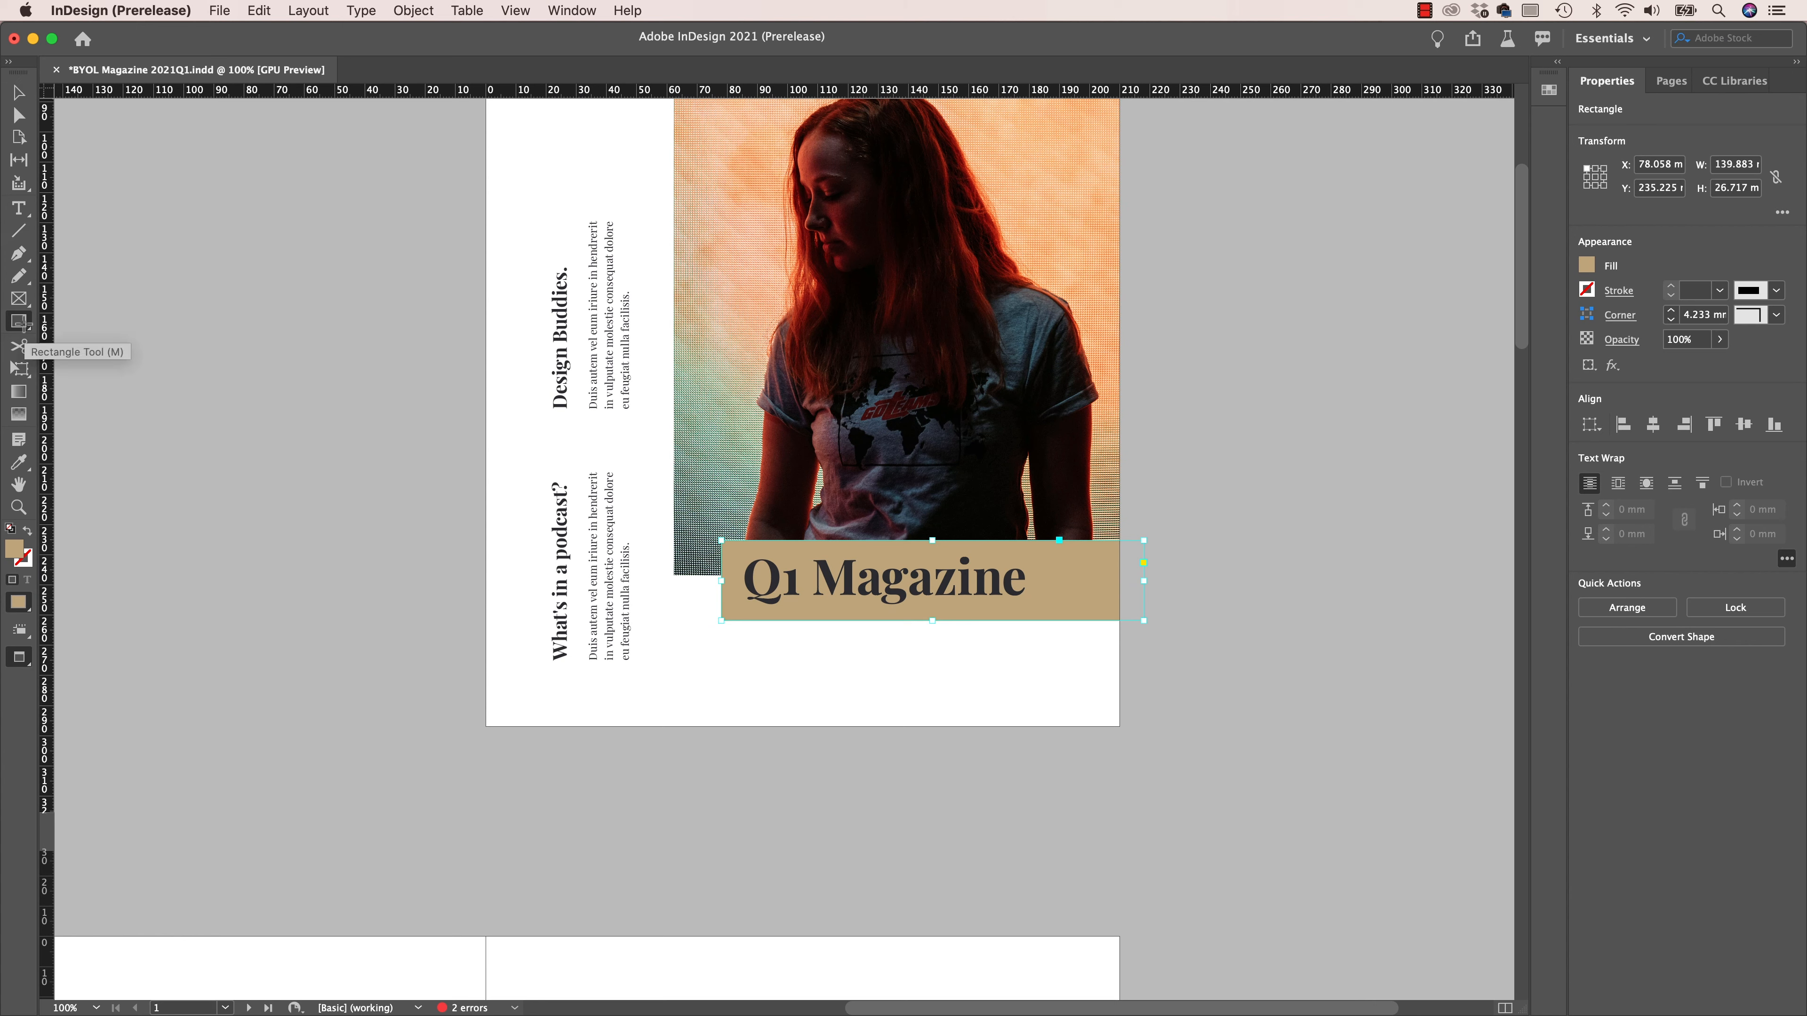
pyautogui.moveTo(486, 334); pyautogui.dragTo(1119, 726)
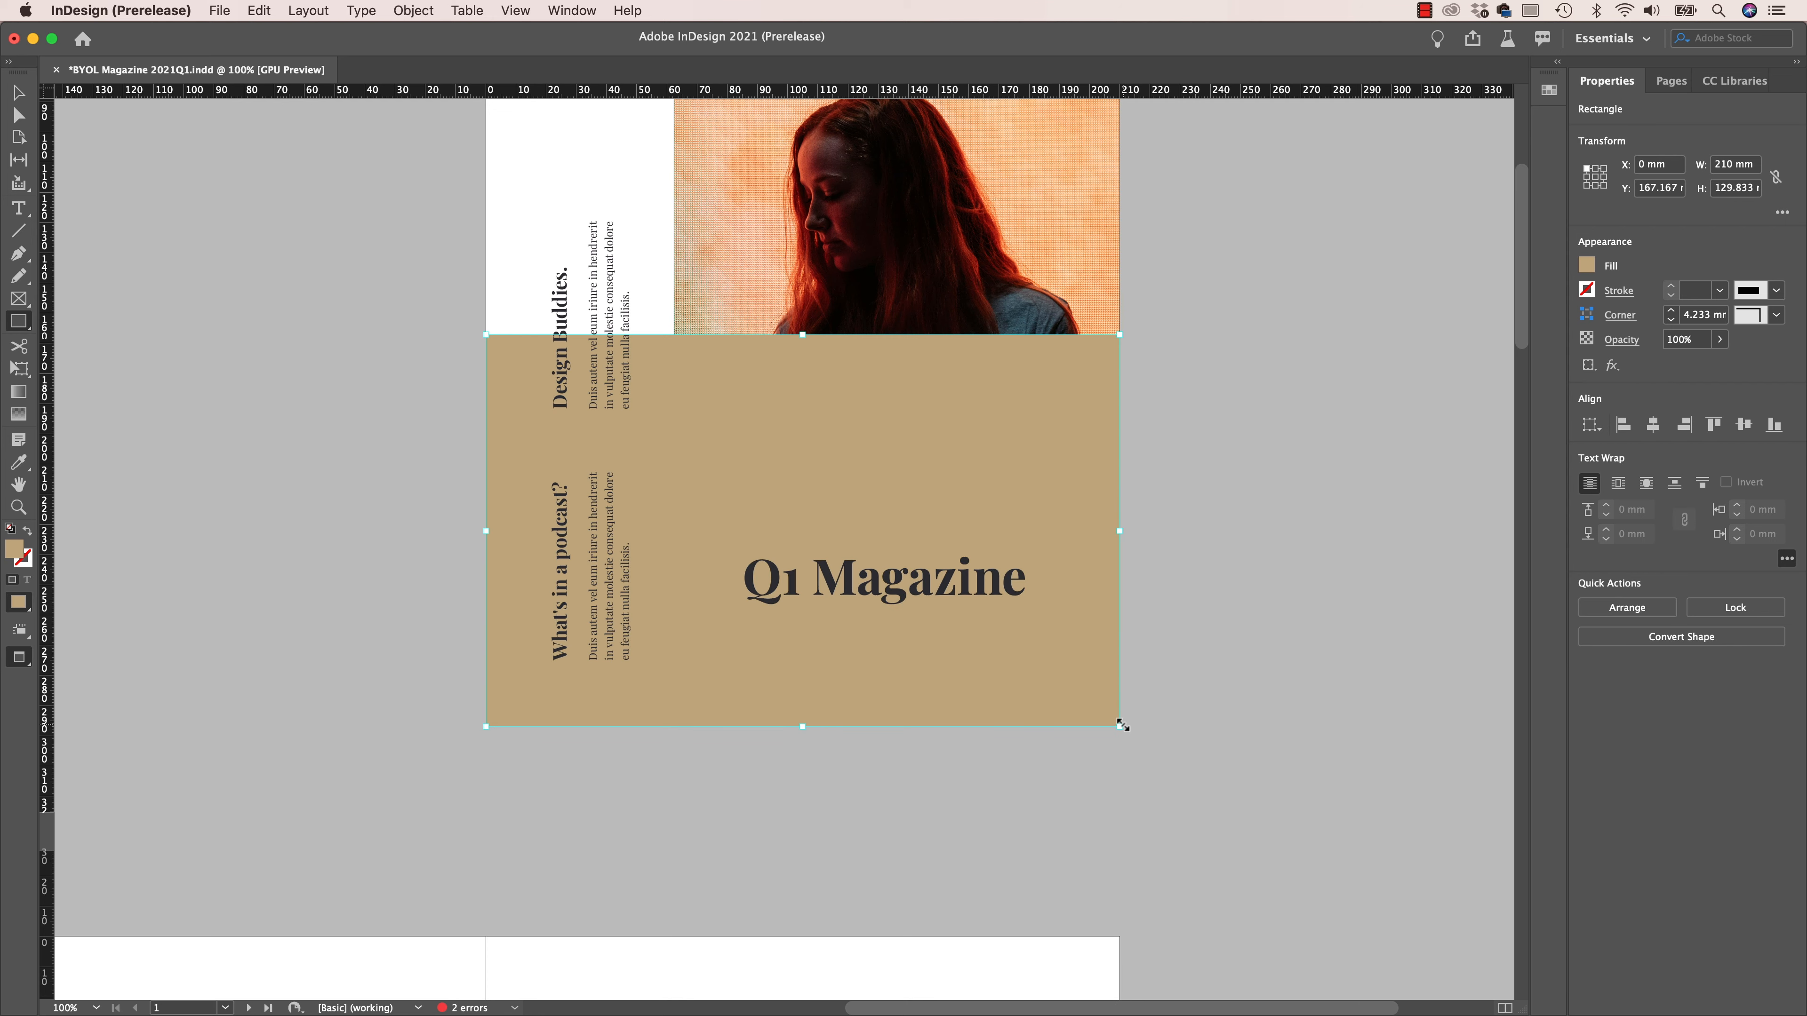
pyautogui.click(579, 11)
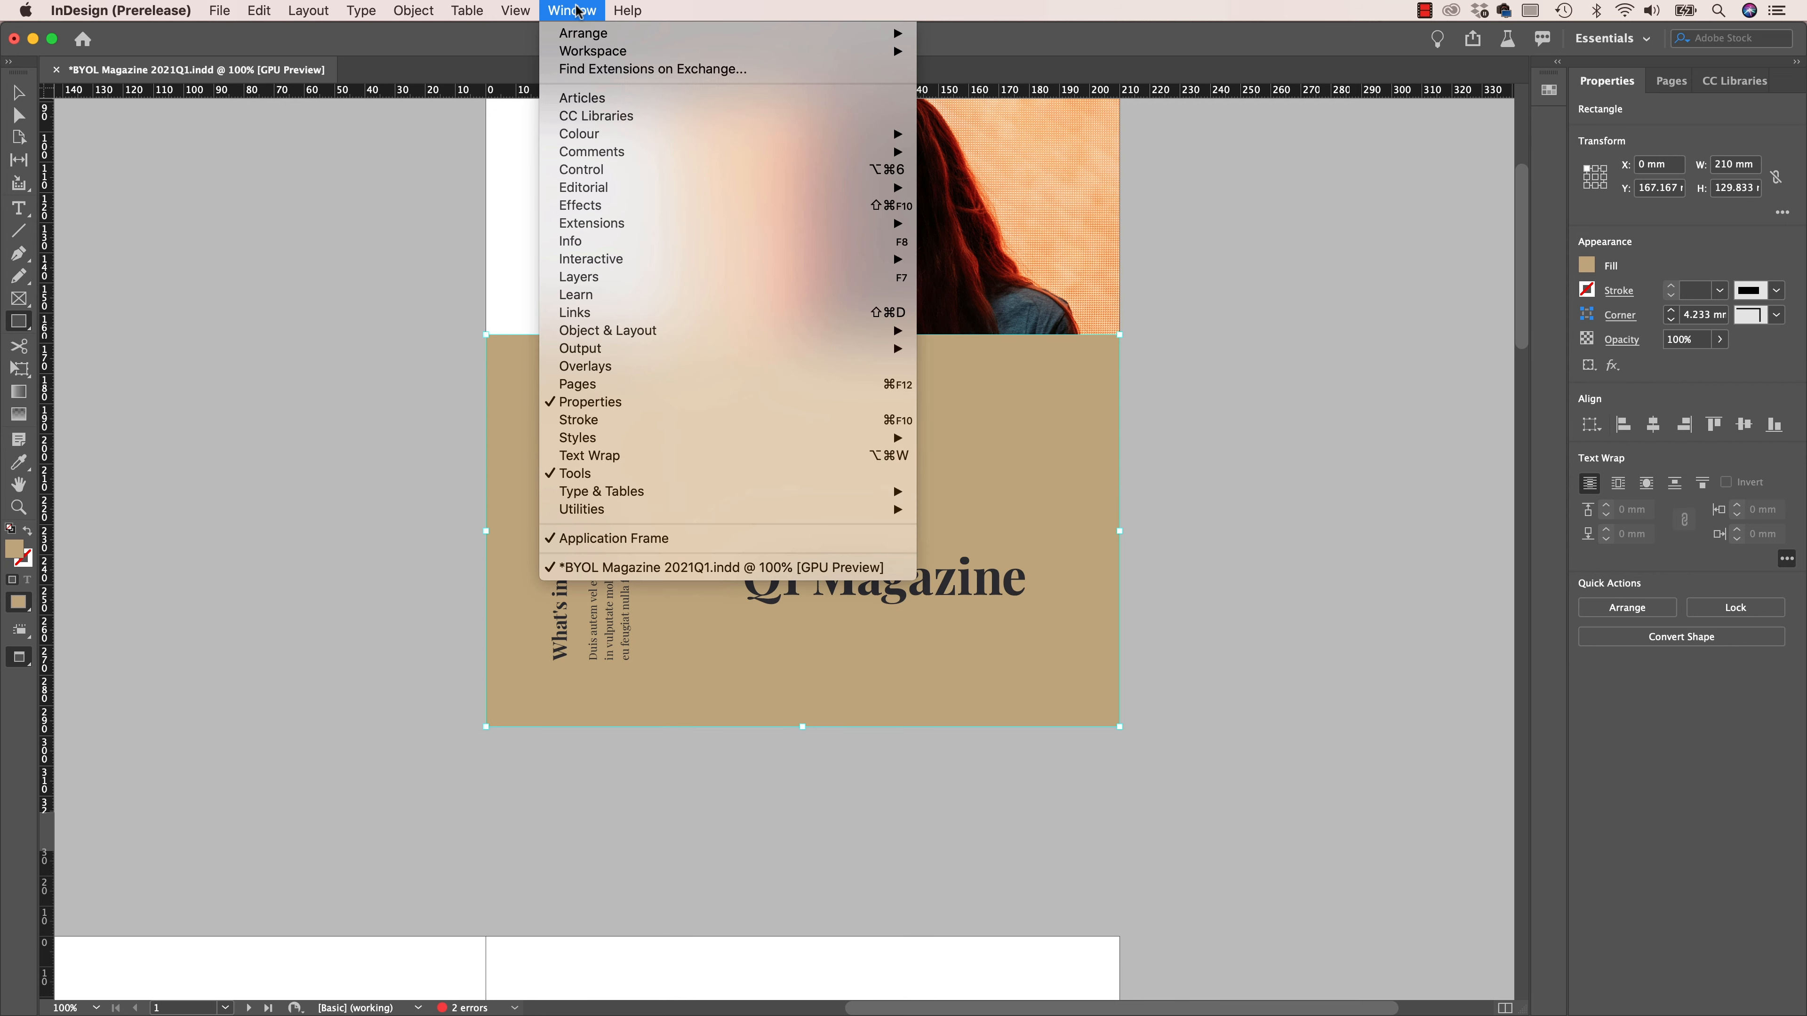
pyautogui.click(614, 276)
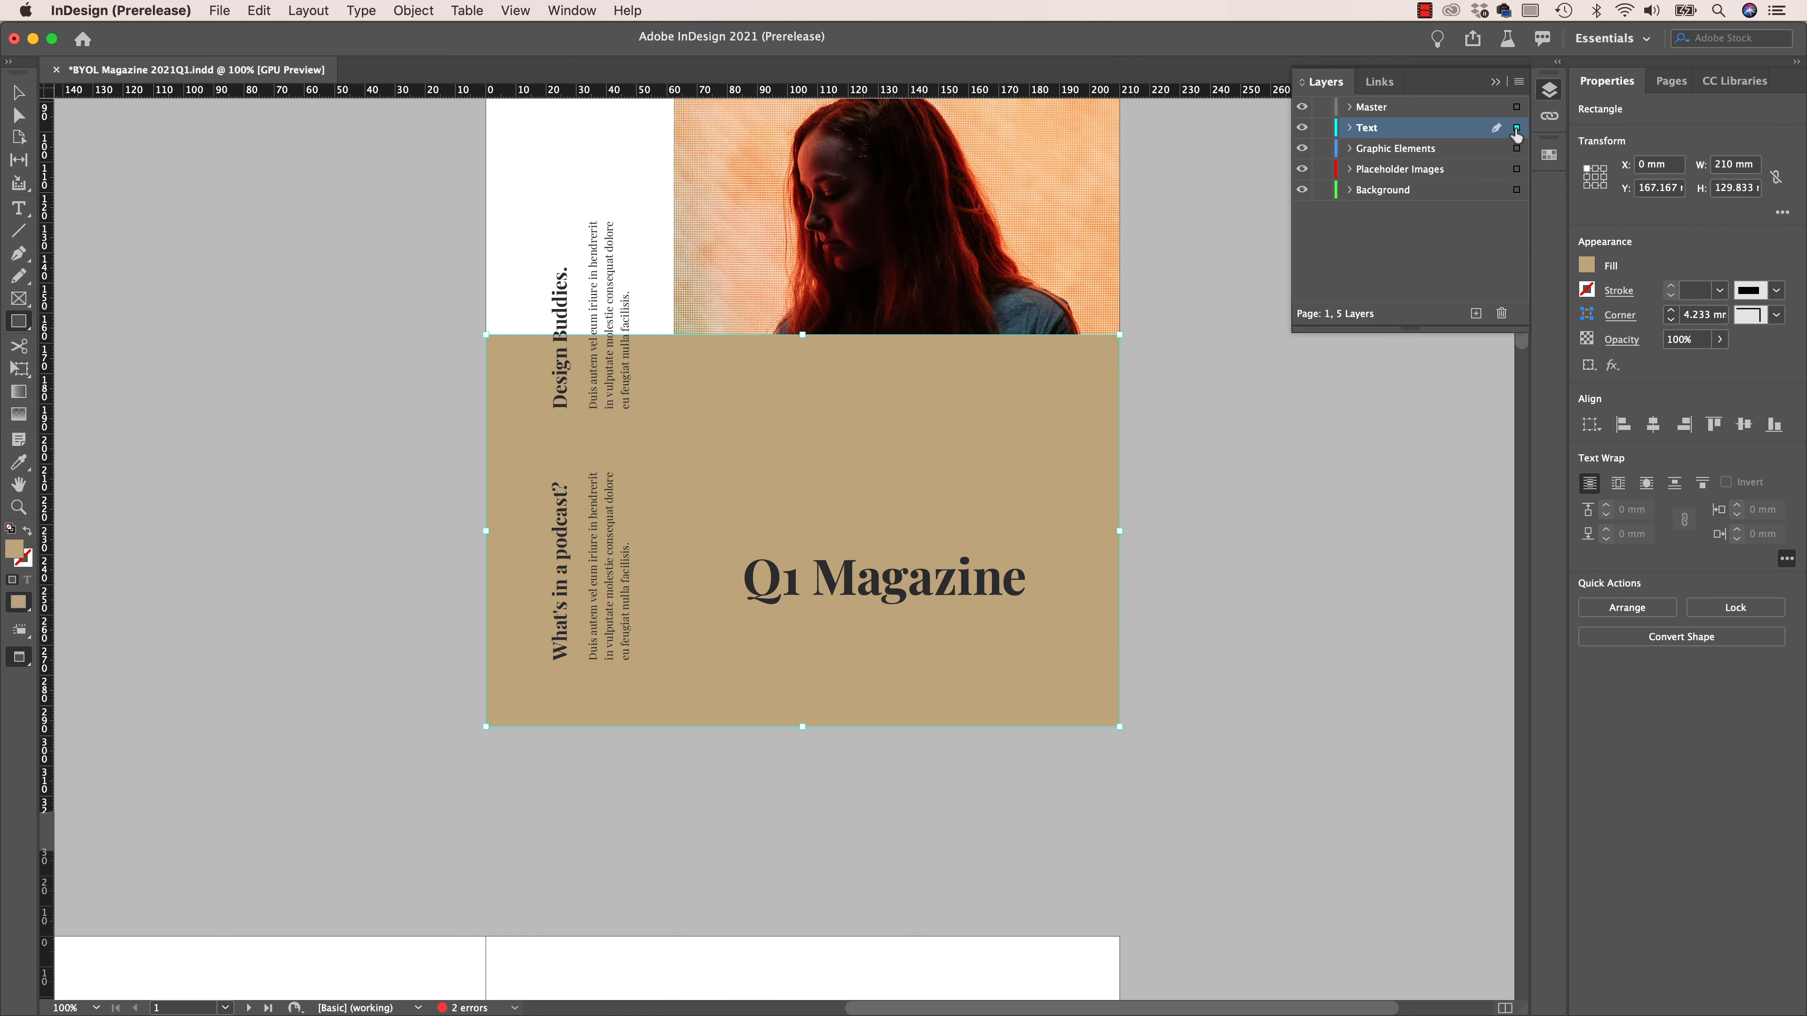
pyautogui.moveTo(1518, 160); pyautogui.dragTo(1517, 190)
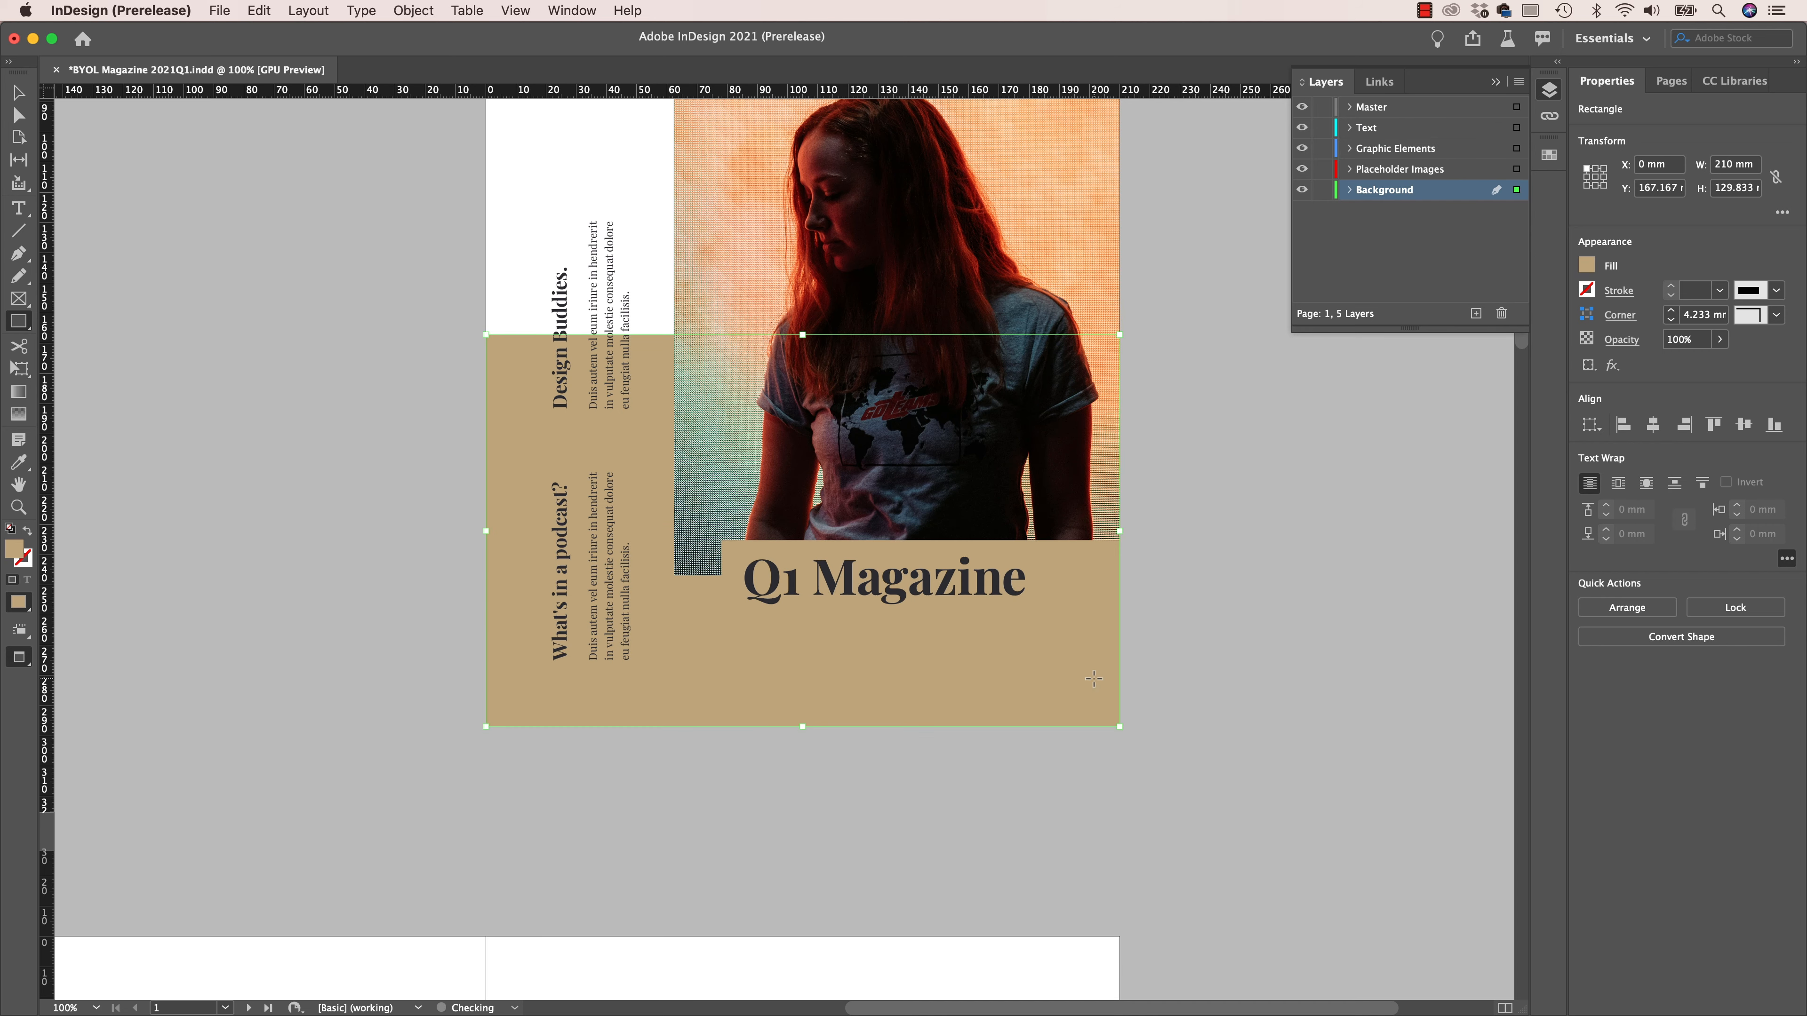
# - Fill the new background rectangle with the H=38 S=13 B=90 swatch and deselect it
pyautogui.click(1589, 268)
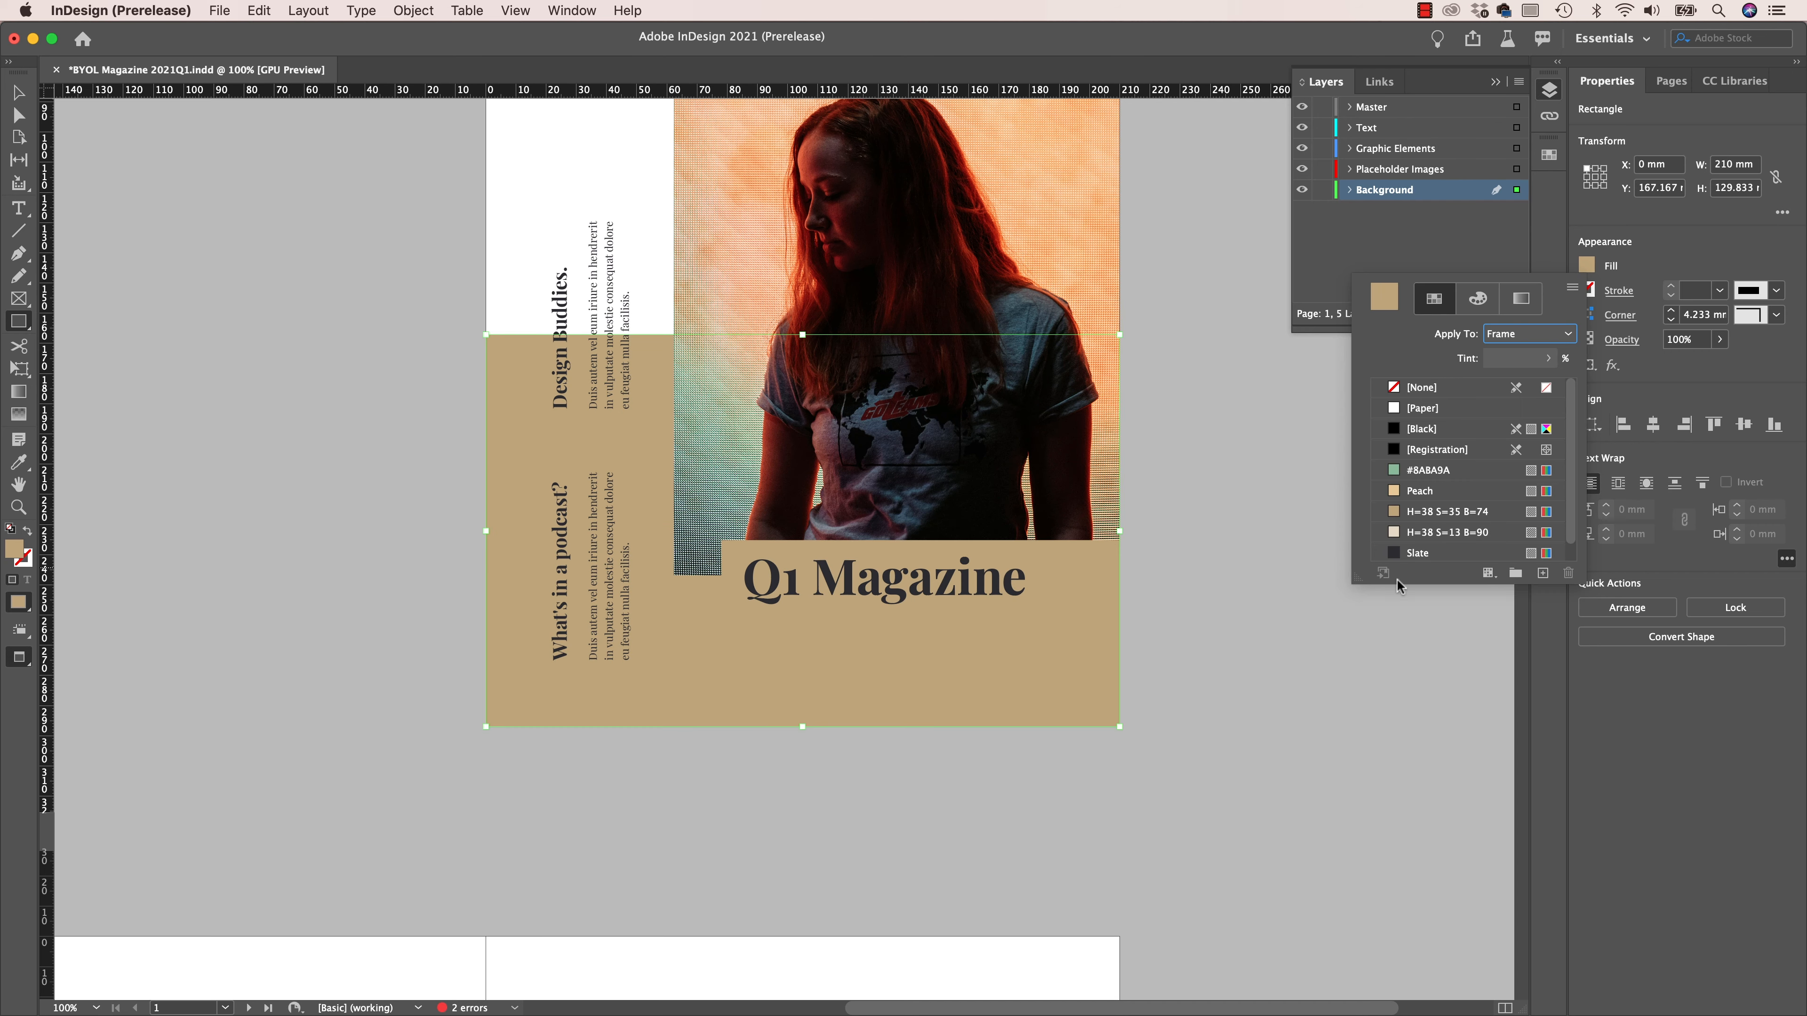
pyautogui.click(1444, 532)
pyautogui.click(1232, 774)
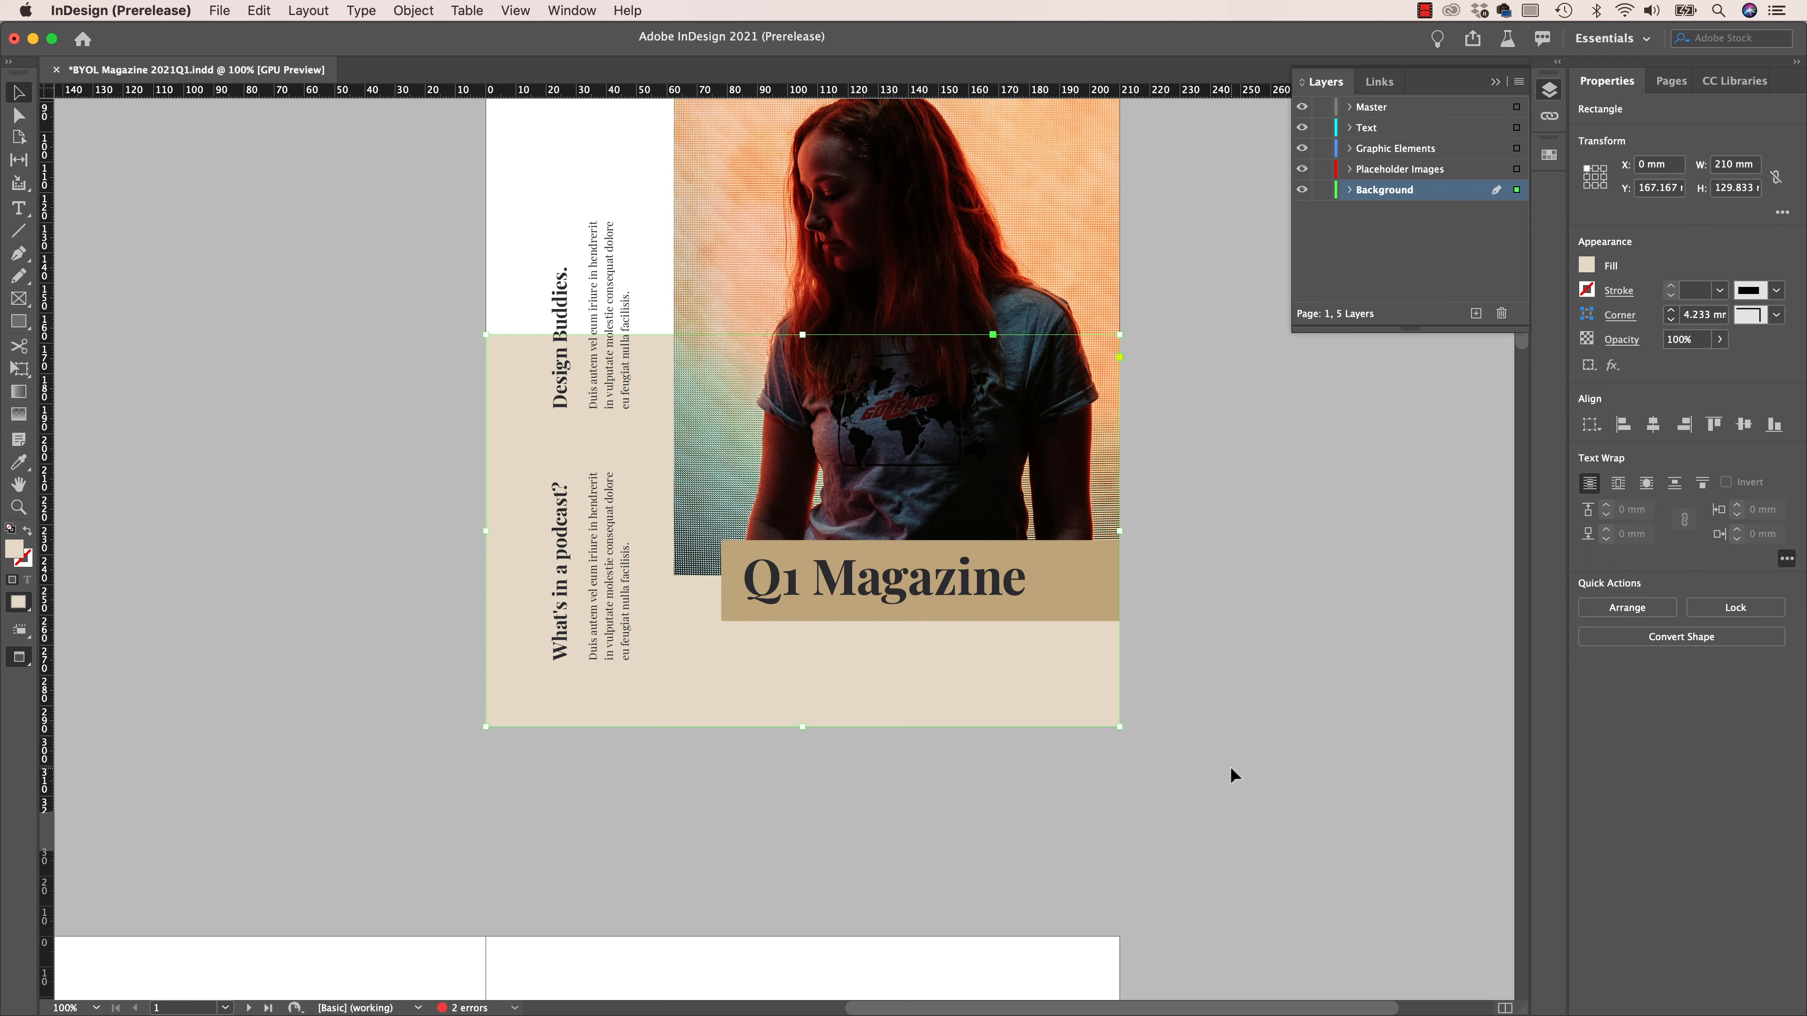
pyautogui.click(1233, 775)
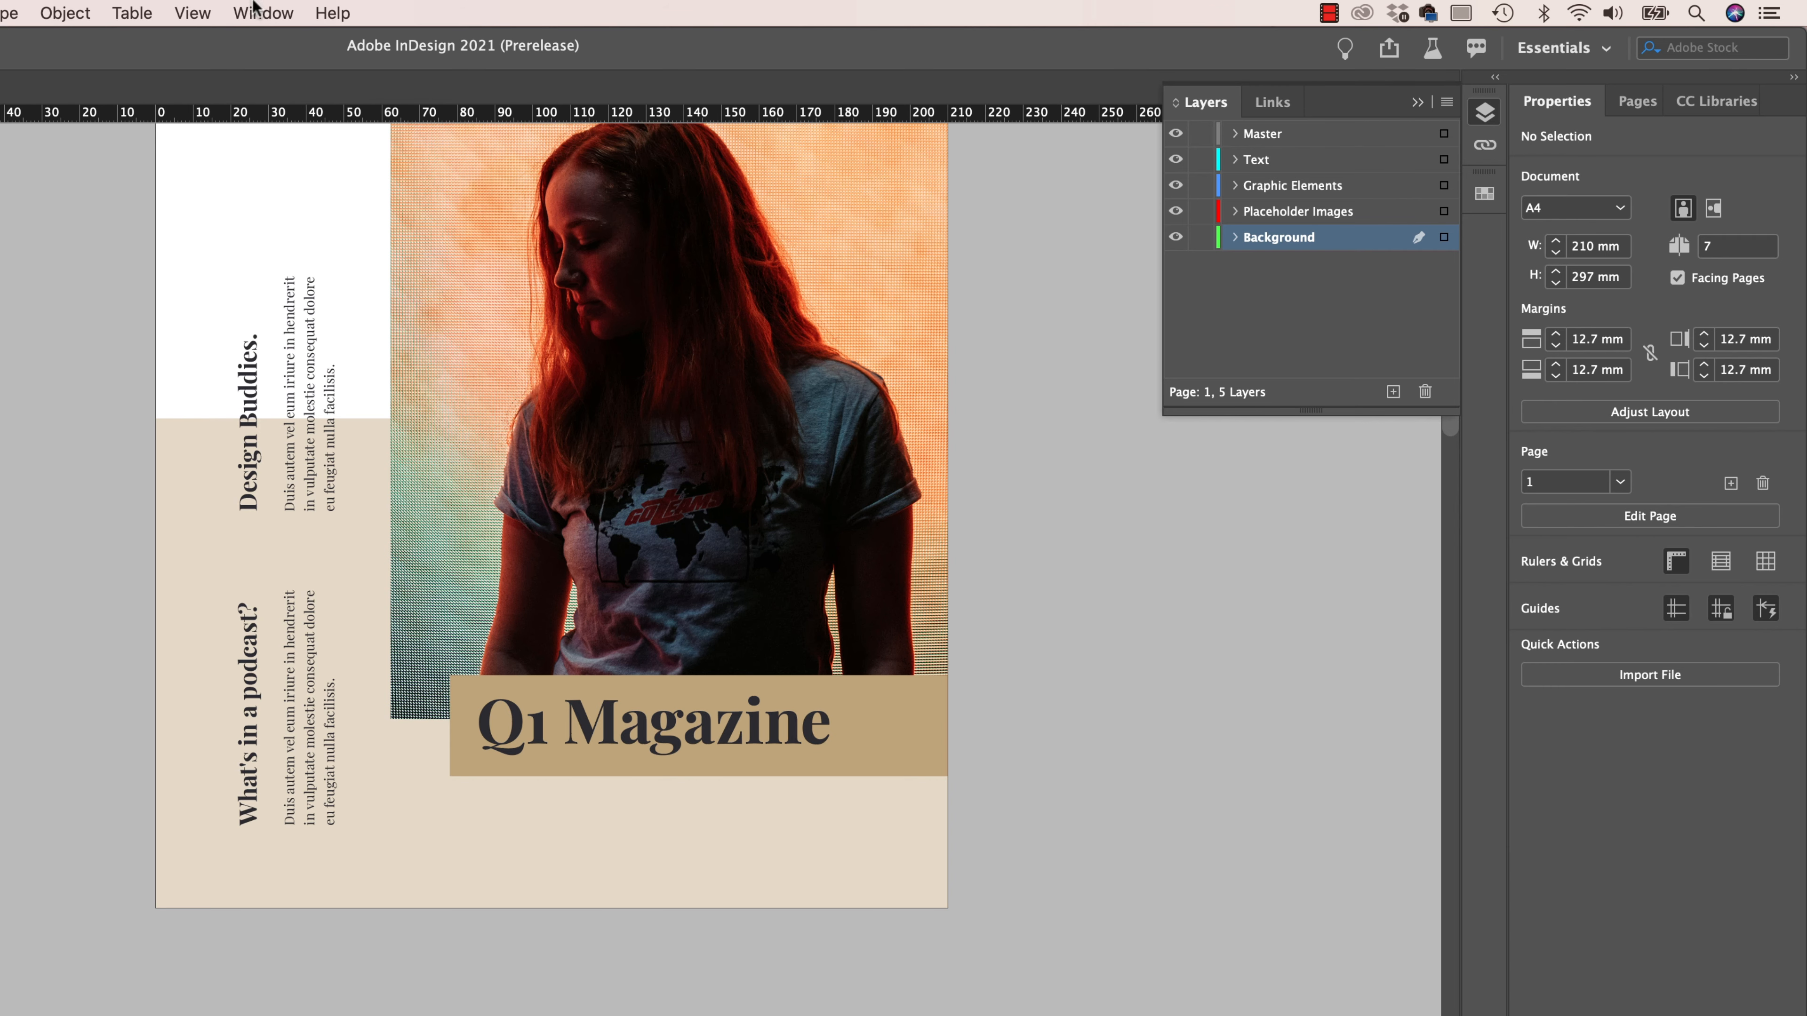
# - Open the Preflight profile definitions and expand the [Basic] profile's Colour Spaces and Modes Not Allowed settings
pyautogui.click(264, 10)
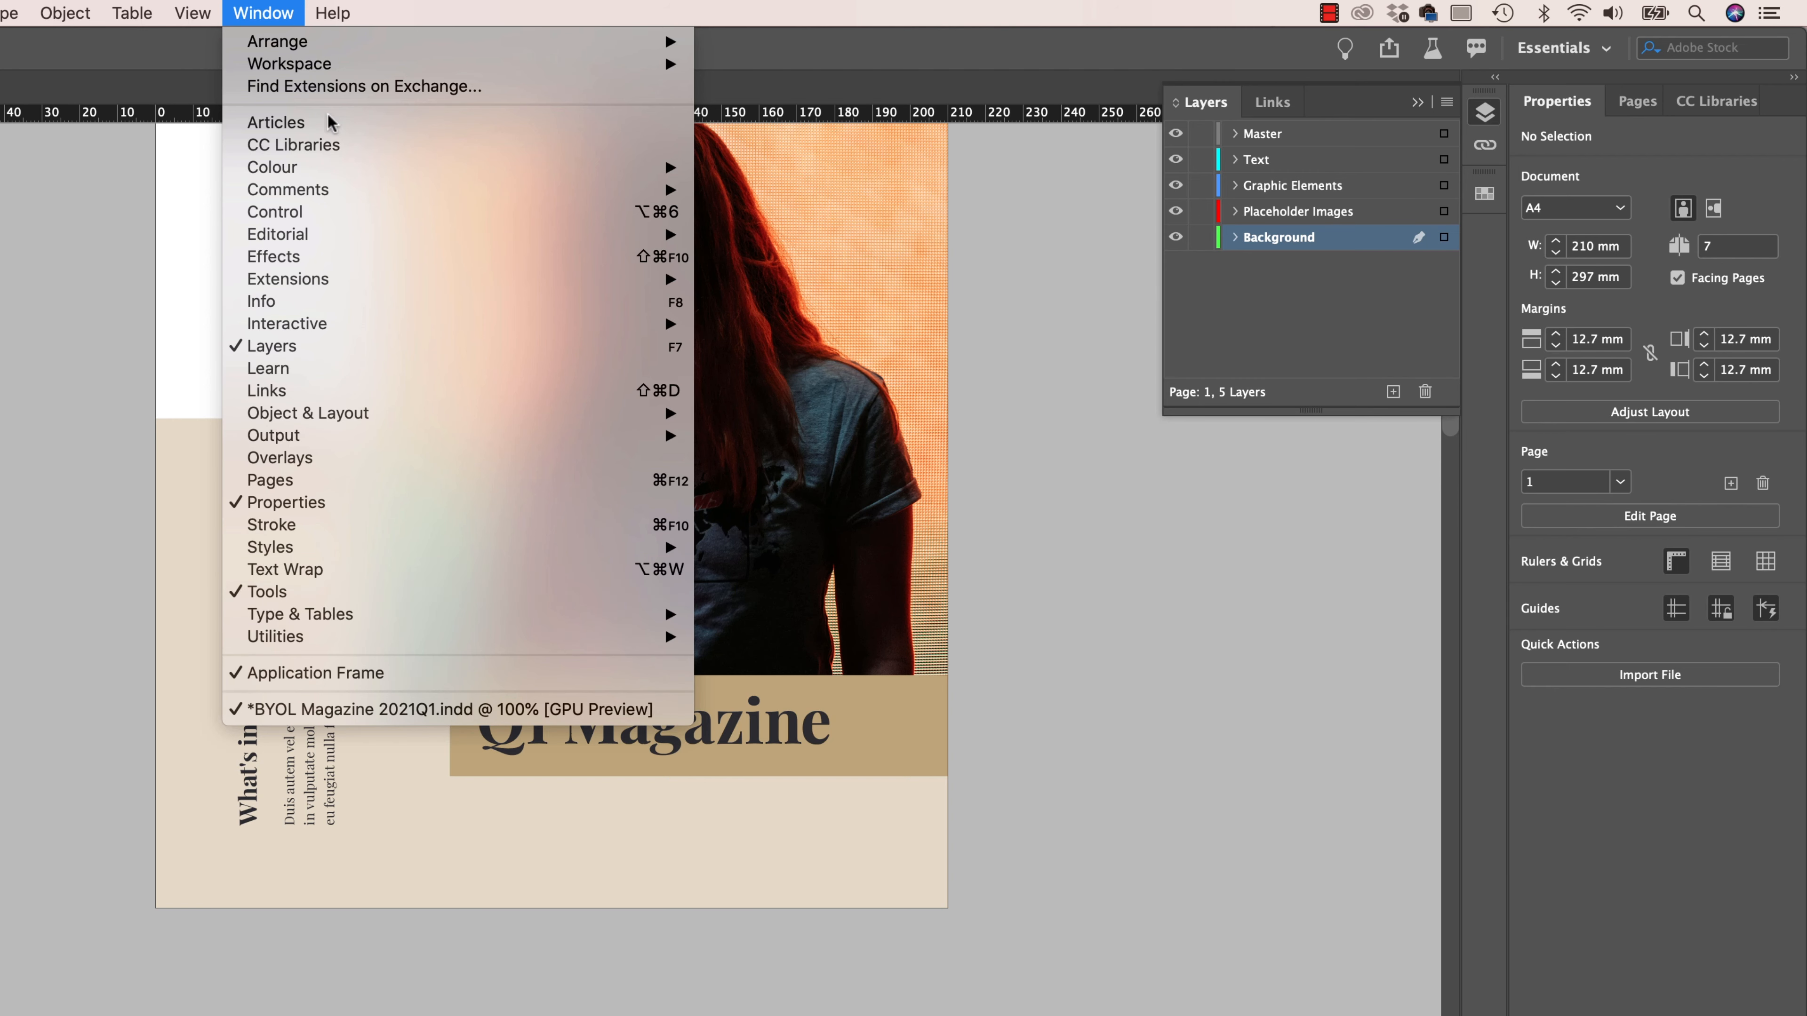
pyautogui.moveTo(335, 435)
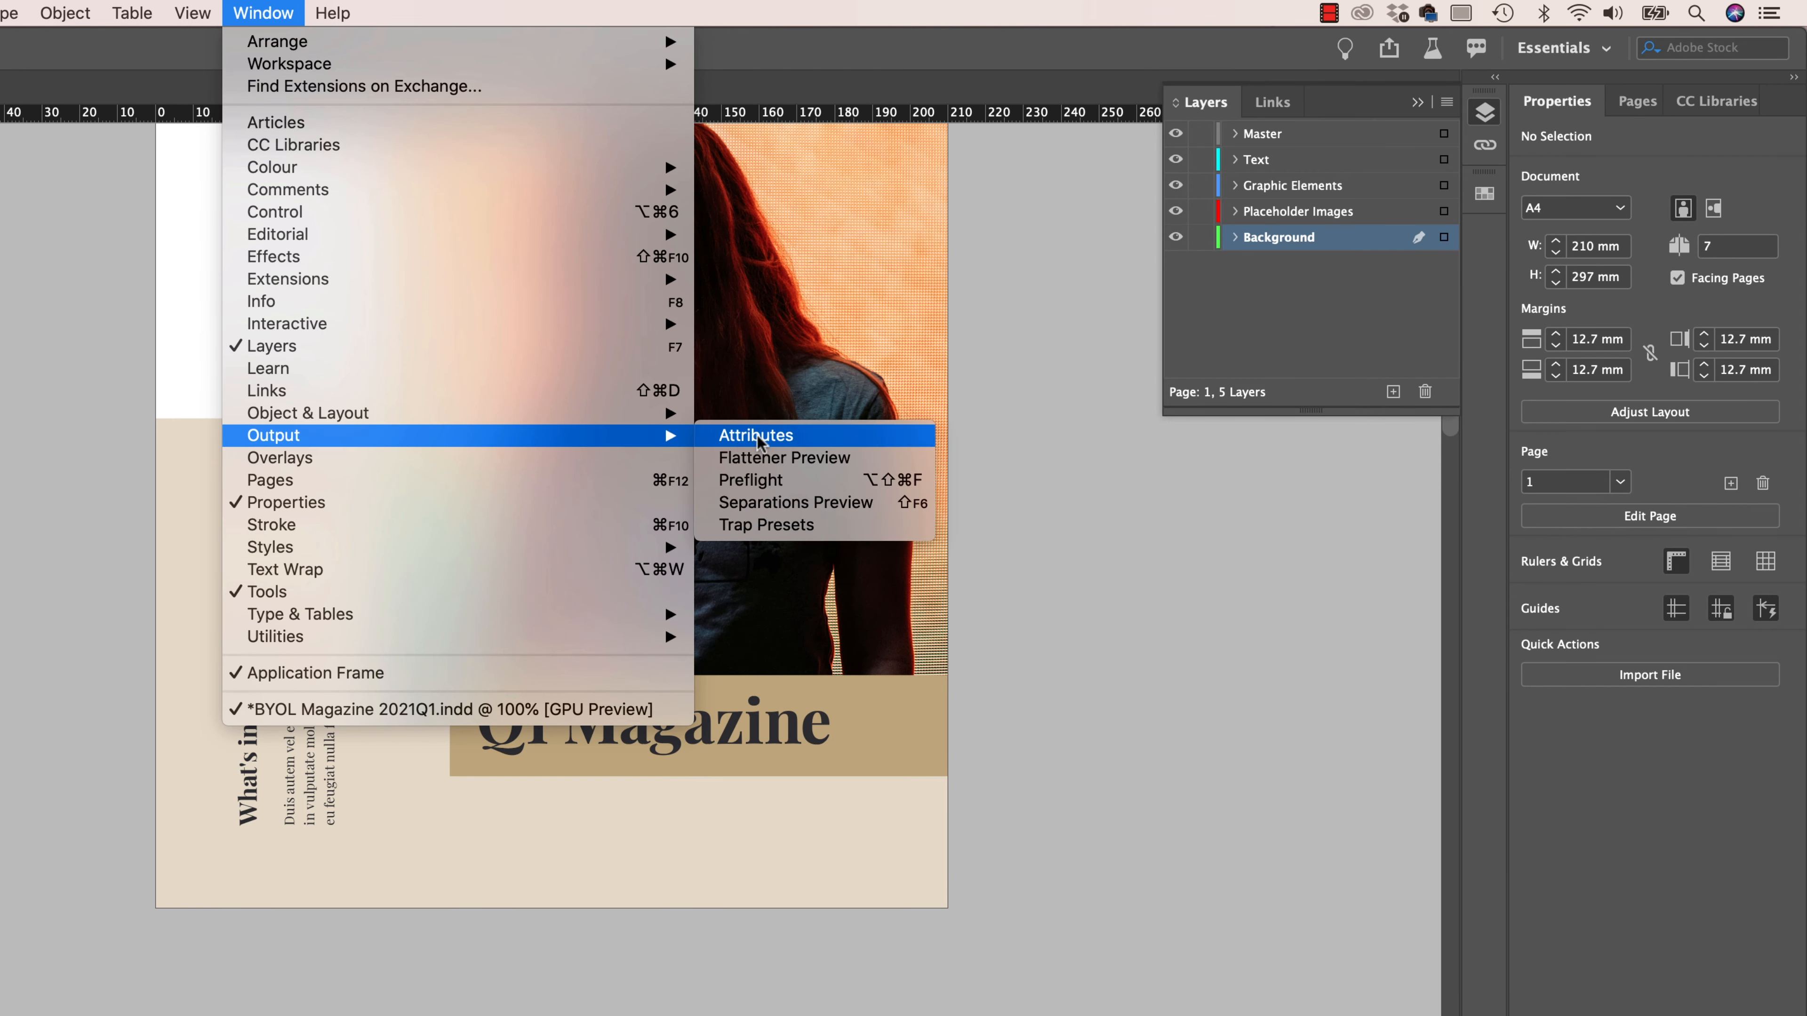
pyautogui.click(794, 479)
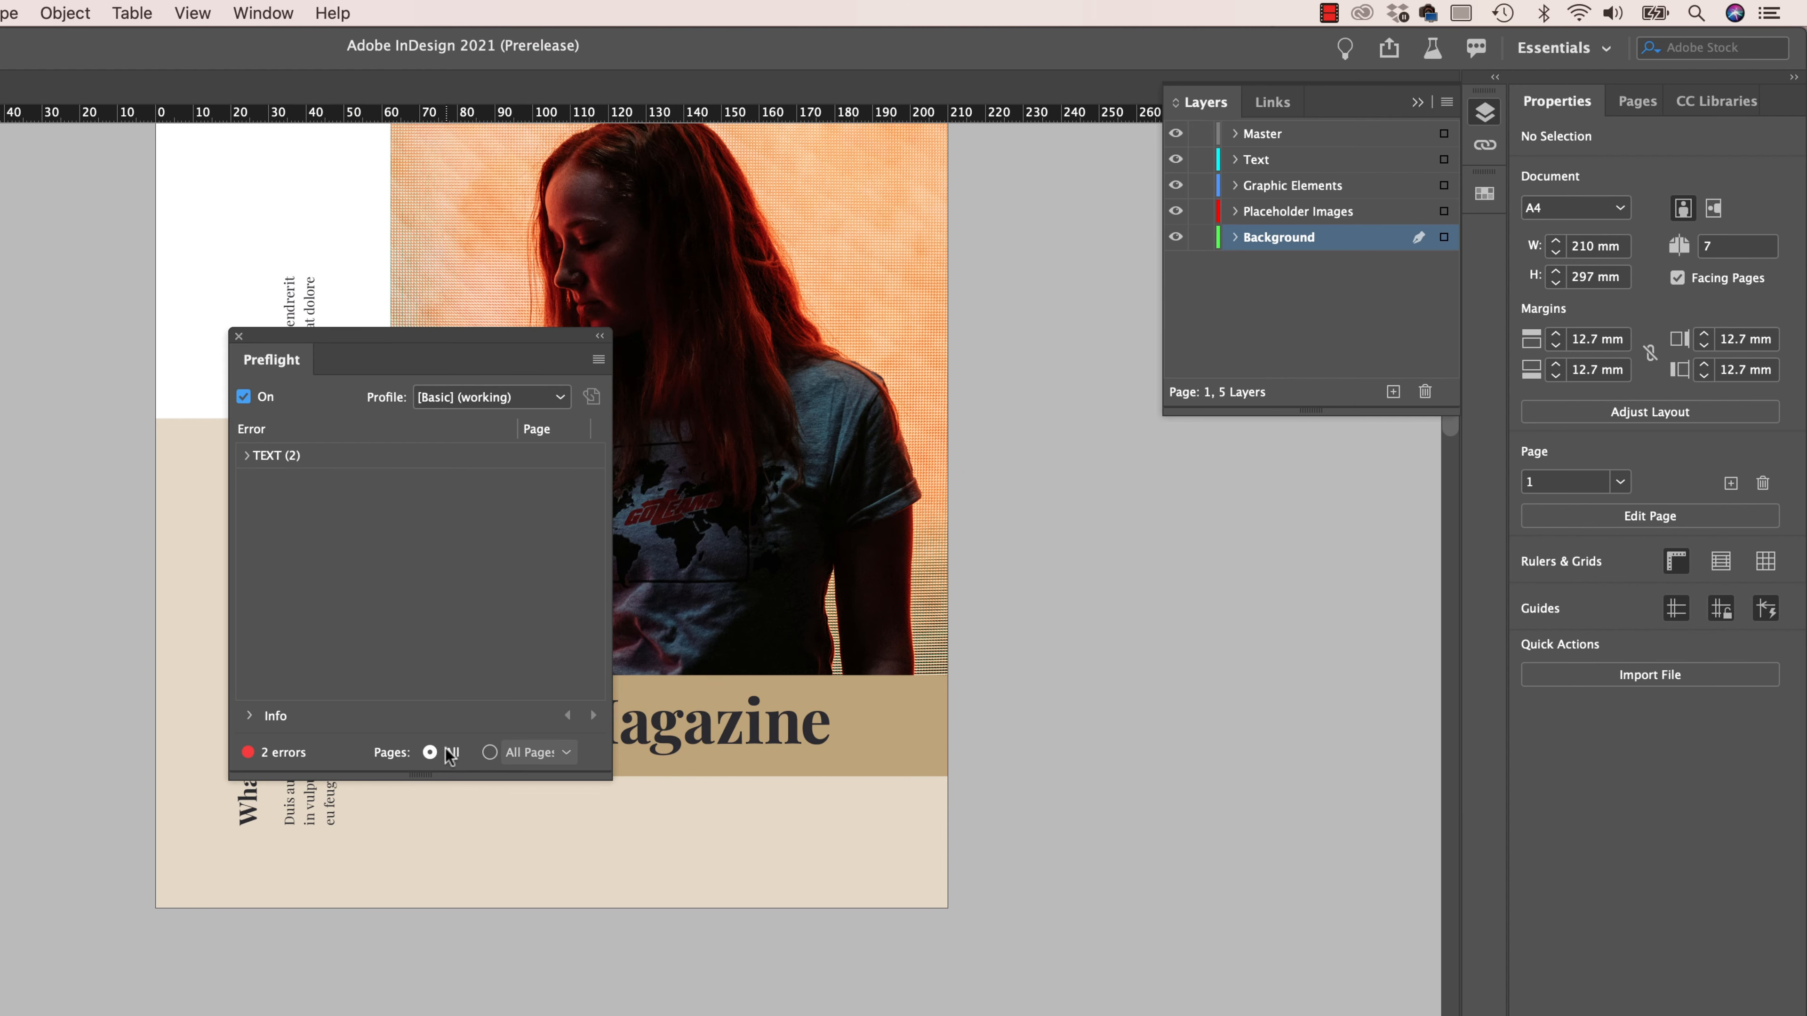
pyautogui.click(598, 359)
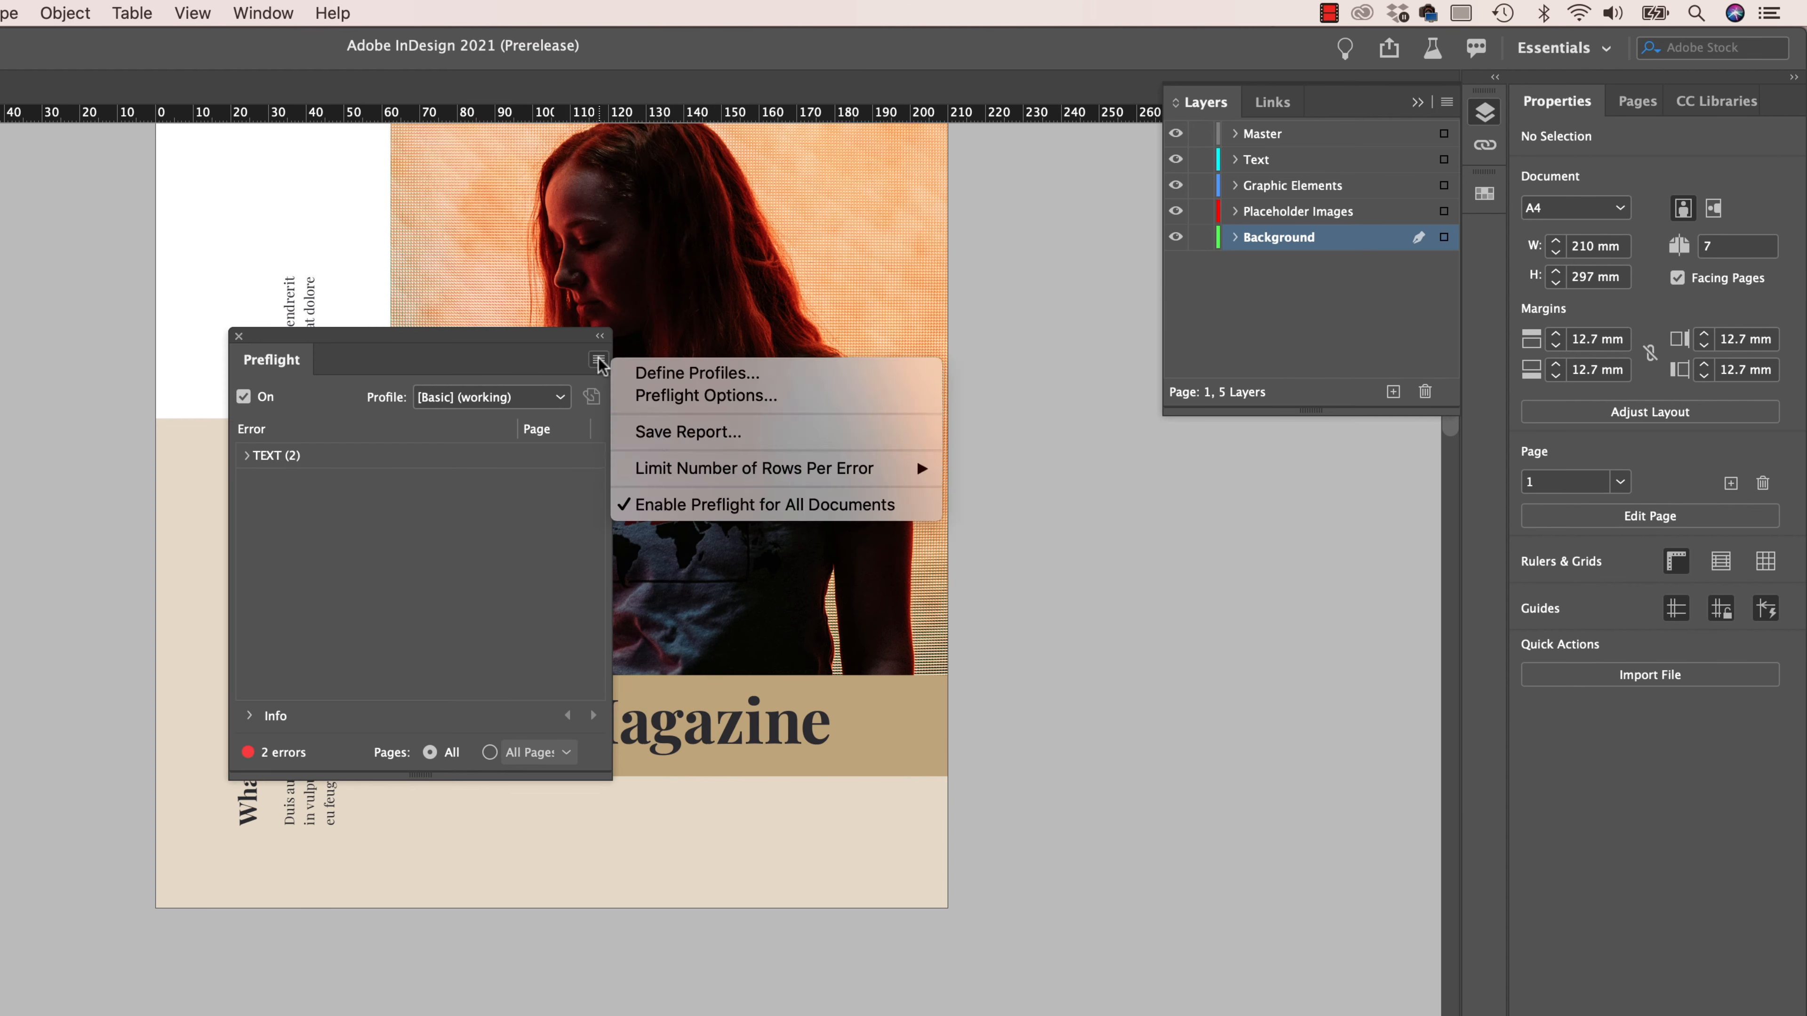
pyautogui.click(629, 375)
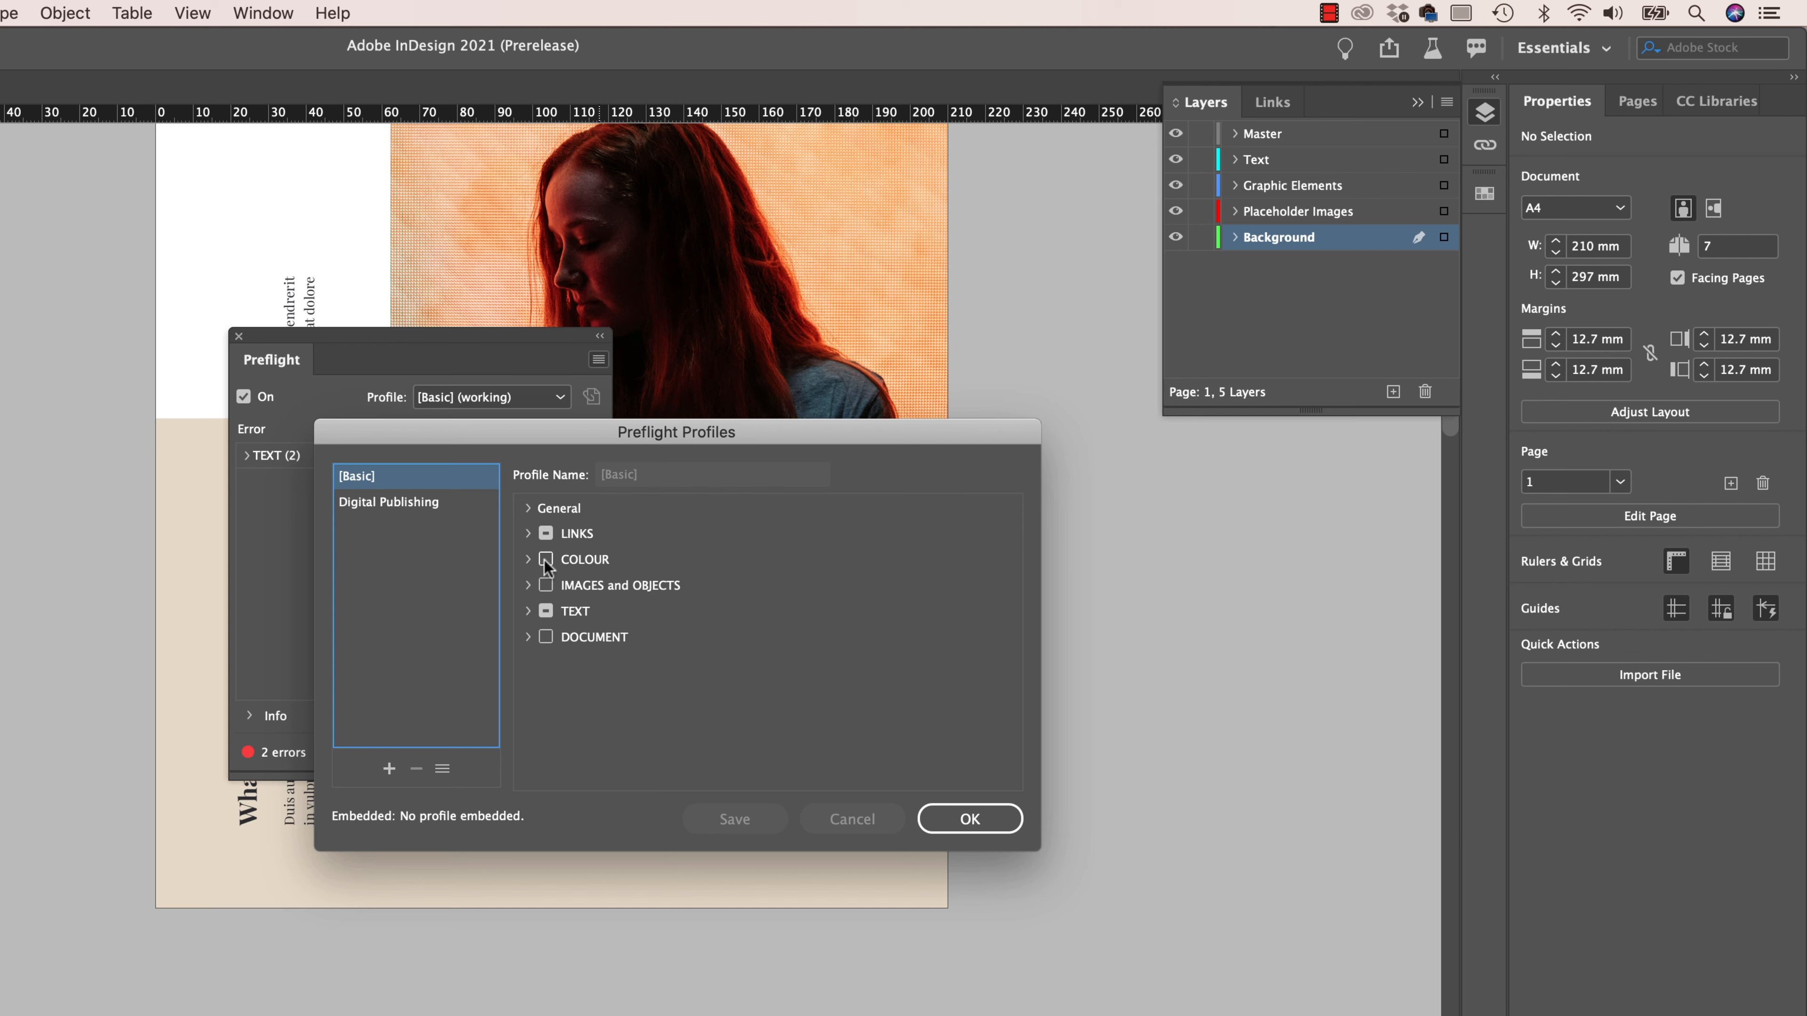
pyautogui.click(526, 560)
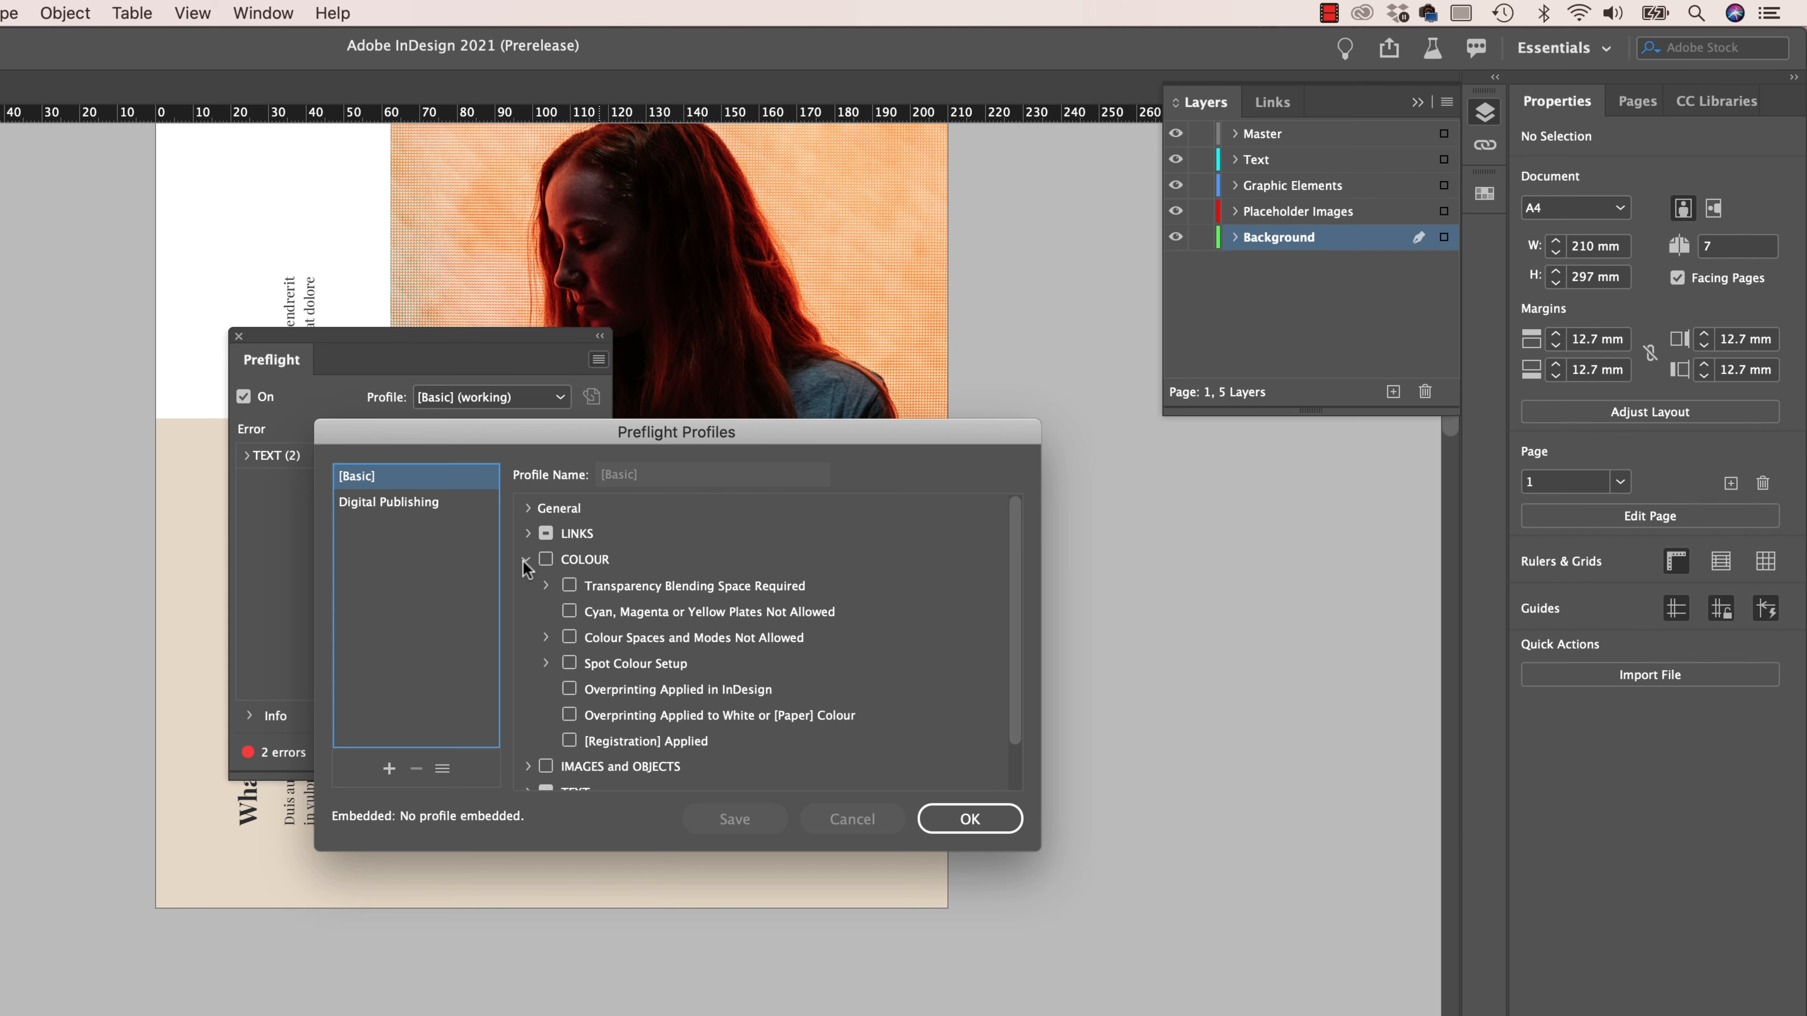
pyautogui.click(547, 637)
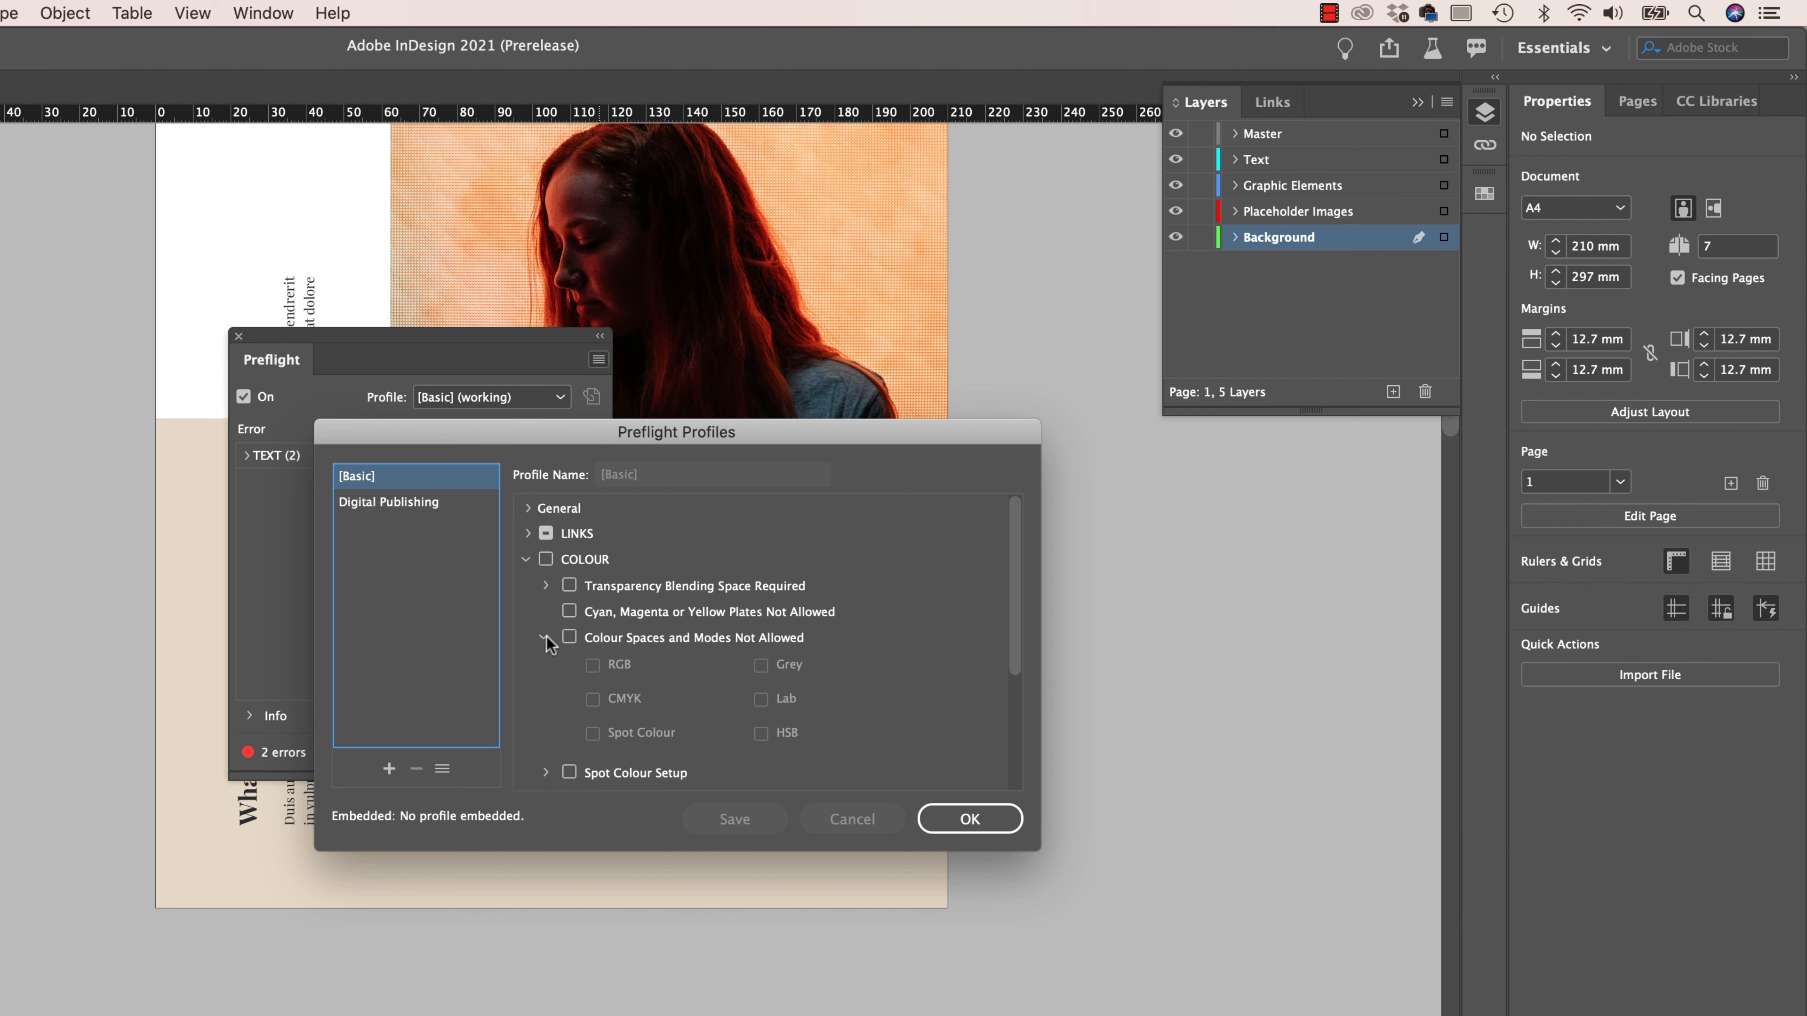
# - Create a copy of the [Basic] preflight profile, named with the owner's first name followed by Preflight
pyautogui.click(594, 666)
pyautogui.click(833, 680)
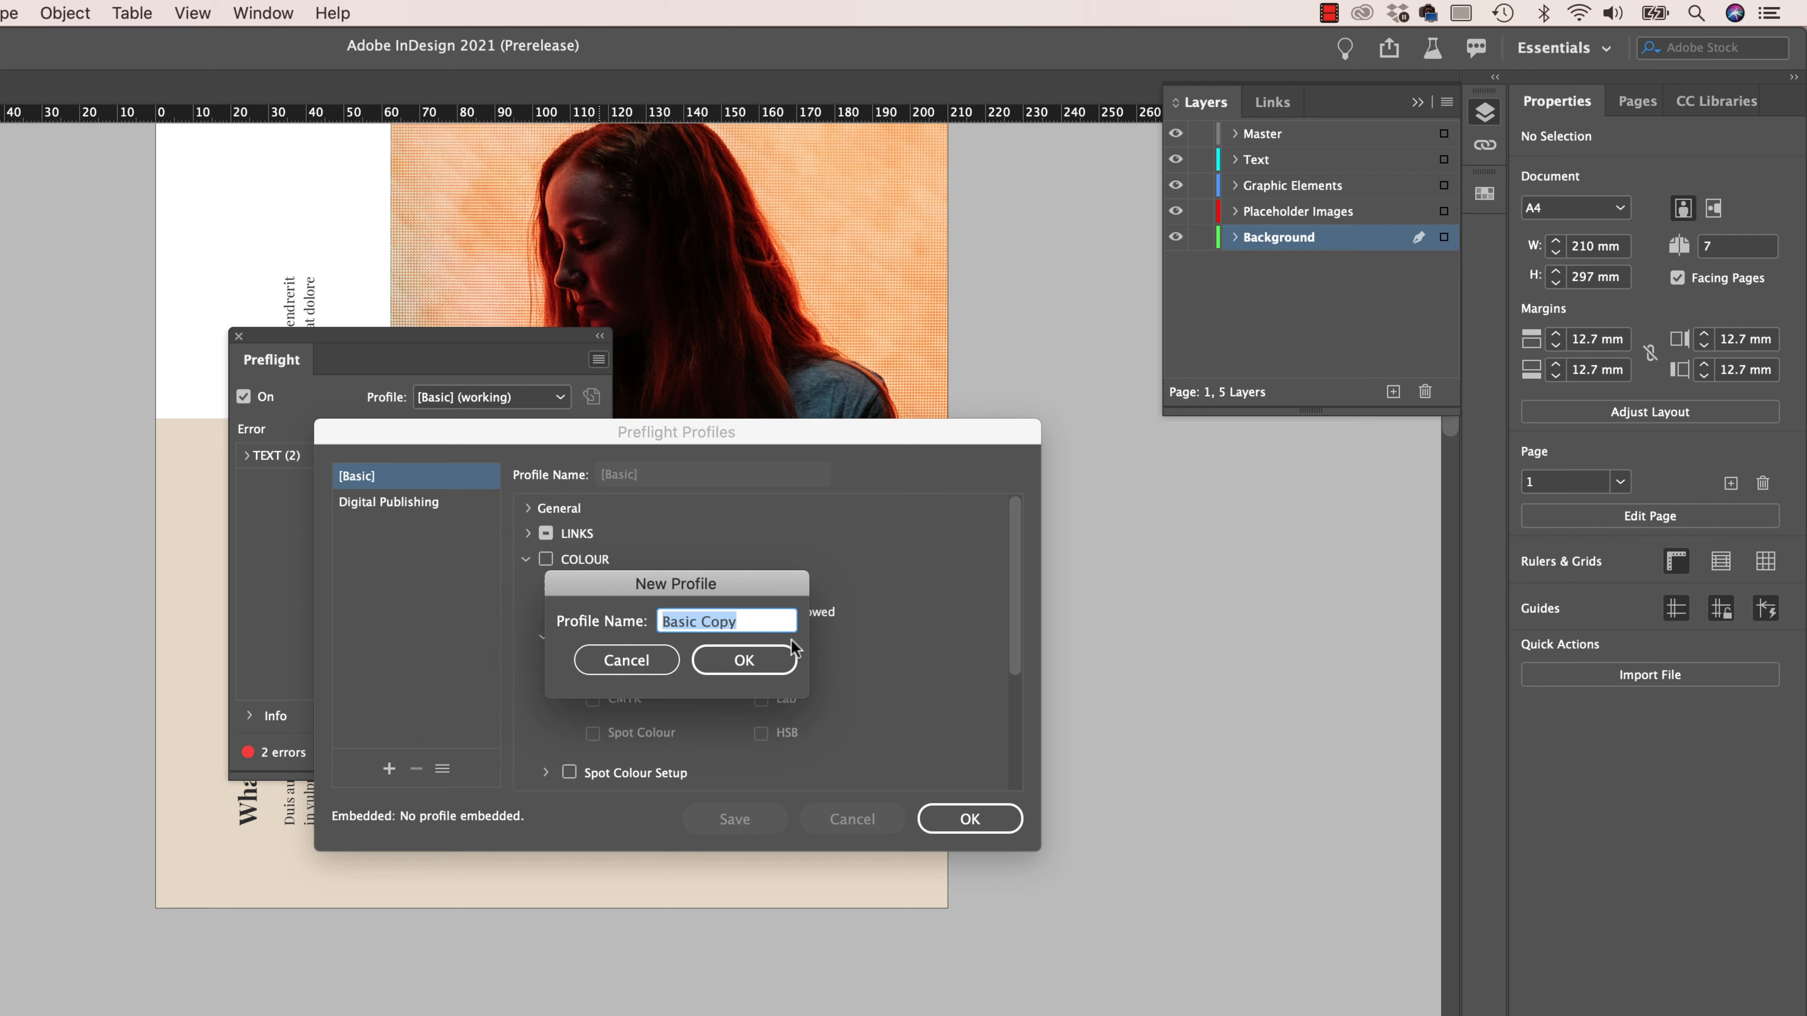
pyautogui.write('Dan')
pyautogui.write(' Rep')
pyautogui.write('flight')
pyautogui.press('Return')
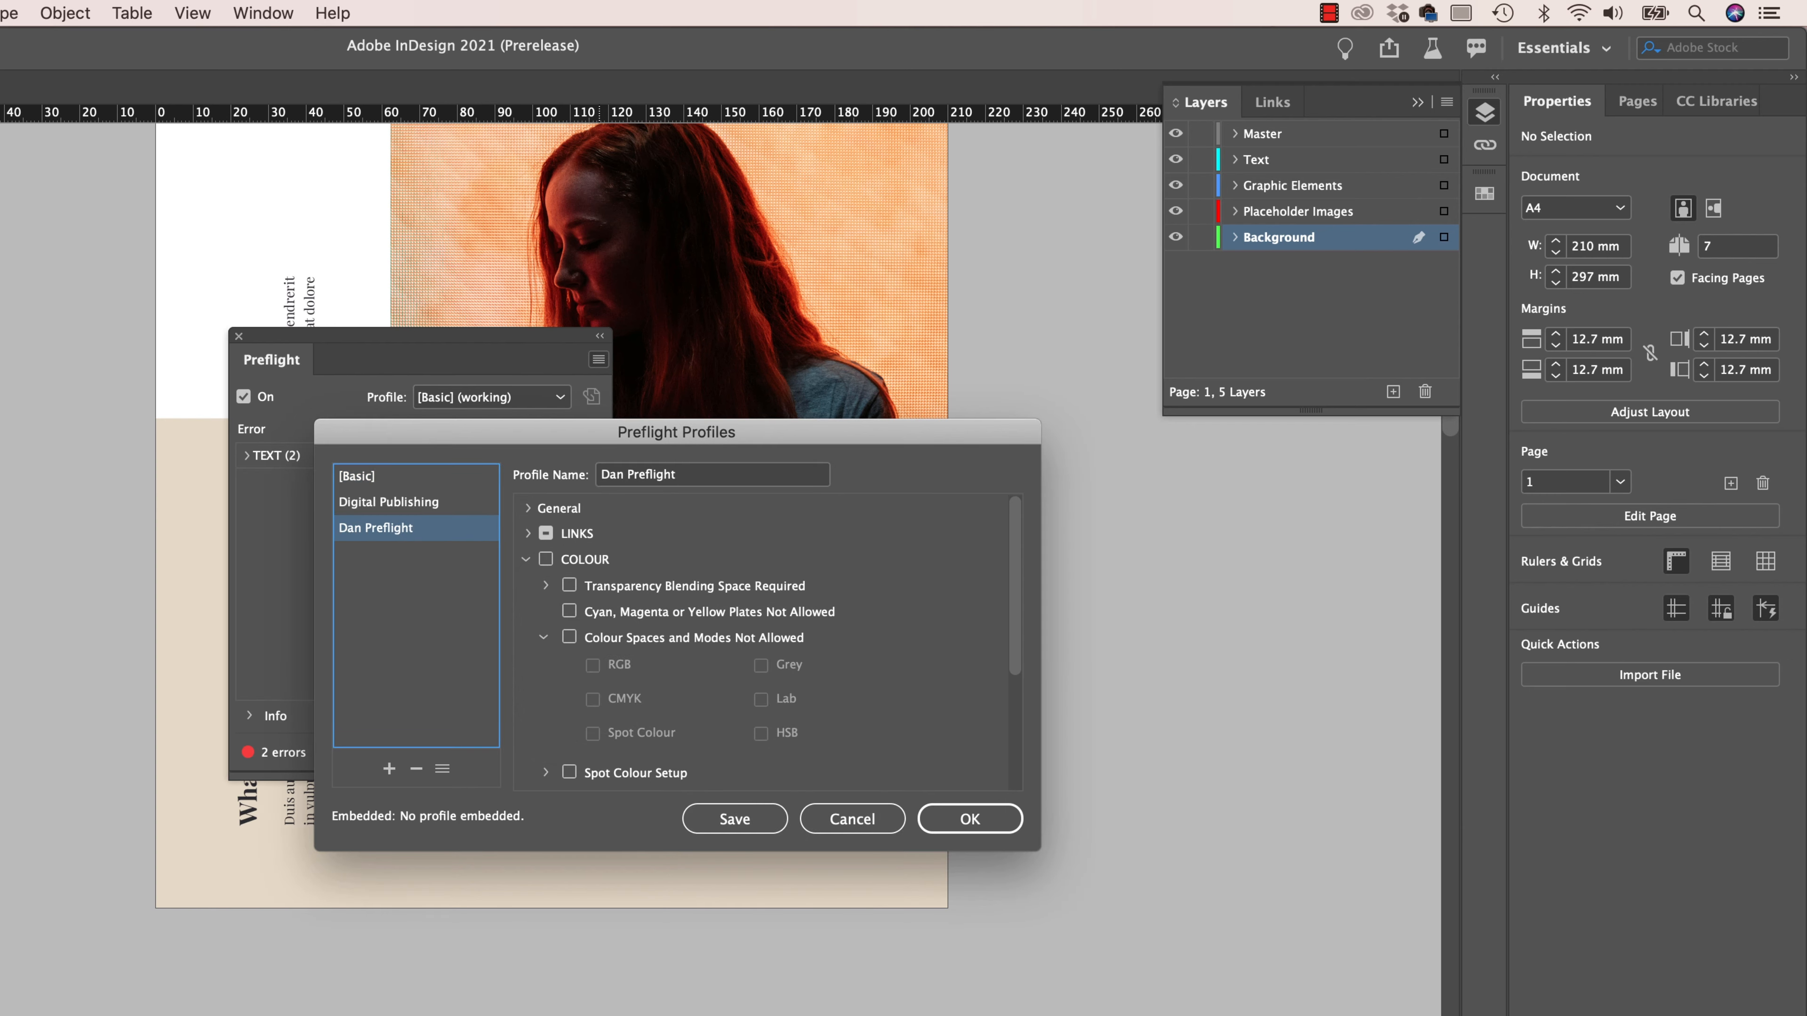
# - Disallow the RGB and HSB colour spaces in the new preflight profile and accept the profile settings
pyautogui.click(570, 638)
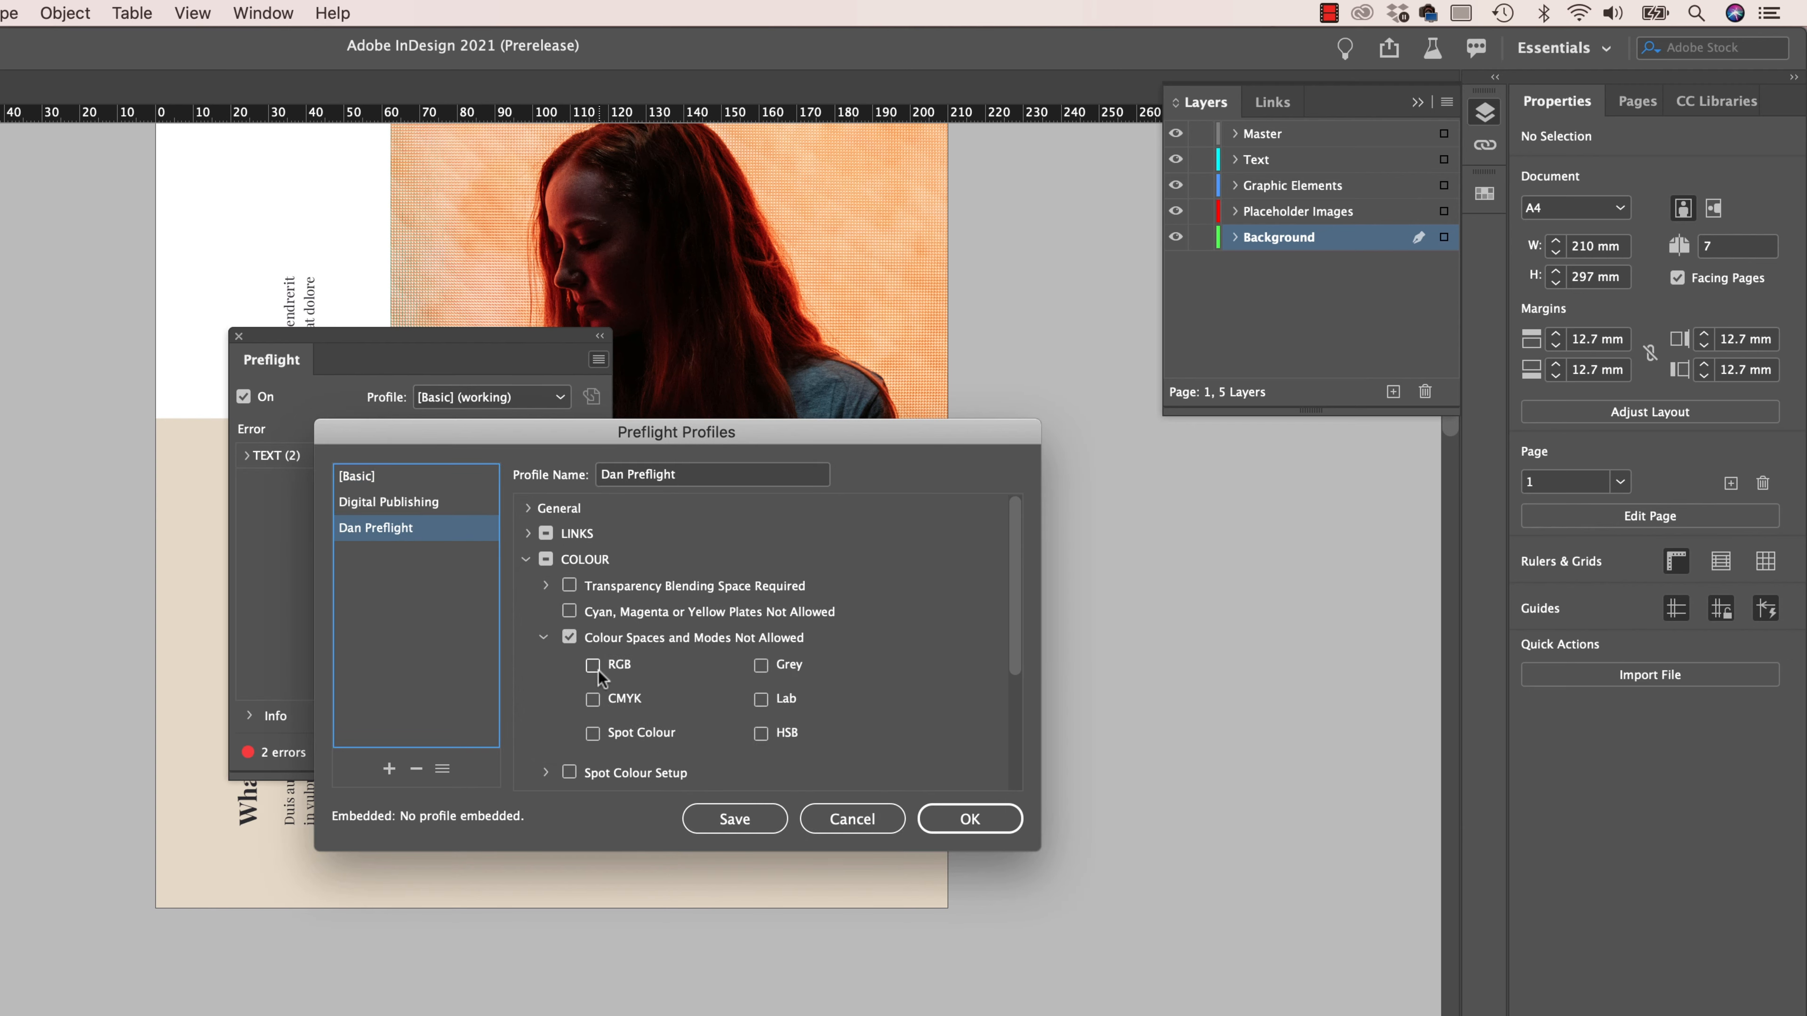
pyautogui.click(760, 733)
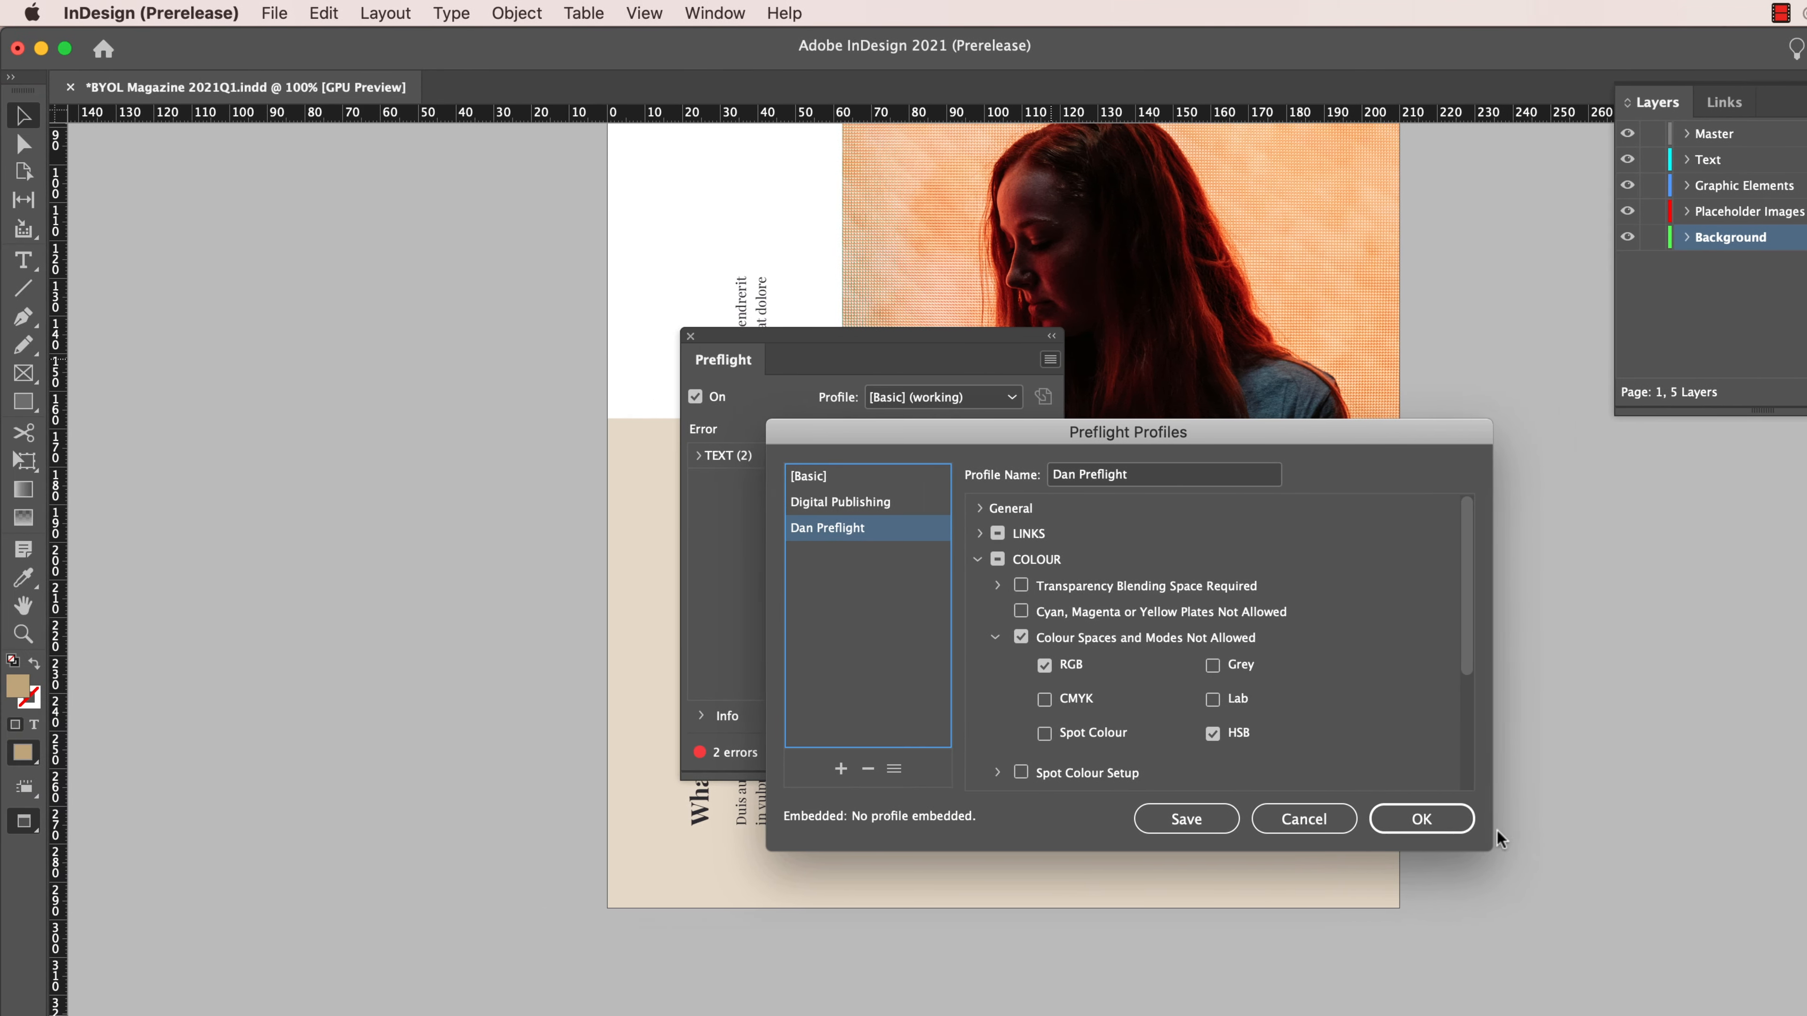
pyautogui.click(974, 818)
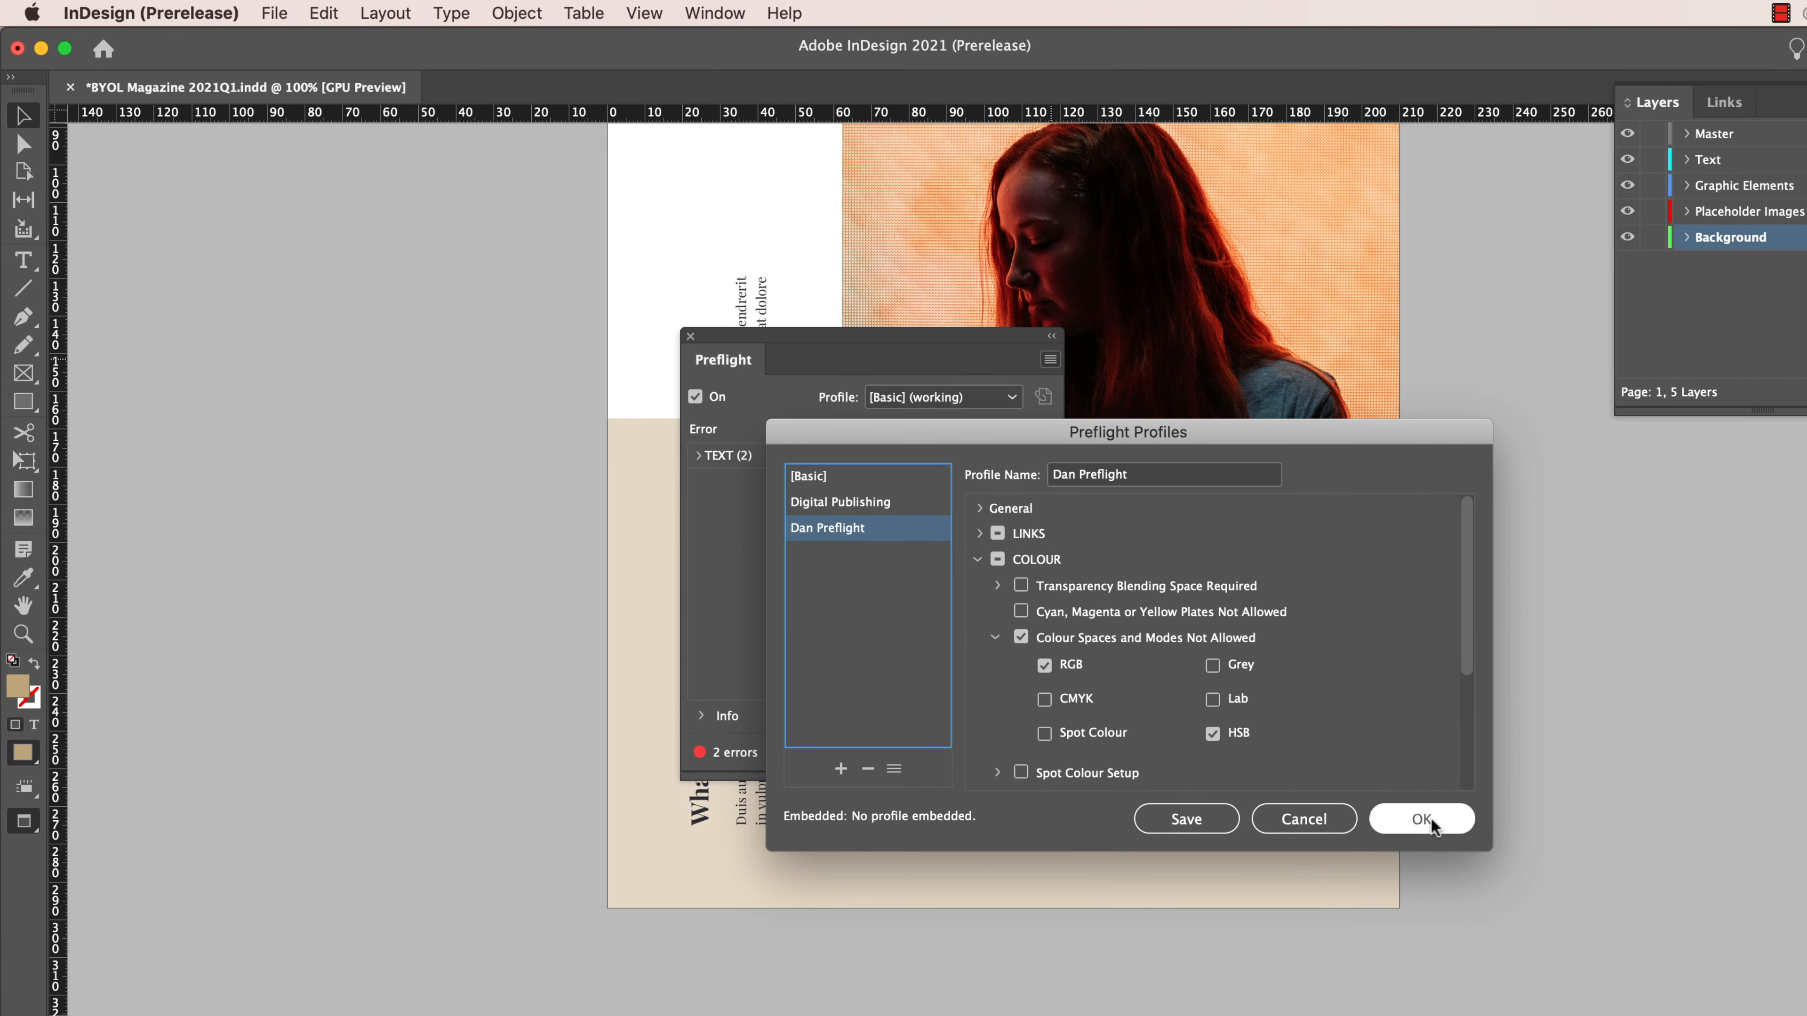
# - Switch the document's preflight check to the new custom profile and close Preflight
pyautogui.click(952, 398)
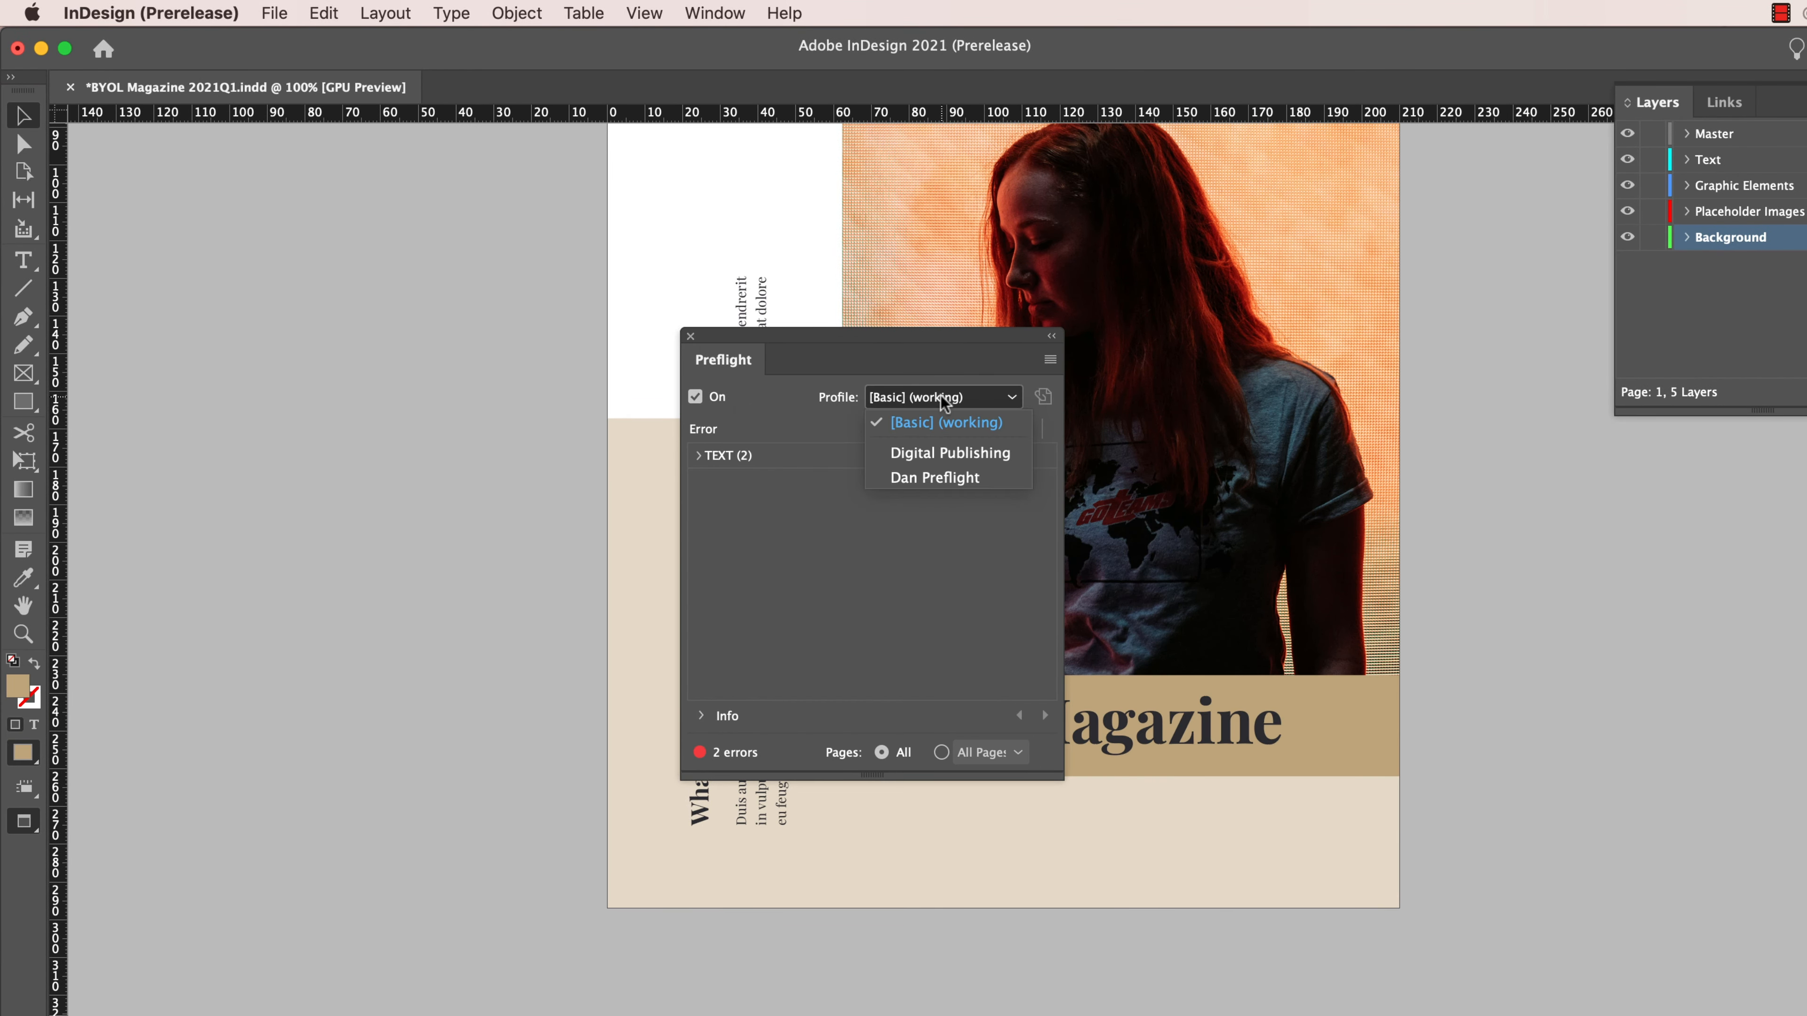
pyautogui.click(934, 478)
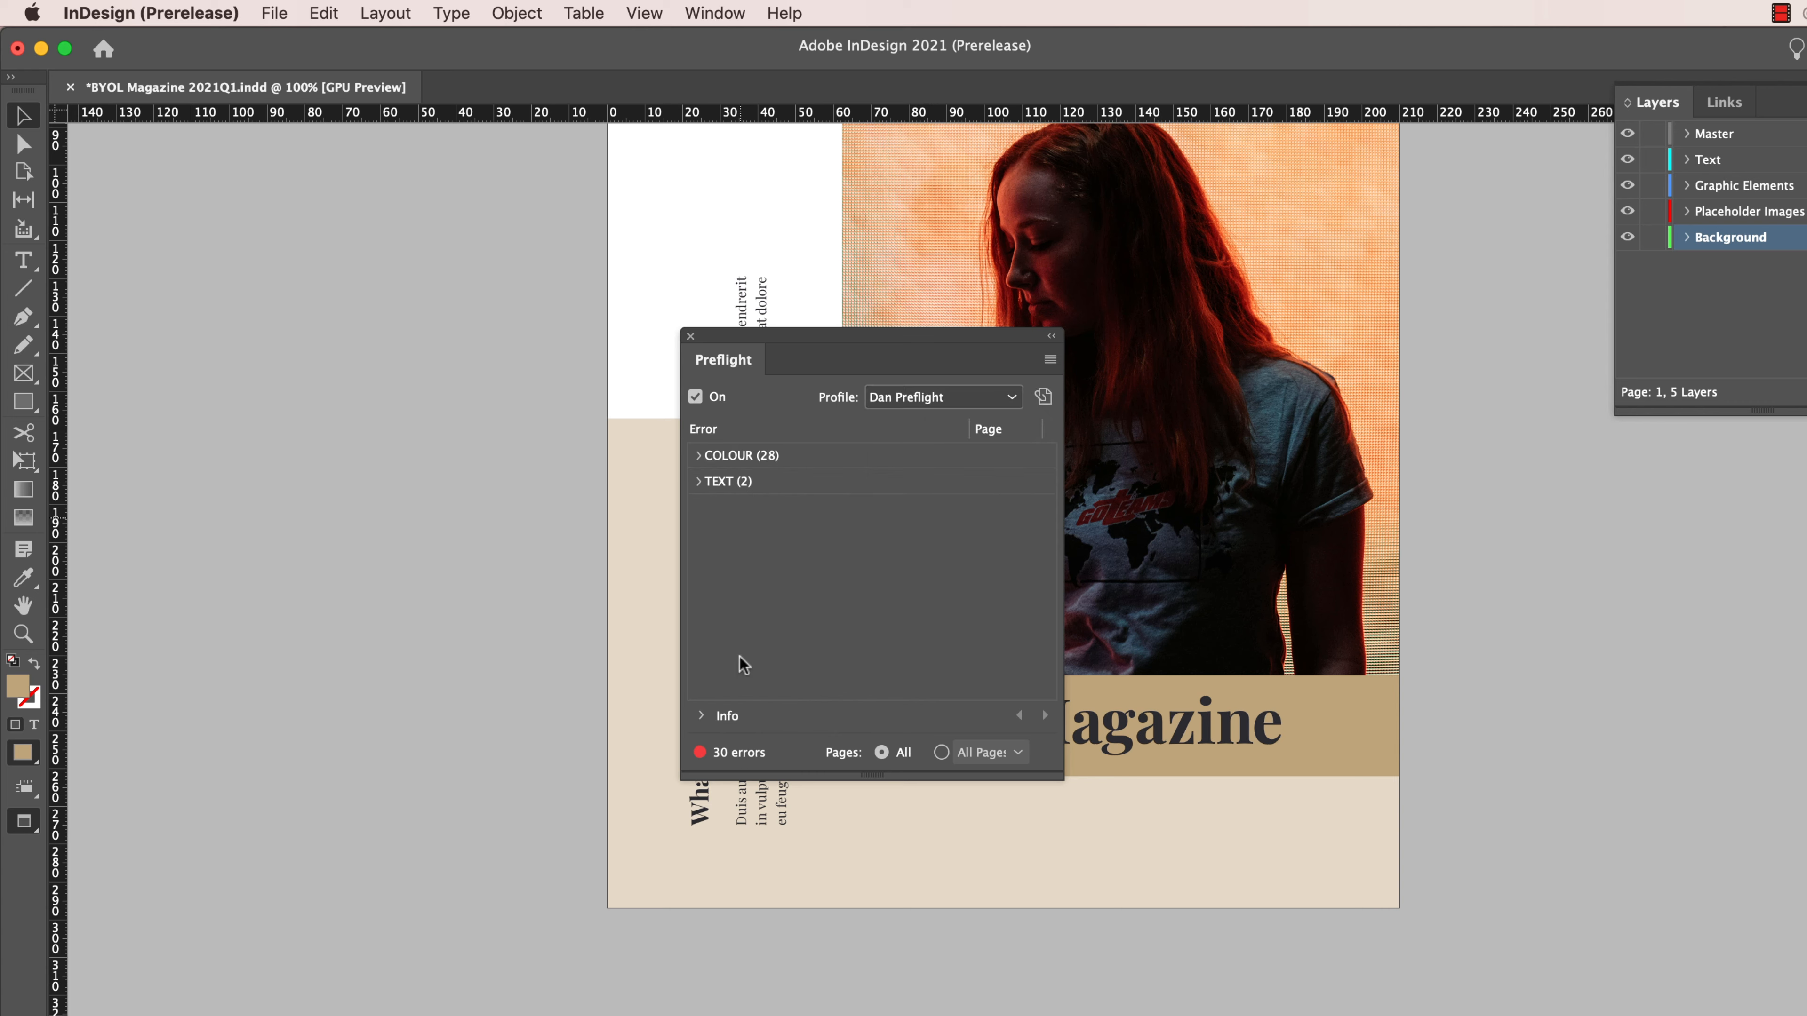
pyautogui.click(689, 335)
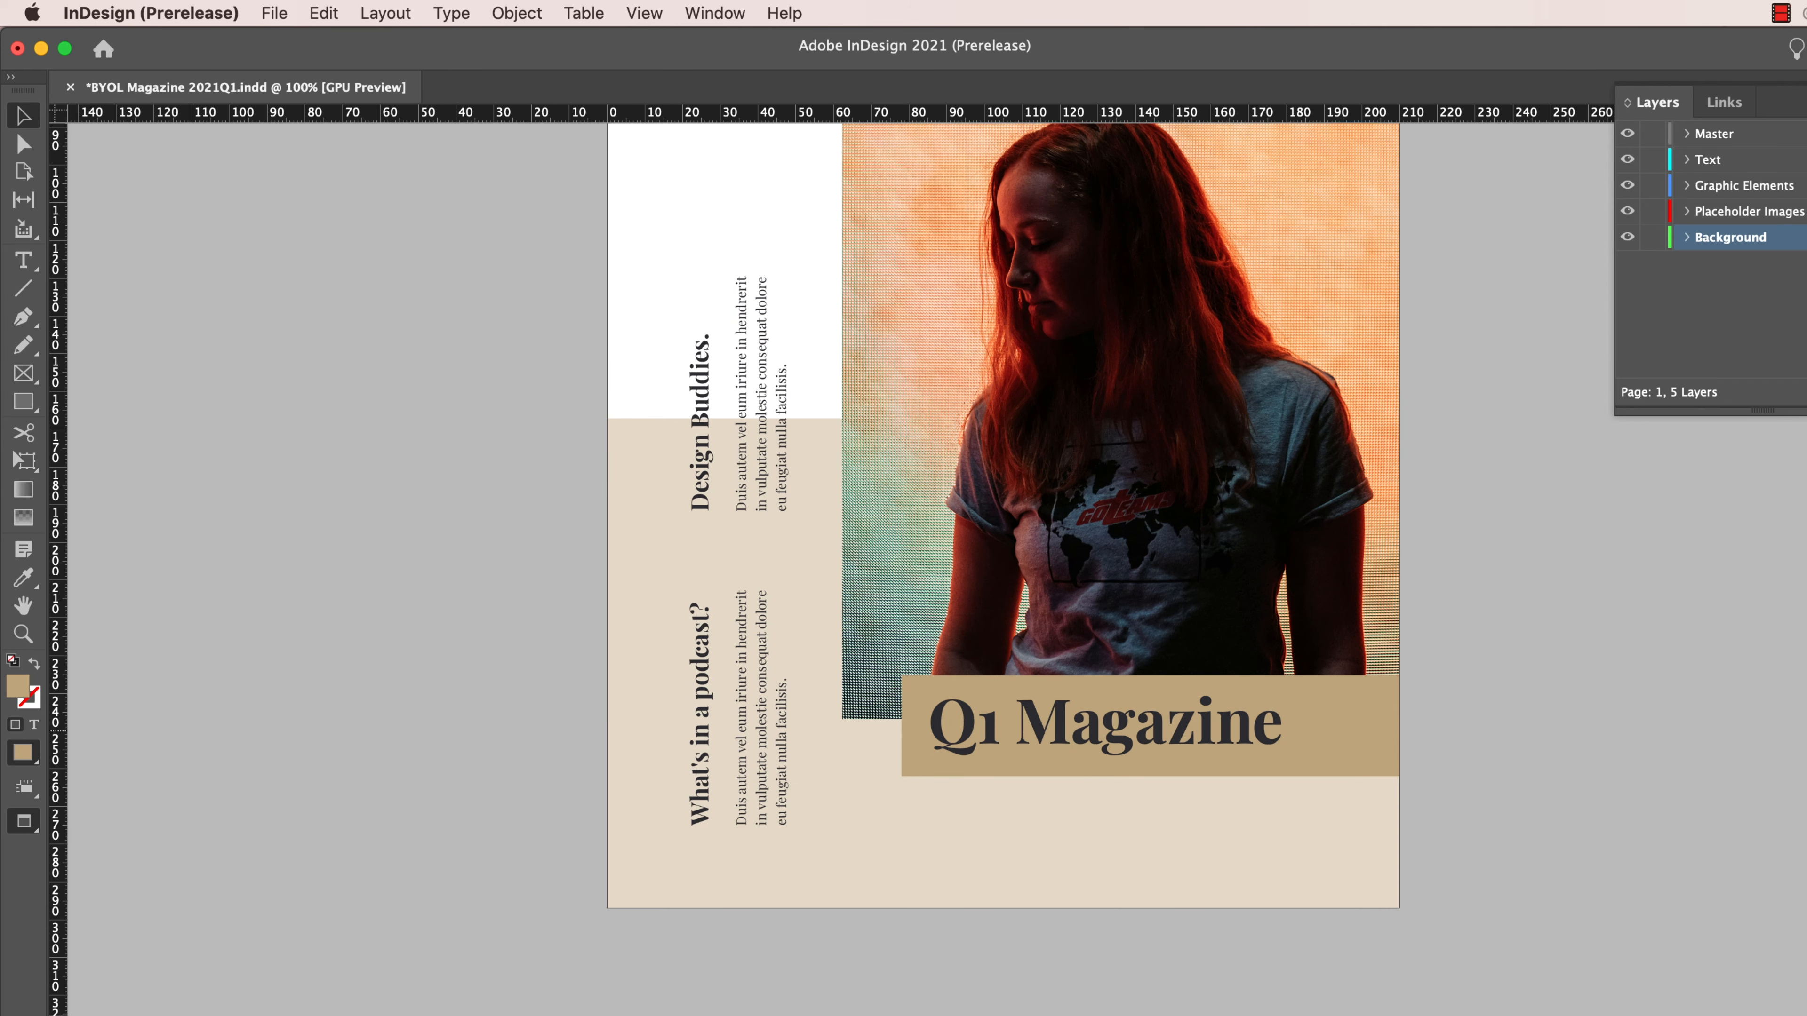